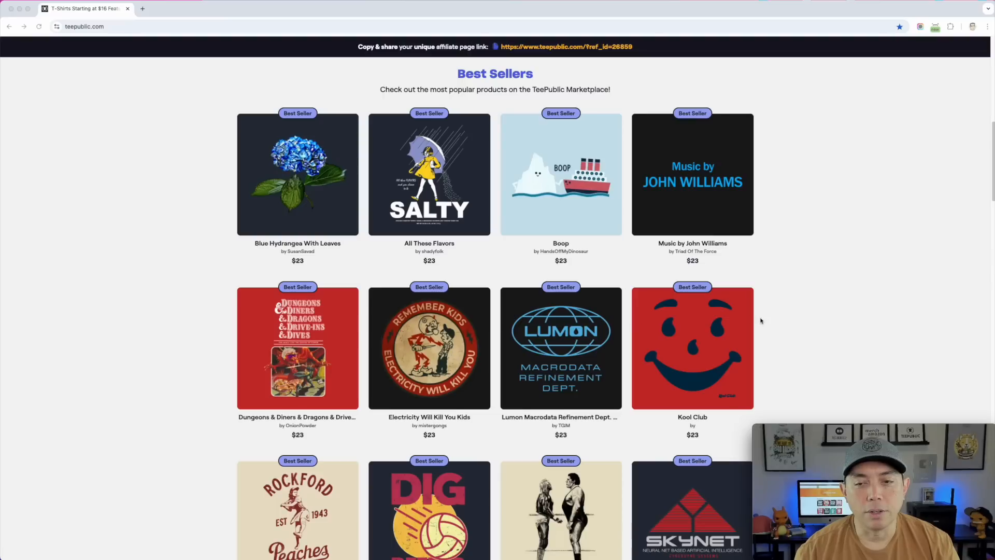
Examine the best sellers, artist spotlight, featured products and community-curated designs on the TeePublic home page
{"action": "scroll", "coordinate": [902, 315], "scroll_direction": "down", "scroll_amount": 1}
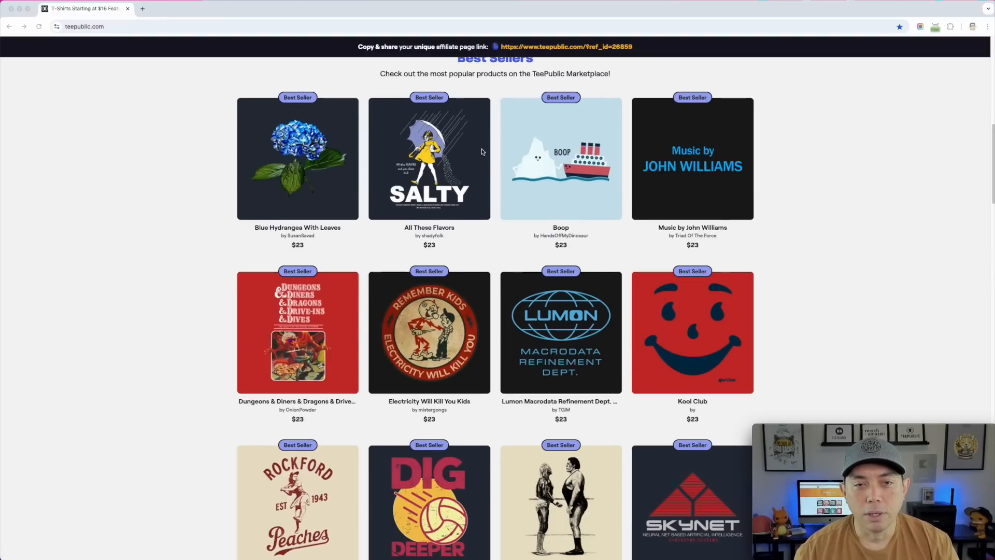
{"action": "scroll", "coordinate": [370, 205], "scroll_direction": "down", "scroll_amount": 4}
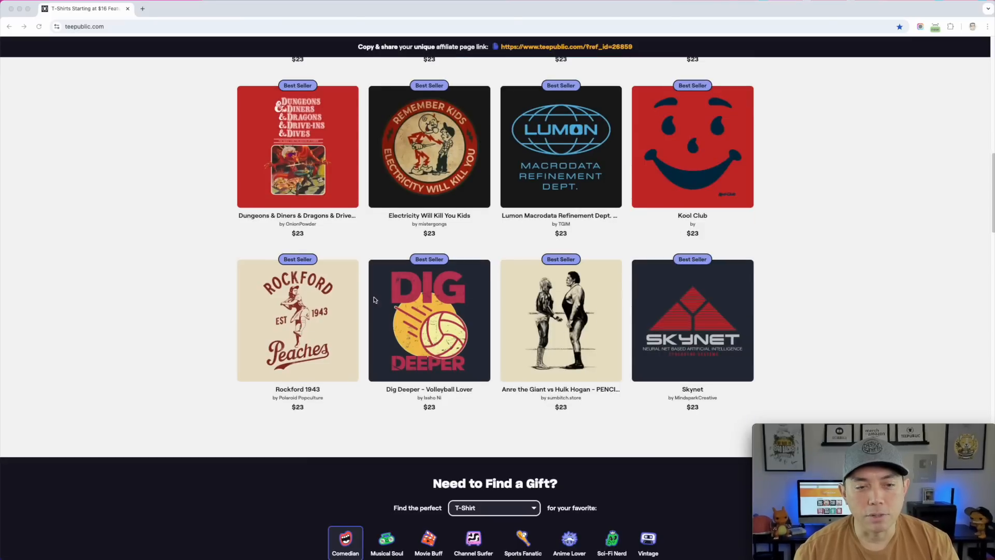
{"action": "scroll", "coordinate": [623, 317], "scroll_direction": "up", "scroll_amount": 3}
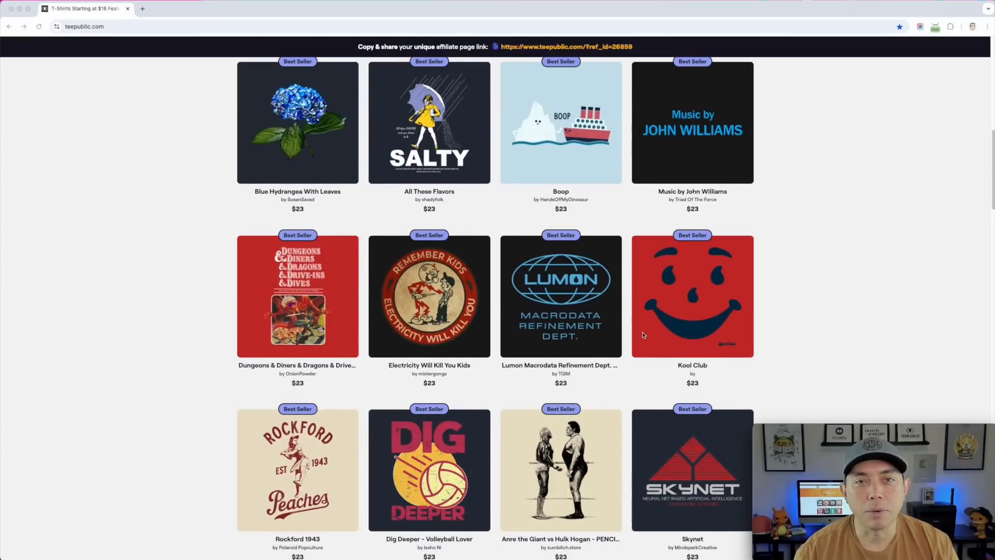
{"action": "scroll", "coordinate": [473, 258], "scroll_direction": "down", "scroll_amount": 8}
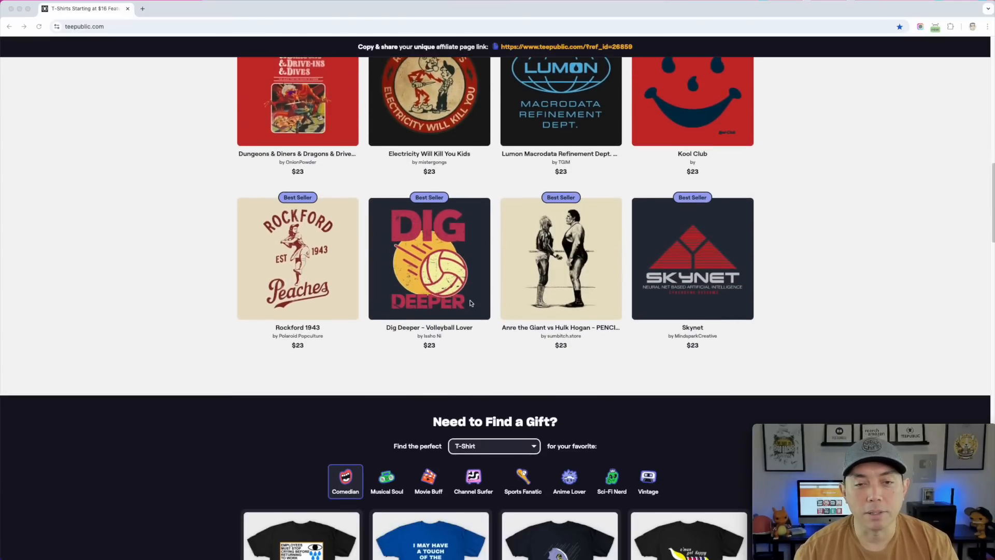
{"action": "scroll", "coordinate": [471, 304], "scroll_direction": "down", "scroll_amount": 8}
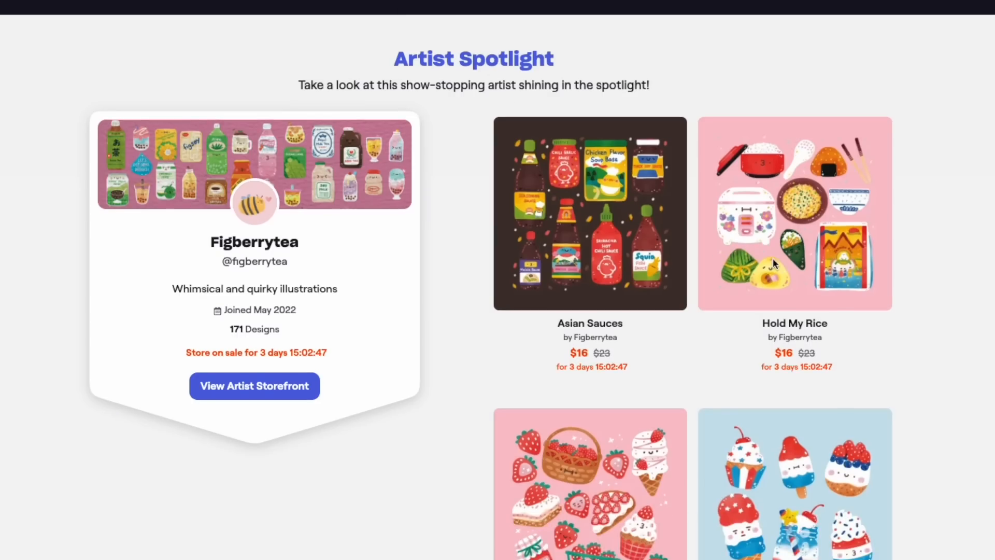
{"action": "scroll", "coordinate": [865, 302], "scroll_direction": "down", "scroll_amount": 3}
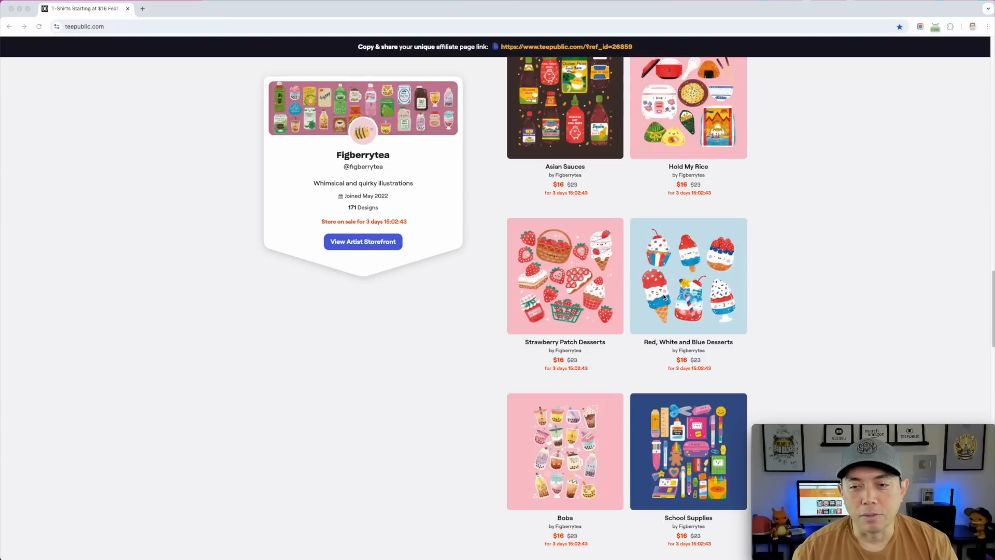
{"action": "scroll", "coordinate": [664, 297], "scroll_direction": "down", "scroll_amount": 6}
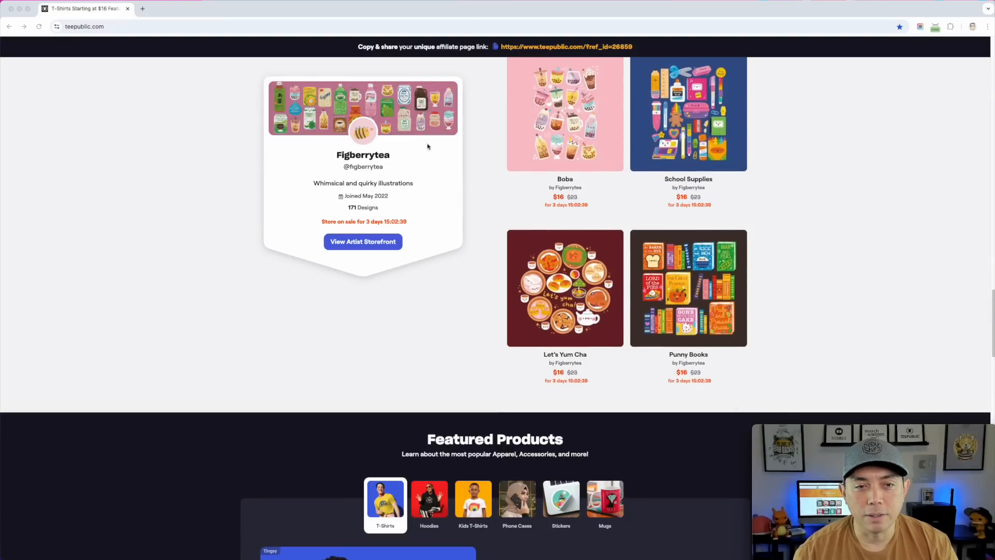
{"action": "scroll", "coordinate": [548, 274], "scroll_direction": "down", "scroll_amount": 12}
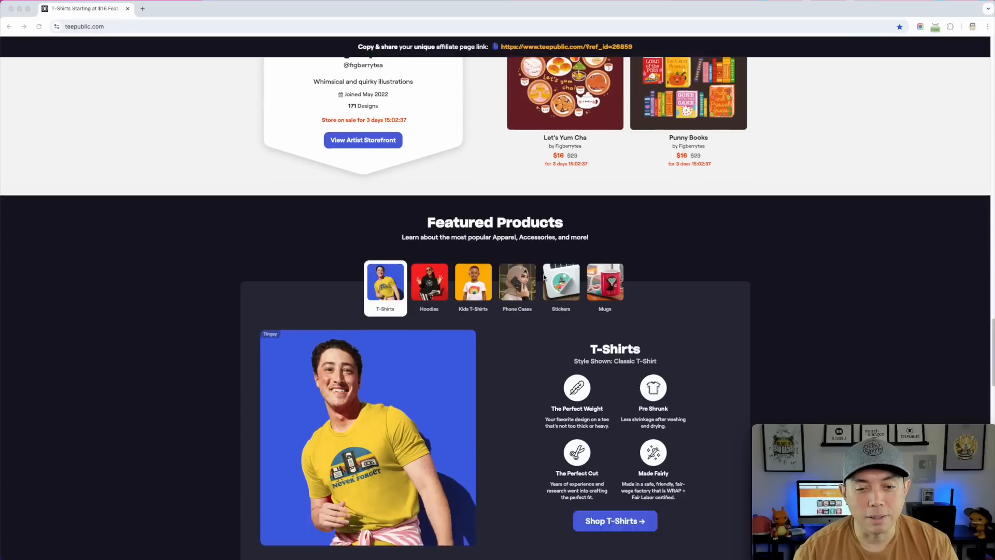
{"action": "scroll", "coordinate": [545, 277], "scroll_direction": "down", "scroll_amount": 4}
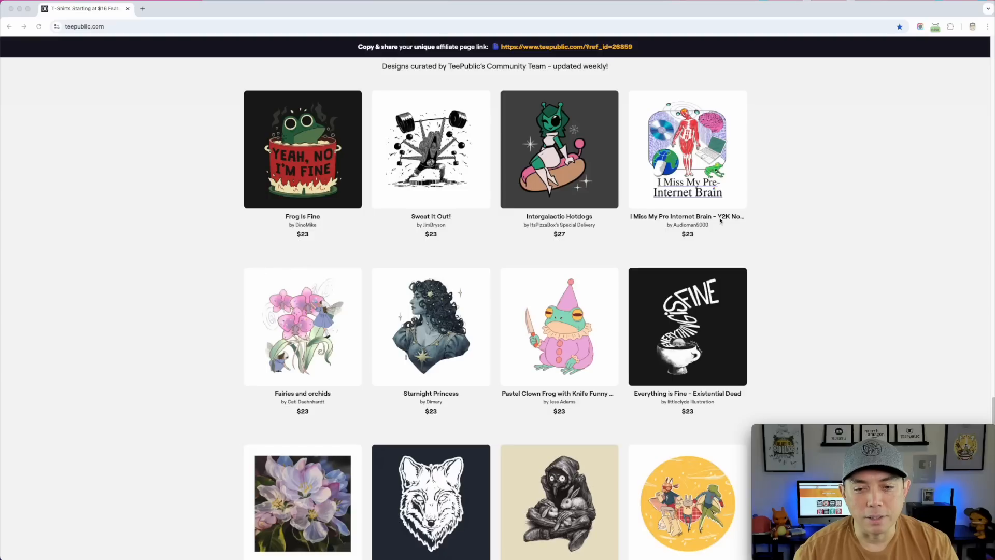
{"action": "scroll", "coordinate": [630, 188], "scroll_direction": "down", "scroll_amount": 1}
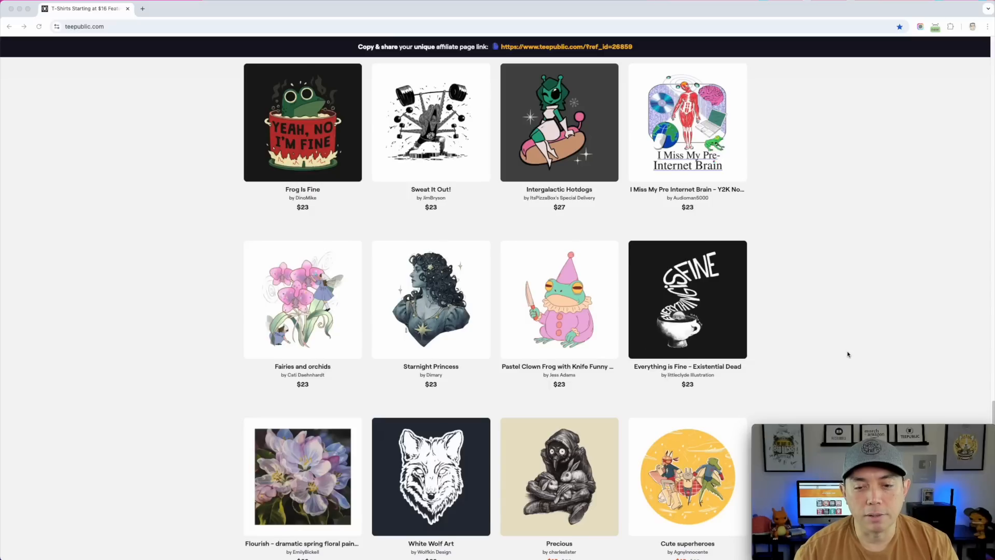
{"action": "scroll", "coordinate": [848, 353], "scroll_direction": "down", "scroll_amount": 1}
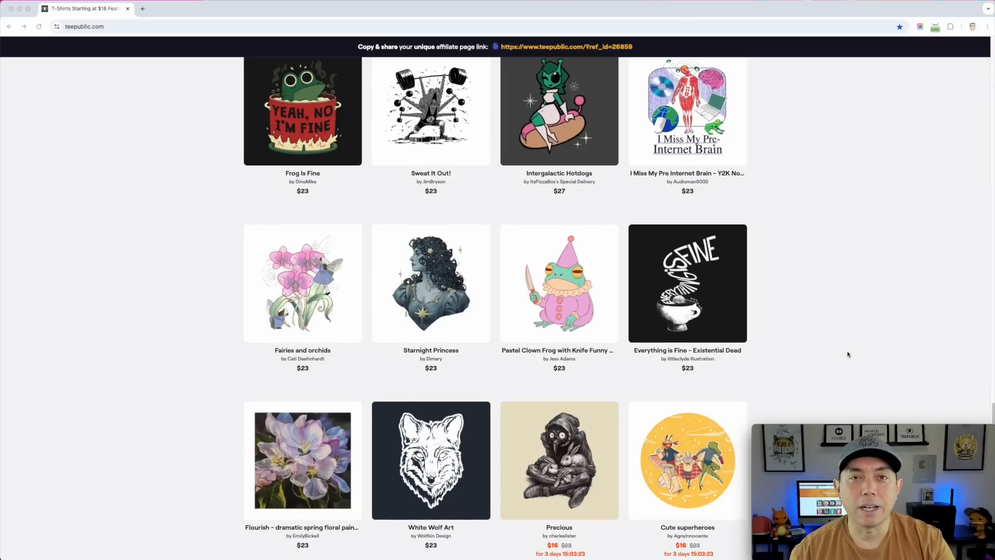
Open the Tag Directory from the Explore links in the home page's footer
{"action": "scroll", "coordinate": [848, 354], "scroll_direction": "down", "scroll_amount": 10}
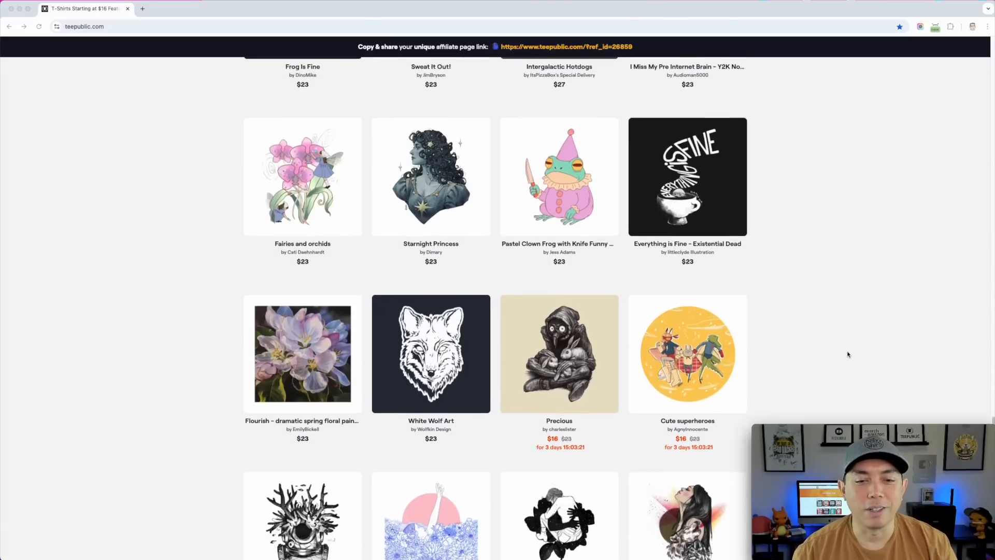
{"action": "scroll", "coordinate": [848, 354], "scroll_direction": "down", "scroll_amount": 3}
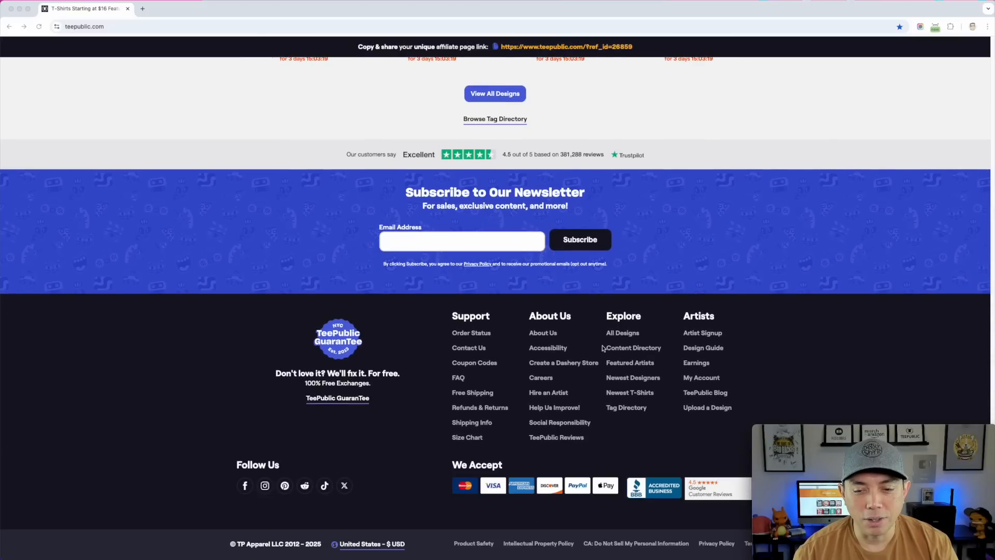
{"action": "left_click", "coordinate": [629, 410]}
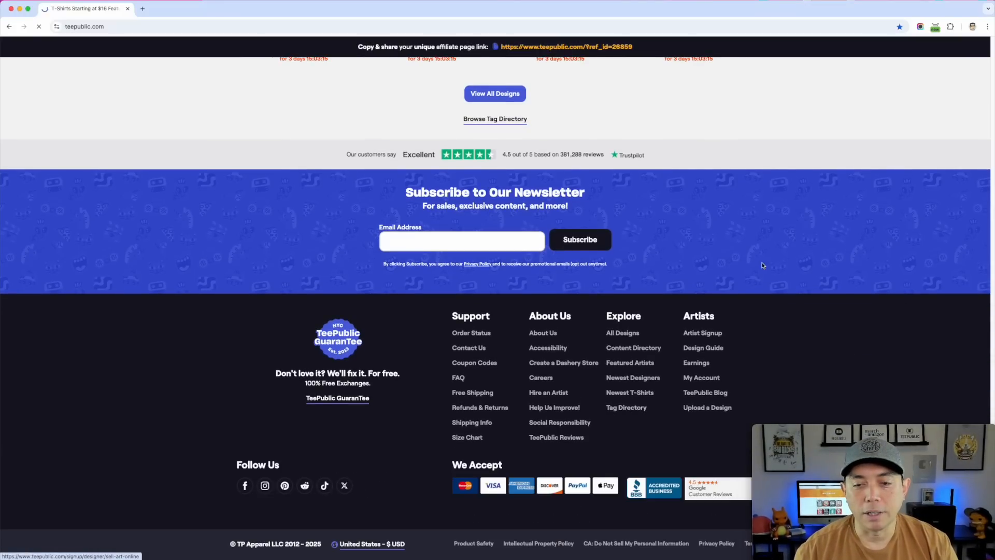
Examine the popular tags listed in the T-Shirt Tag Directory
{"action": "scroll", "coordinate": [777, 316], "scroll_direction": "down", "scroll_amount": 3}
{"action": "scroll", "coordinate": [747, 353], "scroll_direction": "down", "scroll_amount": 2}
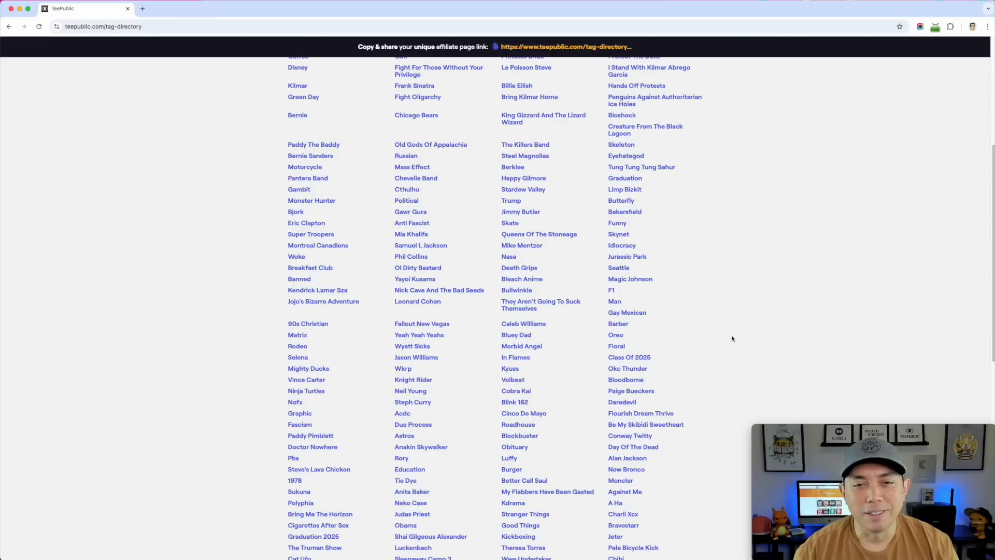
{"action": "scroll", "coordinate": [718, 361], "scroll_direction": "down", "scroll_amount": 1}
{"action": "scroll", "coordinate": [718, 361], "scroll_direction": "up", "scroll_amount": 1}
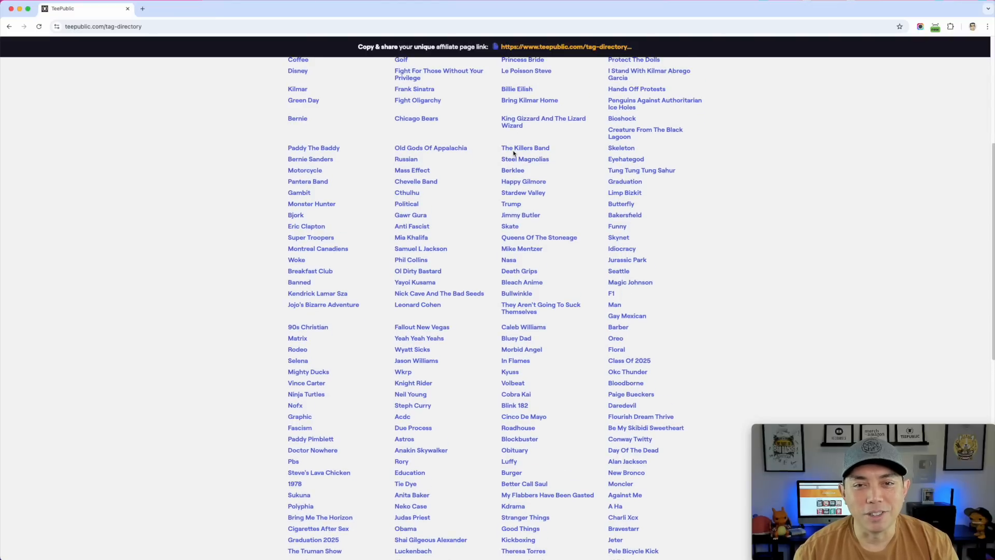
{"action": "scroll", "coordinate": [574, 327], "scroll_direction": "down", "scroll_amount": 1}
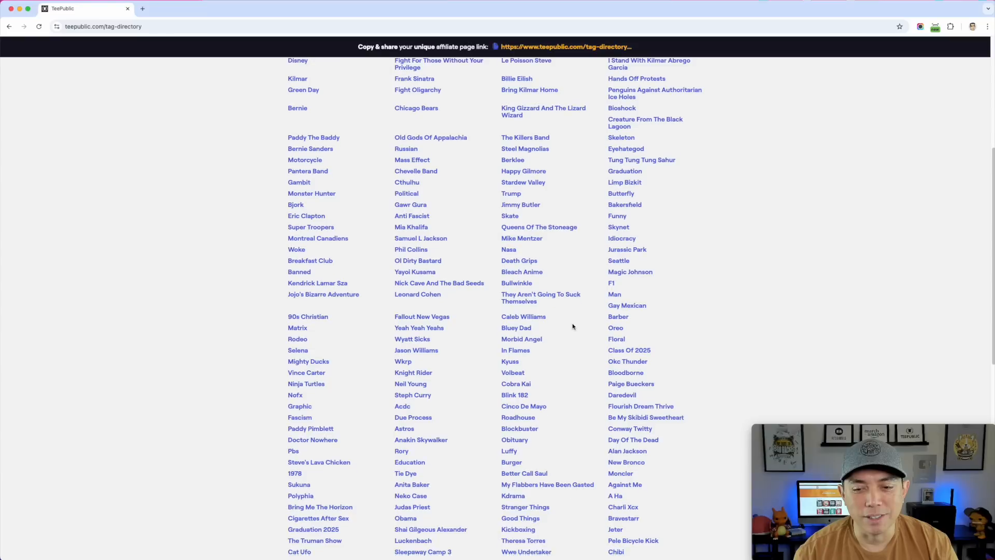
{"action": "scroll", "coordinate": [719, 346], "scroll_direction": "down", "scroll_amount": 1}
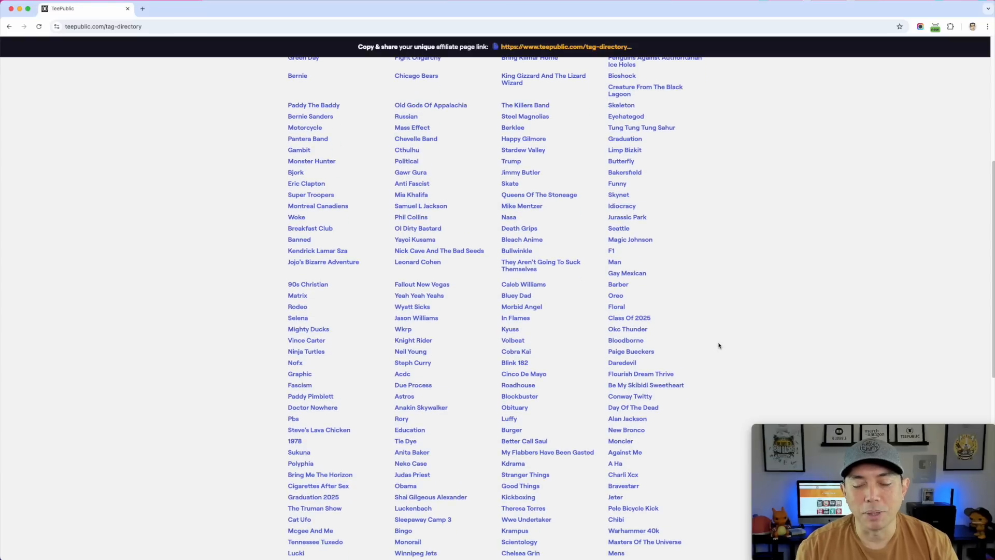
{"action": "scroll", "coordinate": [719, 346], "scroll_direction": "down", "scroll_amount": 1}
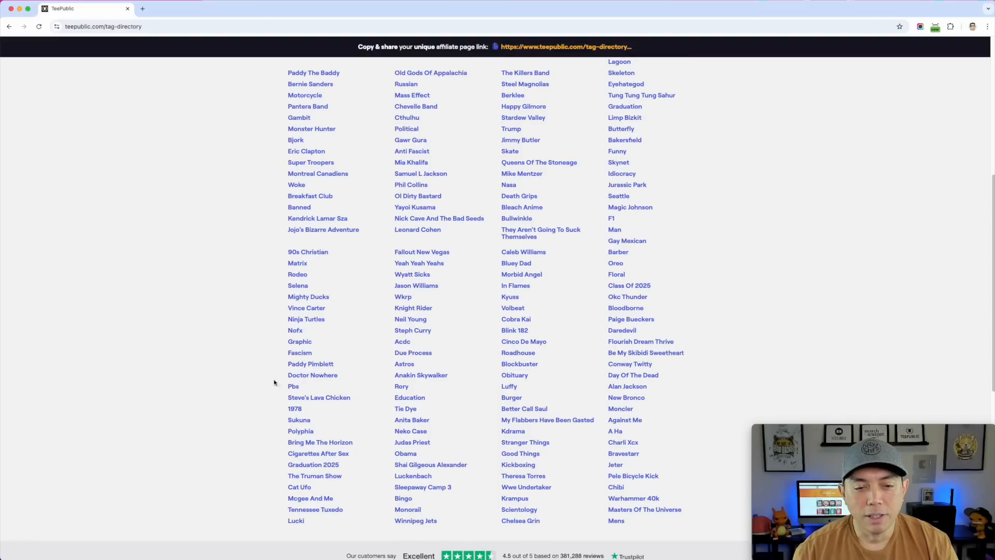
{"action": "scroll", "coordinate": [301, 363], "scroll_direction": "up", "scroll_amount": 8}
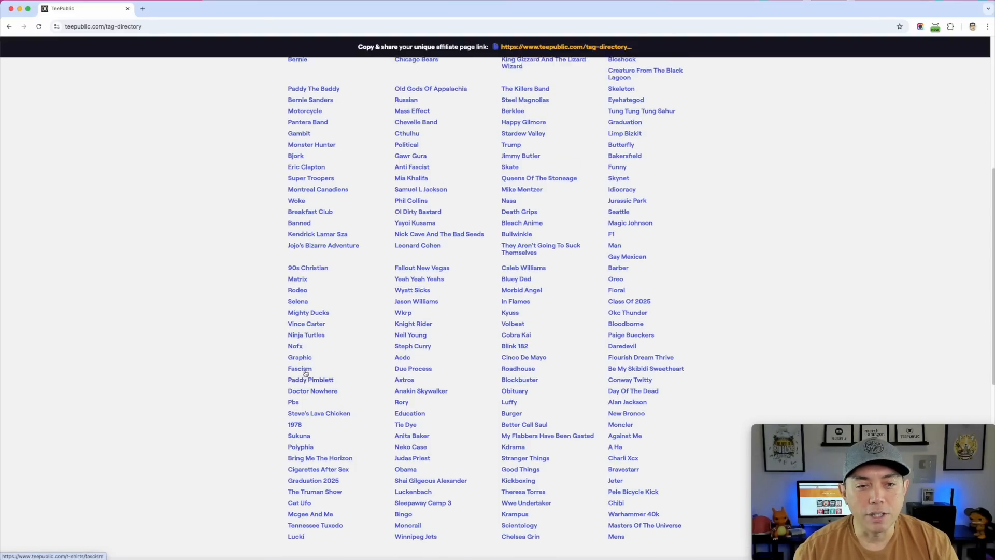
Open the "Penguins Against Authoritarian Ice Holes" tag and look through all of its T-shirt designs
{"action": "scroll", "coordinate": [361, 368], "scroll_direction": "up", "scroll_amount": 2}
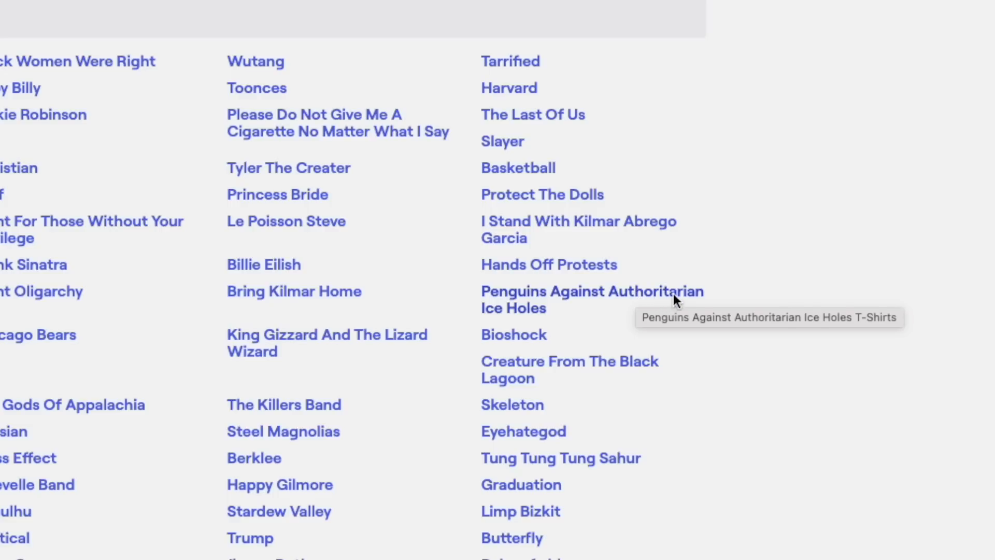
{"action": "left_click", "coordinate": [512, 297]}
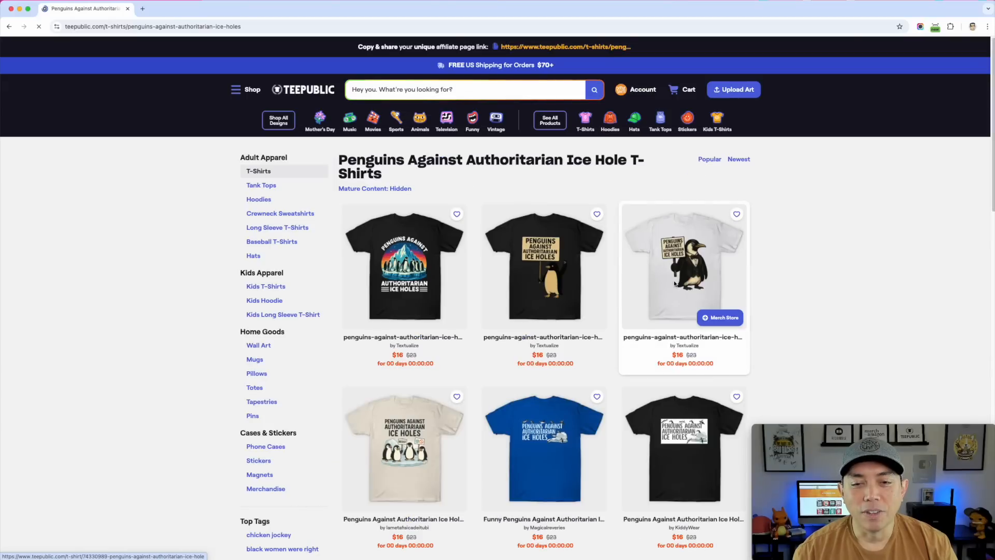
{"action": "scroll", "coordinate": [622, 349], "scroll_direction": "down", "scroll_amount": 15}
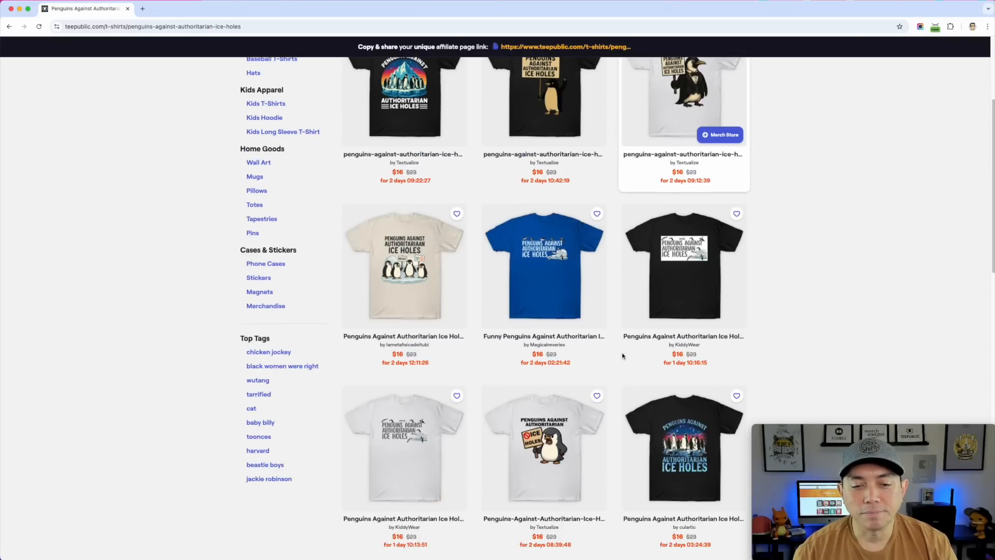
{"action": "scroll", "coordinate": [622, 356], "scroll_direction": "down", "scroll_amount": 5}
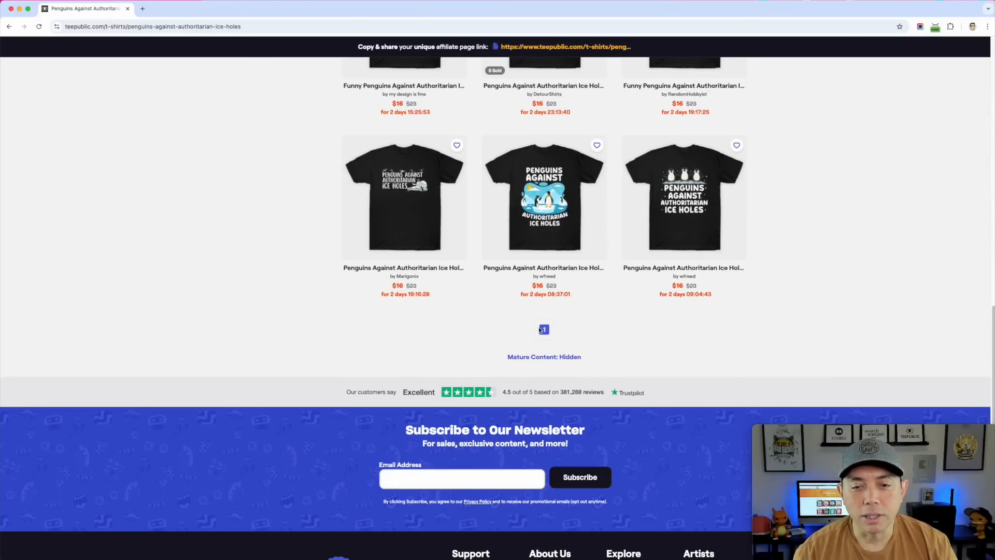
{"action": "scroll", "coordinate": [644, 356], "scroll_direction": "up", "scroll_amount": 3}
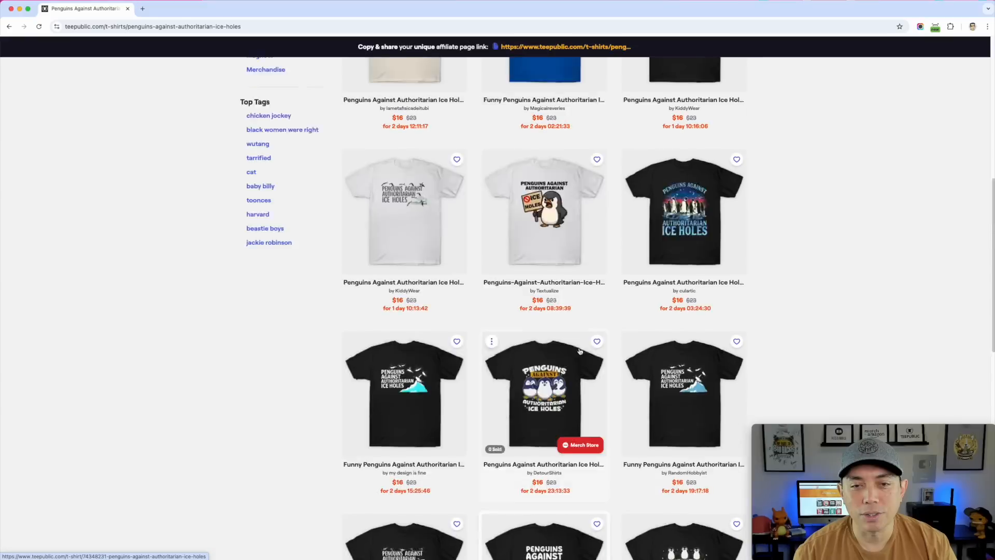
{"action": "scroll", "coordinate": [586, 104], "scroll_direction": "up", "scroll_amount": 4}
{"action": "scroll", "coordinate": [579, 351], "scroll_direction": "up", "scroll_amount": 4}
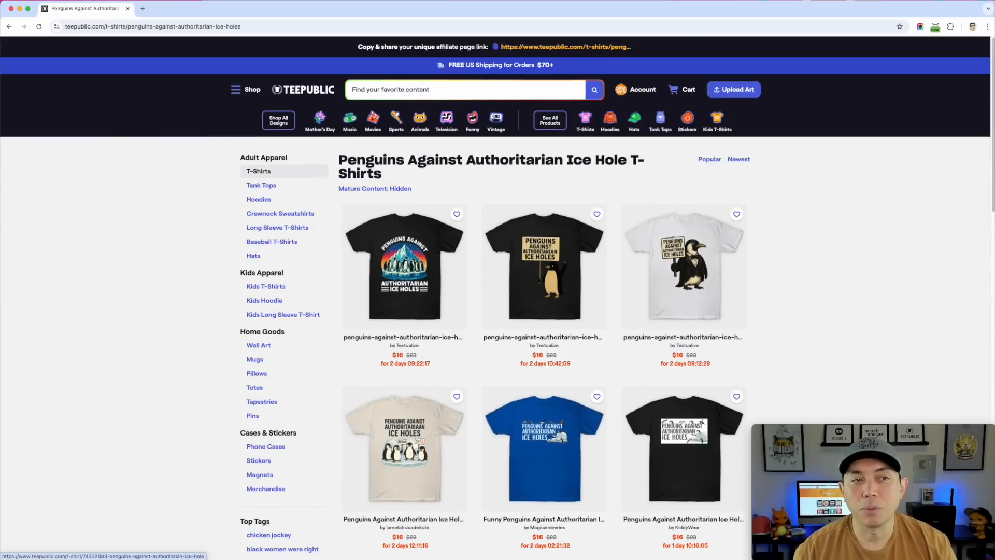
Return to the T-Shirt Tag Directory and look over its tags again
{"action": "left_click", "coordinate": [13, 30]}
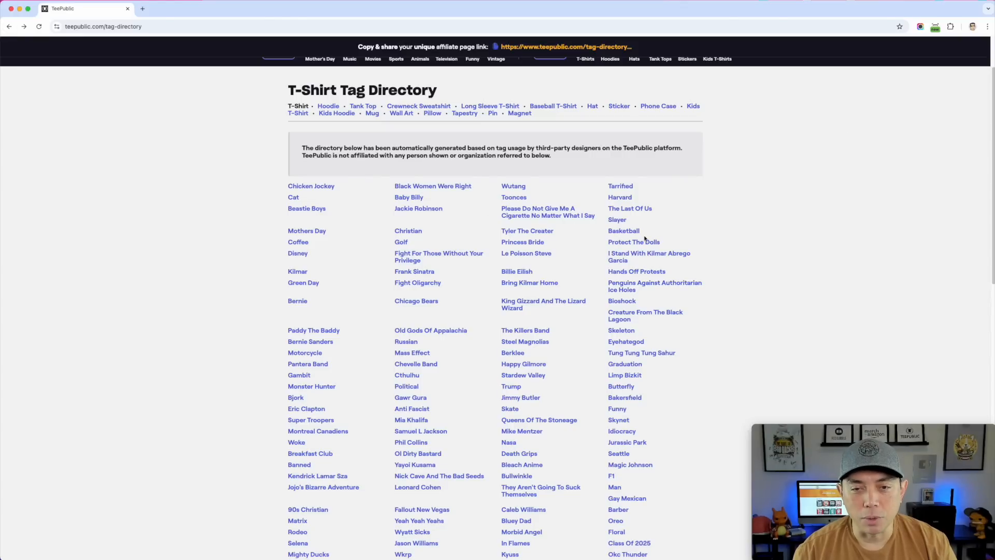
{"action": "scroll", "coordinate": [647, 292], "scroll_direction": "down", "scroll_amount": 4}
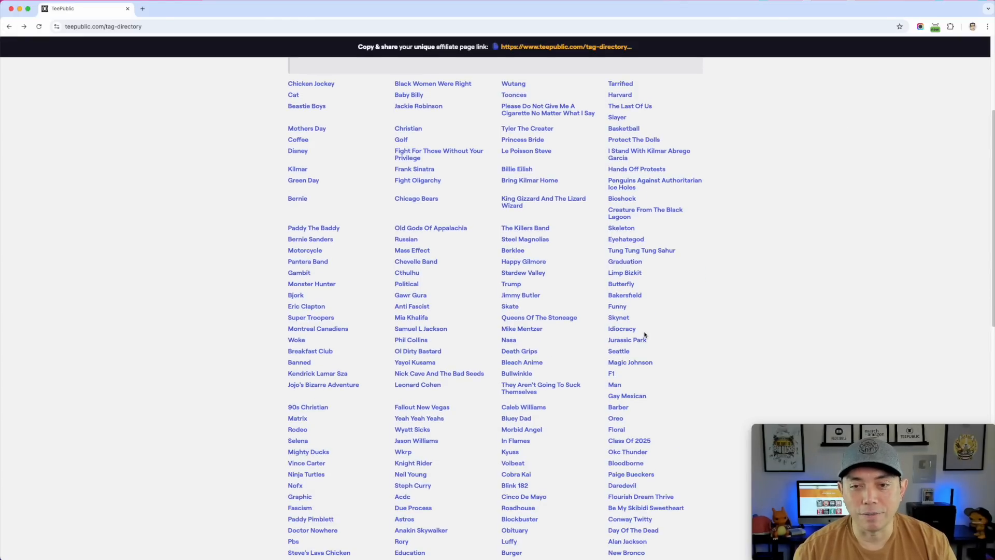
{"action": "scroll", "coordinate": [518, 333], "scroll_direction": "up", "scroll_amount": 6}
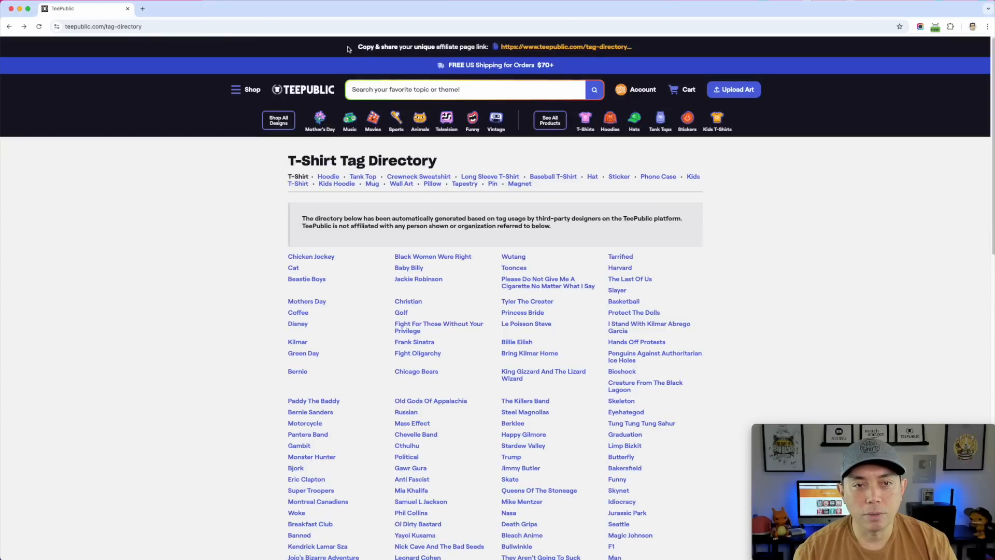
Search TeePublic for the phrase "I left my garage to be here this better be good"
{"action": "left_click", "coordinate": [368, 91]}
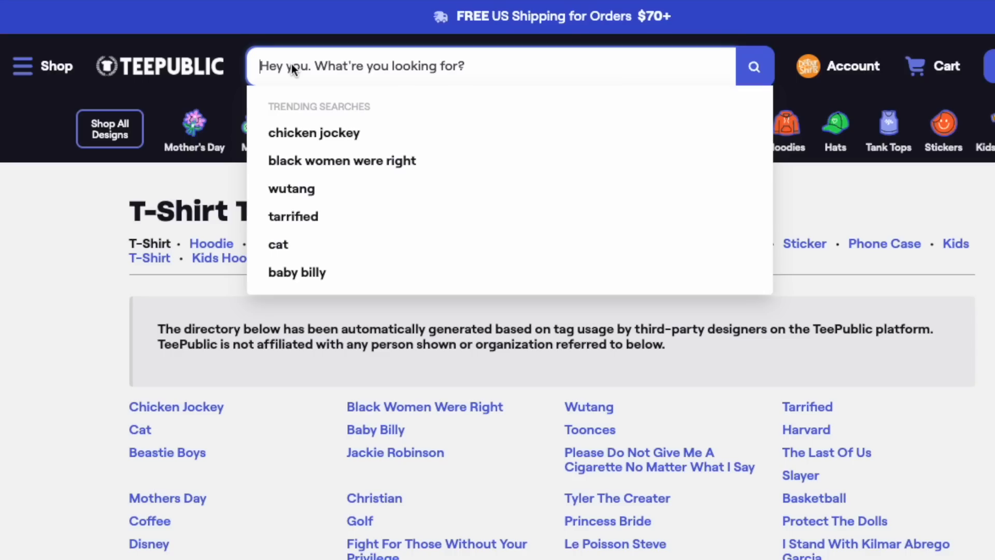
{"action": "type", "text": "I left m"}
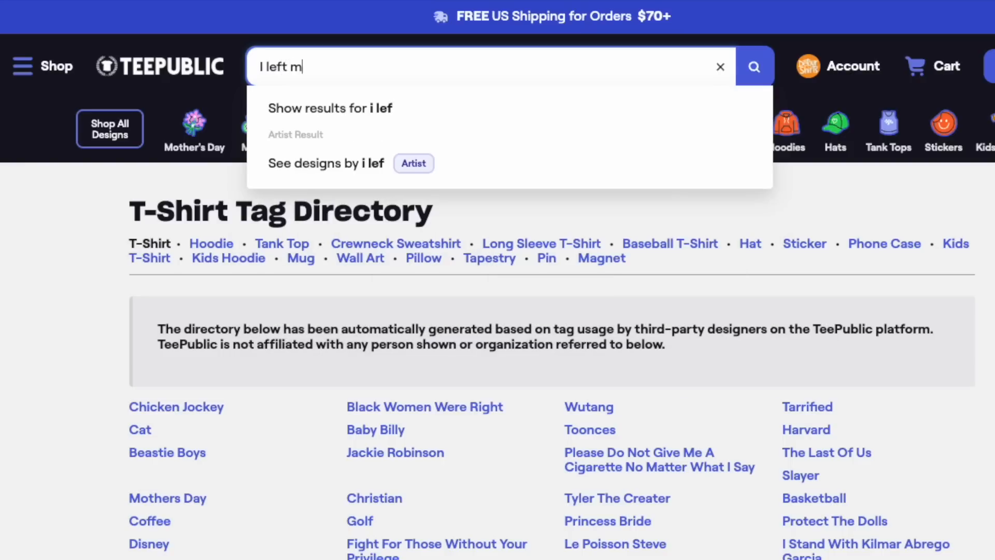
{"action": "type", "text": "y garag"}
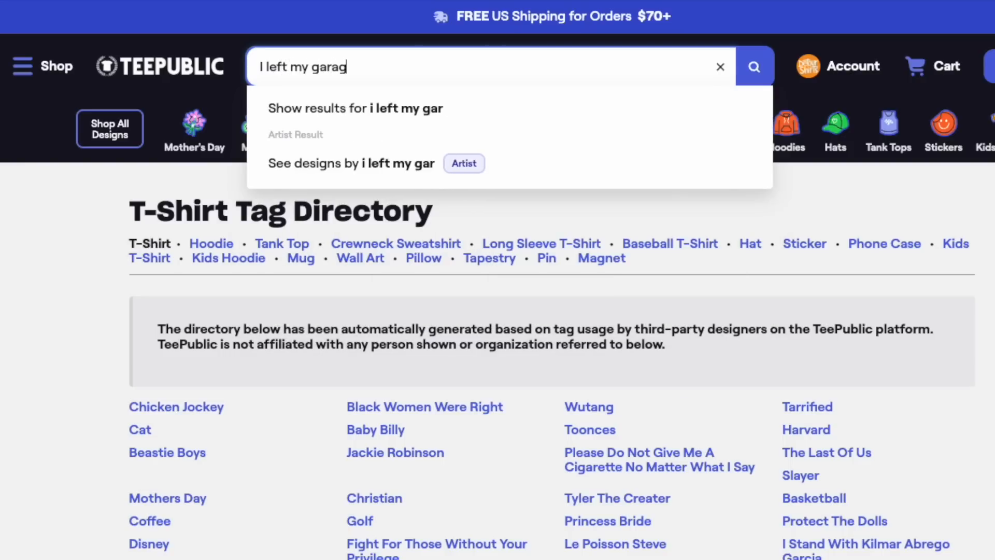
{"action": "type", "text": "e to be he"}
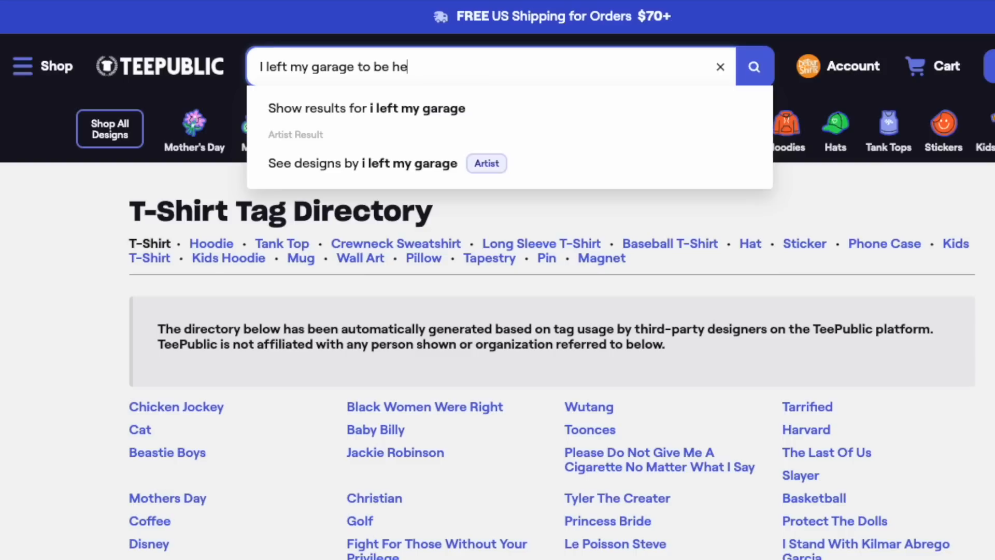
{"action": "type", "text": "re this"}
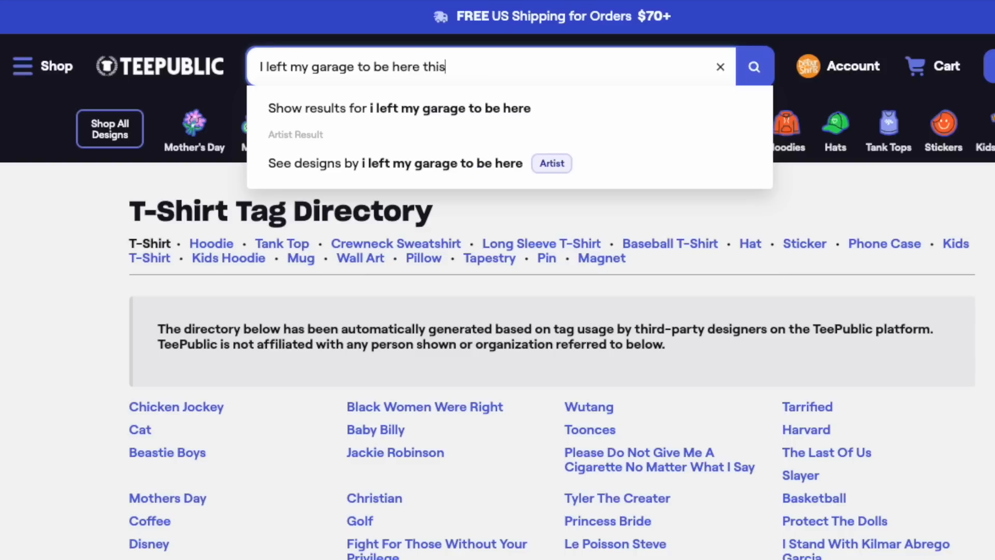
{"action": "type", "text": " better be good"}
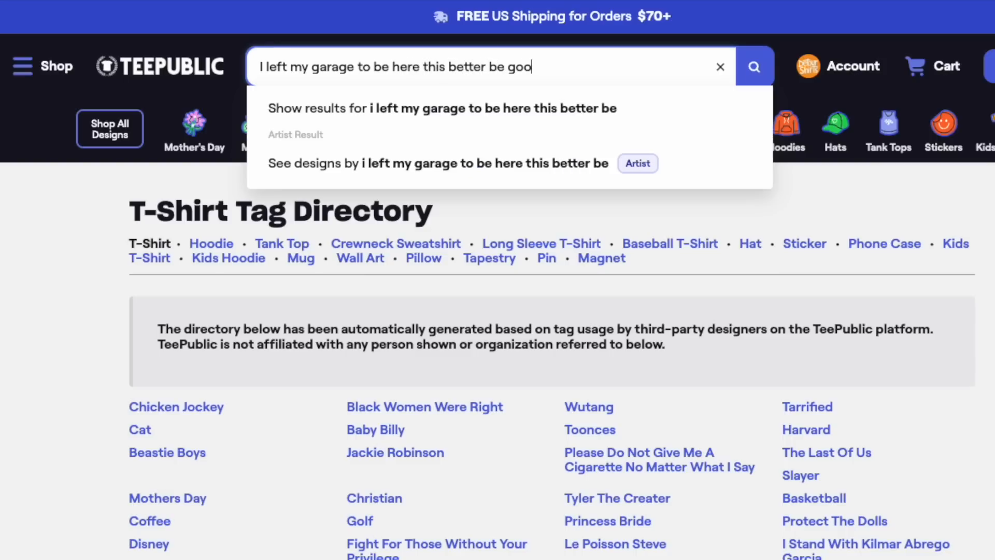
{"action": "key", "text": "Return"}
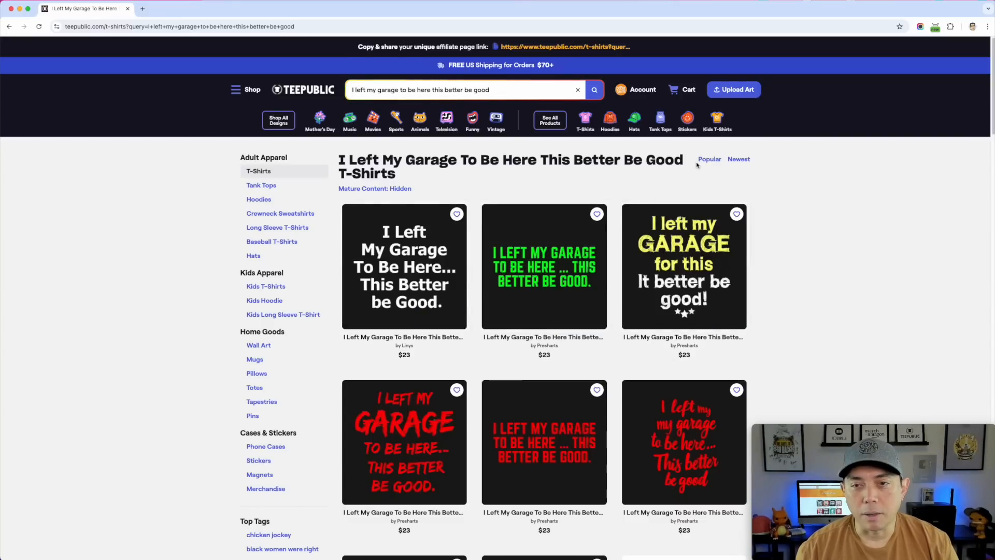
Sort the T-shirt results by Popular and look through all the designs on the first results page
{"action": "scroll", "coordinate": [648, 295], "scroll_direction": "down", "scroll_amount": 1}
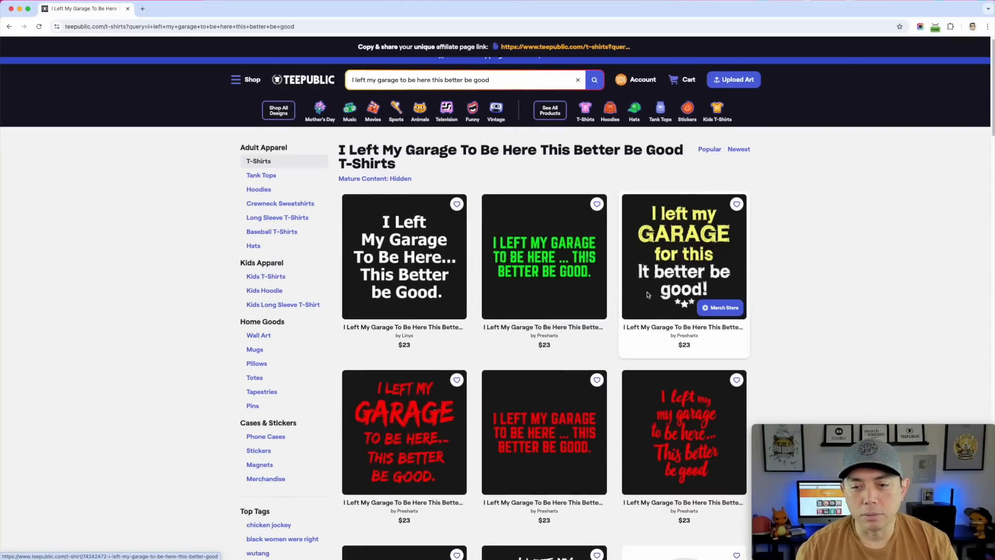
{"action": "left_click", "coordinate": [708, 150]}
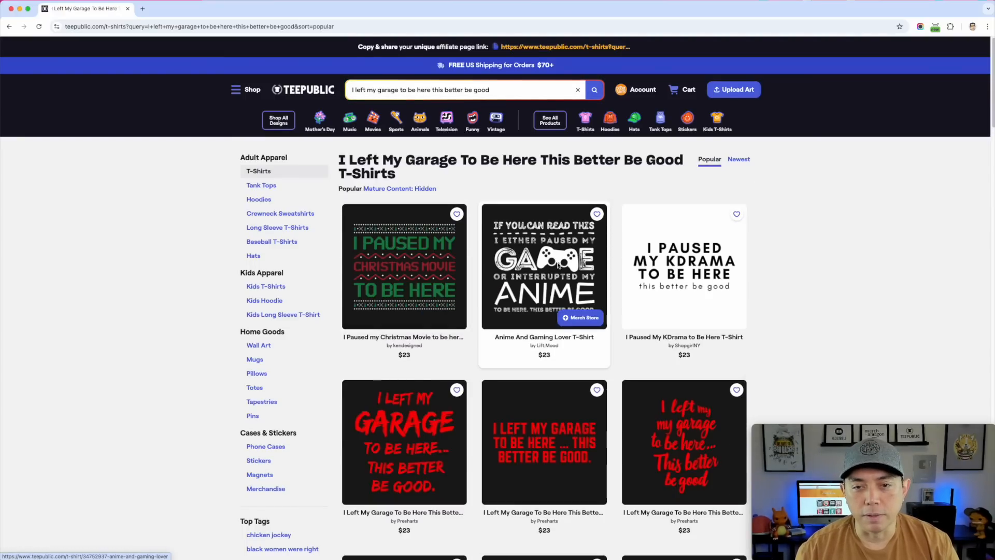
{"action": "scroll", "coordinate": [556, 263], "scroll_direction": "down", "scroll_amount": 5}
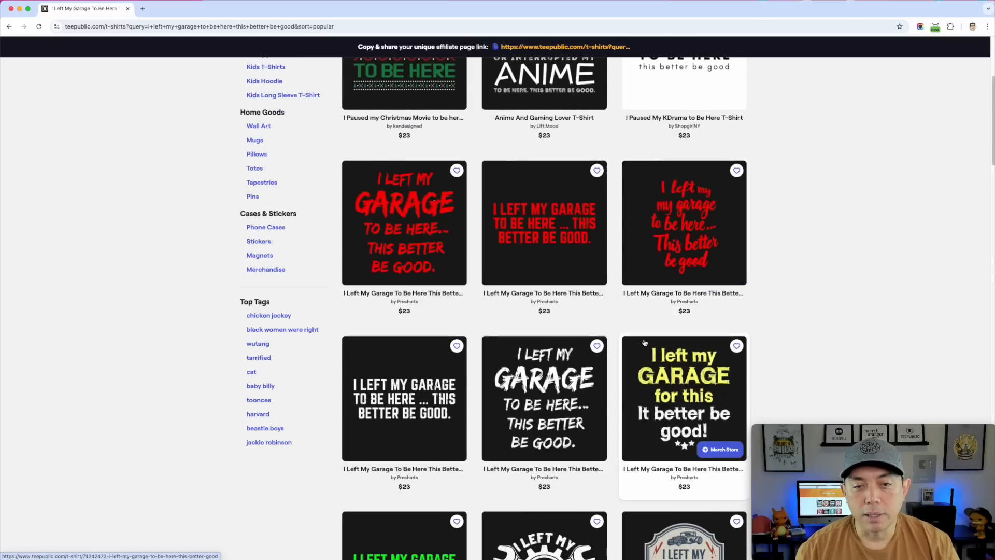
{"action": "scroll", "coordinate": [644, 343], "scroll_direction": "down", "scroll_amount": 1}
{"action": "scroll", "coordinate": [644, 343], "scroll_direction": "down", "scroll_amount": 3}
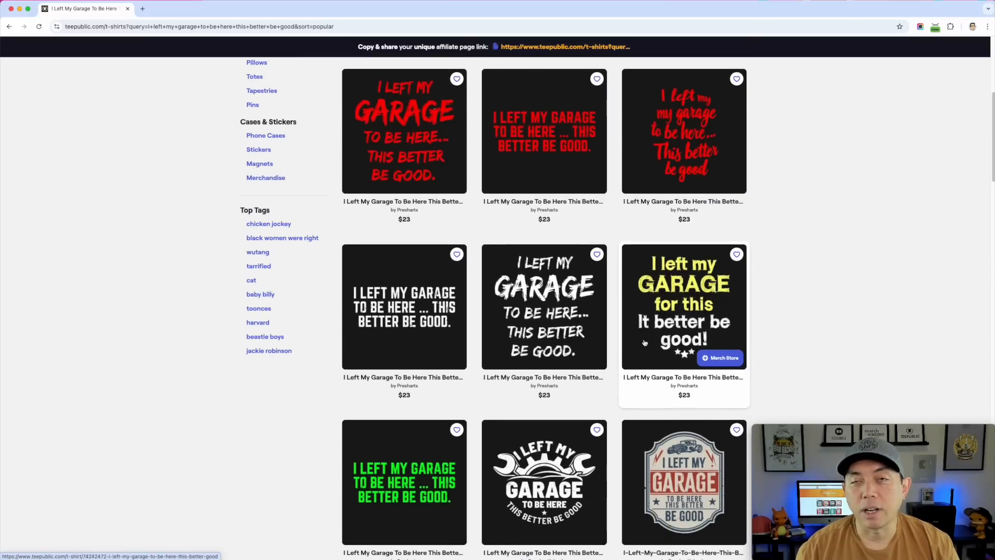
{"action": "scroll", "coordinate": [644, 342], "scroll_direction": "down", "scroll_amount": 1}
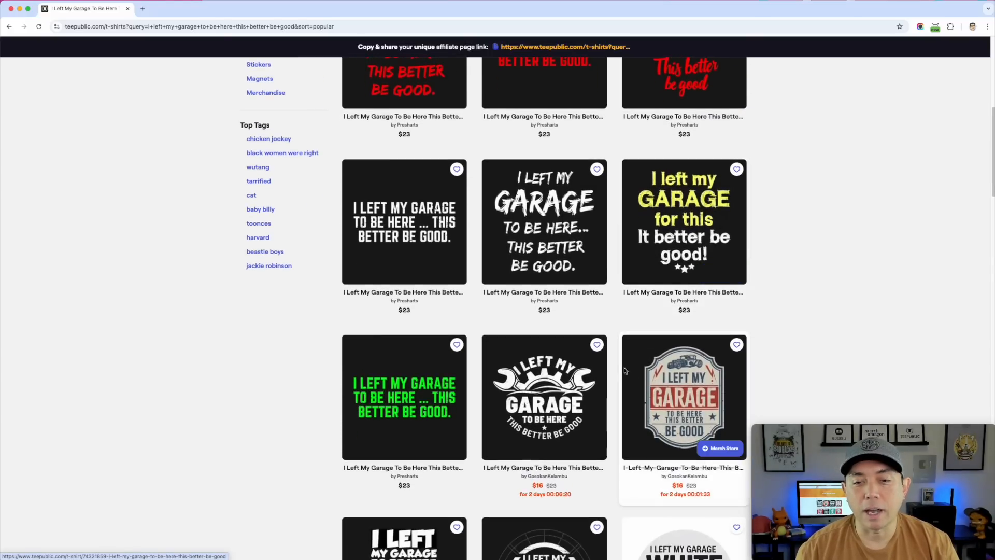
{"action": "scroll", "coordinate": [558, 386], "scroll_direction": "down", "scroll_amount": 3}
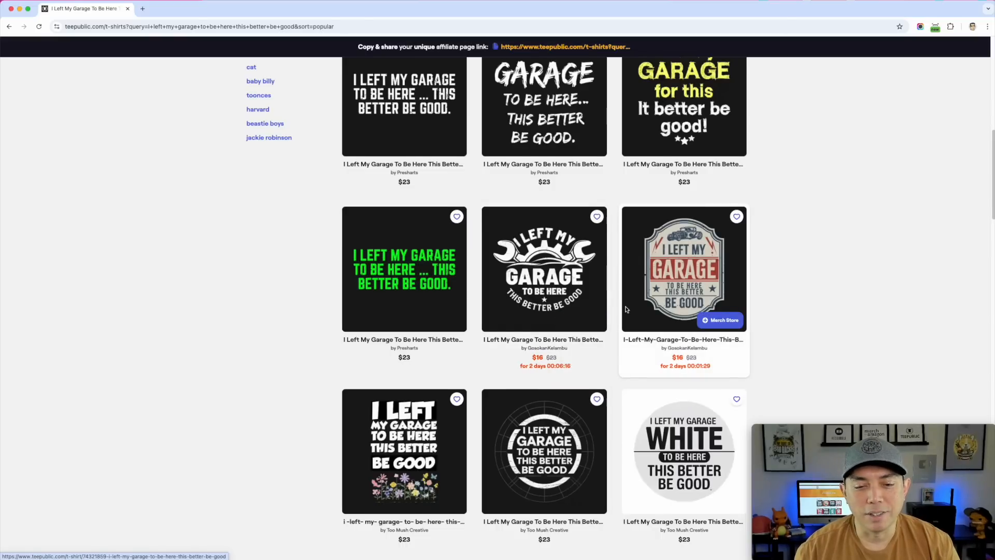
{"action": "scroll", "coordinate": [626, 309], "scroll_direction": "down", "scroll_amount": 1}
{"action": "scroll", "coordinate": [640, 267], "scroll_direction": "down", "scroll_amount": 20}
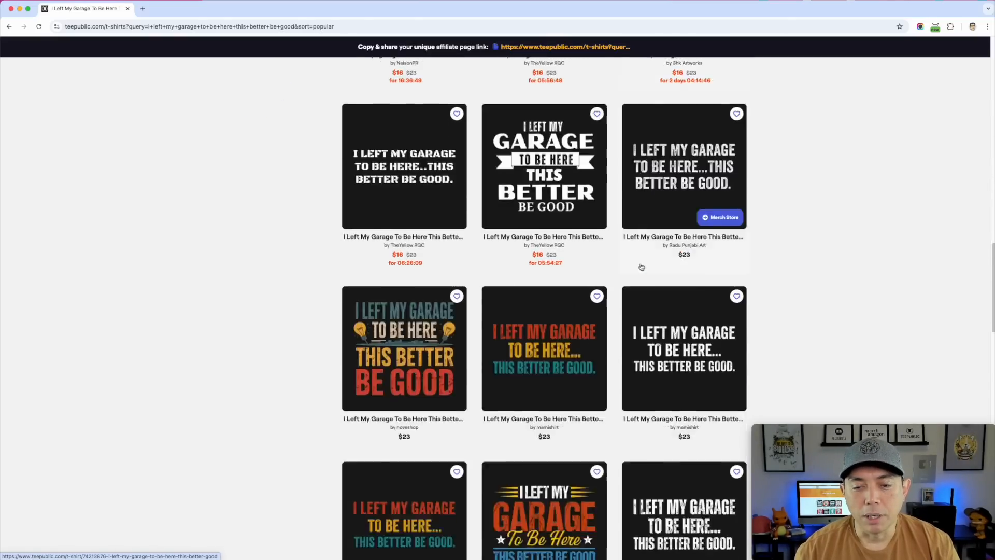
{"action": "scroll", "coordinate": [640, 266], "scroll_direction": "down", "scroll_amount": 10}
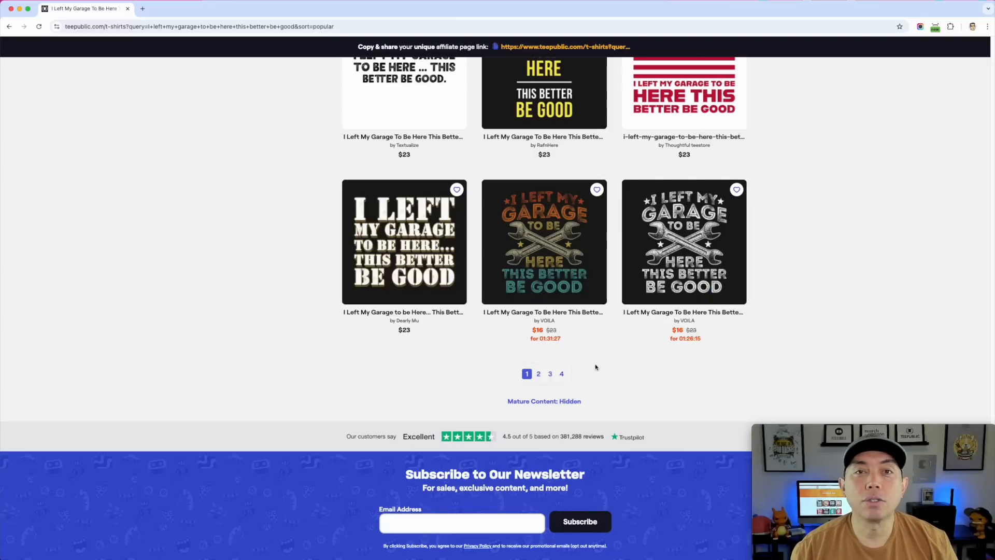
Review the popular garage phrase designs again, comparing their lettering, layouts and graphics across the whole page
{"action": "scroll", "coordinate": [620, 375], "scroll_direction": "up", "scroll_amount": 10}
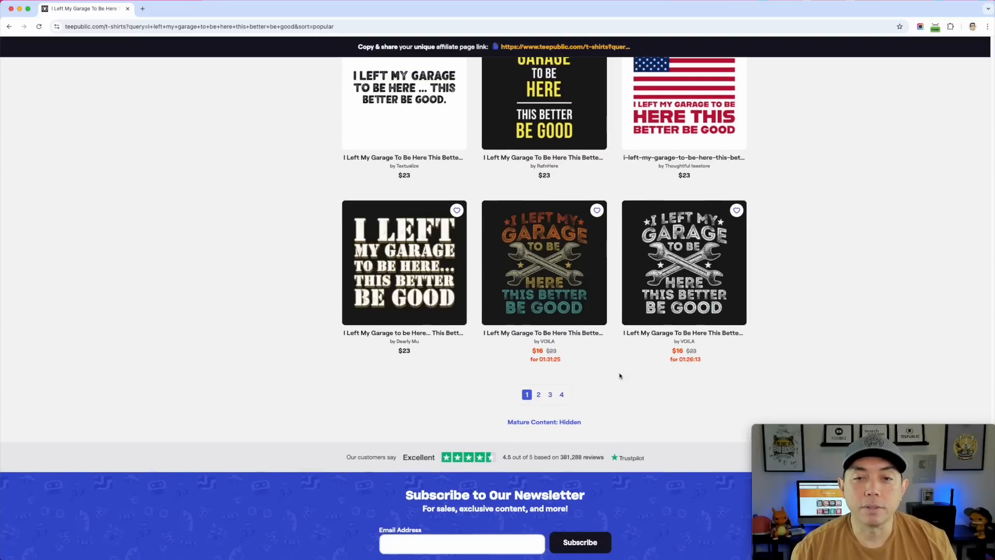
{"action": "scroll", "coordinate": [612, 375], "scroll_direction": "up", "scroll_amount": 15}
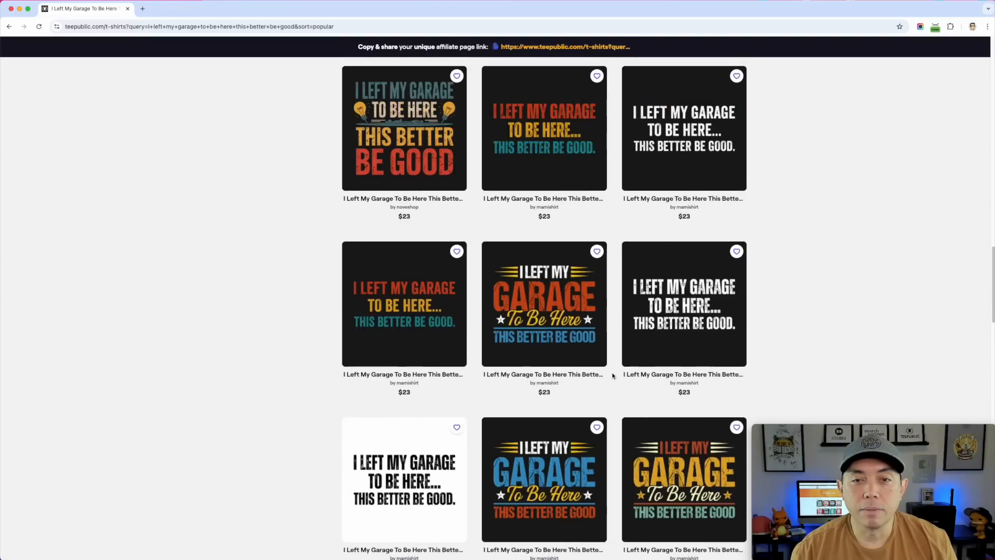
{"action": "scroll", "coordinate": [612, 375], "scroll_direction": "up", "scroll_amount": 15}
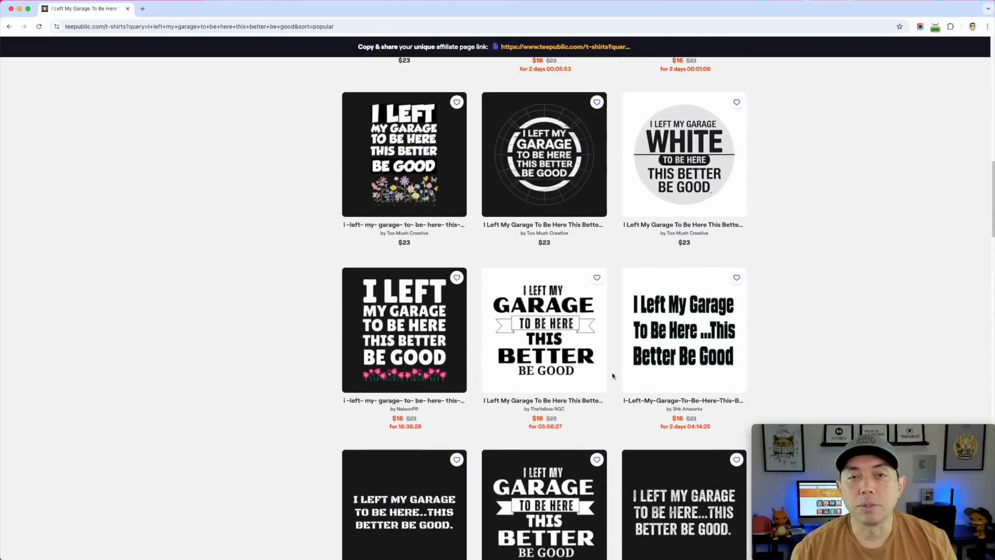
{"action": "scroll", "coordinate": [613, 376], "scroll_direction": "up", "scroll_amount": 8}
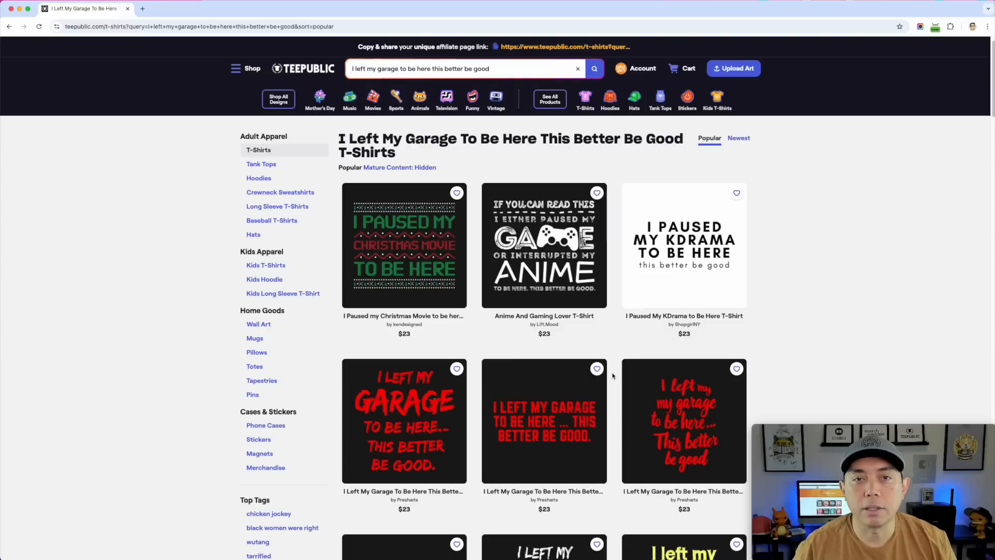
{"action": "mouse_move", "coordinate": [604, 257]}
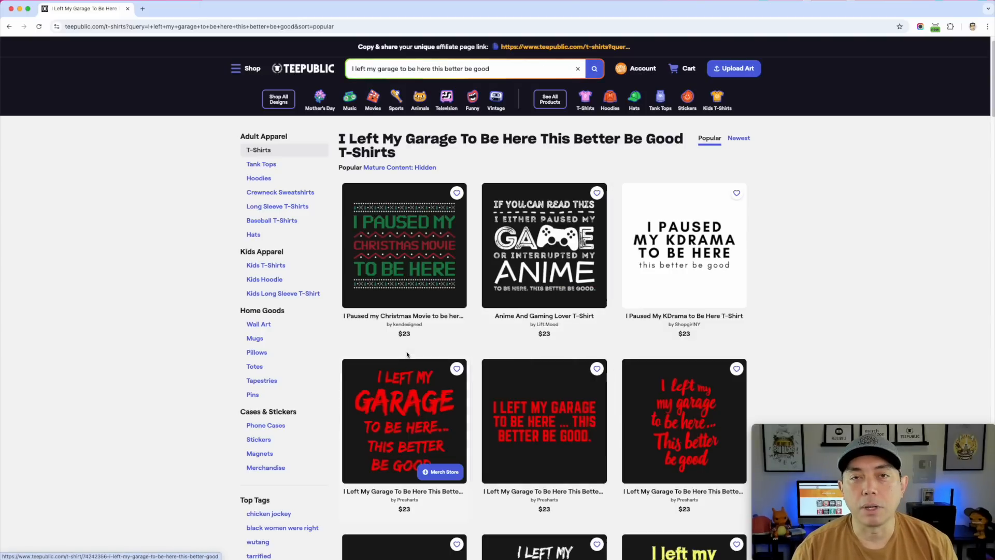
{"action": "scroll", "coordinate": [795, 344], "scroll_direction": "down", "scroll_amount": 15}
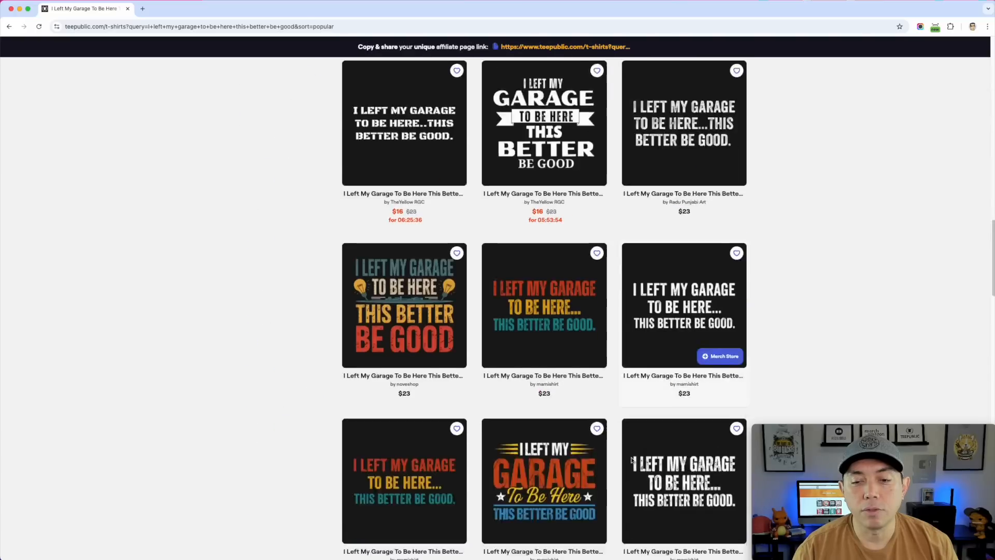
{"action": "scroll", "coordinate": [654, 487], "scroll_direction": "down", "scroll_amount": 10}
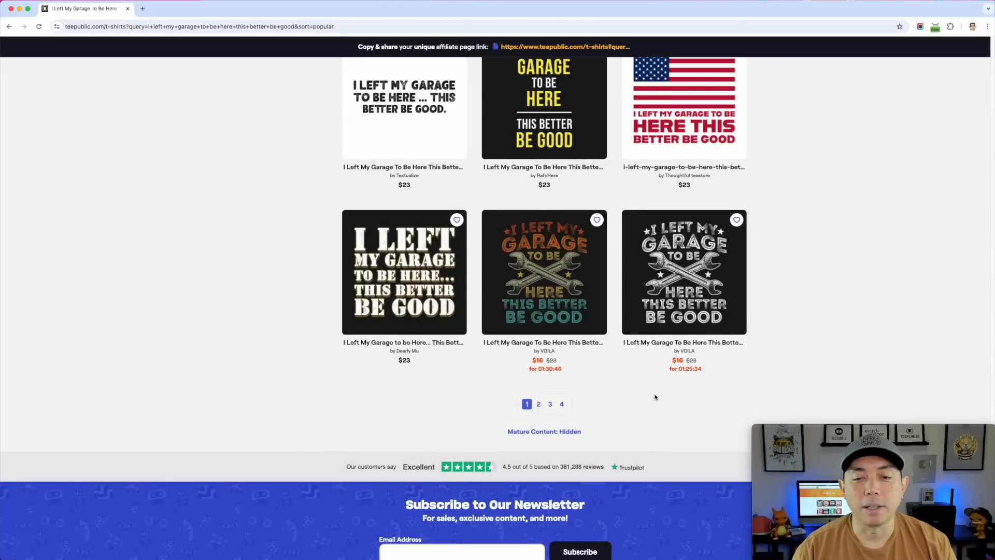
{"action": "scroll", "coordinate": [655, 398], "scroll_direction": "up", "scroll_amount": 10}
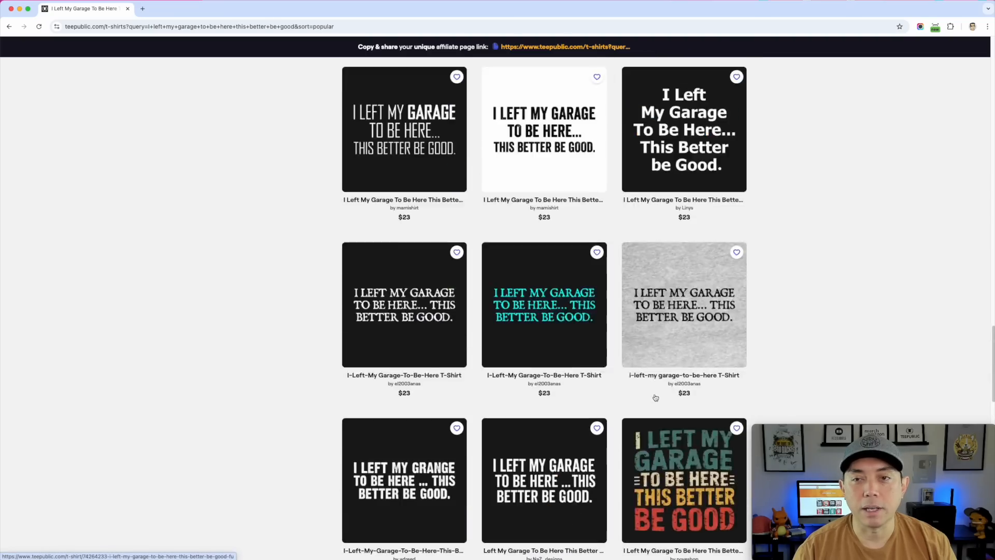
{"action": "scroll", "coordinate": [655, 397], "scroll_direction": "up", "scroll_amount": 15}
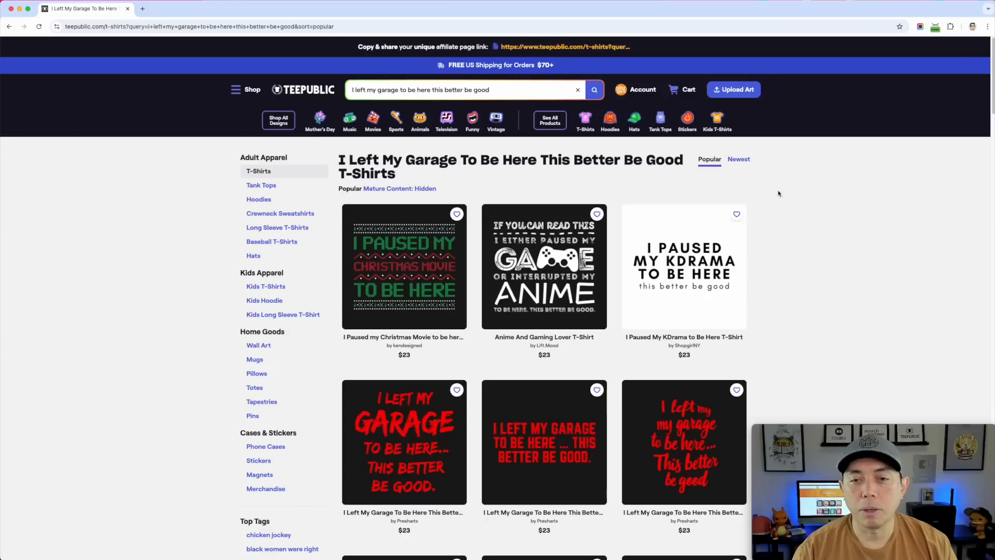
Sort the T-shirt results by Newest and look through the most recent designs using the garage phrase
{"action": "left_click", "coordinate": [742, 160]}
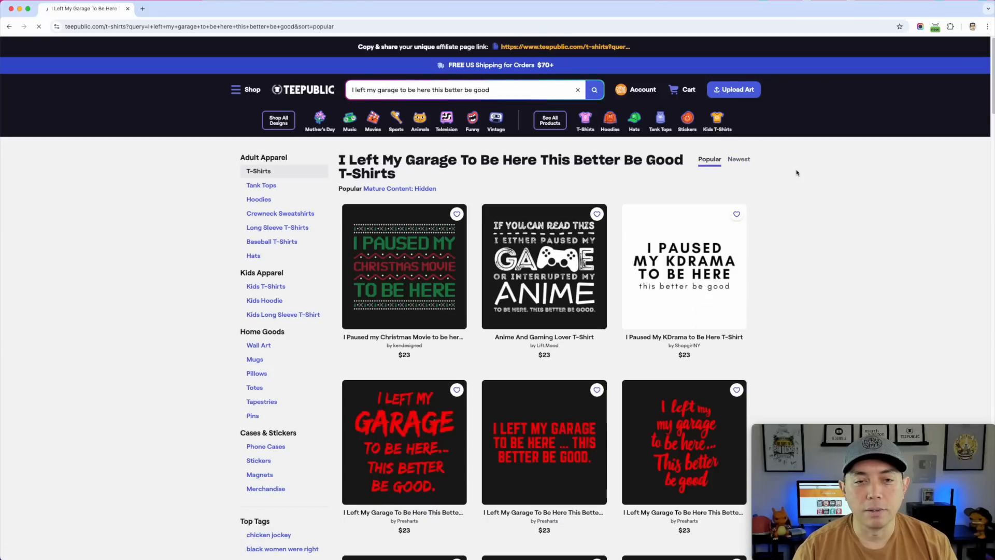
{"action": "scroll", "coordinate": [817, 197], "scroll_direction": "down", "scroll_amount": 3}
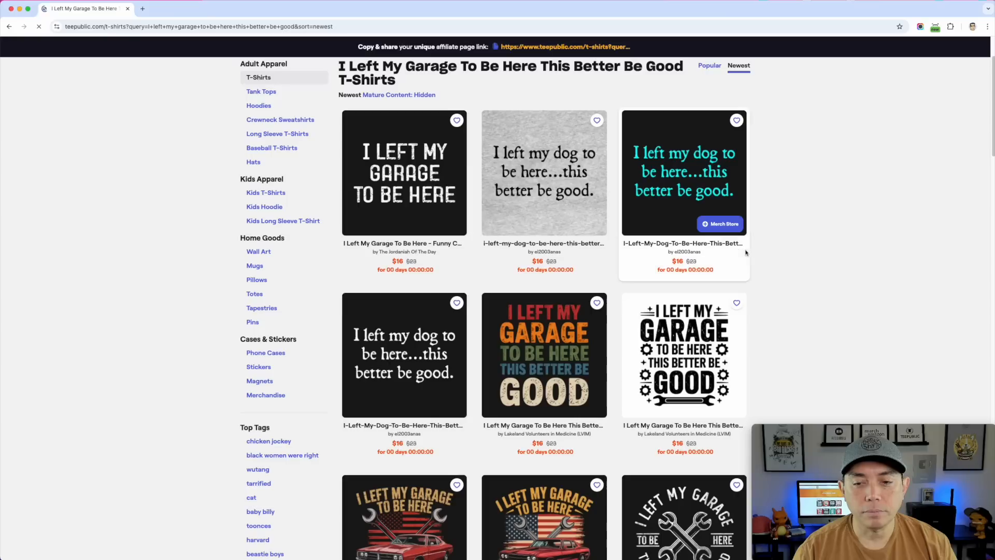
{"action": "scroll", "coordinate": [746, 311], "scroll_direction": "down", "scroll_amount": 5}
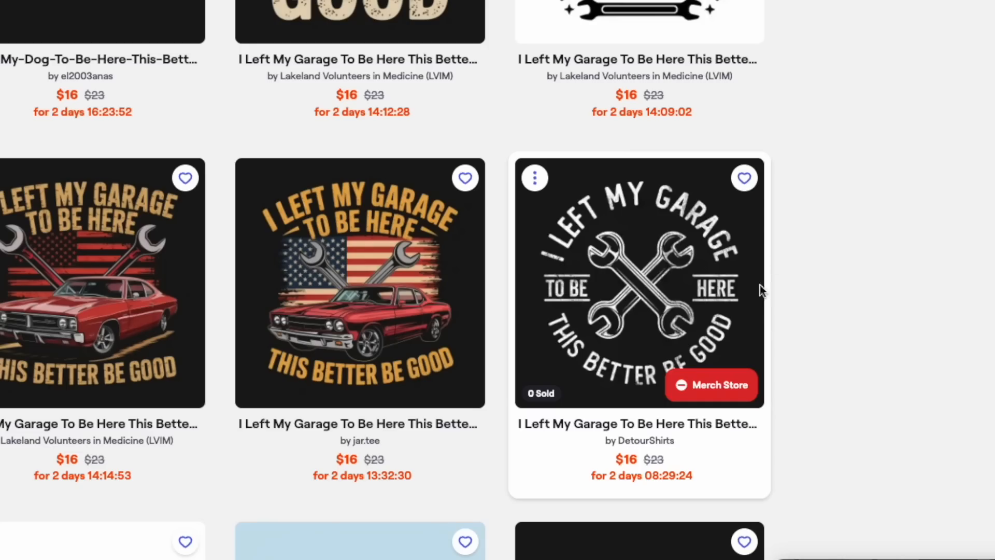
{"action": "scroll", "coordinate": [633, 295], "scroll_direction": "down", "scroll_amount": 3}
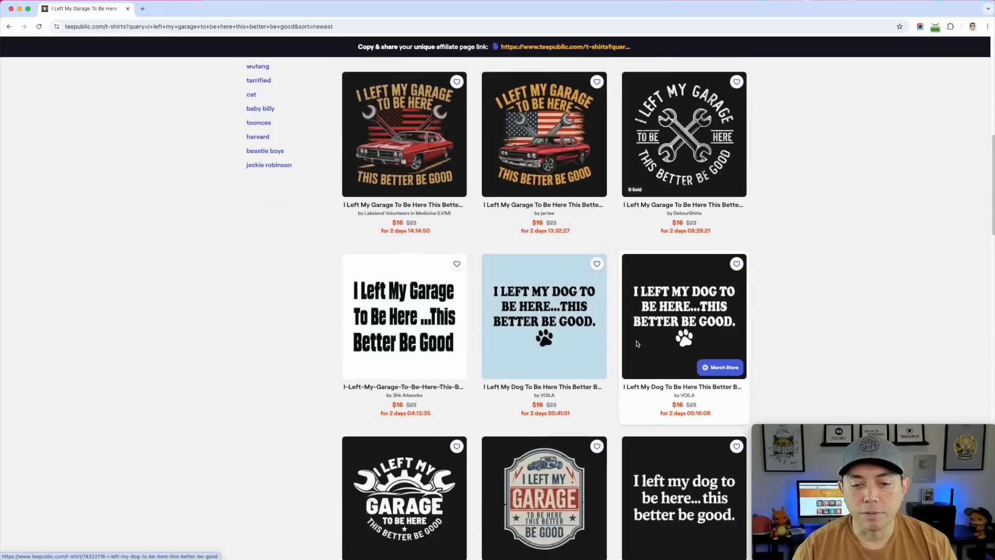
{"action": "scroll", "coordinate": [637, 343], "scroll_direction": "down", "scroll_amount": 2}
{"action": "scroll", "coordinate": [637, 344], "scroll_direction": "up", "scroll_amount": 2}
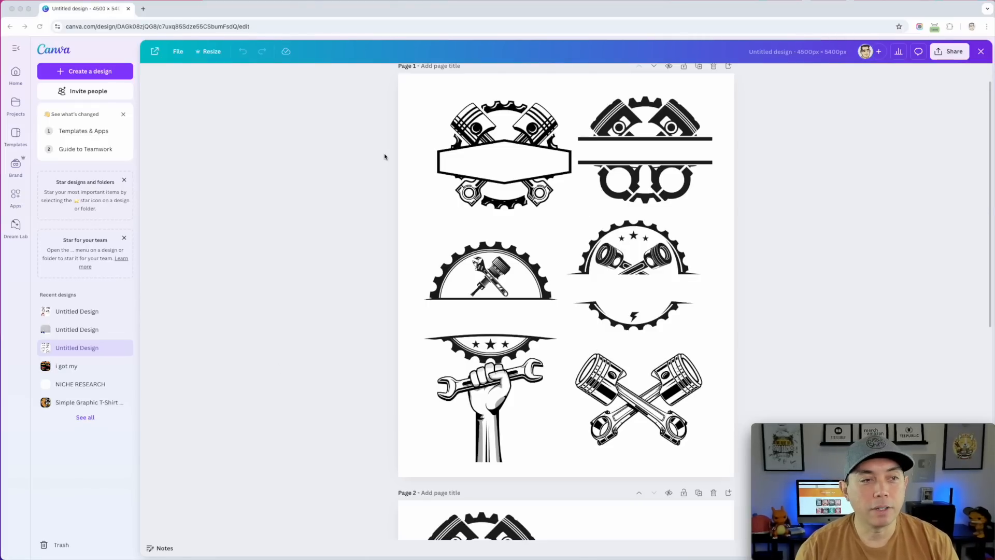
In the untitled 4500 × 5400 px Canva design, search the elements library for "garage"
{"action": "left_click", "coordinate": [422, 138]}
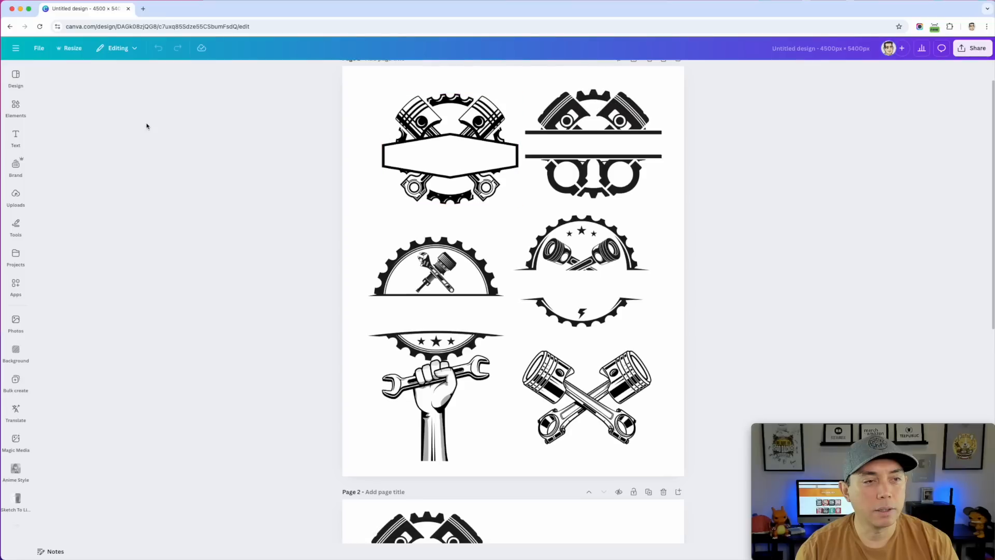
{"action": "left_click", "coordinate": [16, 107]}
{"action": "left_click", "coordinate": [101, 77]}
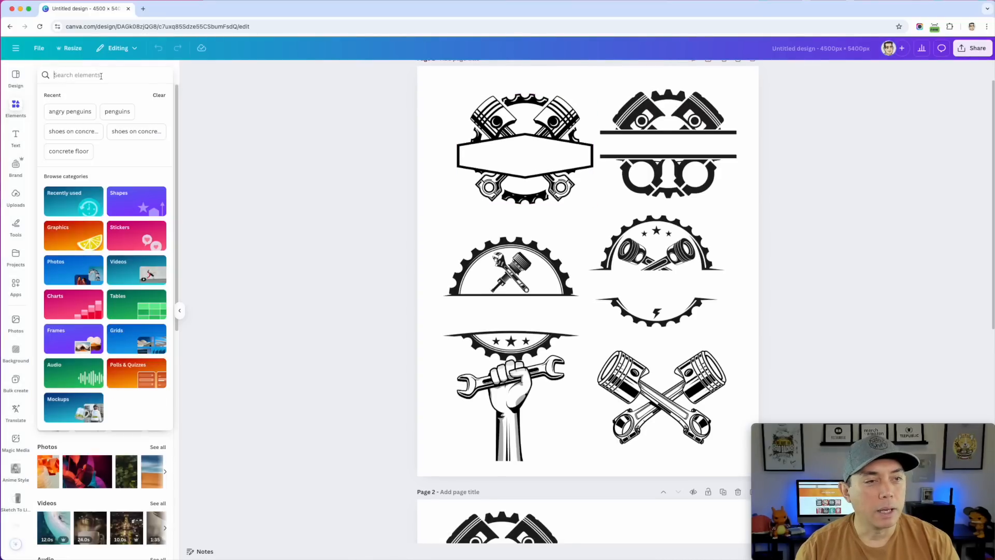
{"action": "type", "text": "garage"}
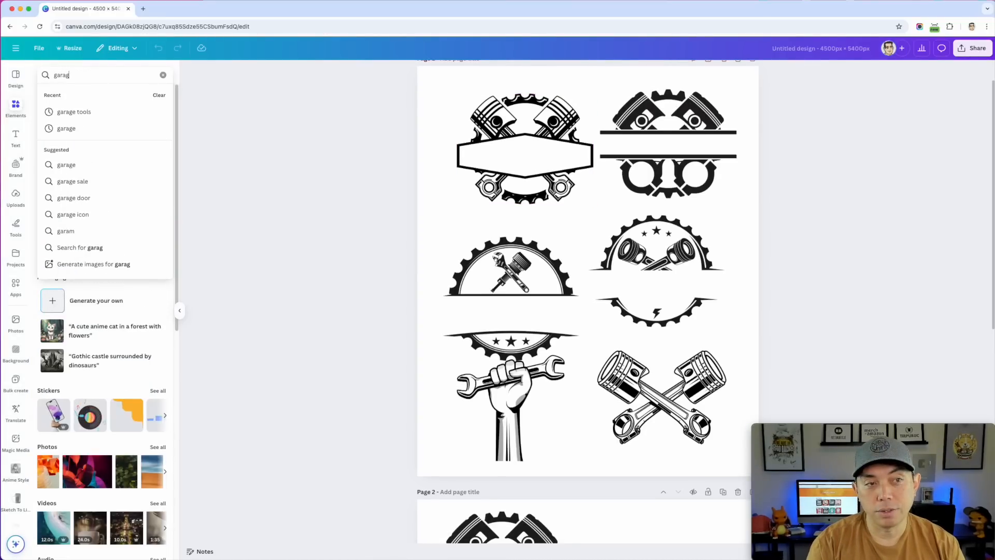
{"action": "key", "text": "Return"}
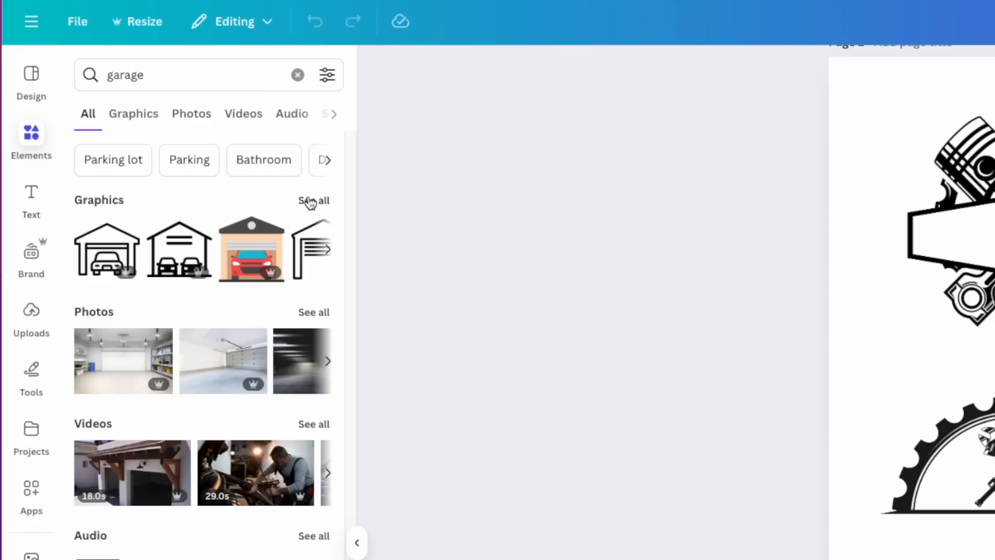
Limit the "garage" element results to graphics and look through them
{"action": "left_click", "coordinate": [157, 139]}
{"action": "scroll", "coordinate": [288, 241], "scroll_direction": "down", "scroll_amount": 10}
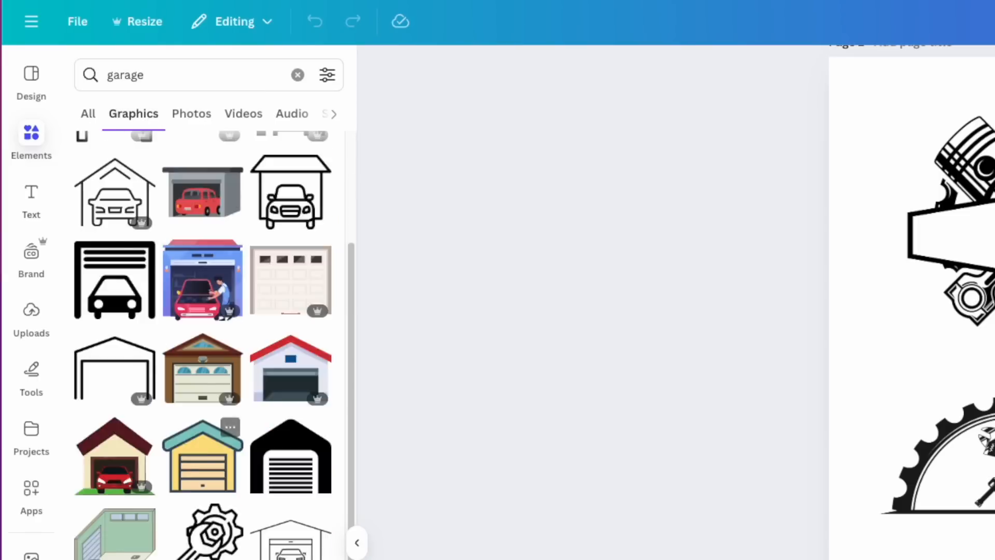
{"action": "scroll", "coordinate": [182, 428], "scroll_direction": "up", "scroll_amount": 10}
Switch the graphics search to the suggested term "Mechanic" and look through the results for garage-style artwork
{"action": "left_click", "coordinate": [111, 75]}
{"action": "double_click", "coordinate": [116, 75]}
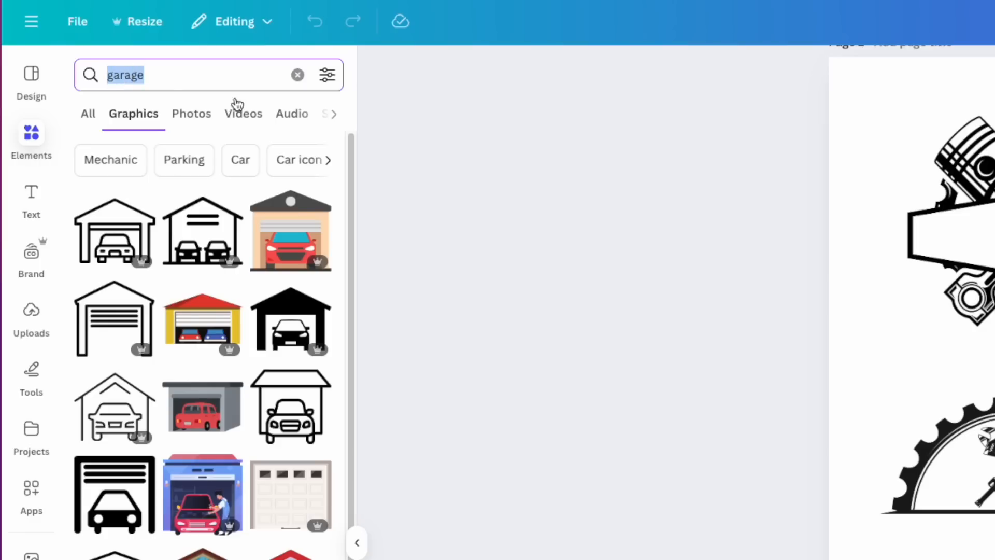
{"action": "left_click", "coordinate": [106, 164]}
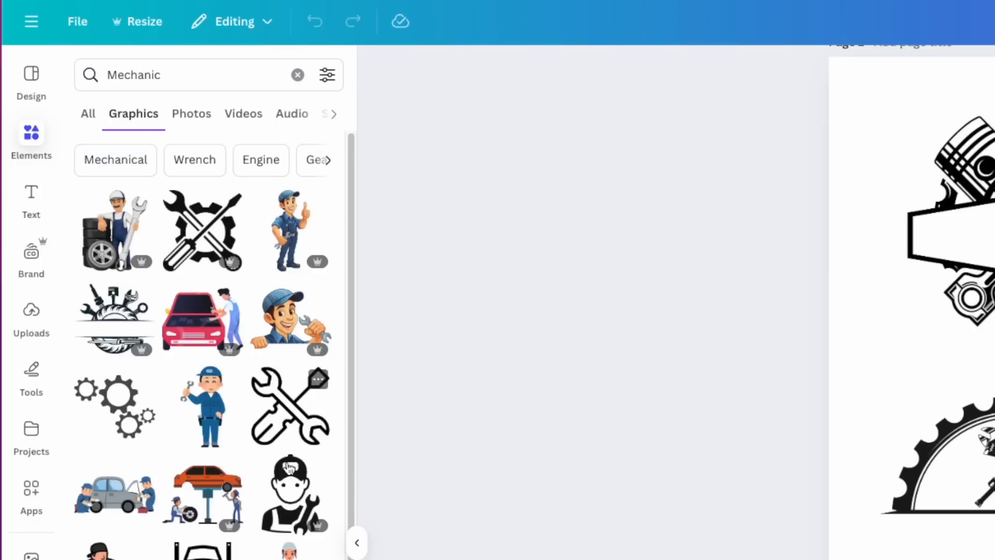
{"action": "scroll", "coordinate": [288, 445], "scroll_direction": "down", "scroll_amount": 5}
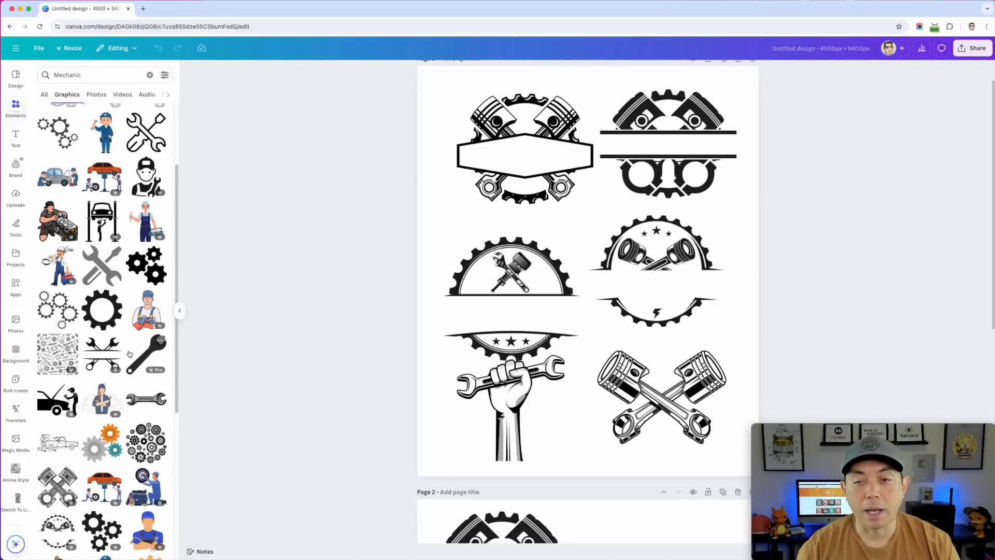
{"action": "scroll", "coordinate": [129, 354], "scroll_direction": "down", "scroll_amount": 1}
{"action": "scroll", "coordinate": [107, 337], "scroll_direction": "down", "scroll_amount": 2}
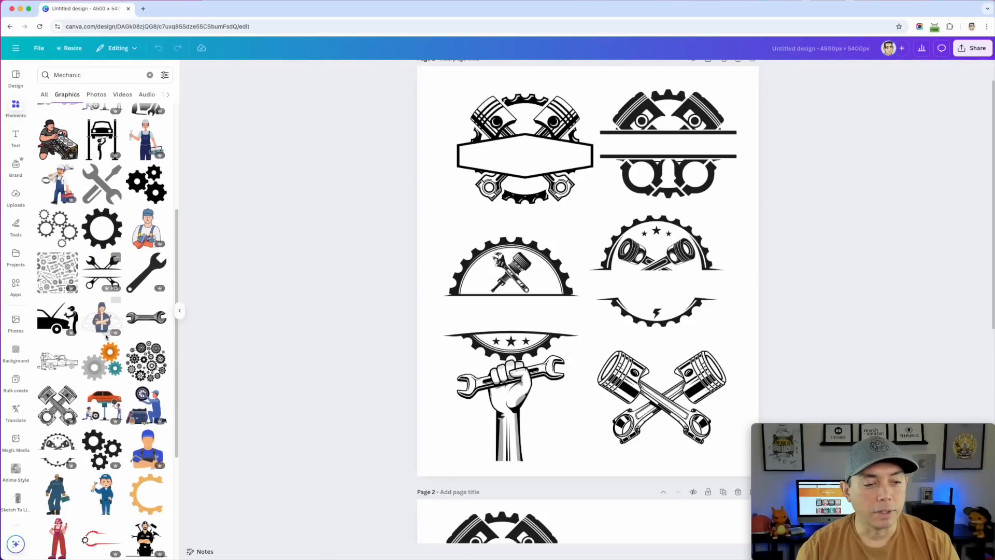
{"action": "scroll", "coordinate": [107, 337], "scroll_direction": "down", "scroll_amount": 3}
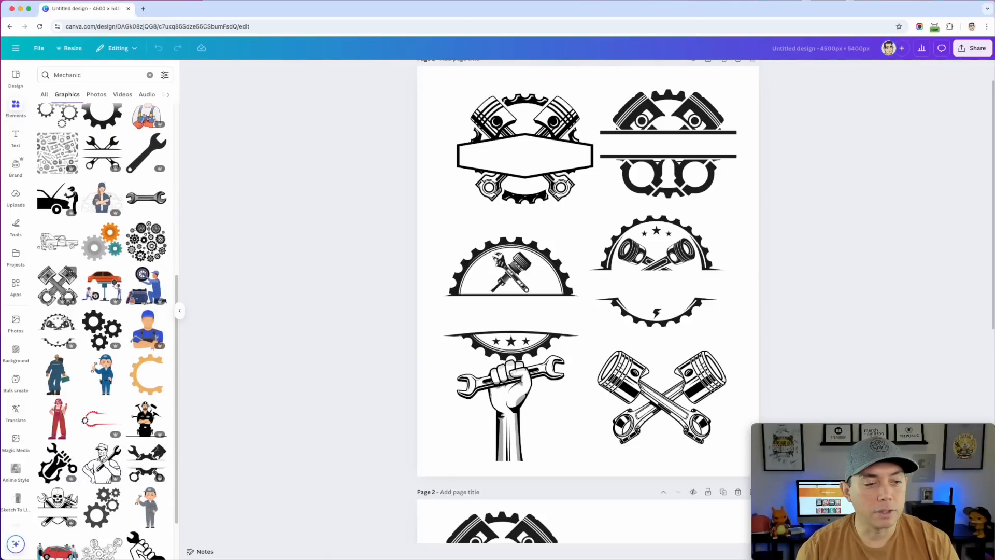
{"action": "scroll", "coordinate": [64, 317], "scroll_direction": "down", "scroll_amount": 1}
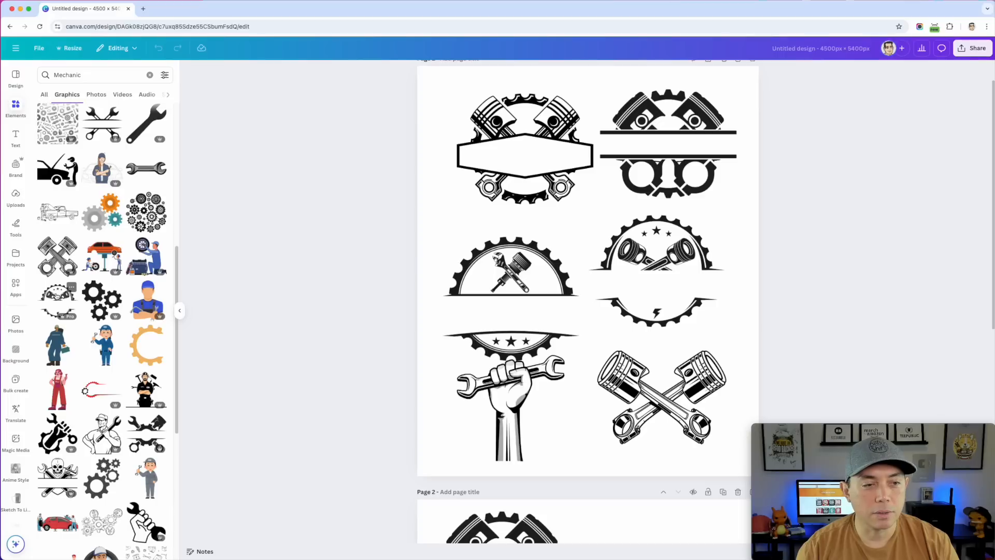
Use the split gear badge with crossed pistons to bring up all its Magic Recommendations, deleting the extra copy from page 1
{"action": "left_click", "coordinate": [57, 295]}
{"action": "mouse_move", "coordinate": [591, 230]}
{"action": "left_mouse_down"}
{"action": "mouse_move", "coordinate": [699, 218]}
{"action": "mouse_move", "coordinate": [675, 225]}
{"action": "mouse_move", "coordinate": [588, 213]}
{"action": "left_mouse_up"}
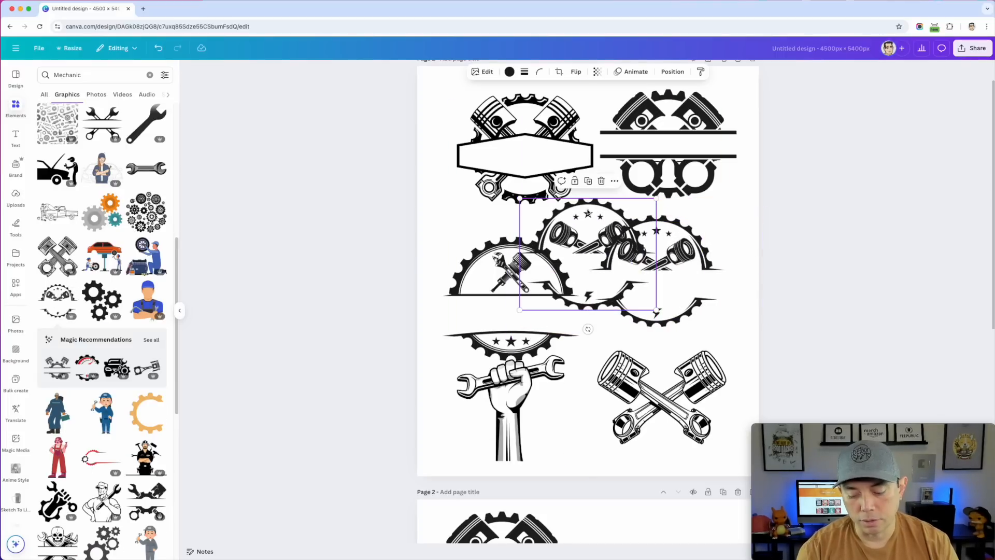
{"action": "key", "text": "Delete"}
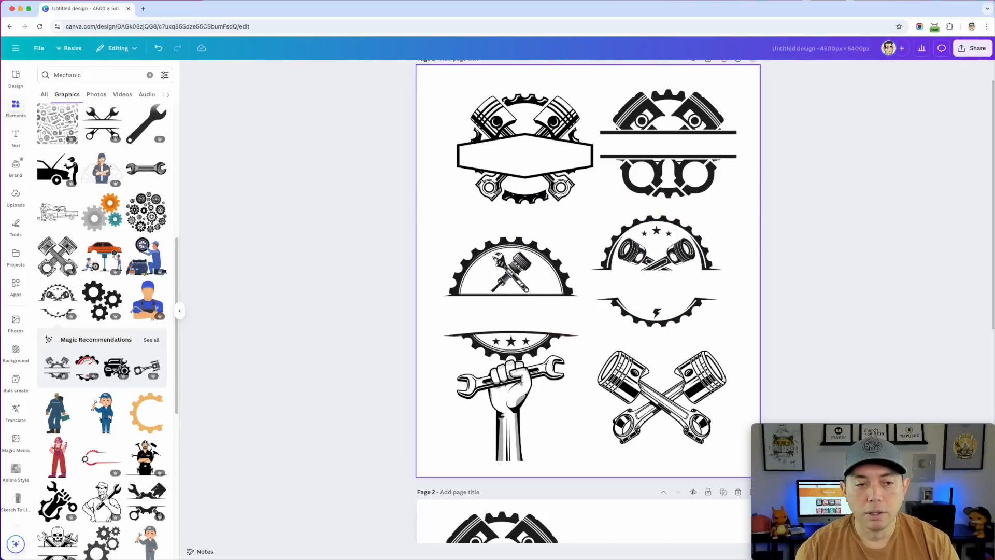
{"action": "left_click", "coordinate": [155, 340]}
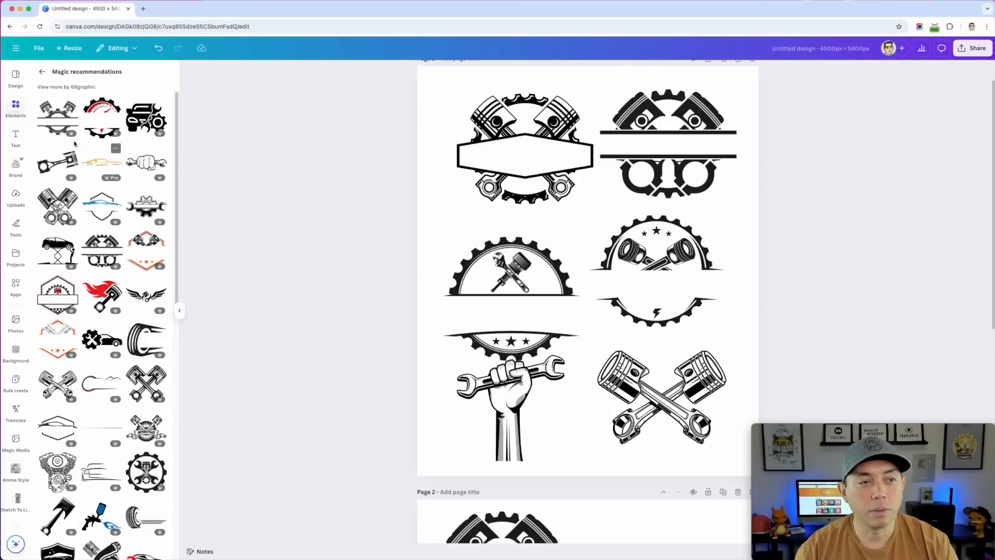
Look through the Magic Recommendations and compare them with the mechanic graphics already collected on pages 1 and 2
{"action": "scroll", "coordinate": [510, 300], "scroll_direction": "down", "scroll_amount": 3}
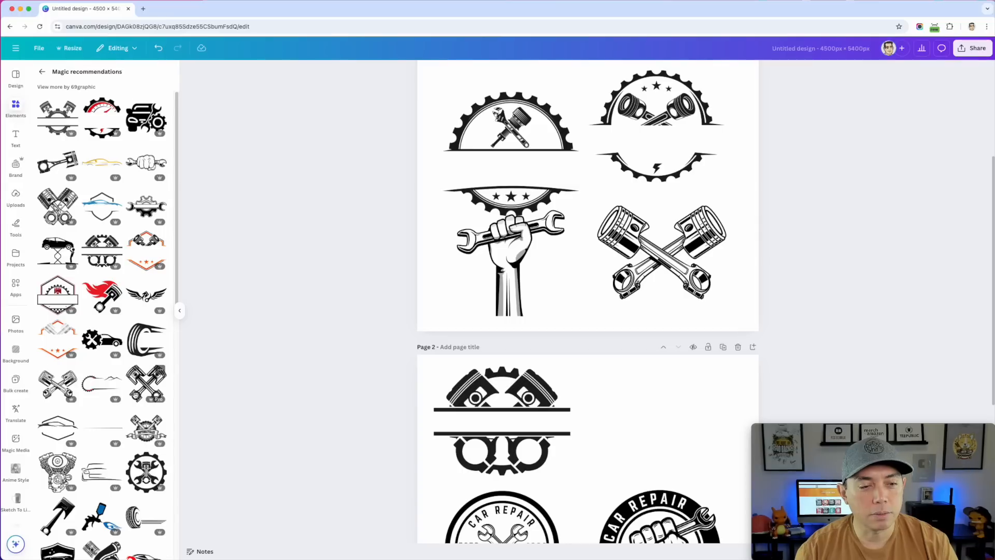
{"action": "scroll", "coordinate": [167, 337], "scroll_direction": "down", "scroll_amount": 3}
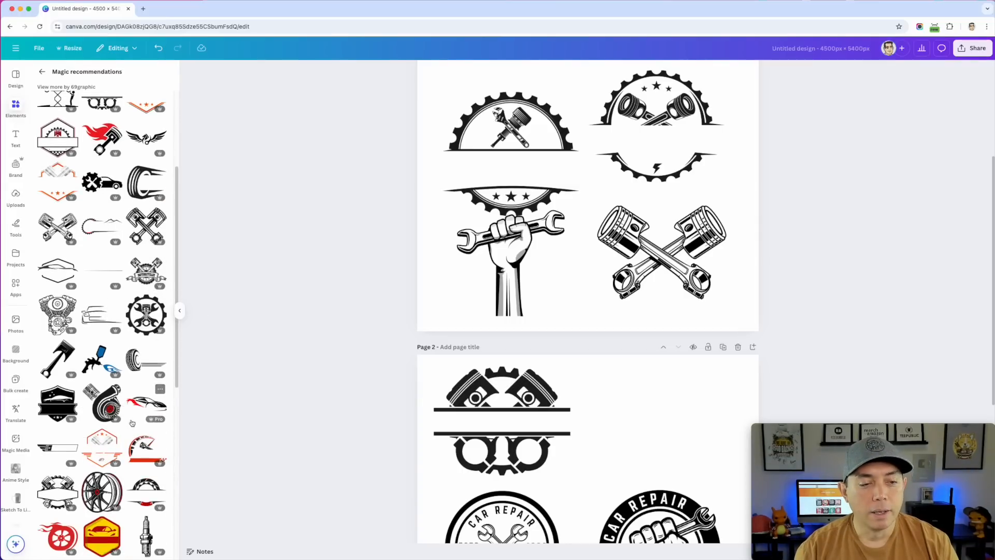
{"action": "scroll", "coordinate": [132, 423], "scroll_direction": "down", "scroll_amount": 4}
{"action": "scroll", "coordinate": [133, 422], "scroll_direction": "down", "scroll_amount": 1}
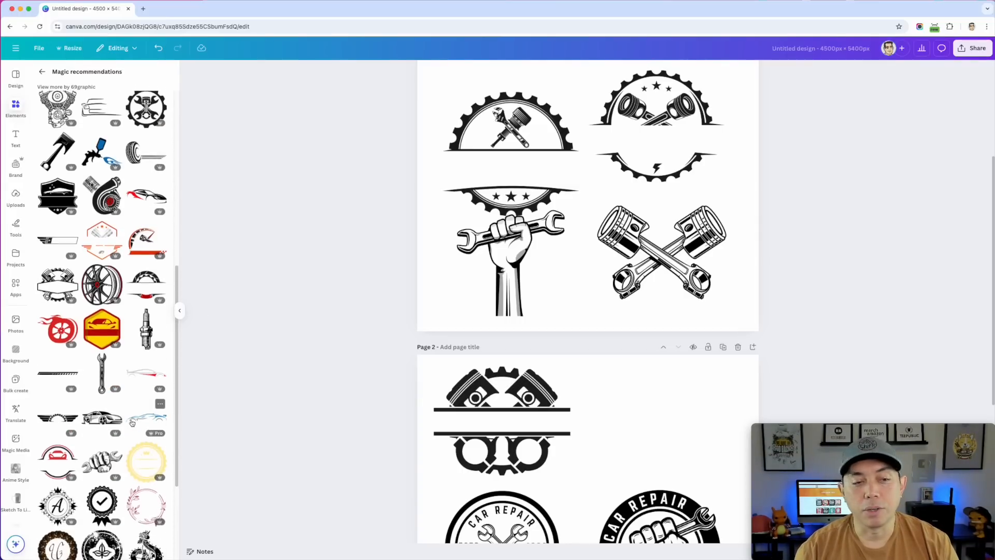
{"action": "scroll", "coordinate": [107, 361], "scroll_direction": "down", "scroll_amount": 1}
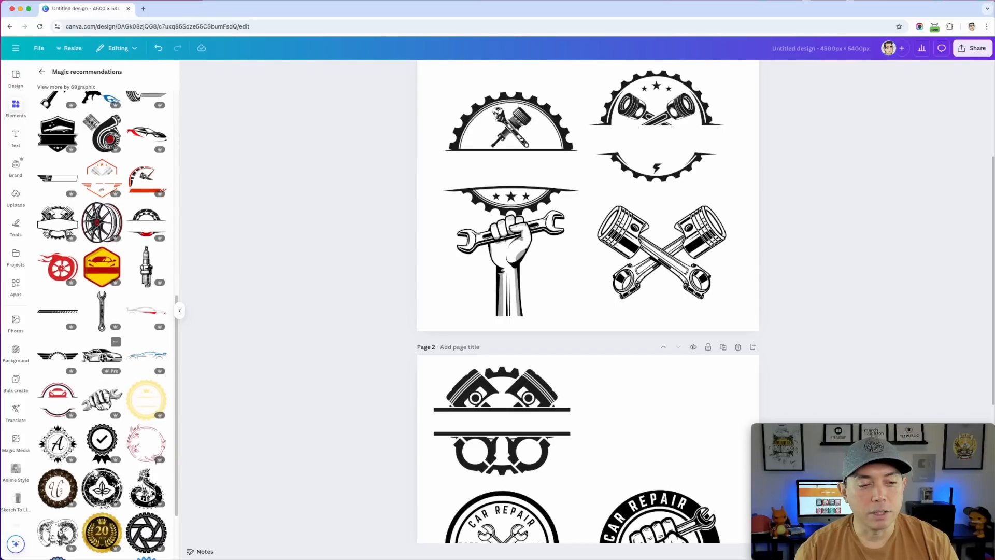
{"action": "scroll", "coordinate": [171, 428], "scroll_direction": "down", "scroll_amount": 1}
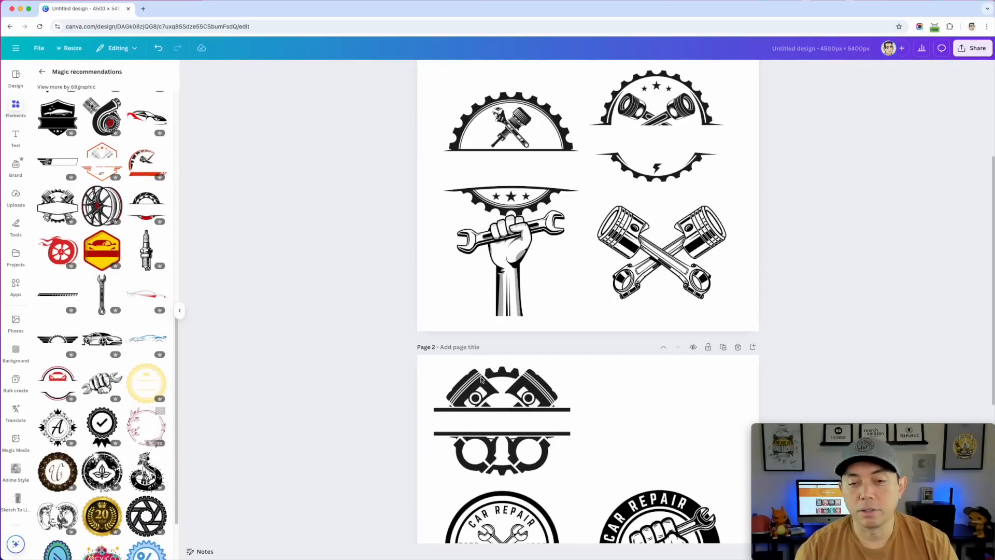
{"action": "scroll", "coordinate": [668, 366], "scroll_direction": "up", "scroll_amount": 2}
{"action": "scroll", "coordinate": [704, 361], "scroll_direction": "up", "scroll_amount": 2}
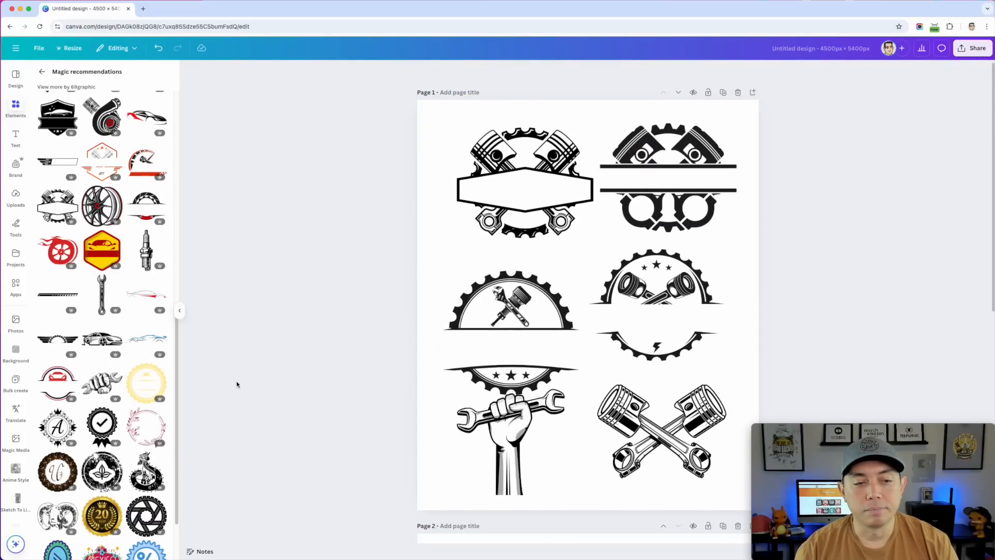
{"action": "scroll", "coordinate": [222, 382], "scroll_direction": "down", "scroll_amount": 1}
{"action": "scroll", "coordinate": [674, 369], "scroll_direction": "down", "scroll_amount": 5}
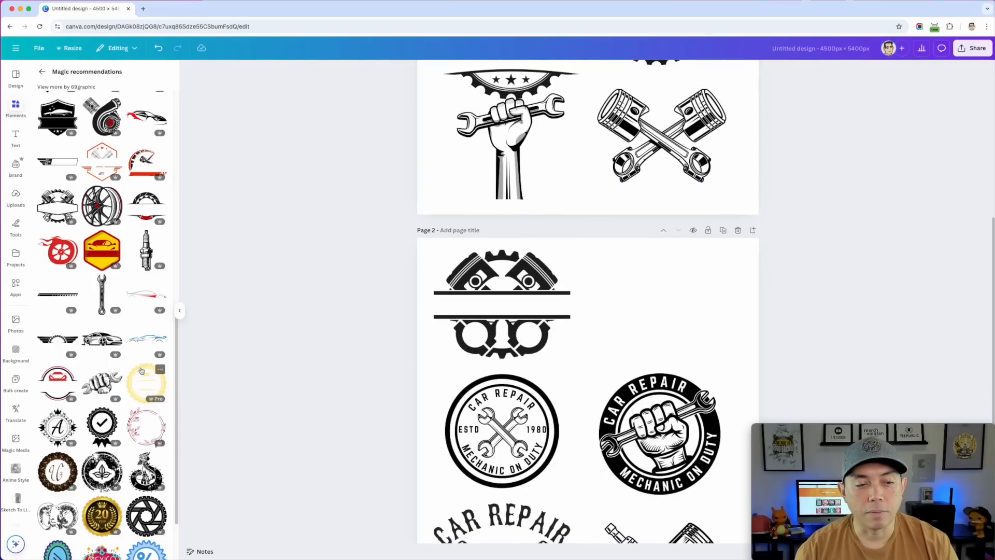
Try the fist-and-wrench graphic in the empty spot on page 2 and remove it again
{"action": "left_click", "coordinate": [102, 383]}
{"action": "left_click_drag", "start_coordinate": [606, 429], "coordinate": [678, 295]}
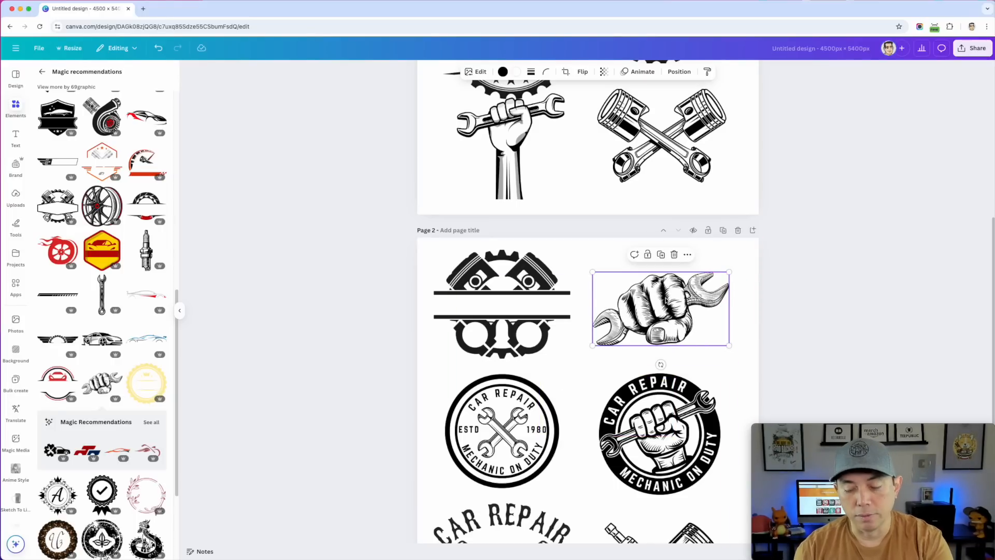
{"action": "key", "text": "Delete"}
Download the two-page design of collected mechanic graphics as a PDF
{"action": "scroll", "coordinate": [622, 316], "scroll_direction": "down", "scroll_amount": 3}
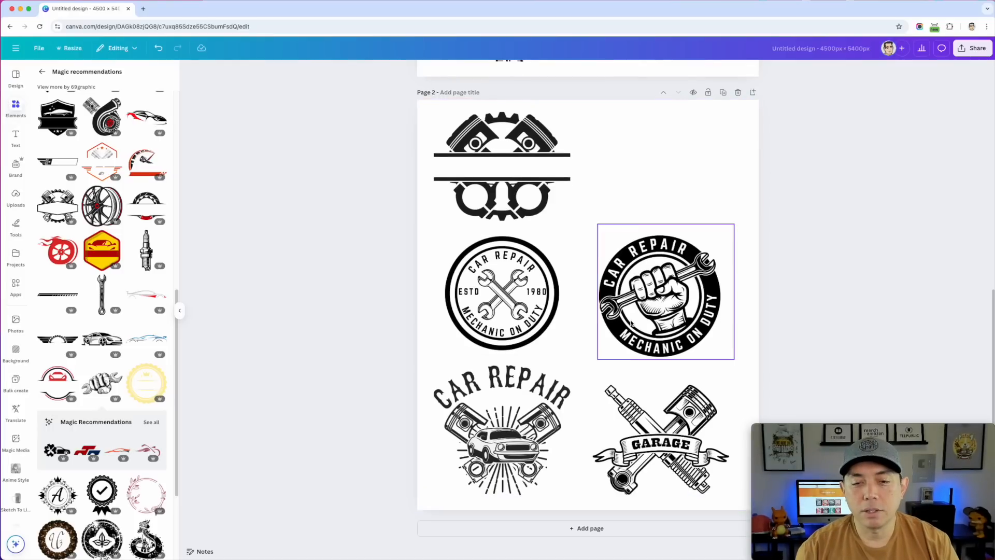
{"action": "scroll", "coordinate": [631, 323], "scroll_direction": "up", "scroll_amount": 10}
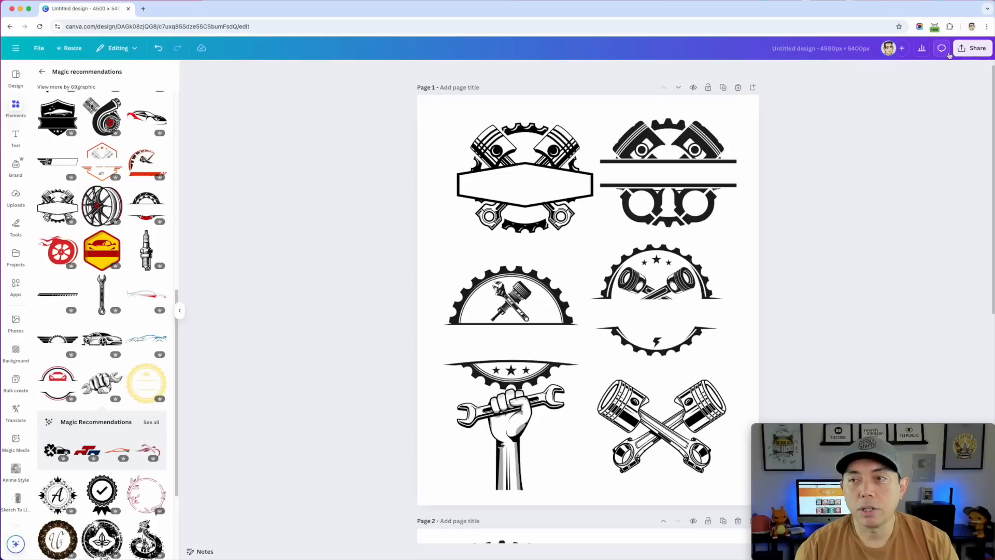
{"action": "left_click", "coordinate": [973, 48]}
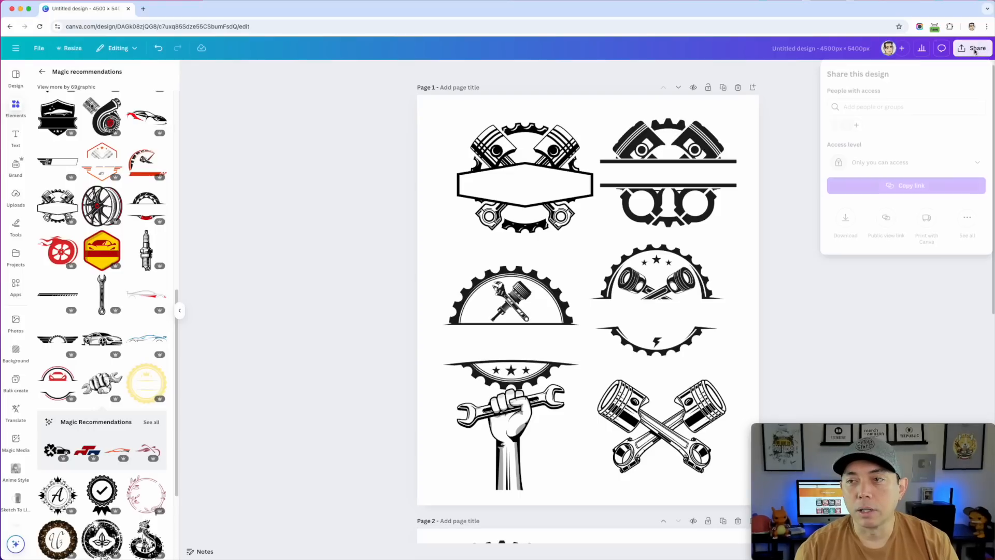
{"action": "left_click", "coordinate": [846, 220]}
{"action": "left_click", "coordinate": [886, 106]}
{"action": "left_click", "coordinate": [869, 180]}
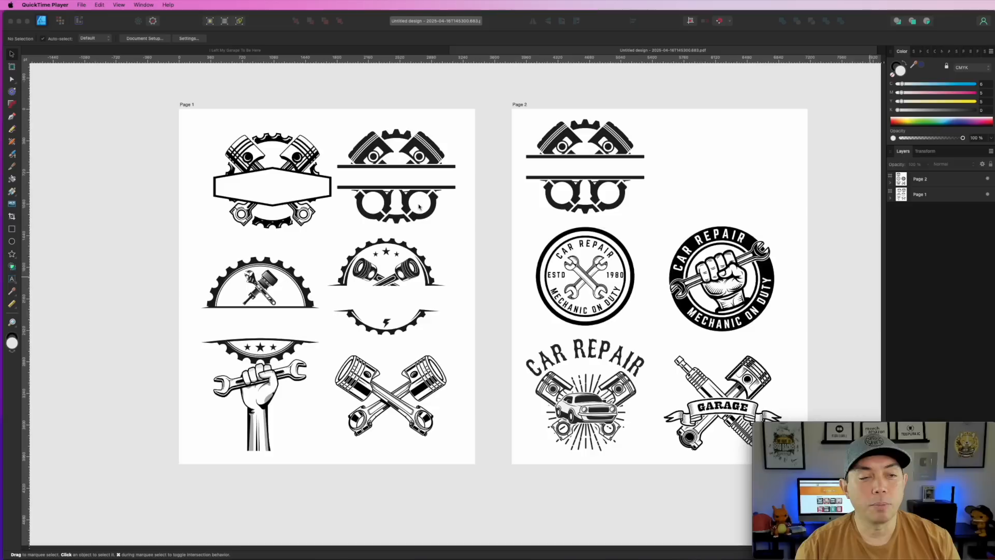
In the PDF opened in Affinity Designer 2, delete the invisible frame rectangles around the graphics on page 1
{"action": "left_click", "coordinate": [420, 157]}
{"action": "left_click", "coordinate": [440, 124]}
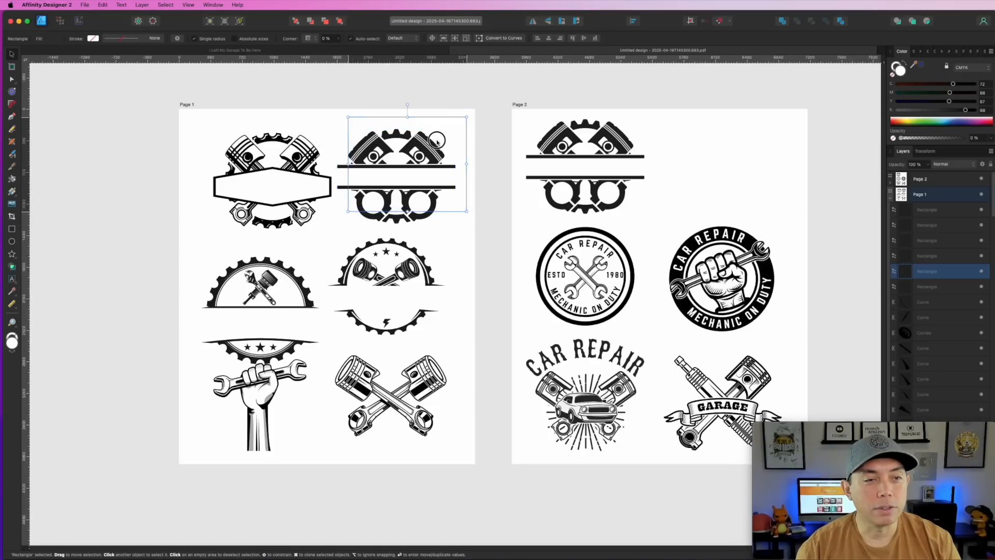
{"action": "mouse_move", "coordinate": [440, 124]}
{"action": "left_mouse_down"}
{"action": "mouse_move", "coordinate": [416, 150]}
{"action": "mouse_move", "coordinate": [448, 120]}
{"action": "mouse_move", "coordinate": [422, 153]}
{"action": "mouse_move", "coordinate": [435, 139]}
{"action": "left_mouse_up"}
{"action": "key", "text": "Escape"}
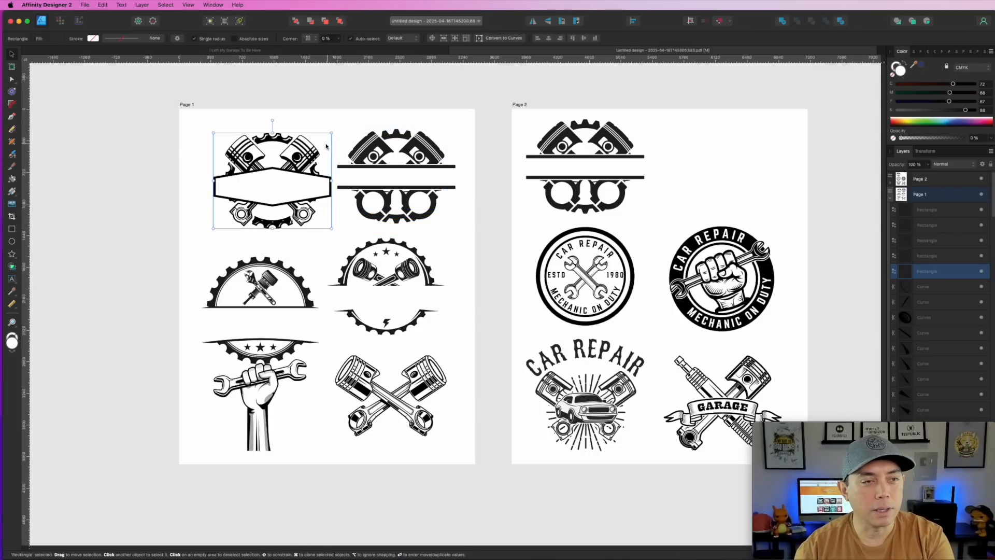
{"action": "key", "text": "Delete"}
{"action": "left_click", "coordinate": [312, 276]}
{"action": "left_click_drag", "start_coordinate": [312, 276], "coordinate": [231, 233]}
{"action": "key", "text": "Delete"}
{"action": "left_click", "coordinate": [427, 251]}
{"action": "left_click_drag", "start_coordinate": [427, 252], "coordinate": [625, 128]}
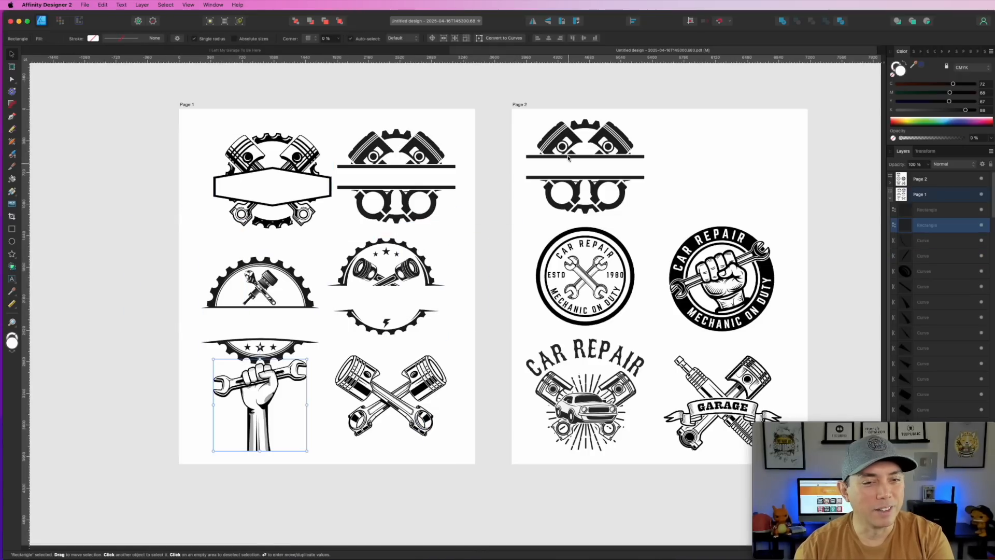
Delete the invisible frame rectangles around the graphics on page 2
{"action": "left_click_drag", "start_coordinate": [560, 156], "coordinate": [531, 228]}
{"action": "key", "text": "Delete"}
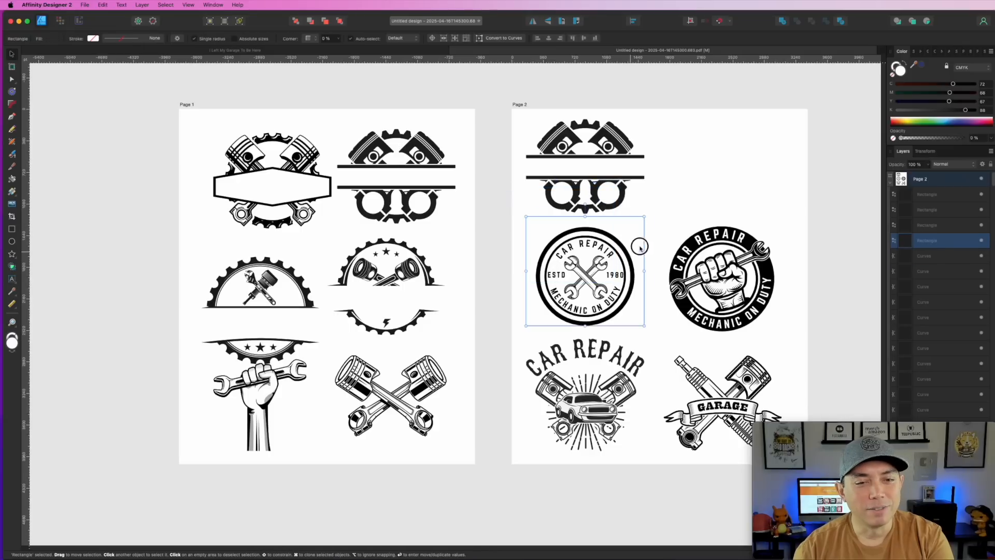
{"action": "left_click", "coordinate": [725, 230]}
{"action": "left_click_drag", "start_coordinate": [726, 228], "coordinate": [800, 186]}
{"action": "key", "text": "Delete"}
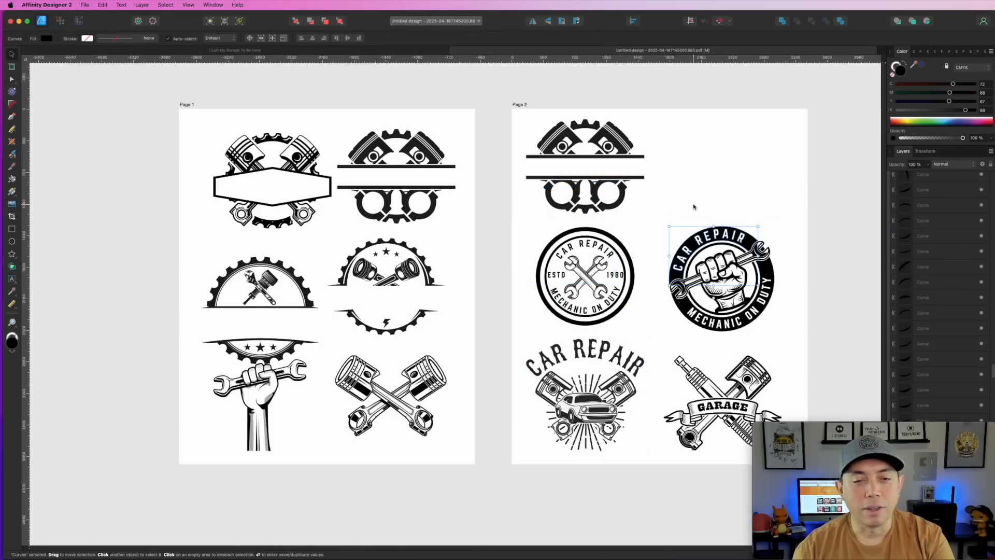
{"action": "left_click", "coordinate": [694, 206]}
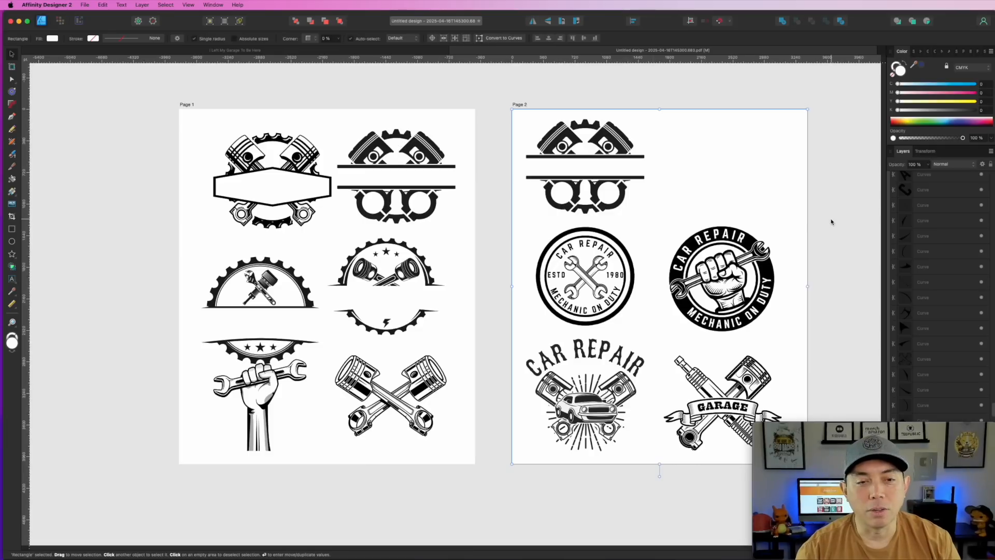
Move all pieces of the round fist-and-wrench "CAR REPAIR" badge off page 2 onto the empty canvas beside it
{"action": "left_click_drag", "start_coordinate": [833, 205], "coordinate": [677, 335]}
{"action": "scroll", "coordinate": [693, 317], "scroll_direction": "down", "scroll_amount": 3}
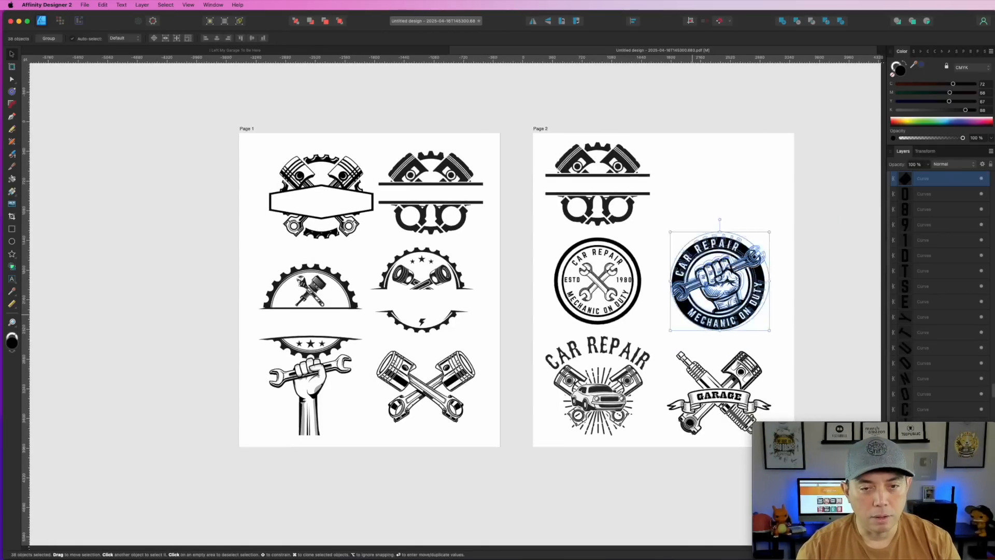
{"action": "scroll", "coordinate": [422, 295], "scroll_direction": "right", "scroll_amount": 10}
{"action": "left_click_drag", "start_coordinate": [299, 287], "coordinate": [561, 183]}
{"action": "left_click", "coordinate": [460, 315]}
Move the round crossed-wrenches "ESTD 1980" badge off page 2, placing it near the fist-and-wrench badge
{"action": "scroll", "coordinate": [524, 294], "scroll_direction": "left", "scroll_amount": 10}
{"action": "left_click", "coordinate": [545, 261]}
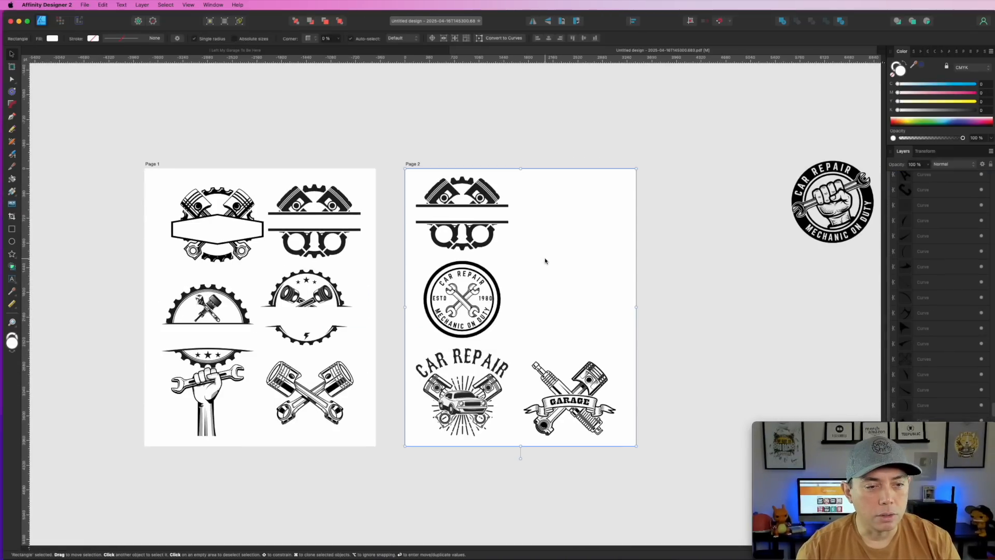
{"action": "left_click_drag", "start_coordinate": [387, 252], "coordinate": [539, 340]}
{"action": "left_click_drag", "start_coordinate": [459, 297], "coordinate": [781, 302]}
{"action": "left_click", "coordinate": [545, 91]}
Move the split gear badge with crossed pistons from page 1 to the empty canvas beside page 2
{"action": "scroll", "coordinate": [489, 118], "scroll_direction": "left", "scroll_amount": 10}
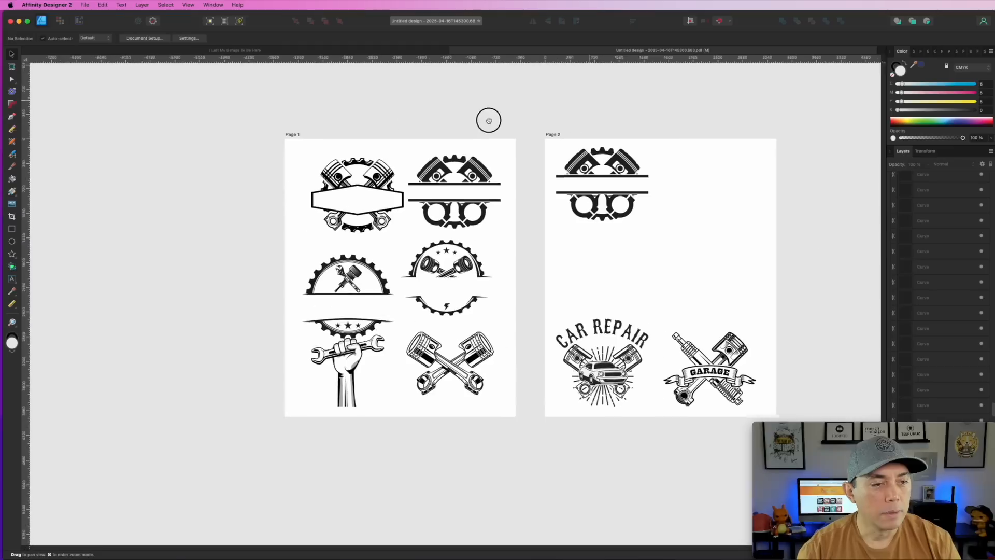
{"action": "left_click_drag", "start_coordinate": [546, 325], "coordinate": [419, 239]}
{"action": "left_click_drag", "start_coordinate": [474, 269], "coordinate": [865, 289]}
{"action": "scroll", "coordinate": [651, 142], "scroll_direction": "right", "scroll_amount": 5}
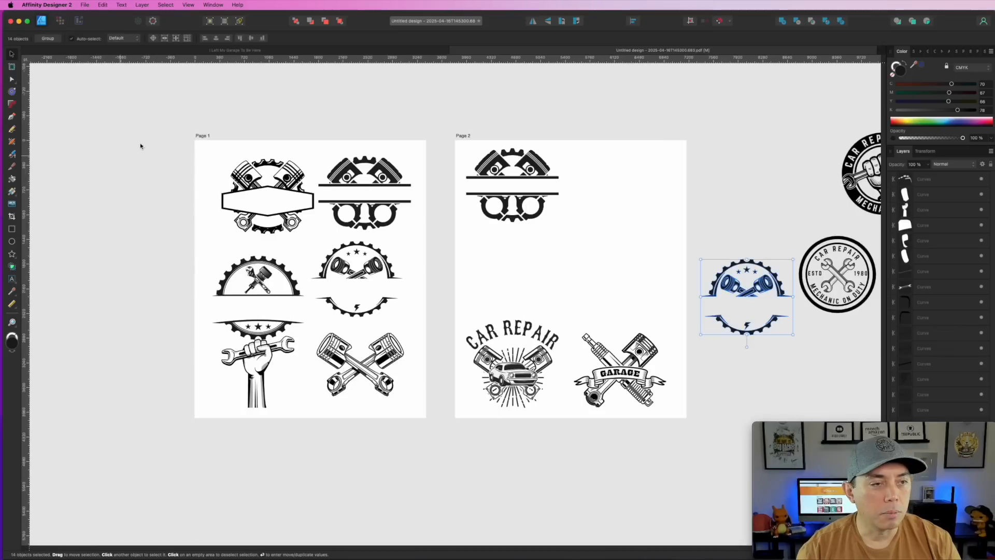
Move the piston emblem with the blank banner from page 1 to the canvas below the round crossed-wrenches badge
{"action": "left_click", "coordinate": [172, 137]}
{"action": "left_click_drag", "start_coordinate": [171, 137], "coordinate": [318, 242]}
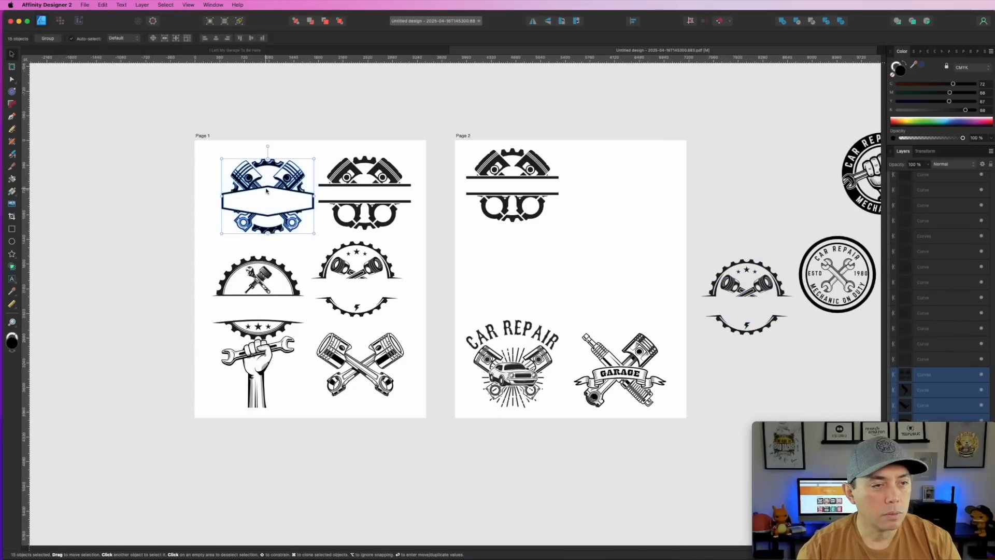
{"action": "left_click_drag", "start_coordinate": [275, 193], "coordinate": [826, 359]}
{"action": "scroll", "coordinate": [702, 224], "scroll_direction": "right", "scroll_amount": 5}
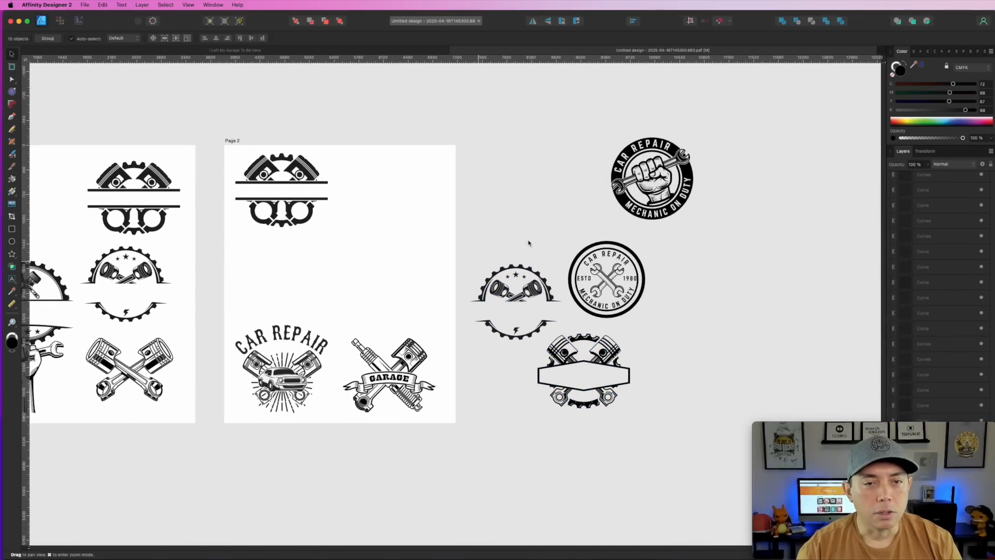
Look over the graphics remaining on both pages and the four emblems separated onto the canvas beside page 2
{"action": "left_click", "coordinate": [740, 121]}
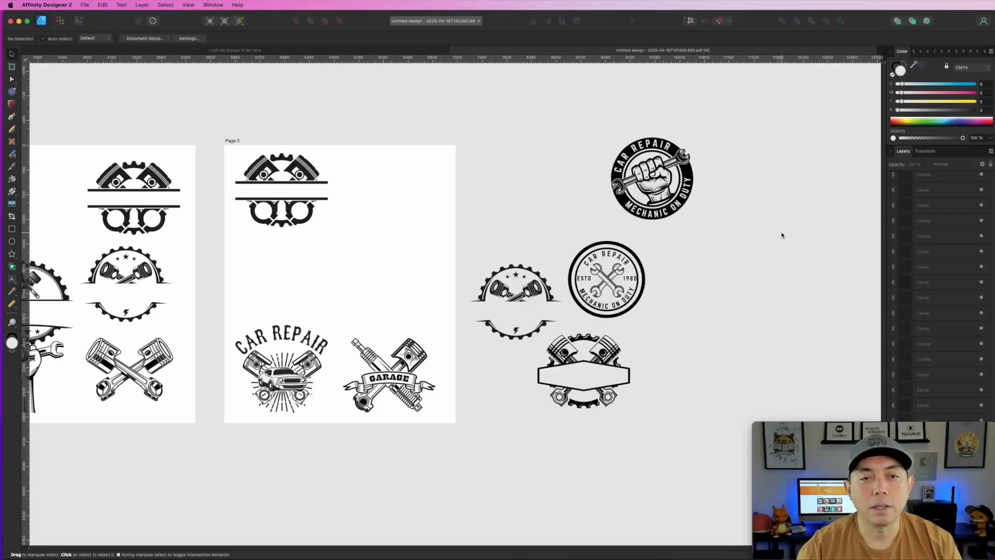
{"action": "left_click_drag", "start_coordinate": [751, 121], "coordinate": [456, 485]}
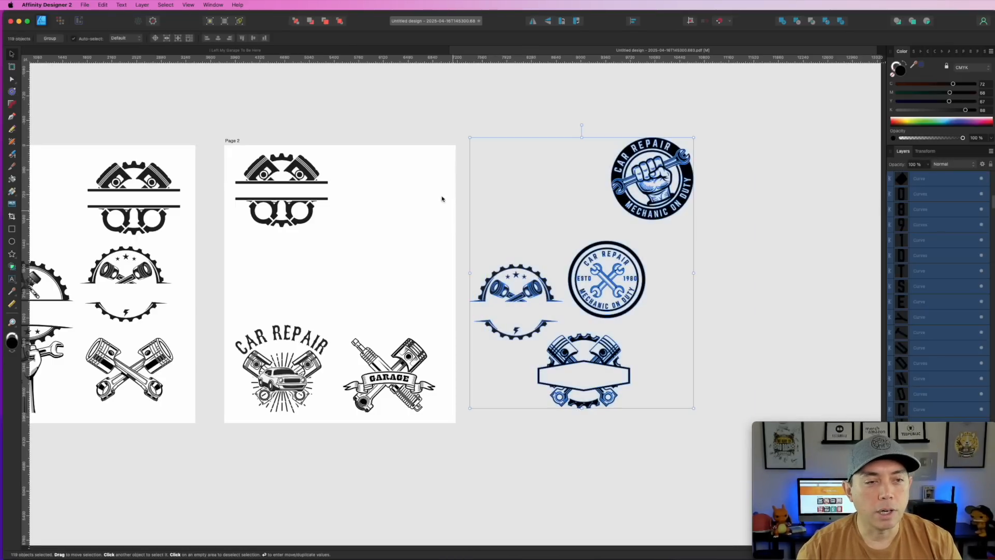
{"action": "left_click", "coordinate": [409, 203]}
{"action": "scroll", "coordinate": [519, 228], "scroll_direction": "left", "scroll_amount": 5}
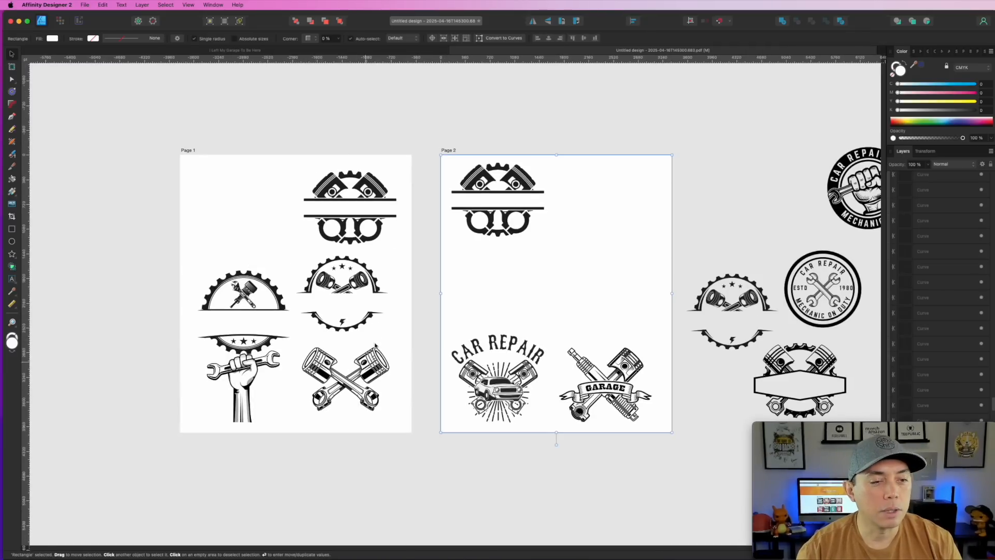
{"action": "scroll", "coordinate": [496, 397], "scroll_direction": "up", "scroll_amount": 5}
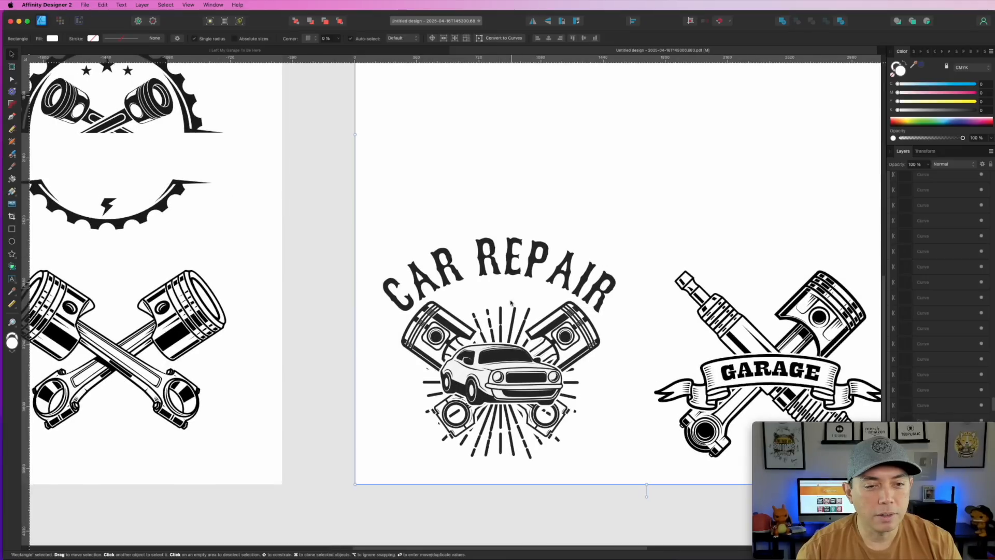
{"action": "scroll", "coordinate": [512, 291], "scroll_direction": "down", "scroll_amount": 6}
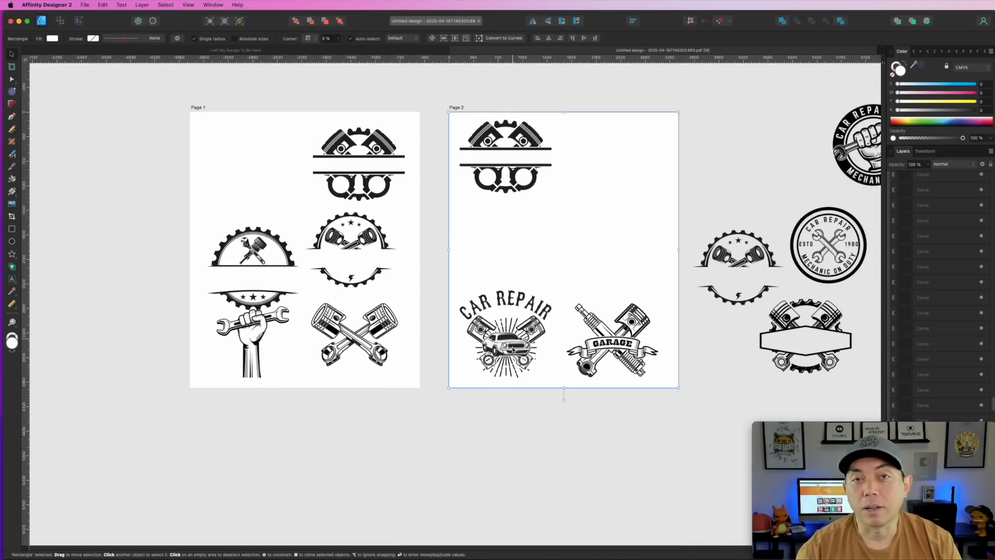
{"action": "scroll", "coordinate": [489, 397], "scroll_direction": "down", "scroll_amount": 1}
{"action": "scroll", "coordinate": [489, 398], "scroll_direction": "down", "scroll_amount": 1}
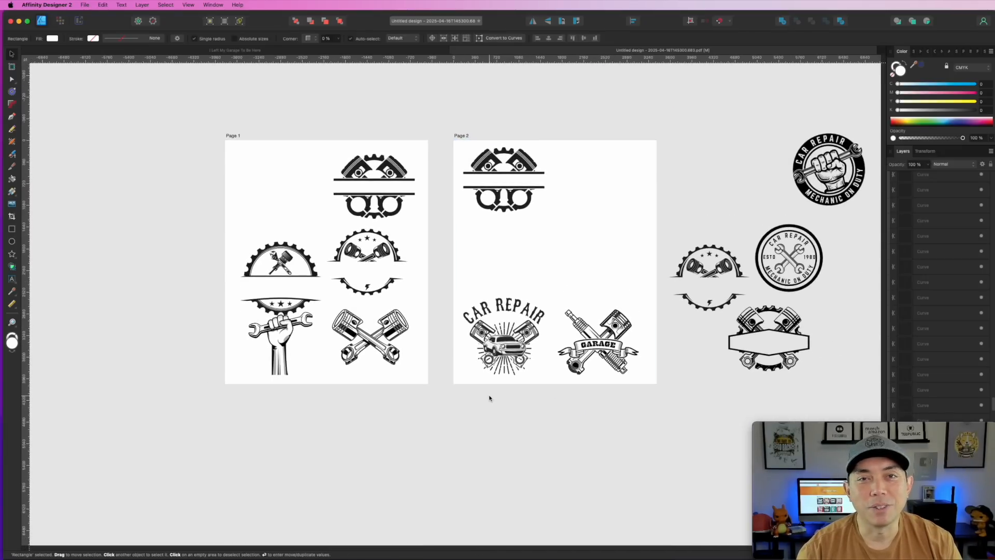
{"action": "left_click", "coordinate": [582, 409]}
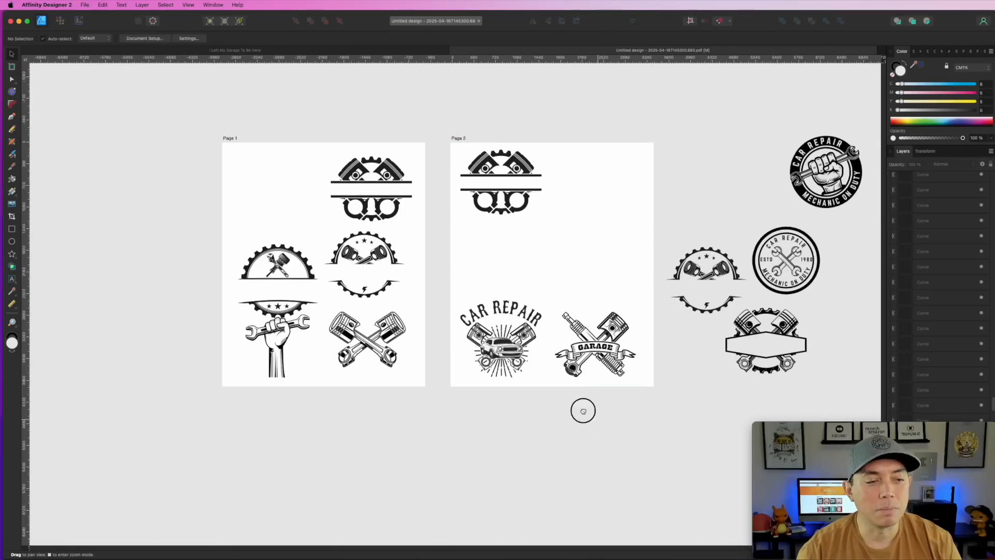
{"action": "scroll", "coordinate": [322, 431], "scroll_direction": "up", "scroll_amount": 2}
{"action": "scroll", "coordinate": [322, 431], "scroll_direction": "right", "scroll_amount": 2}
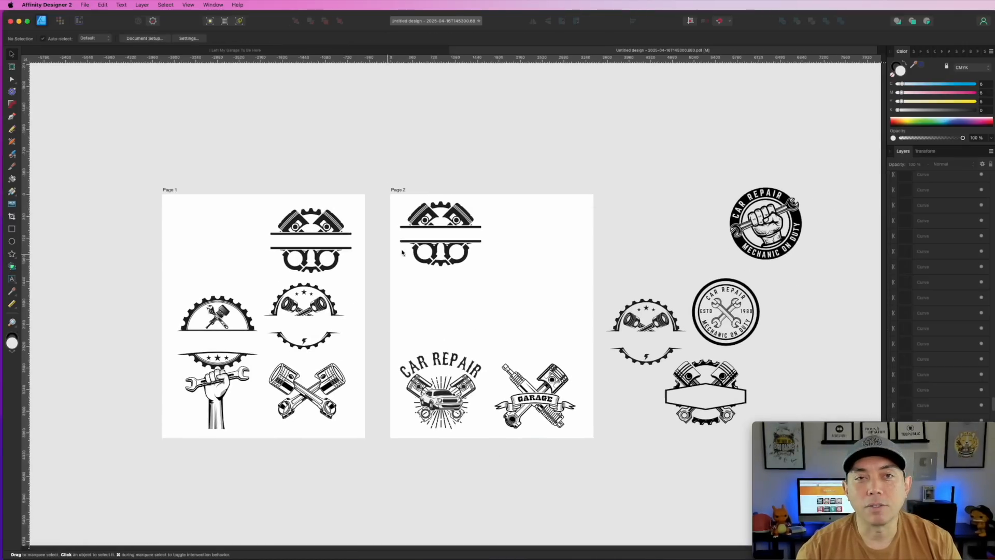
Copy the four separated emblems into the "I Left My Garage To Be Here" document, onto the empty canvas beside the red artboard
{"action": "scroll", "coordinate": [689, 166], "scroll_direction": "right", "scroll_amount": 10}
{"action": "left_click_drag", "start_coordinate": [697, 106], "coordinate": [434, 471]}
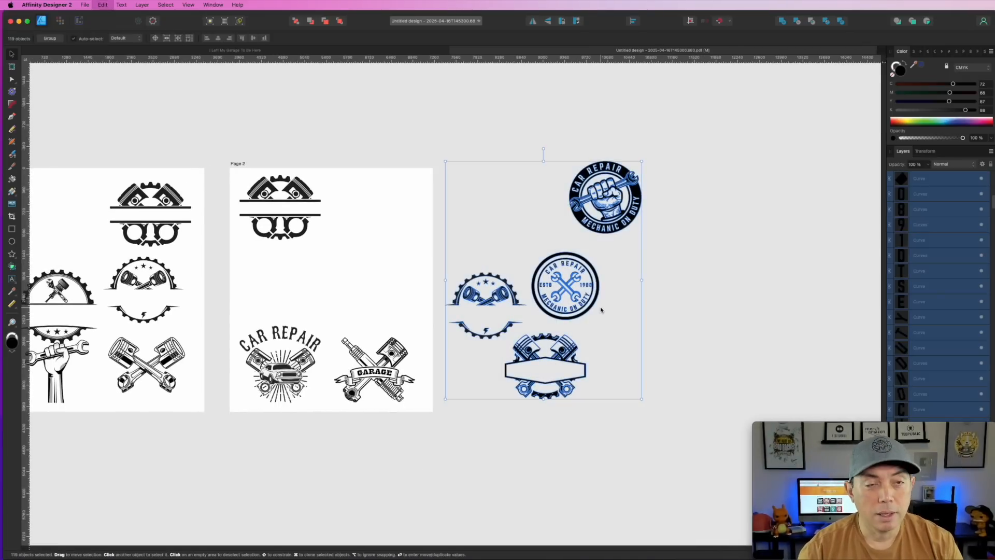
{"action": "left_click", "coordinate": [352, 51]}
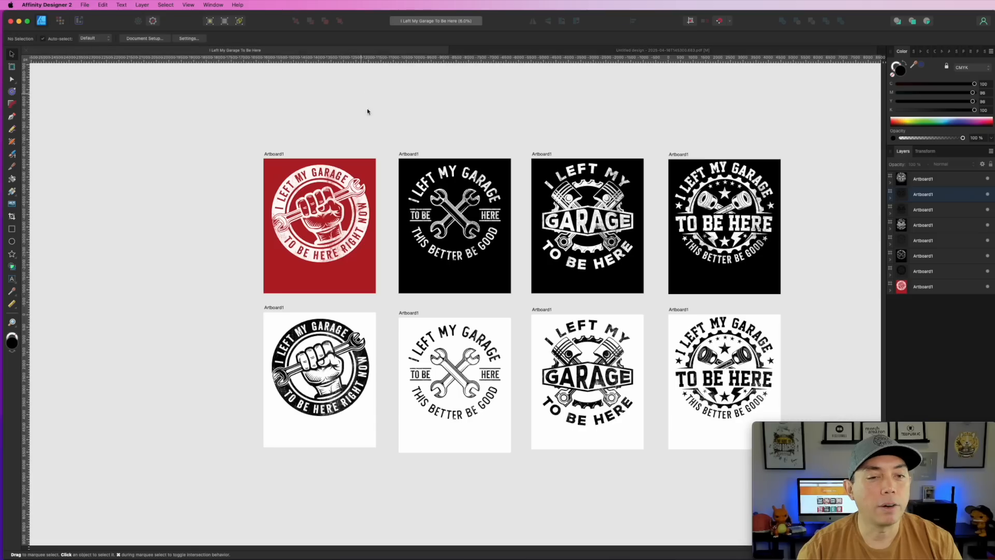
{"action": "scroll", "coordinate": [356, 184], "scroll_direction": "left", "scroll_amount": 10}
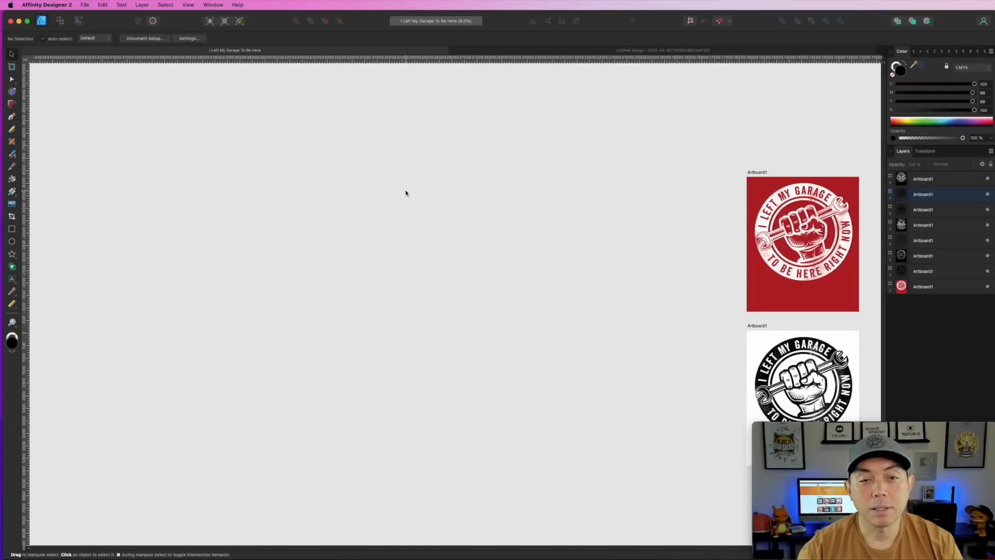
{"action": "key", "text": "super+v"}
{"action": "scroll", "coordinate": [577, 334], "scroll_direction": "down", "scroll_amount": 5}
{"action": "scroll", "coordinate": [579, 332], "scroll_direction": "down", "scroll_amount": 3}
{"action": "left_click_drag", "start_coordinate": [566, 361], "coordinate": [537, 314]}
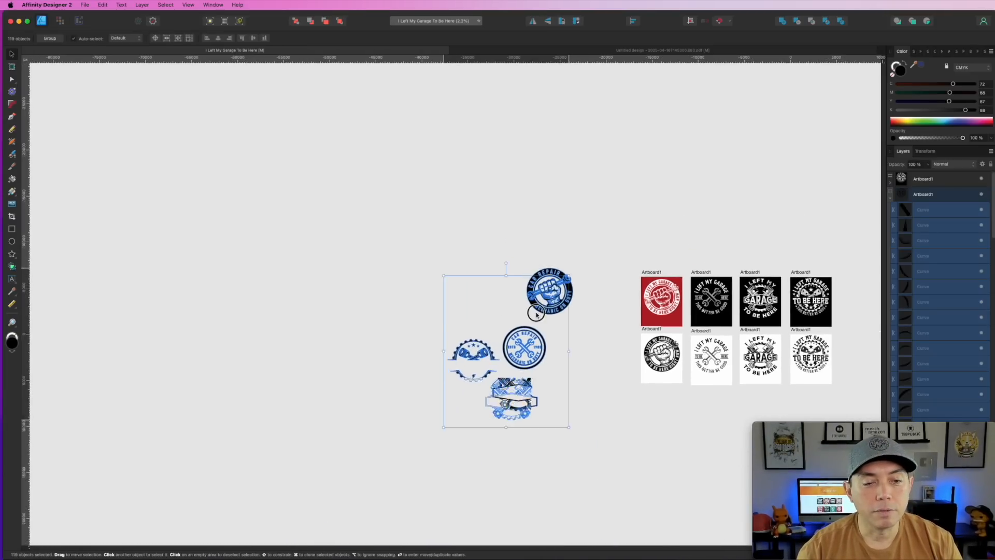
{"action": "scroll", "coordinate": [596, 359], "scroll_direction": "up", "scroll_amount": 5}
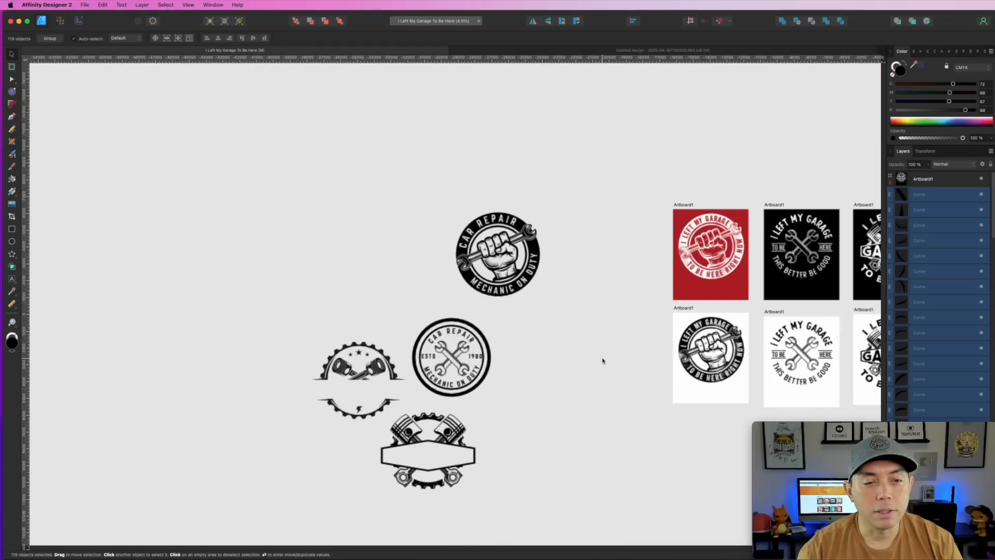
Move the crossed-wrenches, split-gear and blank-banner emblems further away from the artboards, leaving the fist-and-wrench badge behind
{"action": "left_click", "coordinate": [528, 352]}
{"action": "left_click_drag", "start_coordinate": [562, 514], "coordinate": [223, 294]}
{"action": "left_click_drag", "start_coordinate": [424, 328], "coordinate": [194, 326]}
Duplicate the white fist-and-wrench artboard beside the red one, and move the "CAR REPAIR" badge down clear of it
{"action": "left_click", "coordinate": [684, 309]}
{"action": "left_click_drag", "start_coordinate": [684, 308], "coordinate": [599, 205]}
{"action": "scroll", "coordinate": [587, 262], "scroll_direction": "up", "scroll_amount": 5}
{"action": "left_click_drag", "start_coordinate": [247, 102], "coordinate": [516, 425]}
{"action": "left_click_drag", "start_coordinate": [378, 249], "coordinate": [387, 458]}
Duplicate the white "I LEFT MY GARAGE" artboard to its left and delete the artwork group from the new copy
{"action": "mouse_move", "coordinate": [605, 137]}
{"action": "left_mouse_down"}
{"action": "mouse_move", "coordinate": [608, 126]}
{"action": "mouse_move", "coordinate": [604, 138]}
{"action": "left_mouse_up"}
{"action": "left_click", "coordinate": [925, 150]}
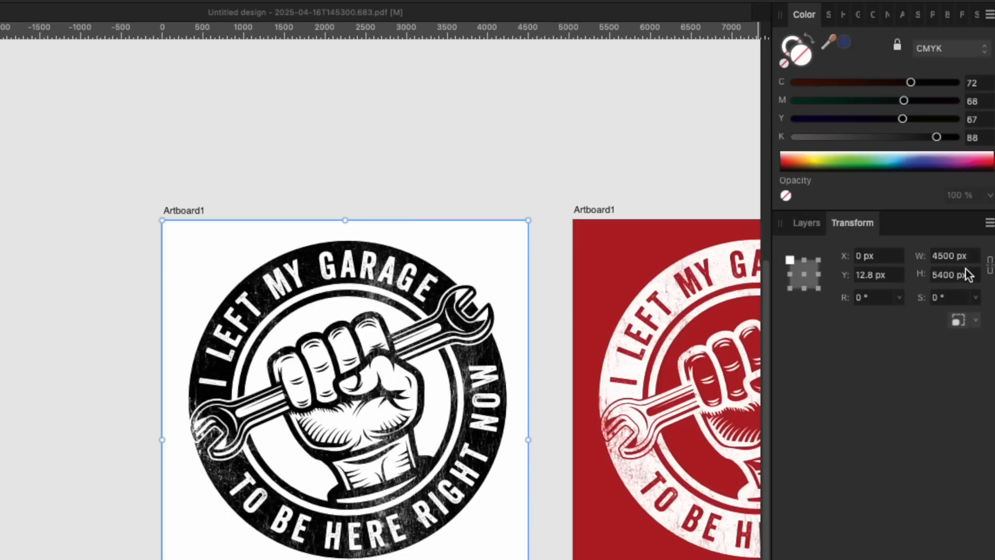
{"action": "left_click_drag", "start_coordinate": [601, 148], "coordinate": [394, 150]}
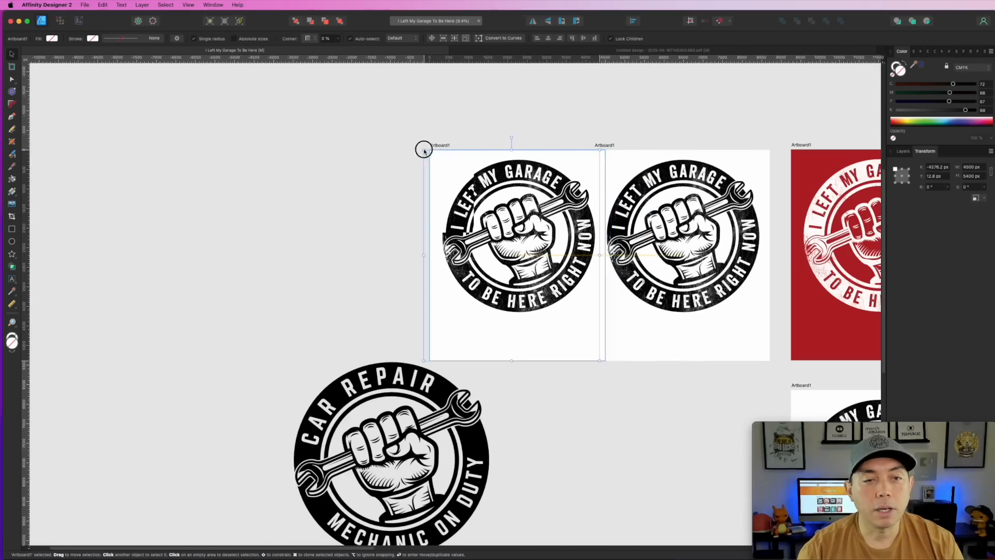
{"action": "left_click_drag", "start_coordinate": [331, 118], "coordinate": [577, 345]}
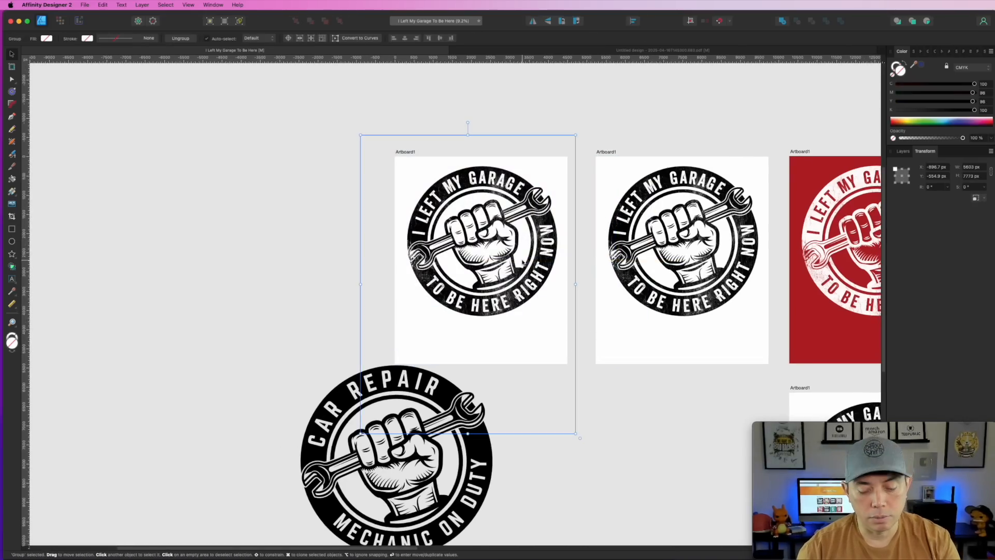
{"action": "key", "text": "Delete"}
{"action": "left_click", "coordinate": [359, 98]}
Place the "CAR REPAIR" fist badge on the blank artboard and scale it to about 3880 px wide
{"action": "scroll", "coordinate": [427, 404], "scroll_direction": "down", "scroll_amount": 5}
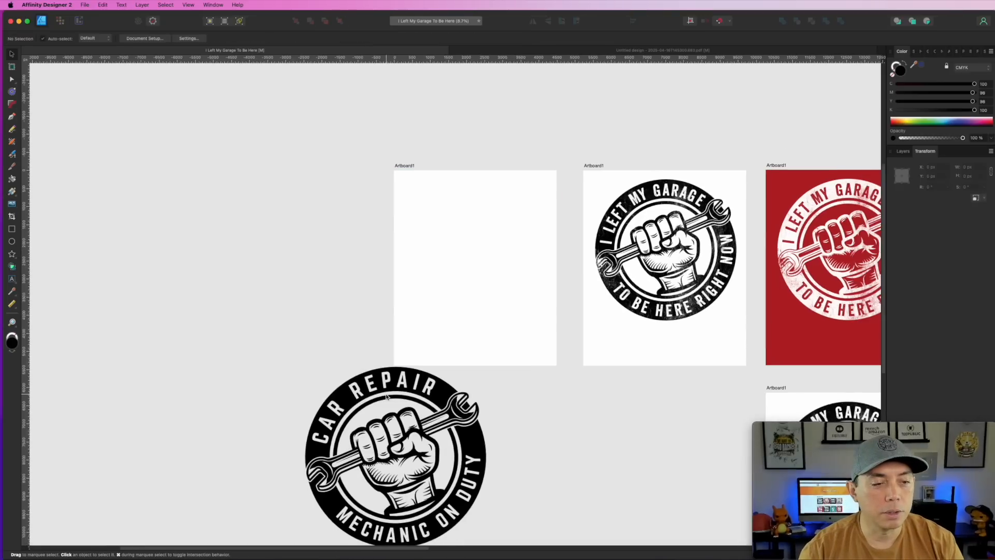
{"action": "left_click_drag", "start_coordinate": [219, 180], "coordinate": [519, 461]}
{"action": "scroll", "coordinate": [519, 461], "scroll_direction": "up", "scroll_amount": 5}
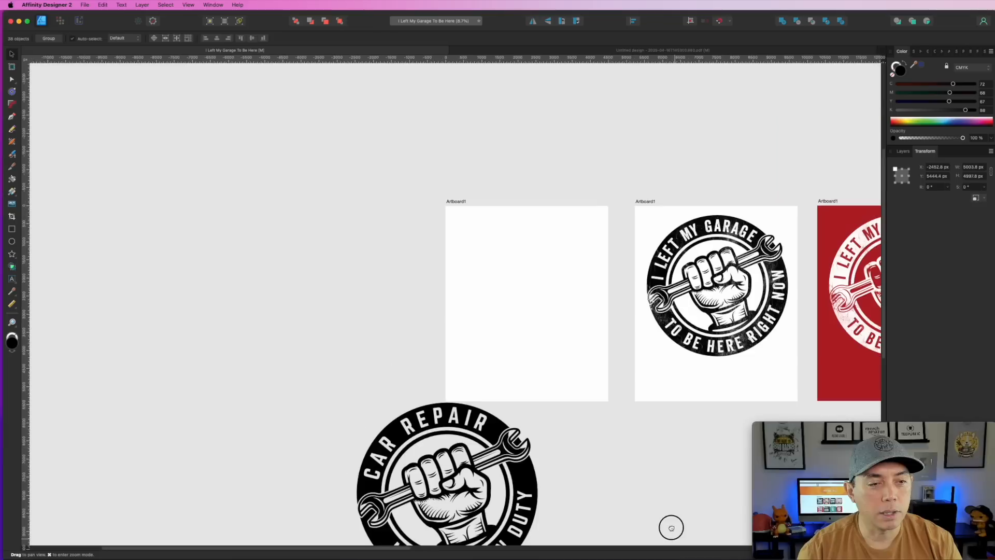
{"action": "left_click_drag", "start_coordinate": [513, 539], "coordinate": [583, 361]}
{"action": "left_click_drag", "start_coordinate": [543, 333], "coordinate": [555, 338]}
{"action": "scroll", "coordinate": [584, 361], "scroll_direction": "up", "scroll_amount": 5}
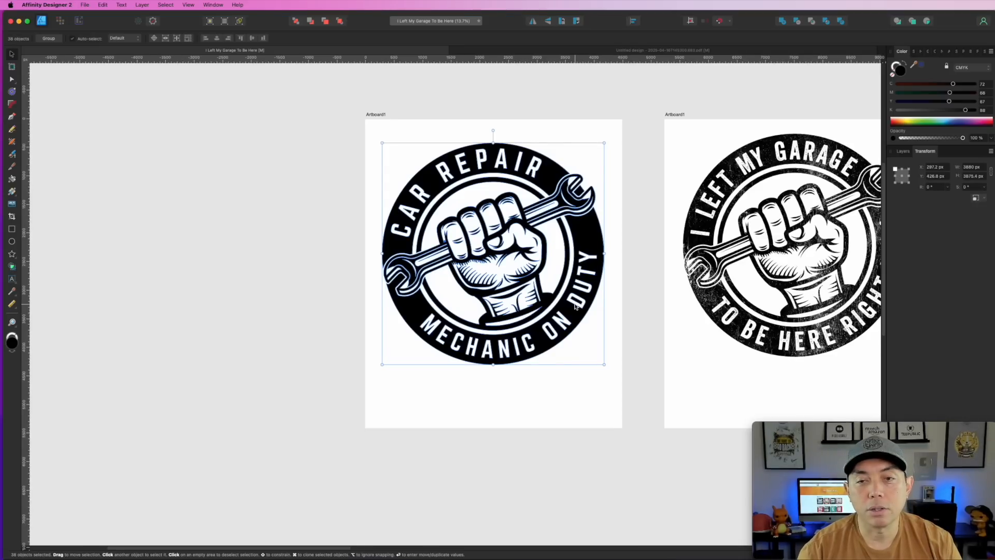
{"action": "scroll", "coordinate": [575, 306], "scroll_direction": "up", "scroll_amount": 2}
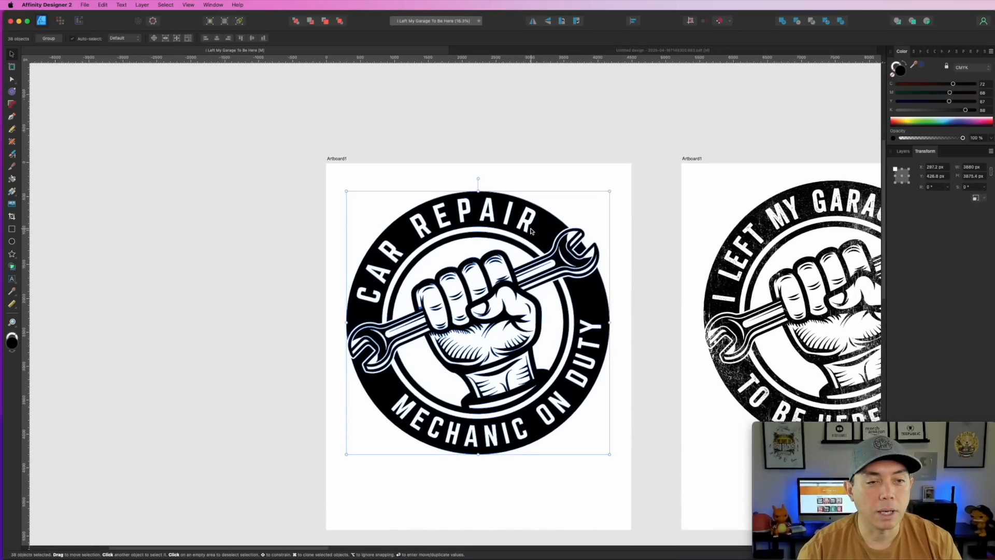
Delete the letter nodes of "REPAIR" and the "R" of "CAR" from the badge's upper black band
{"action": "double_click", "coordinate": [525, 224]}
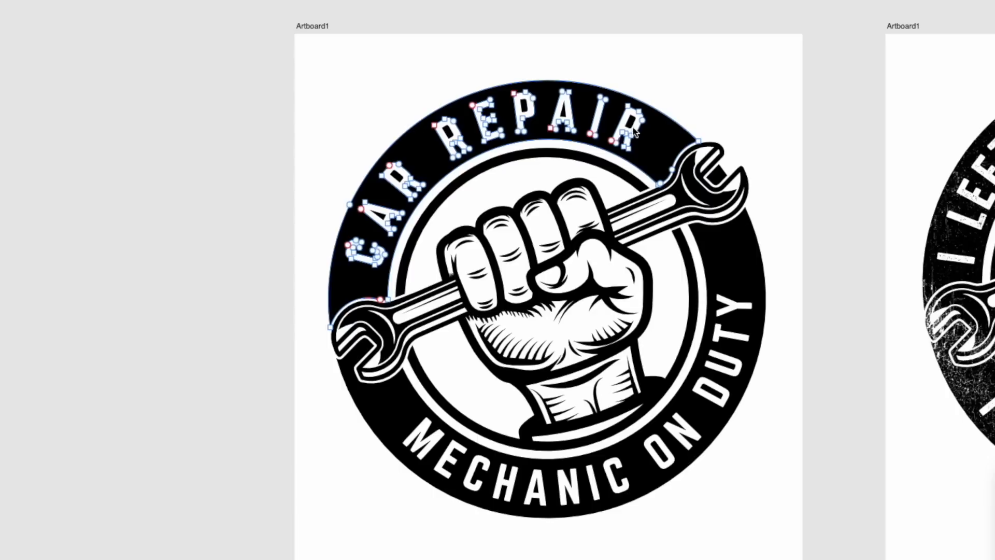
{"action": "left_click_drag", "start_coordinate": [660, 88], "coordinate": [584, 154]}
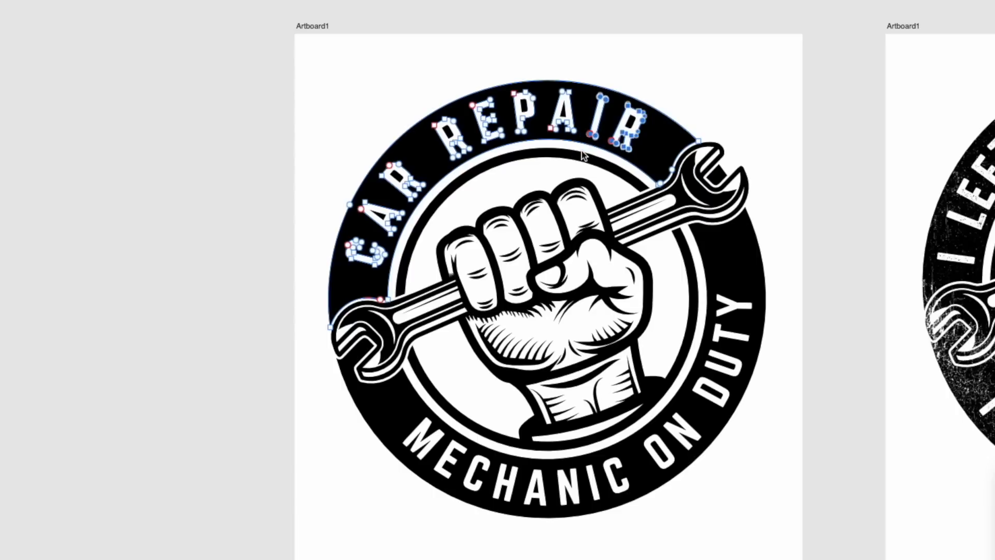
{"action": "key", "text": "Delete"}
{"action": "left_click_drag", "start_coordinate": [623, 66], "coordinate": [425, 175]}
{"action": "key", "text": "Delete"}
{"action": "left_click_drag", "start_coordinate": [454, 128], "coordinate": [376, 224]}
{"action": "key", "text": "Delete"}
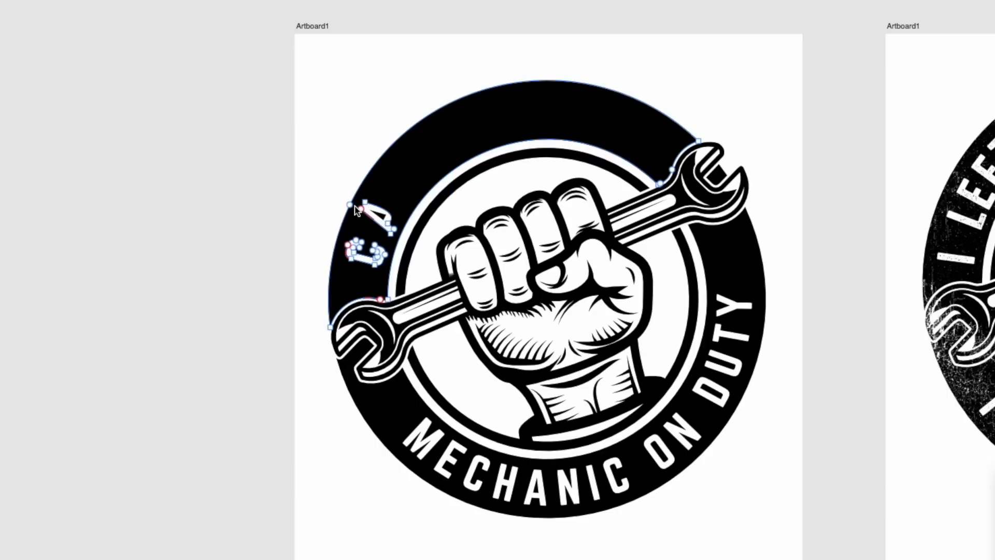
Delete the remaining nodes of the letters "C" and "A" from the badge's upper black band
{"action": "left_click", "coordinate": [348, 207]}
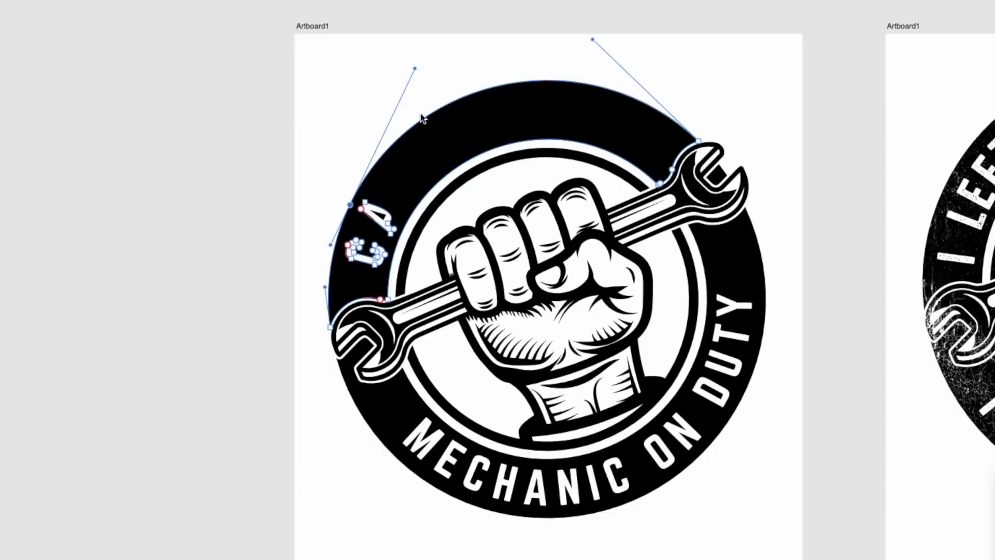
{"action": "left_click", "coordinate": [350, 182]}
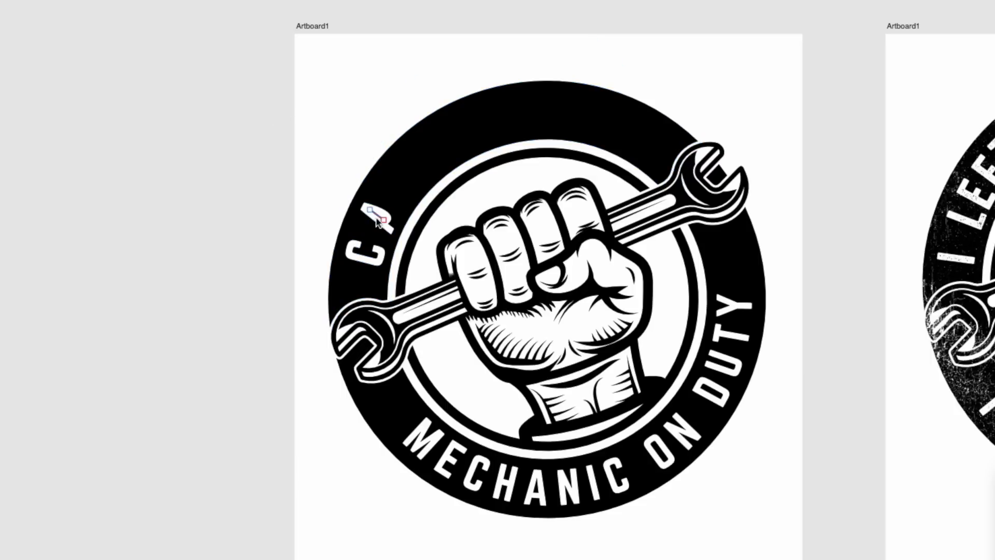
{"action": "left_click", "coordinate": [376, 209]}
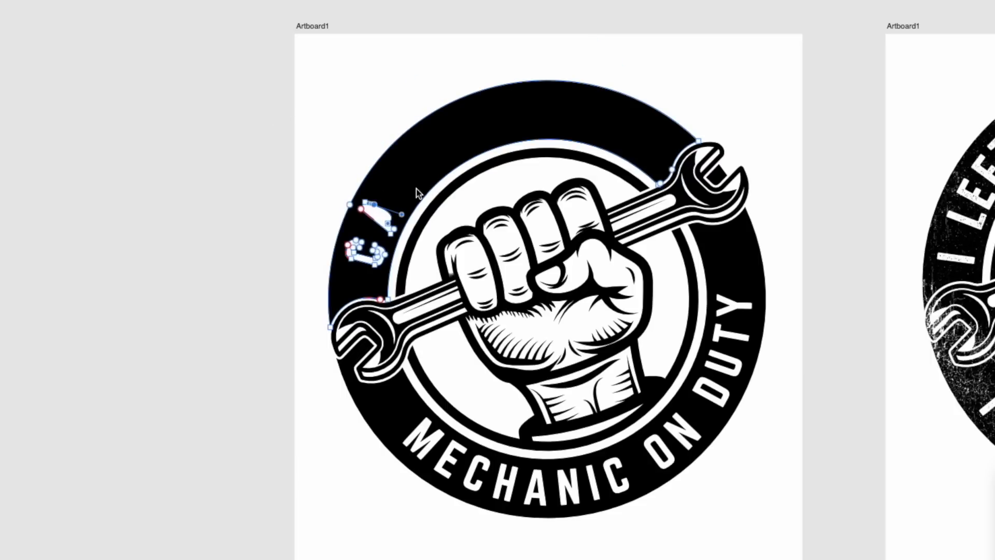
{"action": "left_click", "coordinate": [394, 230]}
{"action": "key", "text": "Delete"}
{"action": "left_click_drag", "start_coordinate": [320, 239], "coordinate": [400, 267]}
{"action": "key", "text": "Delete"}
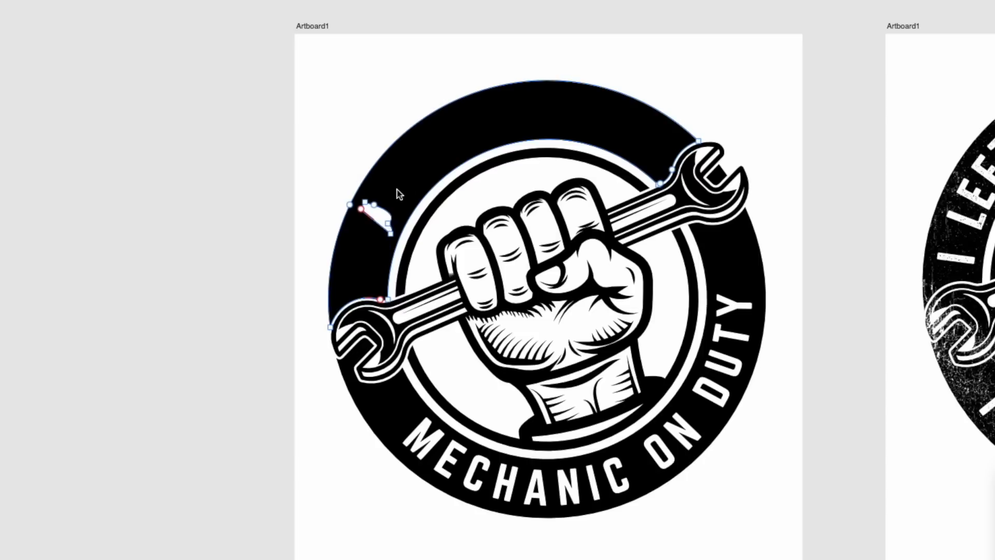
{"action": "left_click_drag", "start_coordinate": [410, 194], "coordinate": [353, 244]}
{"action": "key", "text": "Delete"}
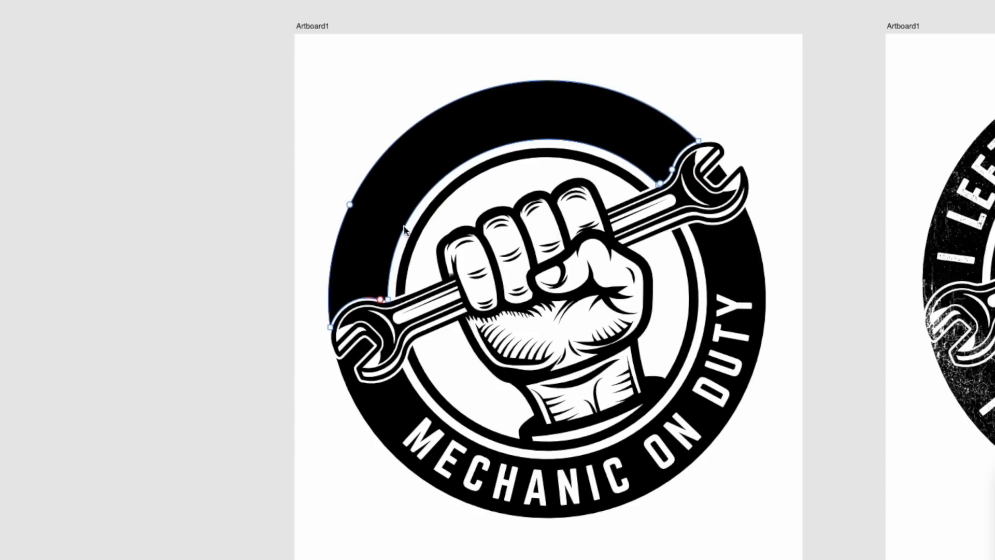
{"action": "left_click", "coordinate": [613, 492]}
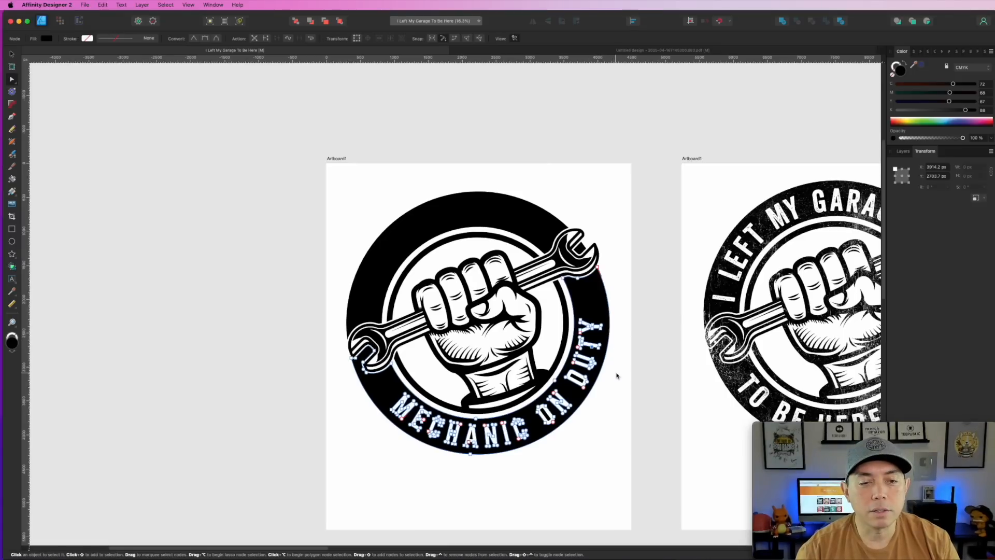
{"action": "left_click", "coordinate": [824, 247]}
{"action": "left_click_drag", "start_coordinate": [742, 231], "coordinate": [588, 214]}
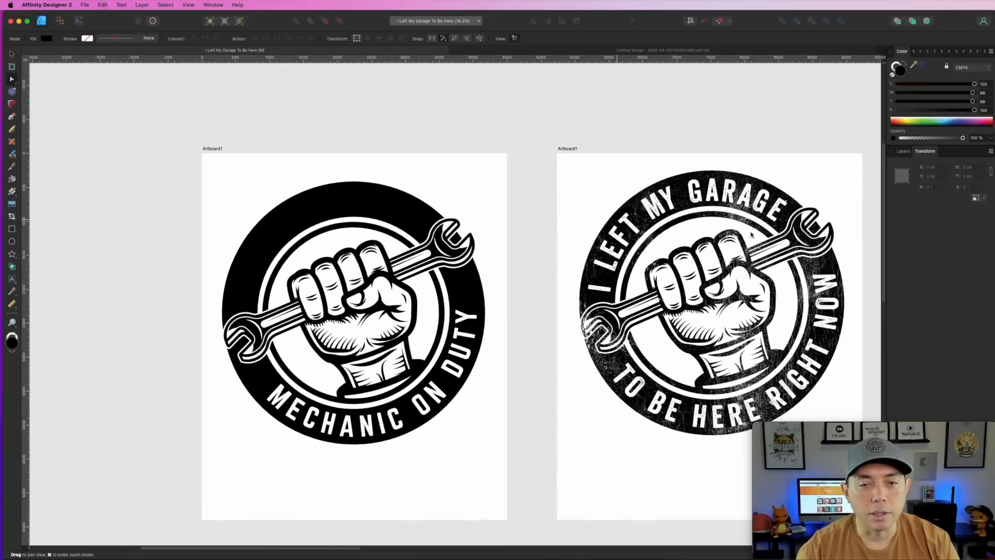
{"action": "scroll", "coordinate": [584, 237], "scroll_direction": "left", "scroll_amount": 5}
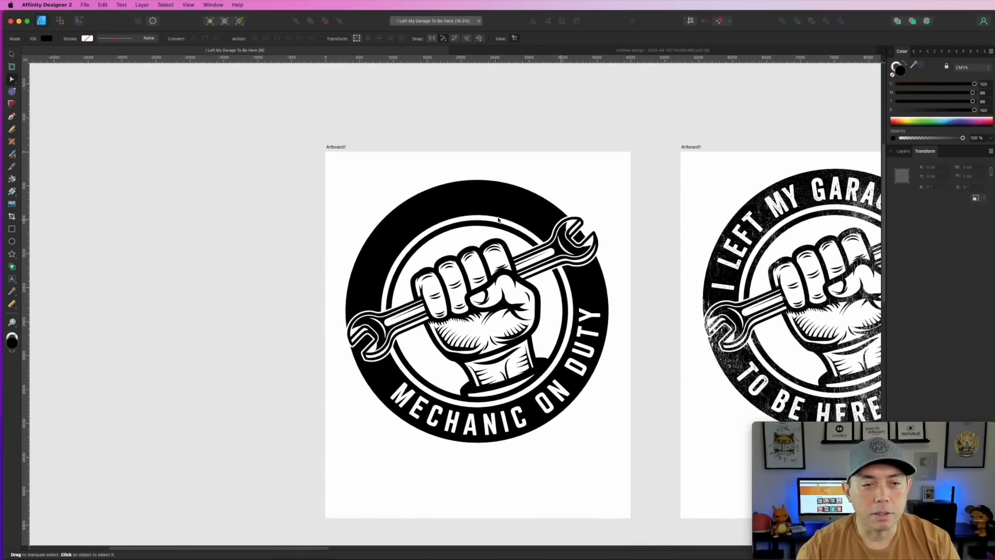
Draw an unfilled ellipse with a black outline and fit it to the black ring's inner edge, about 2840 px across
{"action": "left_click", "coordinate": [11, 241]}
{"action": "left_click_drag", "start_coordinate": [421, 230], "coordinate": [576, 390]}
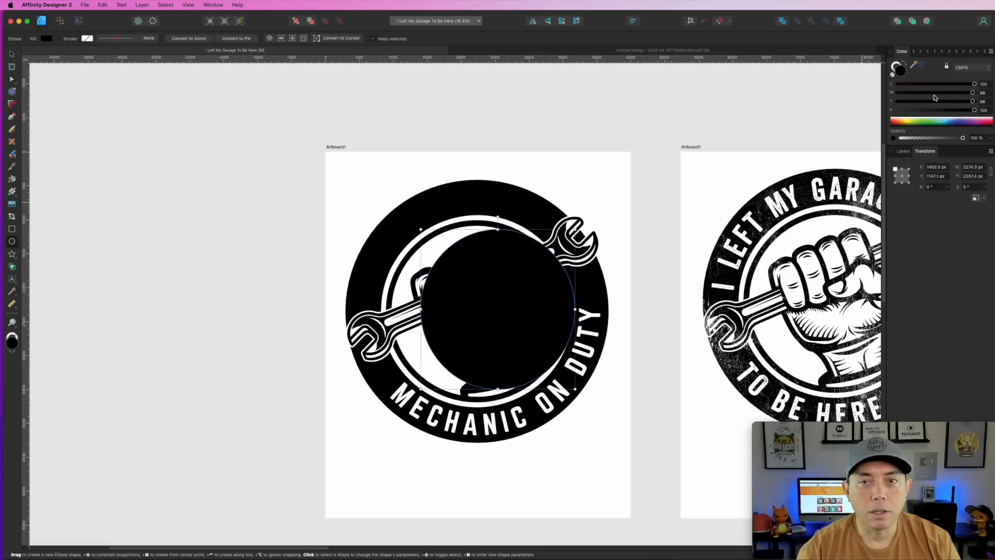
{"action": "left_click", "coordinate": [903, 63]}
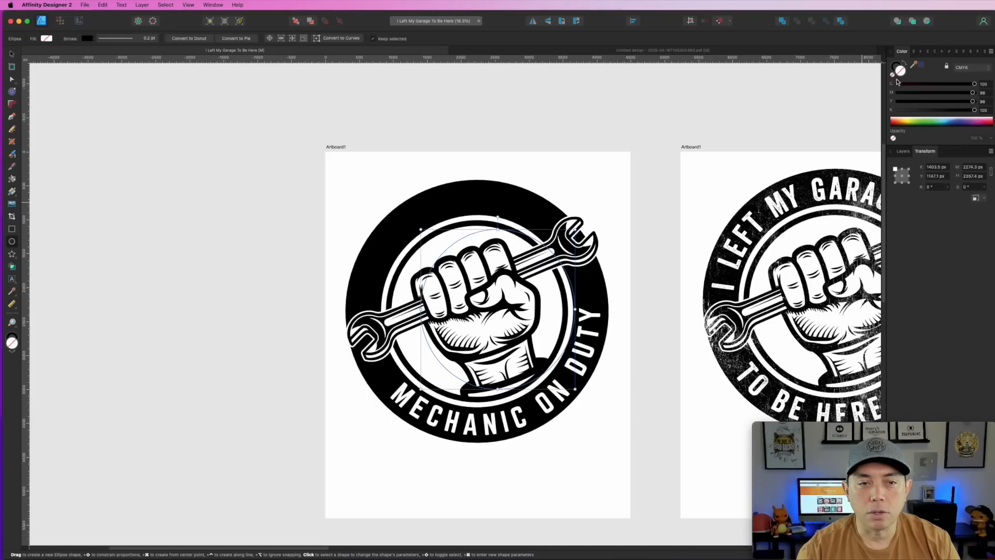
{"action": "left_click_drag", "start_coordinate": [498, 230], "coordinate": [498, 215]}
{"action": "left_click_drag", "start_coordinate": [421, 302], "coordinate": [382, 302]}
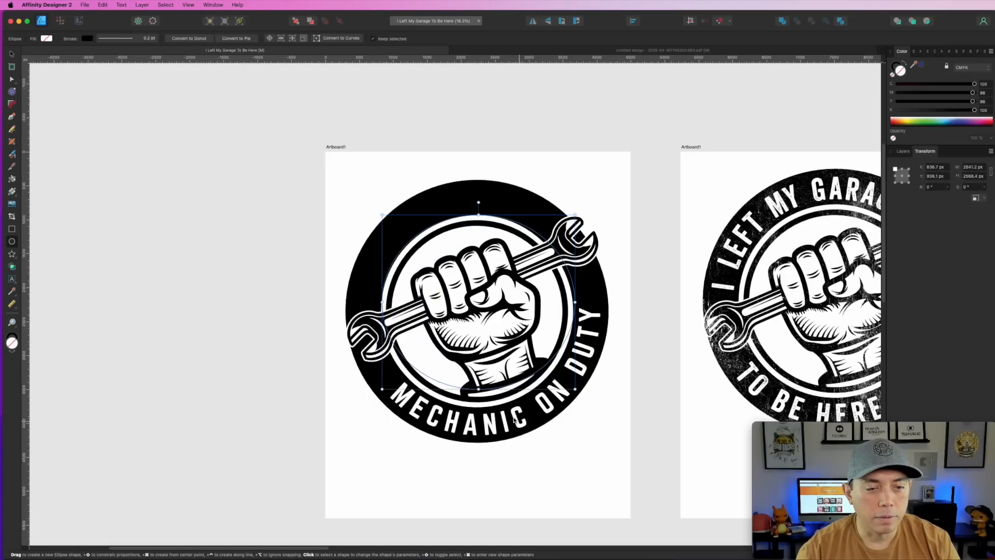
{"action": "left_click_drag", "start_coordinate": [479, 389], "coordinate": [478, 408]}
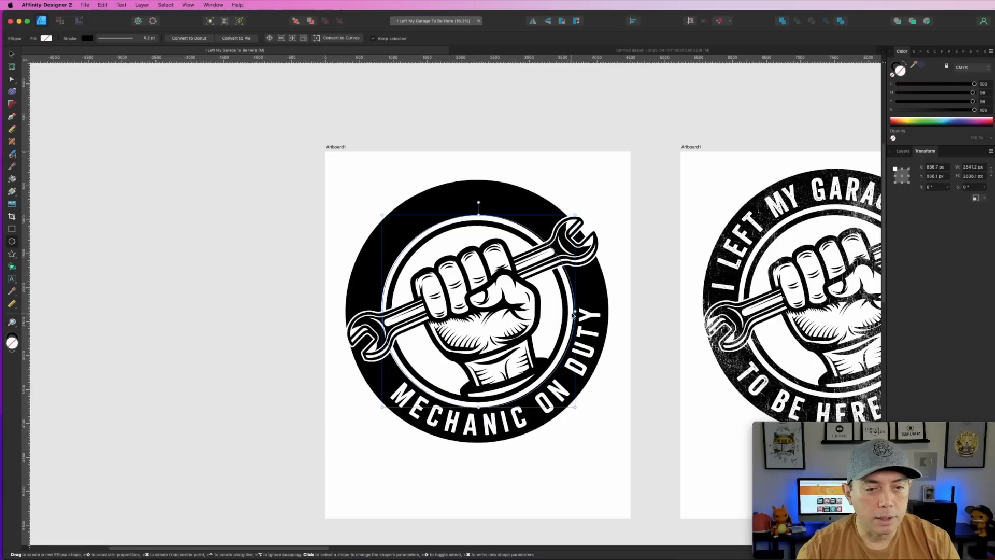
Narrow the ellipse to about 2823 px wide and start path text reading "LEFT" along its outline
{"action": "left_click_drag", "start_coordinate": [574, 311], "coordinate": [572, 311]}
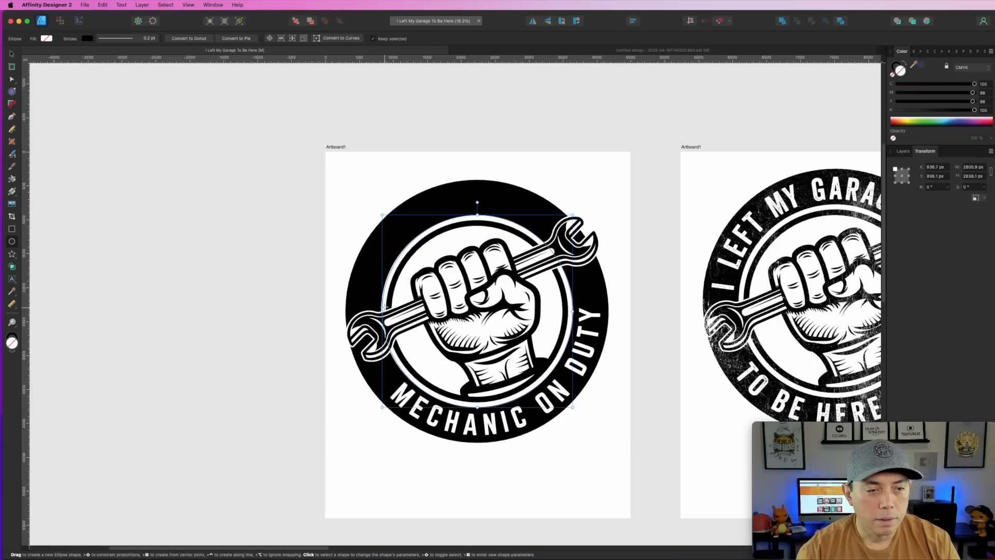
{"action": "left_click_drag", "start_coordinate": [383, 313], "coordinate": [382, 311]}
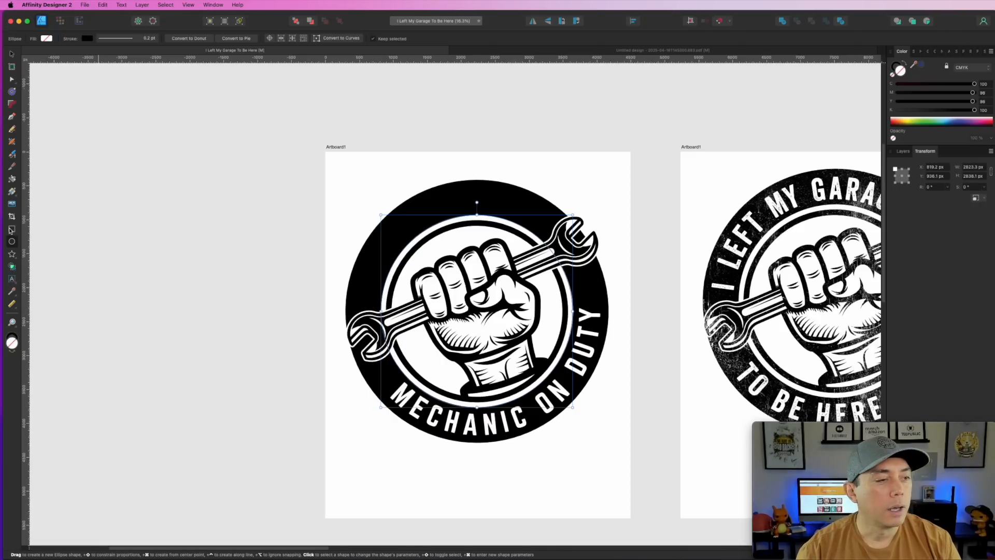
{"action": "left_click", "coordinate": [12, 281]}
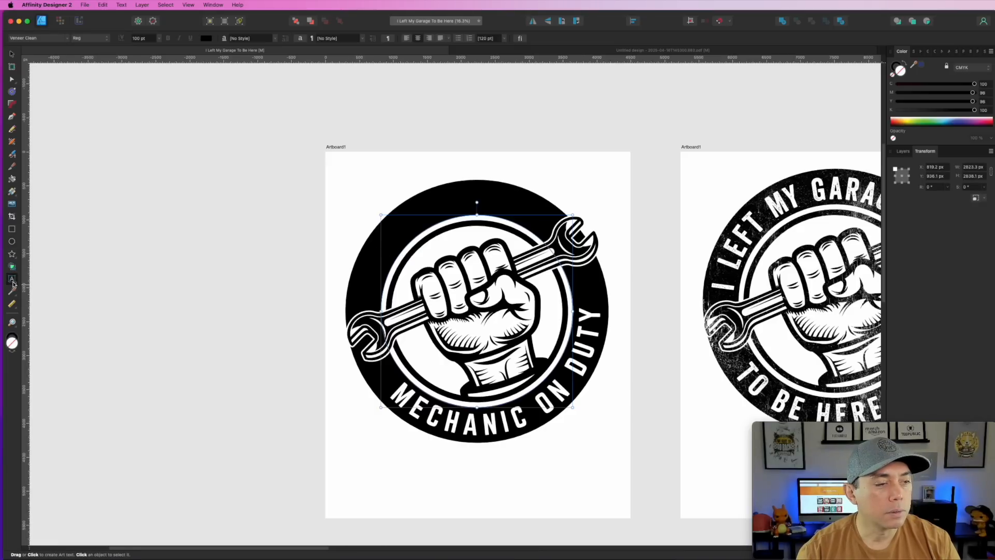
{"action": "left_click", "coordinate": [406, 246]}
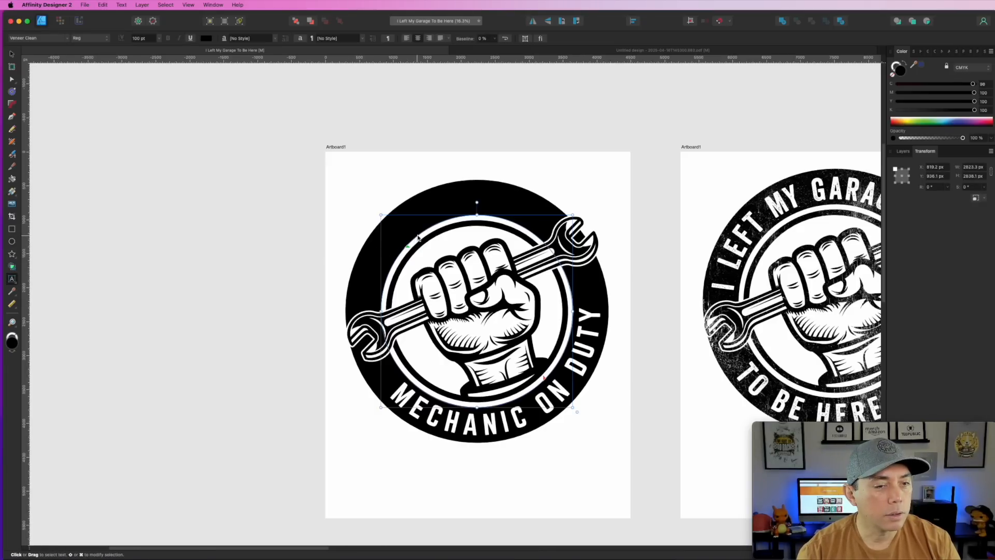
{"action": "left_click", "coordinate": [439, 216]}
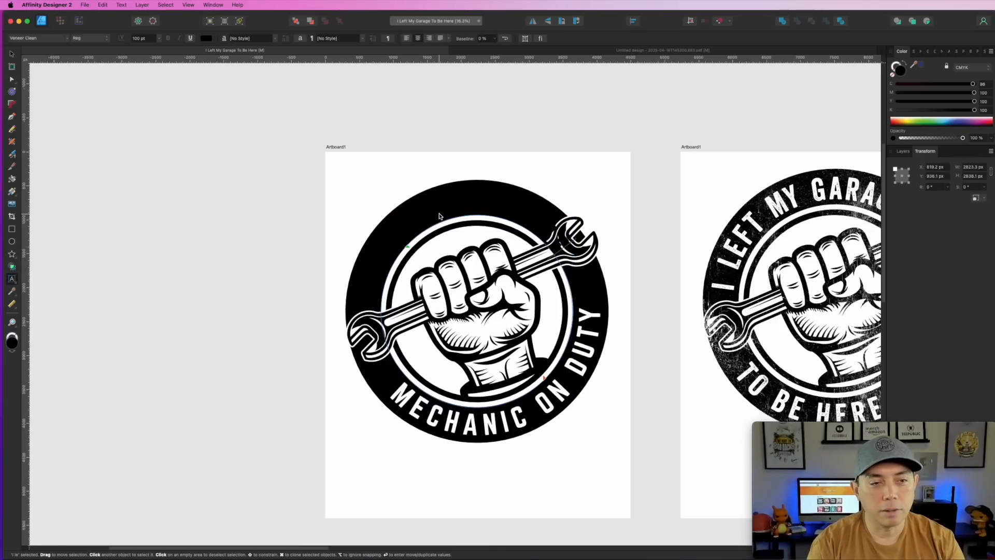
{"action": "key", "text": "t"}
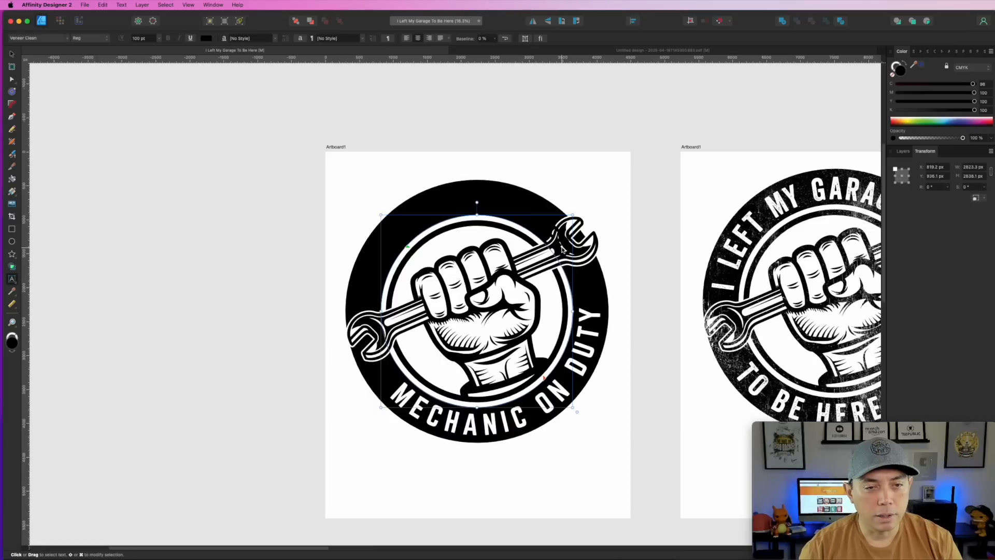
Recolour the whole path text white by setting all four CMYK values to 0
{"action": "key", "text": "super+a"}
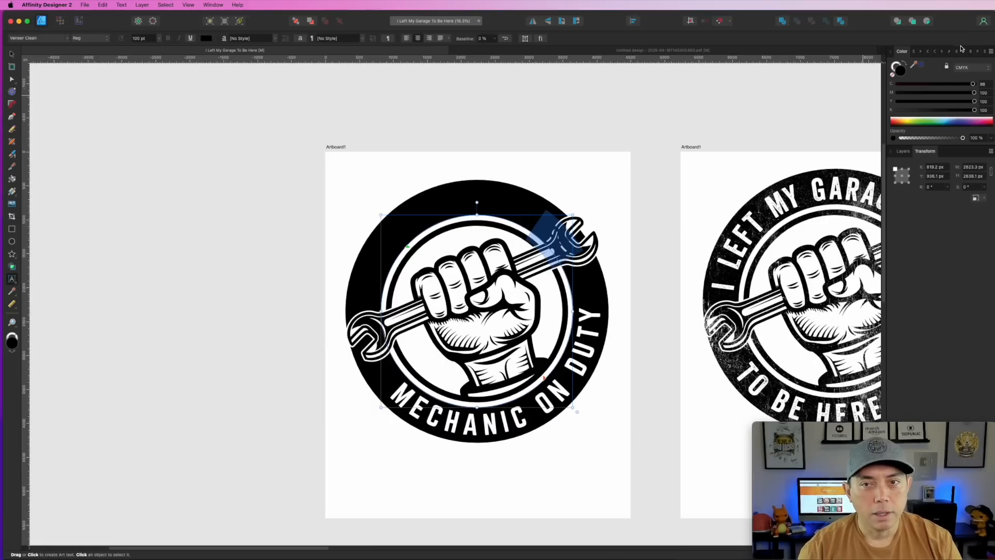
{"action": "left_click", "coordinate": [898, 88]}
{"action": "left_click", "coordinate": [898, 101]}
{"action": "left_click", "coordinate": [897, 110]}
{"action": "left_click", "coordinate": [898, 83]}
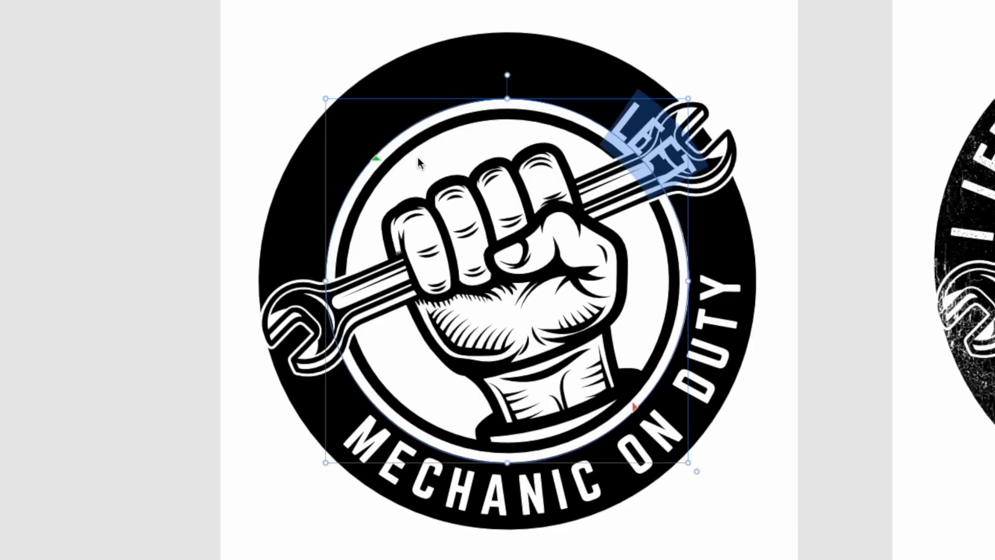
Move the path text's start to the ellipse's left side and its end to the upper-right wrench shaft, with centred alignment
{"action": "mouse_move", "coordinate": [378, 156]}
{"action": "left_mouse_down"}
{"action": "mouse_move", "coordinate": [344, 207]}
{"action": "mouse_move", "coordinate": [345, 286]}
{"action": "left_mouse_up"}
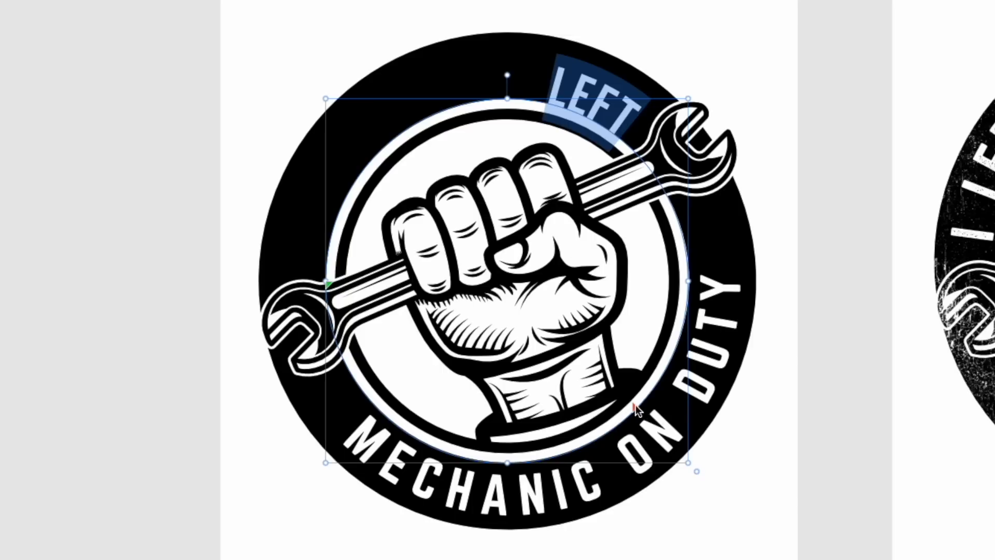
{"action": "left_click_drag", "start_coordinate": [635, 406], "coordinate": [633, 154]}
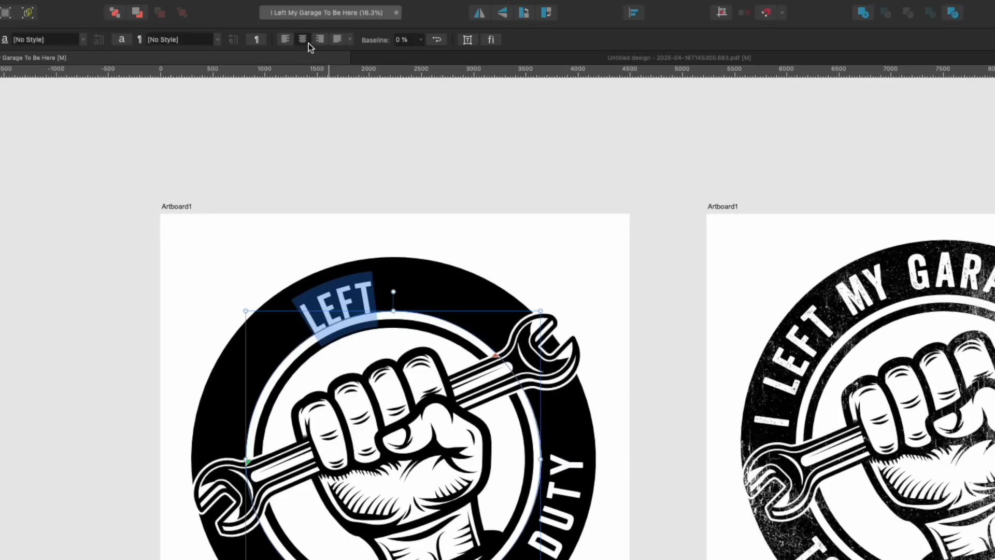
{"action": "left_click", "coordinate": [303, 41]}
Set the path text's baseline to -20 %
{"action": "left_click", "coordinate": [415, 41]}
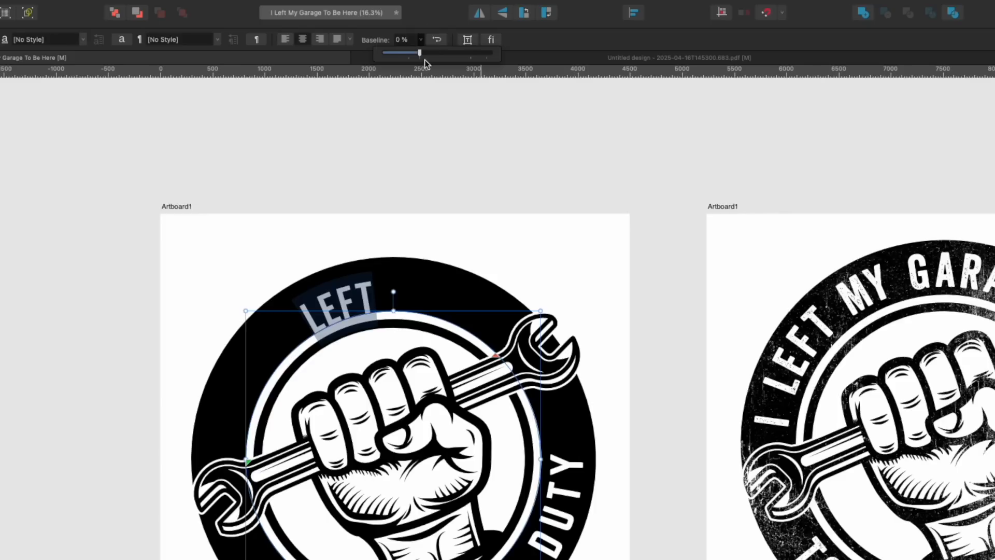
{"action": "left_click_drag", "start_coordinate": [424, 54], "coordinate": [405, 53]}
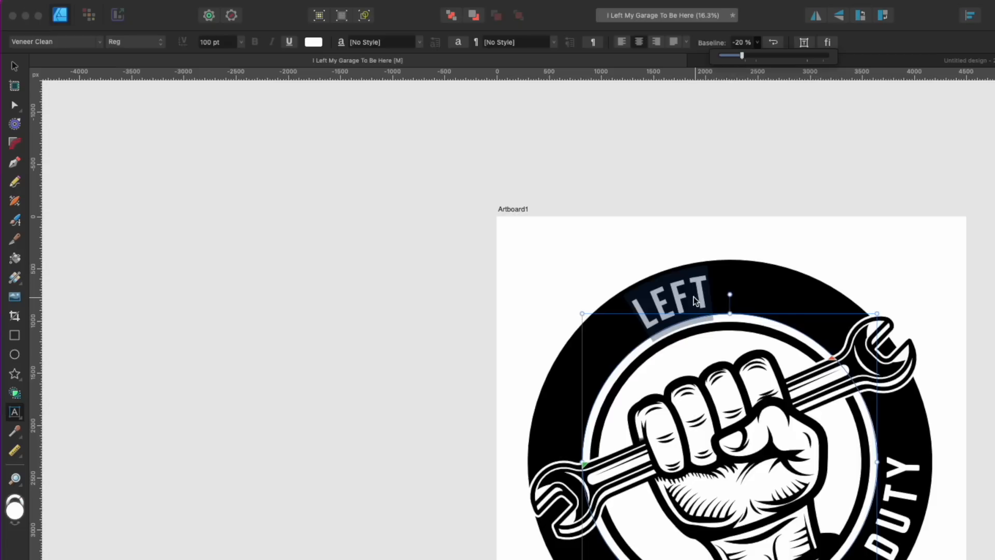
{"action": "left_click", "coordinate": [695, 301]}
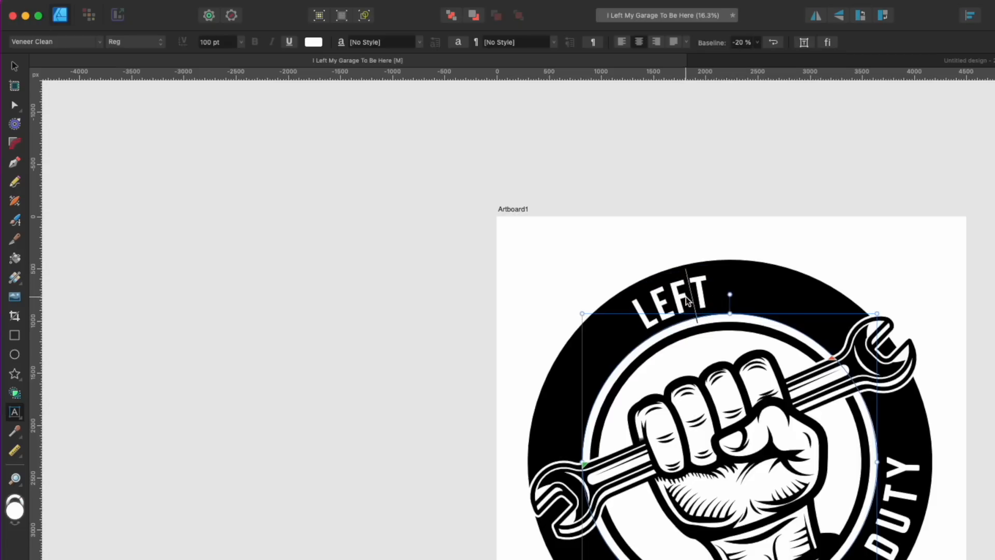
Replace the word on the upper arc with "I LEFT MY GARAGE"
{"action": "double_click", "coordinate": [655, 289]}
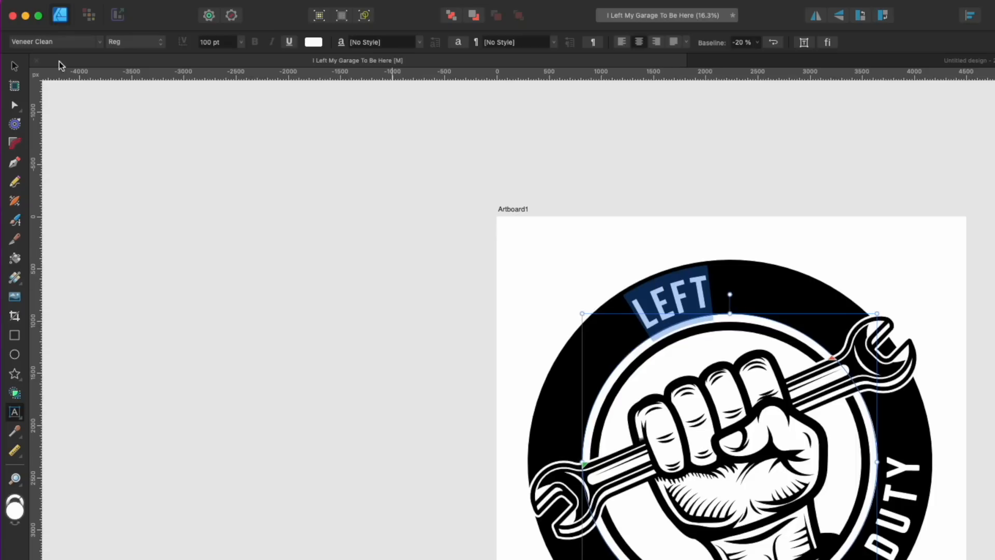
{"action": "double_click", "coordinate": [676, 302]}
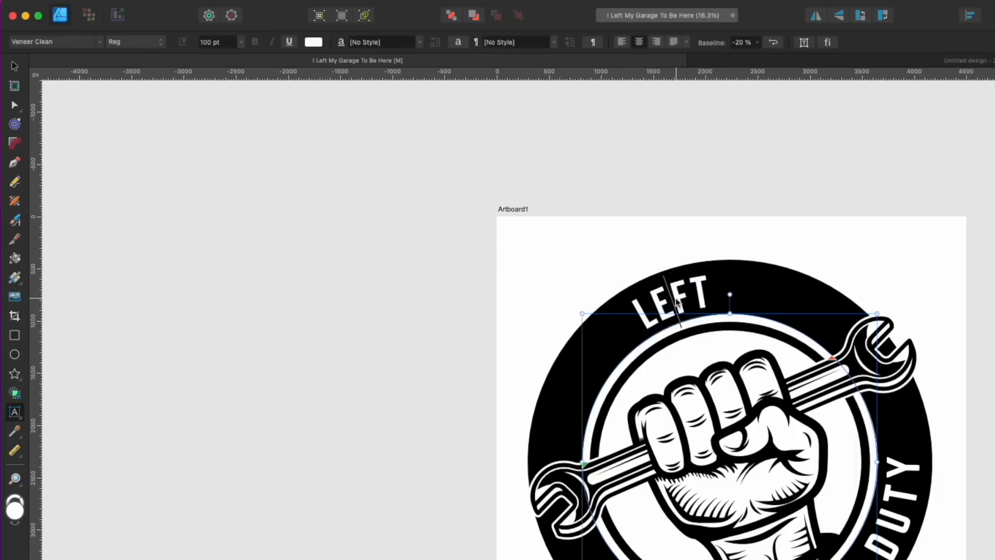
{"action": "type", "text": "I L"}
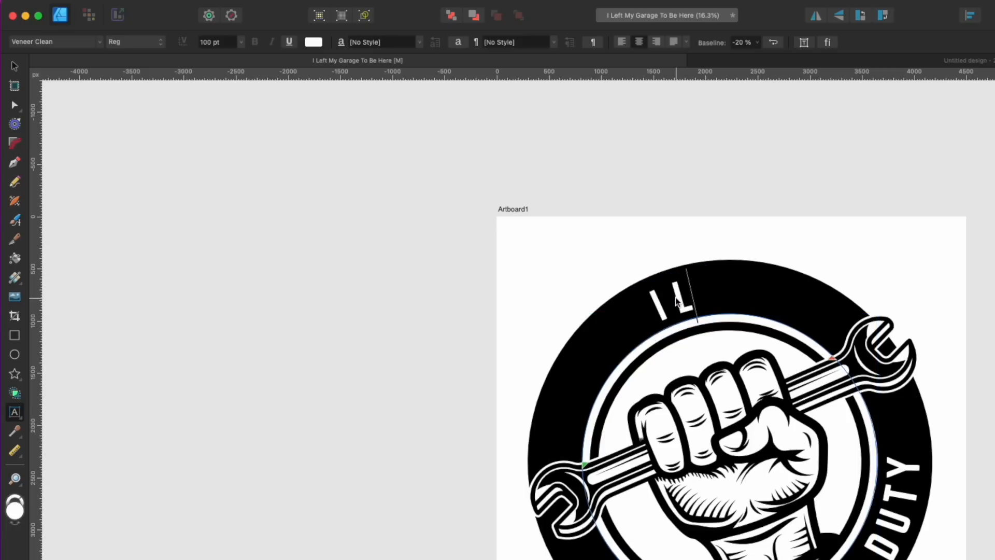
{"action": "type", "text": "EFT MY"}
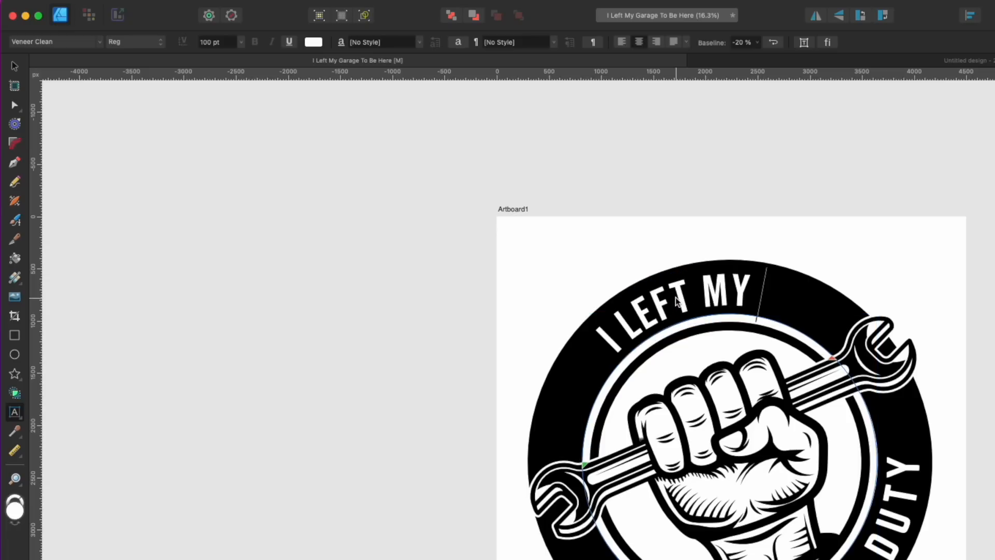
{"action": "type", "text": " GARAGE"}
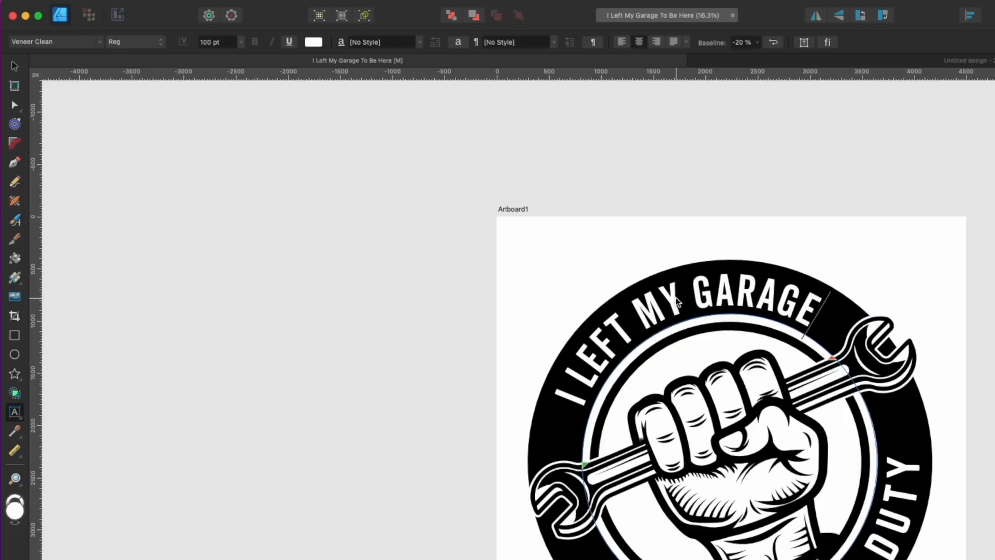
{"action": "key", "text": "Escape"}
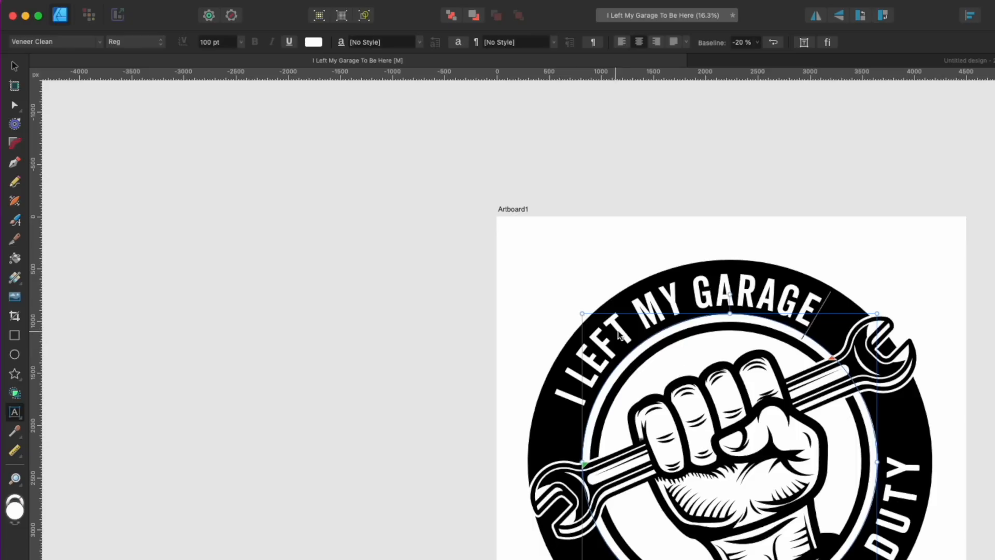
Enlarge the "I LEFT MY GARAGE" text to 120 pt and set its baseline to -16 %
{"action": "triple_click", "coordinate": [613, 332]}
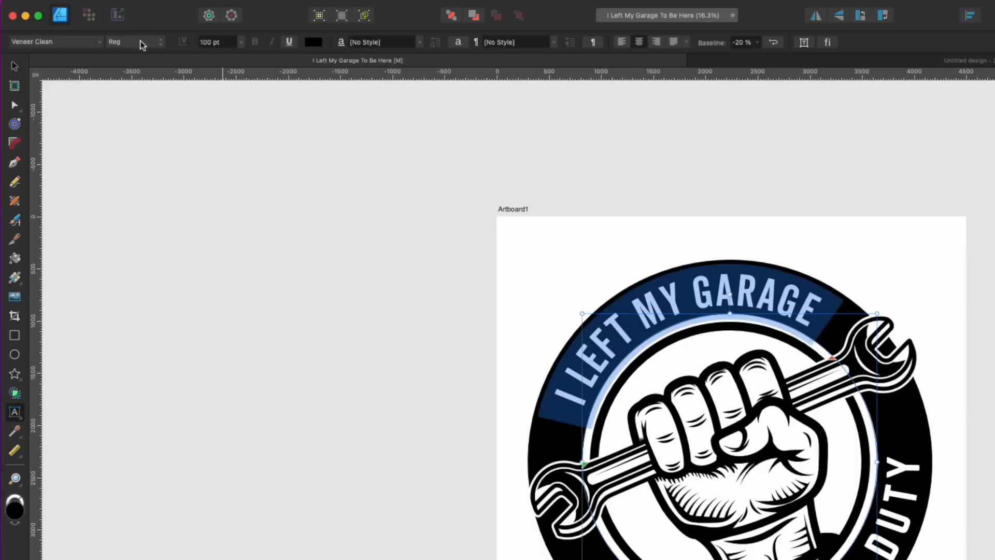
{"action": "left_click", "coordinate": [202, 43]}
{"action": "type", "text": "120"}
{"action": "key", "text": "Return"}
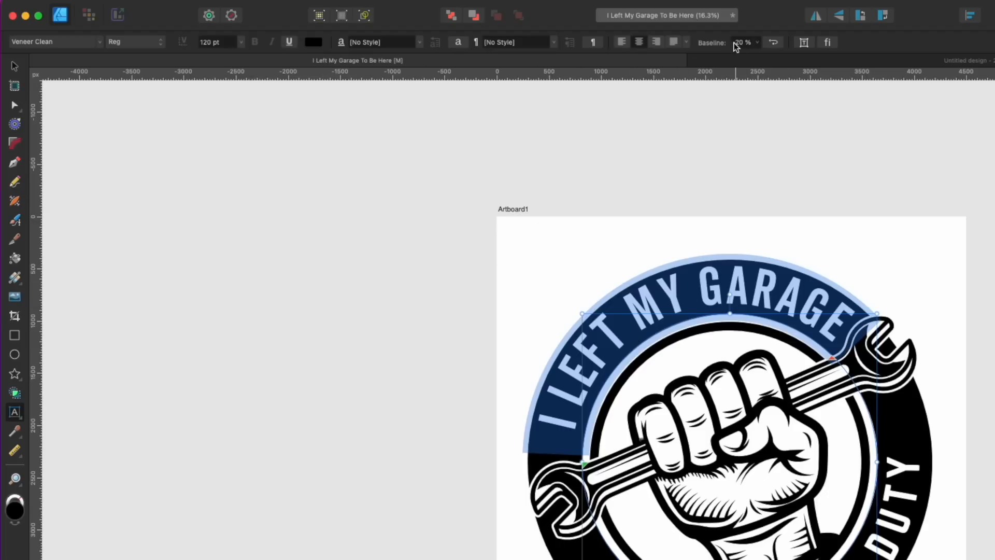
{"action": "left_click", "coordinate": [757, 42]}
{"action": "left_click_drag", "start_coordinate": [755, 55], "coordinate": [760, 56]}
{"action": "left_click", "coordinate": [777, 201]}
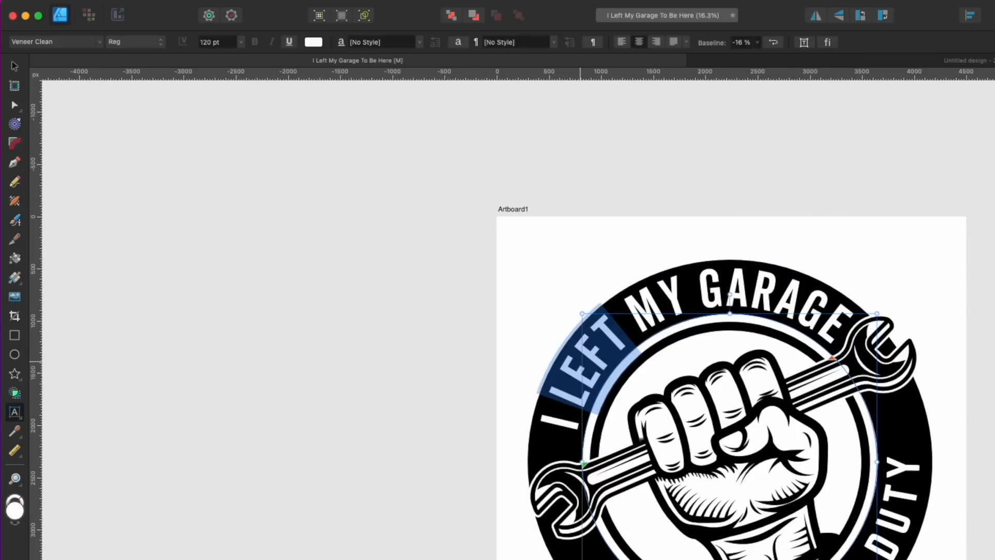
Change the font of the "I LEFT MY GARAGE" text to Veneer Regular and deselect it
{"action": "triple_click", "coordinate": [579, 342]}
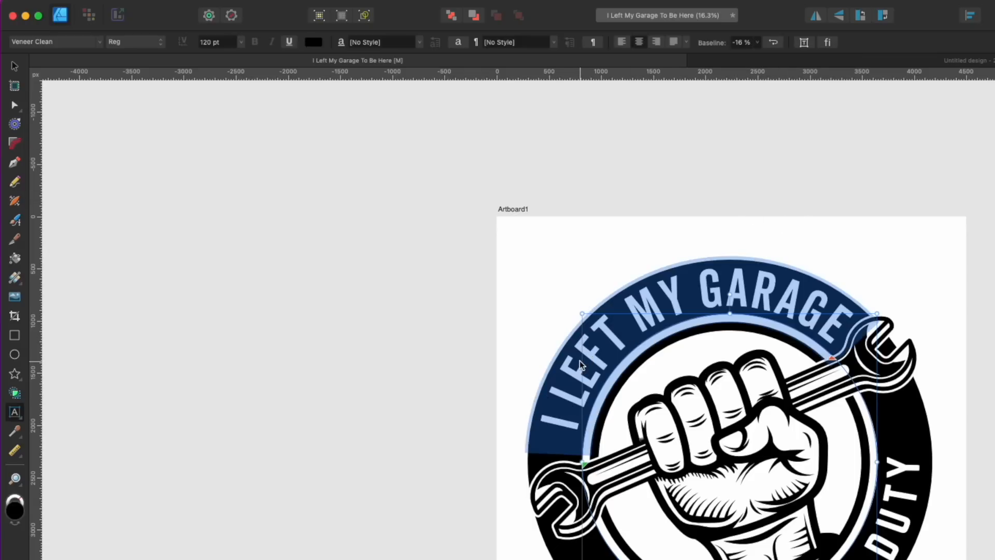
{"action": "left_click", "coordinate": [102, 43]}
{"action": "key", "text": "Down"}
{"action": "key", "text": "Down"}
{"action": "key", "text": "Down"}
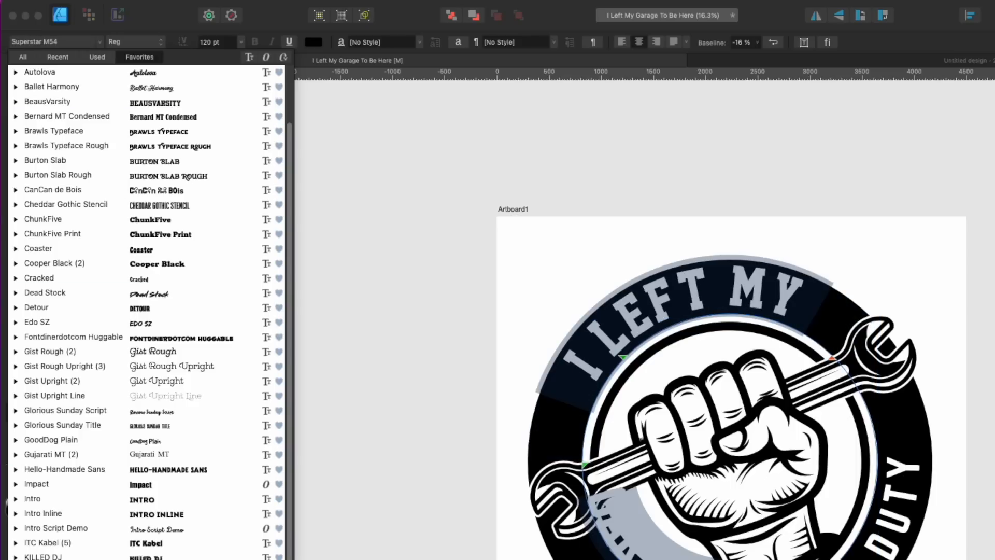
{"action": "key", "text": "Down"}
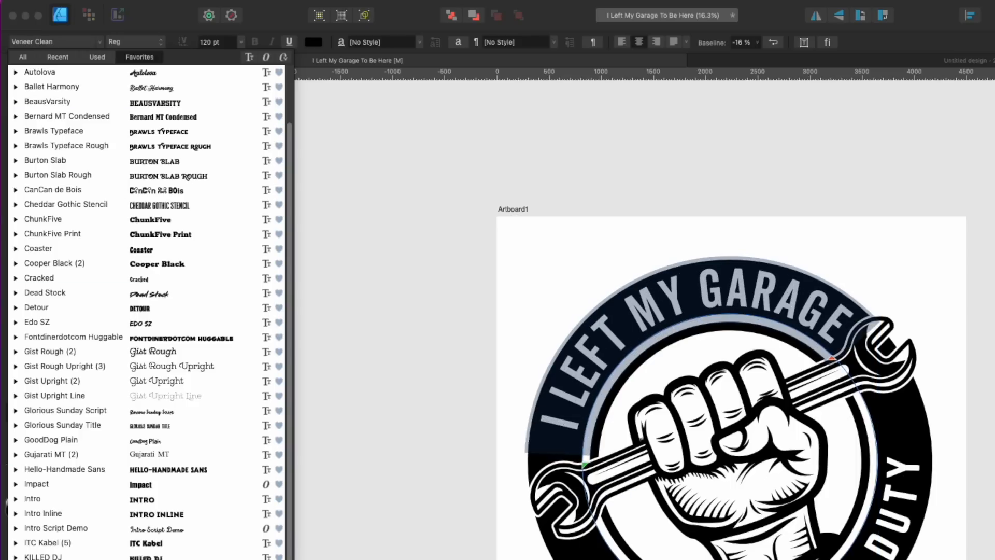
{"action": "key", "text": "Return"}
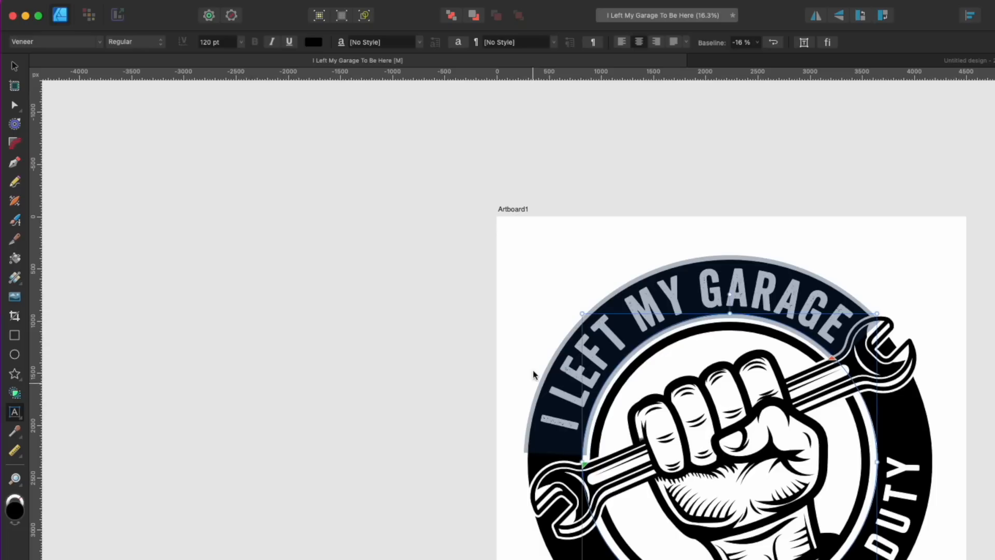
{"action": "left_click", "coordinate": [11, 73]}
{"action": "left_click", "coordinate": [676, 164]}
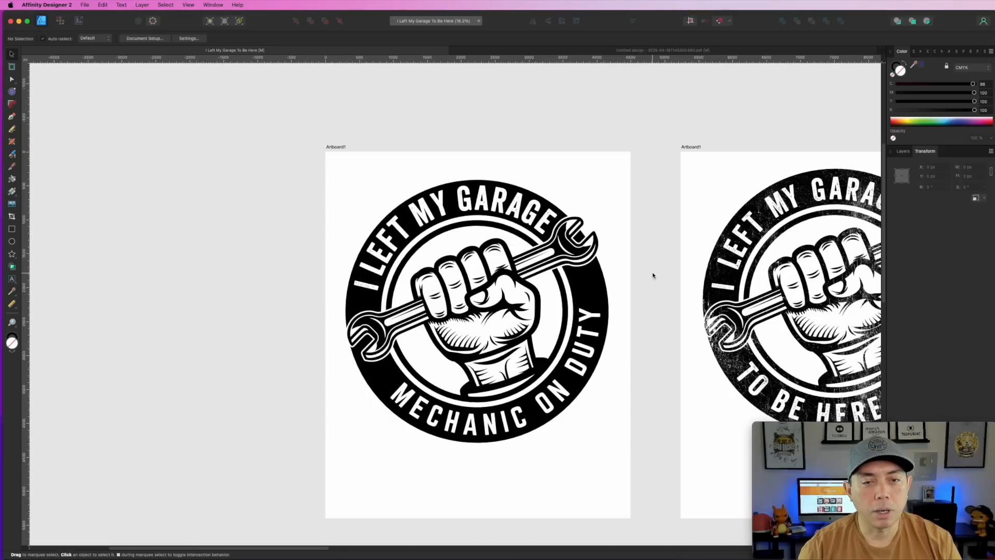
Locate and select the Washed-&-Worn-08 texture layer inside the finished distressed badge's artboard
{"action": "left_click_drag", "start_coordinate": [985, 408], "coordinate": [736, 329]}
{"action": "left_click_drag", "start_coordinate": [487, 224], "coordinate": [454, 226]}
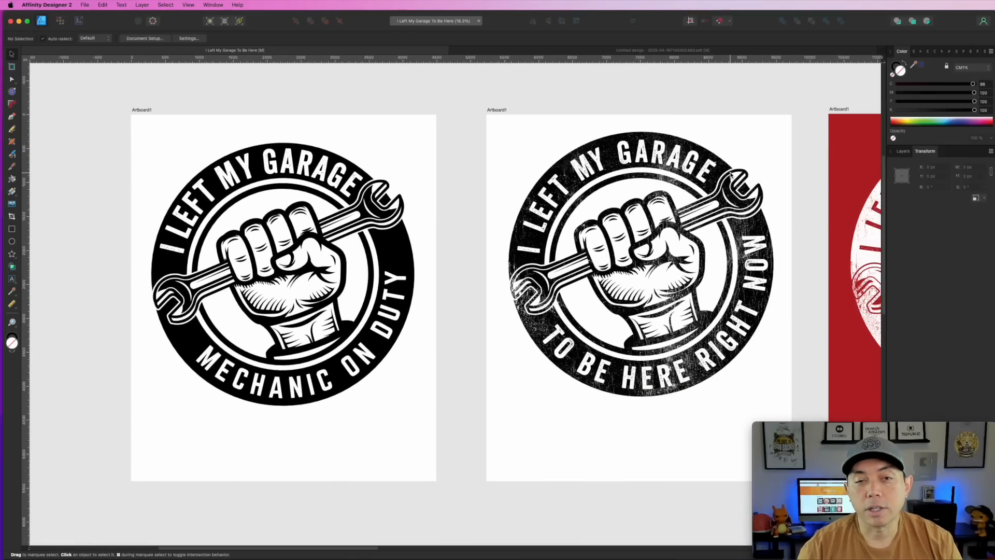
{"action": "left_click", "coordinate": [714, 179]}
{"action": "left_click", "coordinate": [903, 151]}
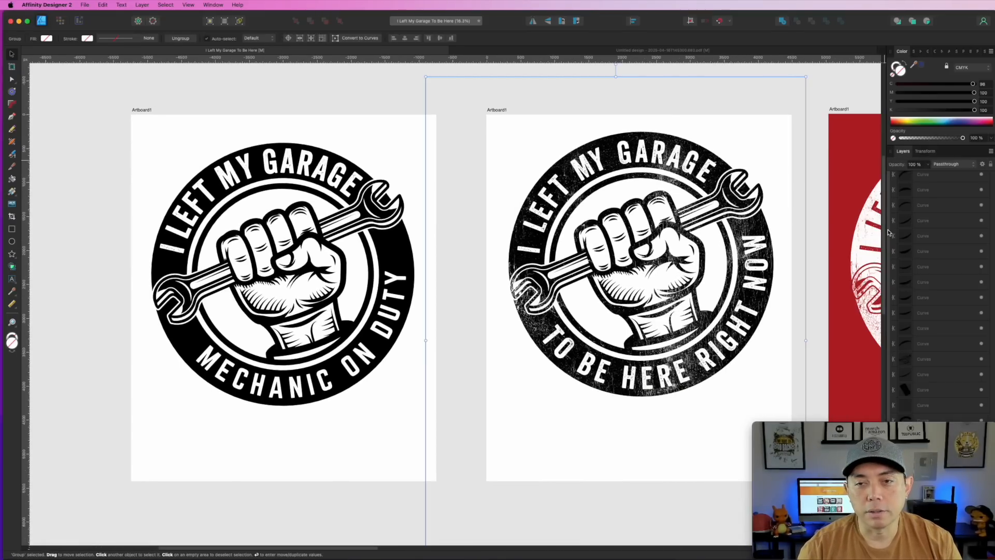
{"action": "left_click", "coordinate": [928, 424]}
{"action": "left_click_drag", "start_coordinate": [929, 424], "coordinate": [206, 412]}
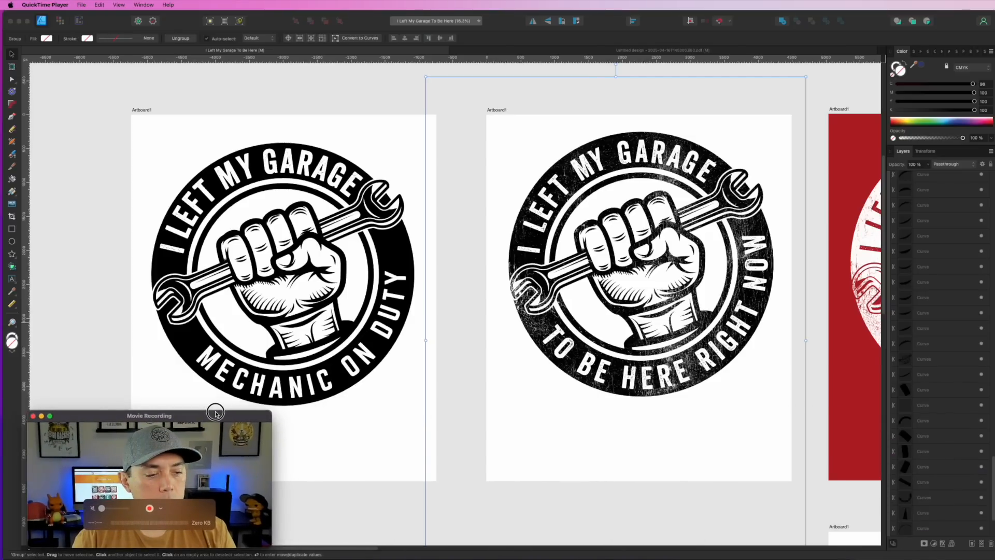
{"action": "left_click", "coordinate": [643, 160]}
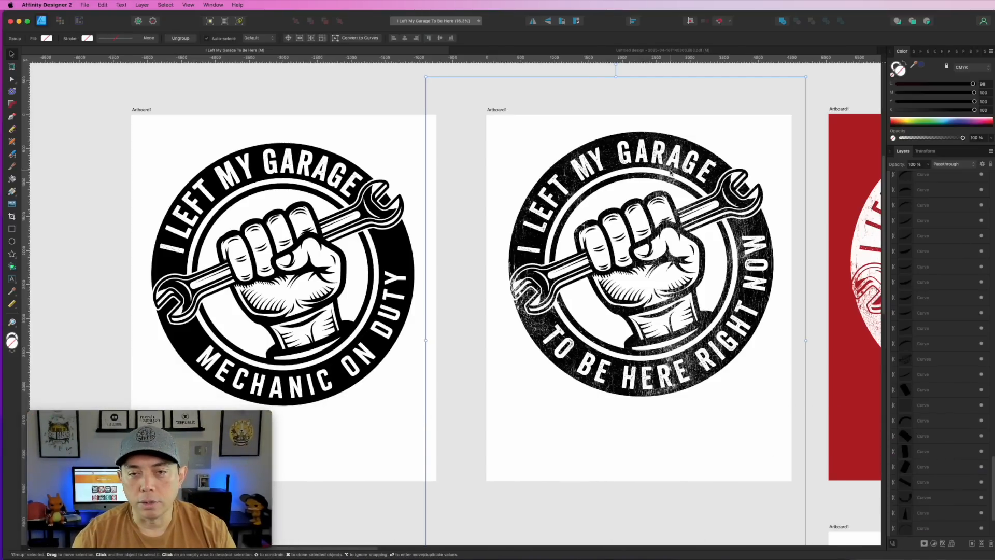
{"action": "left_click", "coordinate": [501, 111]}
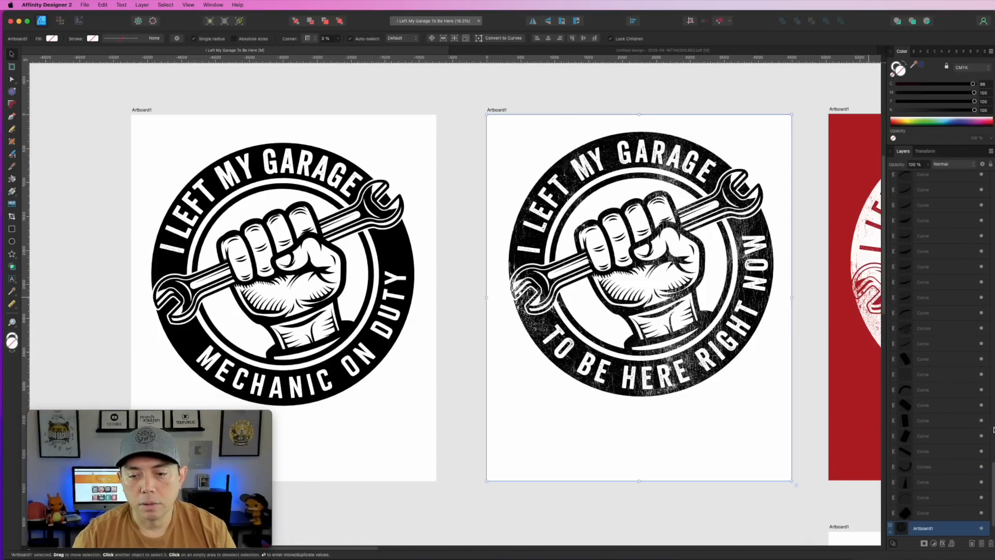
{"action": "scroll", "coordinate": [899, 489], "scroll_direction": "down", "scroll_amount": 2}
{"action": "left_click", "coordinate": [893, 499]}
{"action": "left_click", "coordinate": [938, 484]}
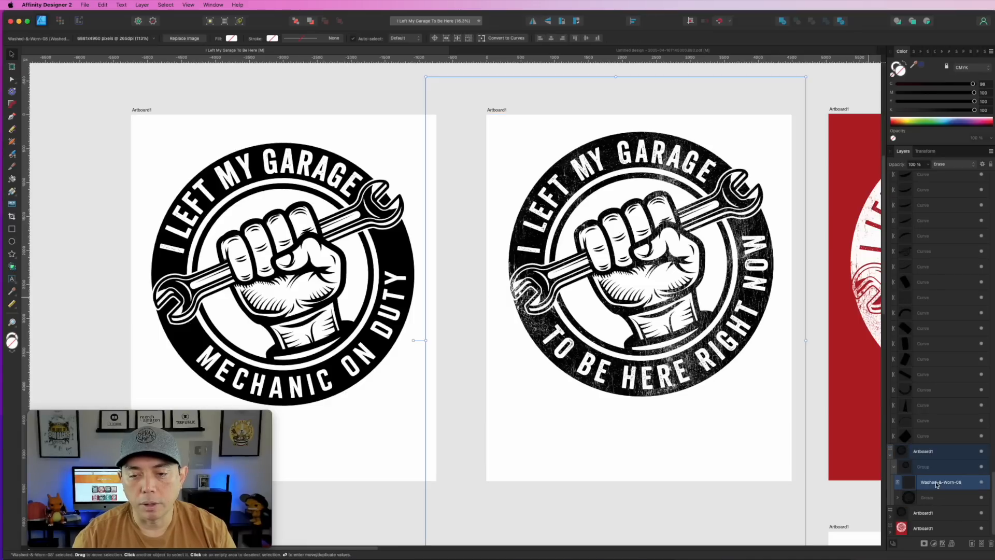
Toggle the Washed-&-Worn-08 layer's visibility to compare the badge with and without the distressed texture, leaving it shown
{"action": "left_click", "coordinate": [981, 482]}
{"action": "left_click", "coordinate": [981, 483]}
{"action": "left_click", "coordinate": [981, 482]}
{"action": "left_click", "coordinate": [981, 483]}
{"action": "left_click", "coordinate": [981, 482]}
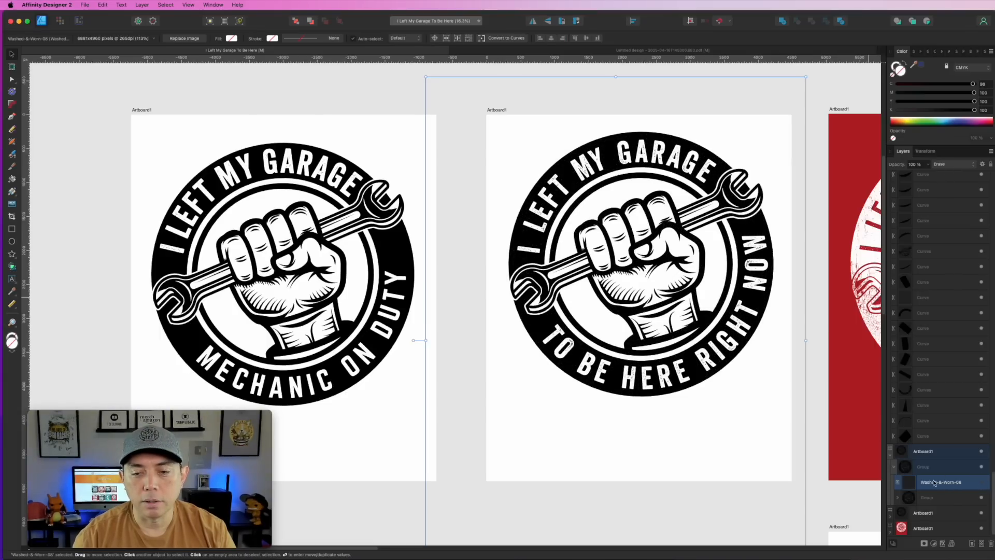
{"action": "left_click", "coordinate": [982, 482]}
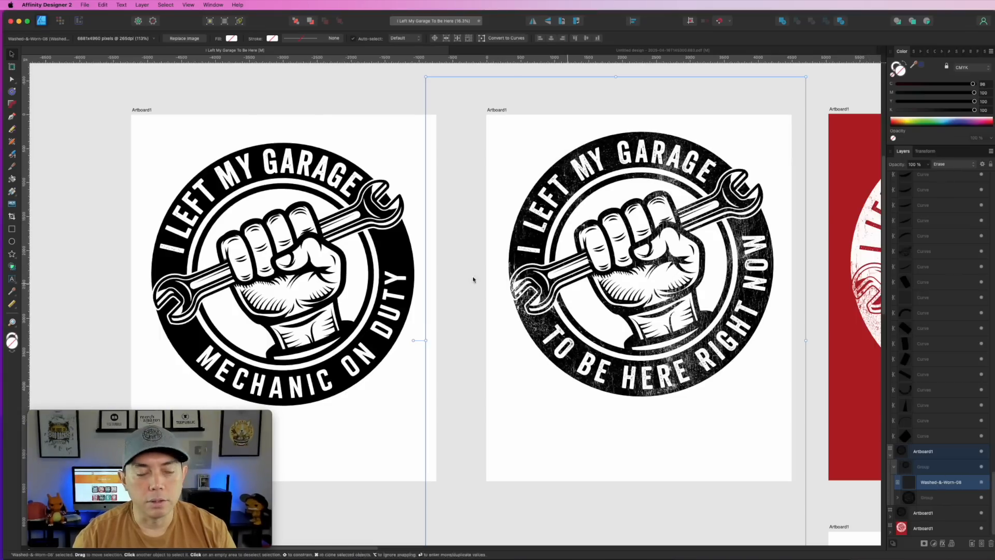
{"action": "left_click", "coordinate": [63, 160]}
{"action": "left_click_drag", "start_coordinate": [119, 407], "coordinate": [844, 421]}
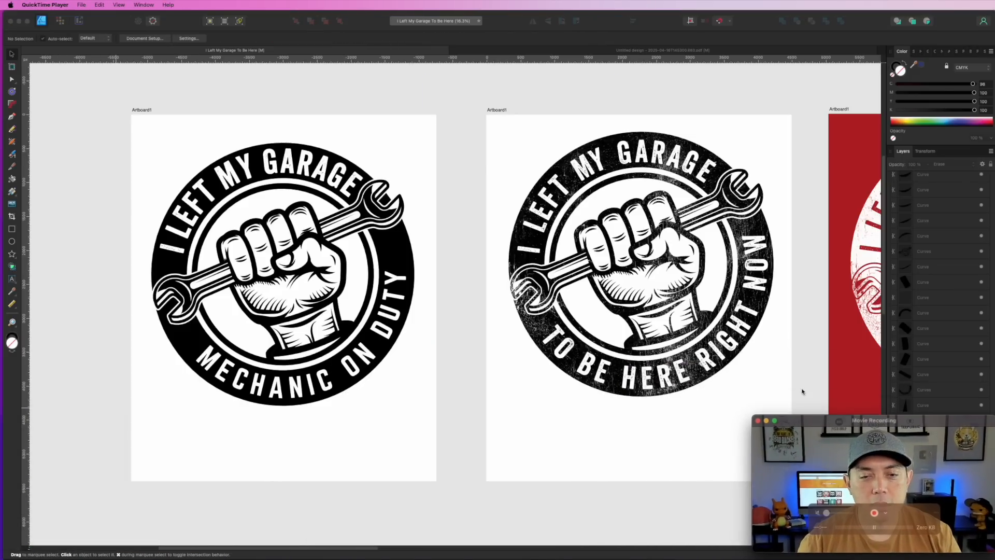
{"action": "left_click", "coordinate": [406, 133]}
{"action": "left_click_drag", "start_coordinate": [441, 174], "coordinate": [352, 136]}
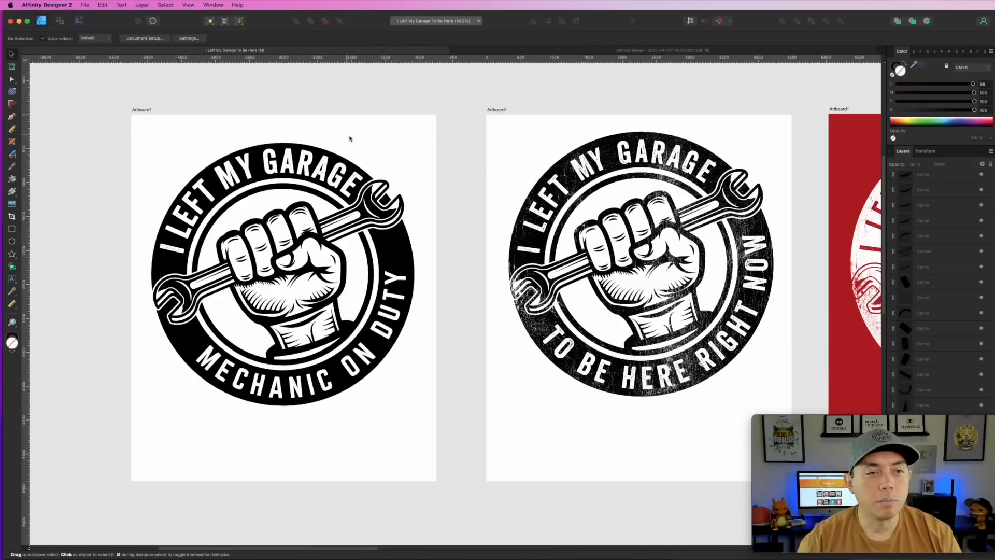
Change the background fill of the red fist badge artboard to black
{"action": "scroll", "coordinate": [450, 197], "scroll_direction": "down", "scroll_amount": 2}
{"action": "scroll", "coordinate": [450, 197], "scroll_direction": "down", "scroll_amount": 3}
{"action": "scroll", "coordinate": [518, 186], "scroll_direction": "right", "scroll_amount": 5}
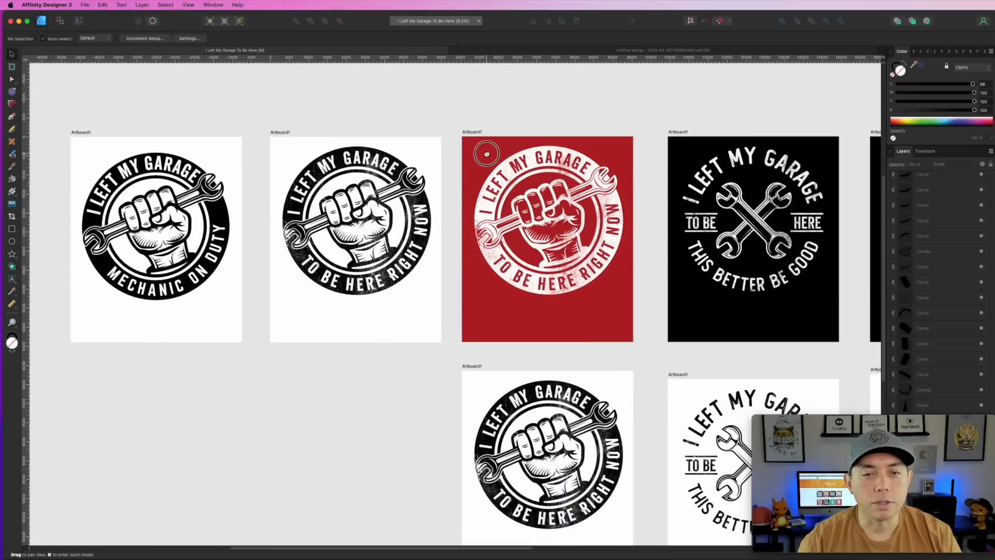
{"action": "scroll", "coordinate": [588, 175], "scroll_direction": "up", "scroll_amount": 3}
{"action": "scroll", "coordinate": [562, 196], "scroll_direction": "up", "scroll_amount": 2}
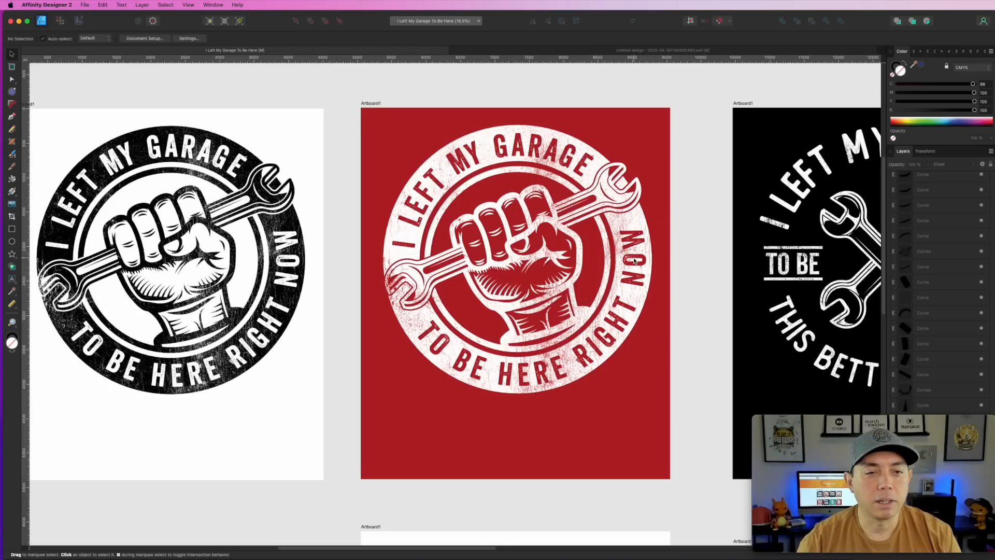
{"action": "scroll", "coordinate": [635, 260], "scroll_direction": "down", "scroll_amount": 1}
{"action": "left_click", "coordinate": [390, 101]}
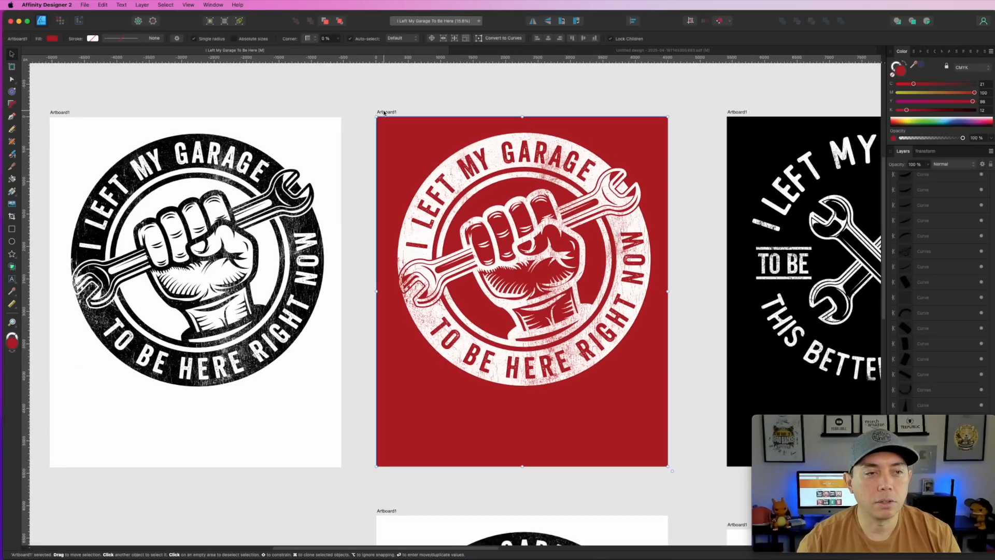
{"action": "left_click", "coordinate": [977, 110]}
{"action": "left_click", "coordinate": [974, 84]}
{"action": "left_click", "coordinate": [974, 101]}
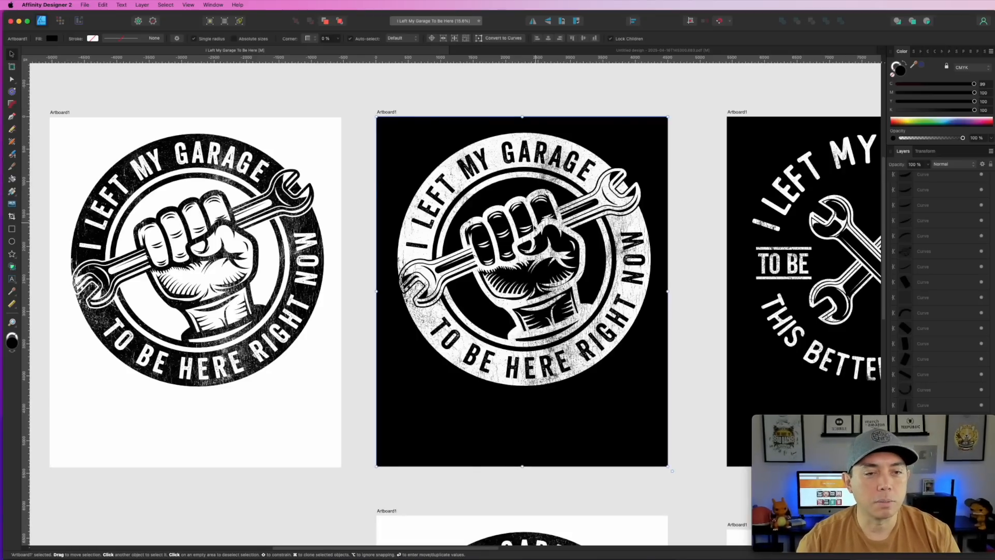
Duplicate the white crossed-wrench artboard into the empty space beneath the distressed black-on-white fist badge
{"action": "scroll", "coordinate": [546, 262], "scroll_direction": "down", "scroll_amount": 3}
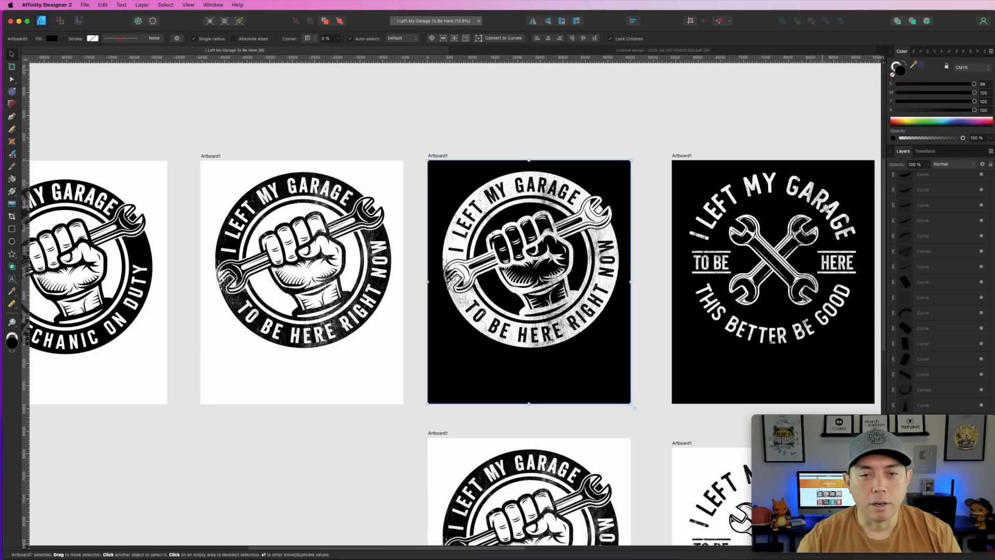
{"action": "scroll", "coordinate": [499, 248], "scroll_direction": "right", "scroll_amount": 5}
{"action": "scroll", "coordinate": [499, 248], "scroll_direction": "down", "scroll_amount": 2}
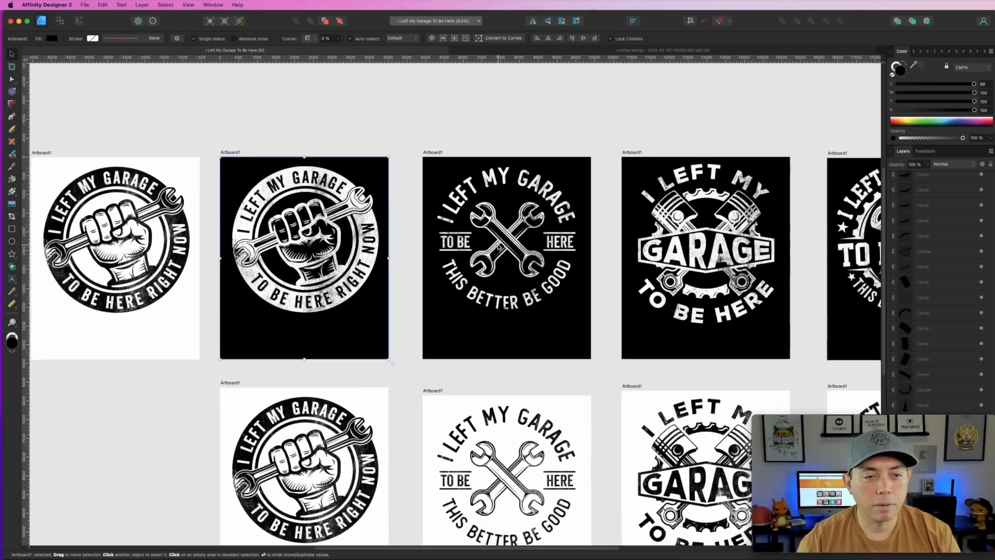
{"action": "scroll", "coordinate": [512, 393], "scroll_direction": "left", "scroll_amount": 5}
{"action": "scroll", "coordinate": [513, 393], "scroll_direction": "down", "scroll_amount": 3}
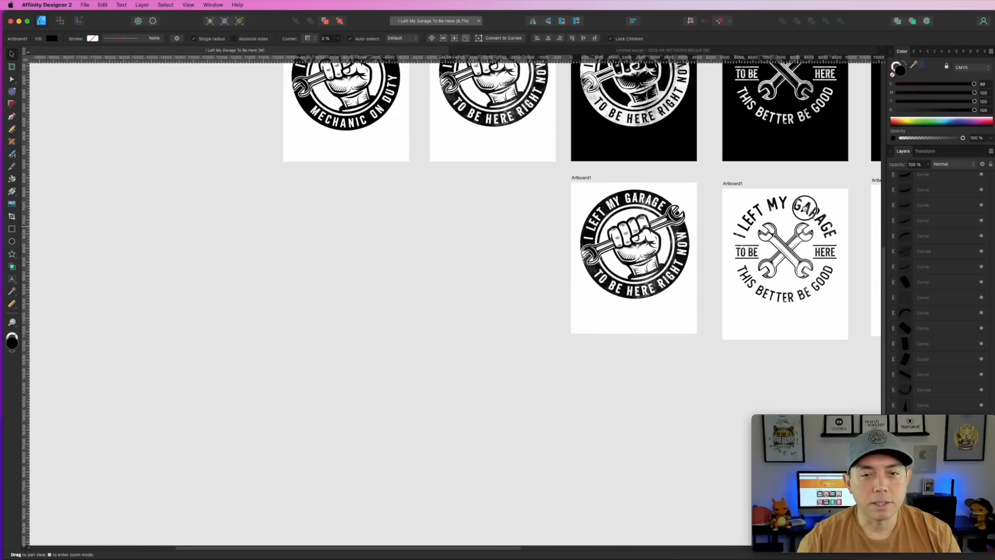
{"action": "left_click", "coordinate": [738, 184]}
{"action": "left_click_drag", "start_coordinate": [739, 185], "coordinate": [445, 176]}
Move the original "CAR REPAIR" badge across the canvas to sit beside the duplicated crossed-wrench artboard
{"action": "scroll", "coordinate": [381, 232], "scroll_direction": "left", "scroll_amount": 10}
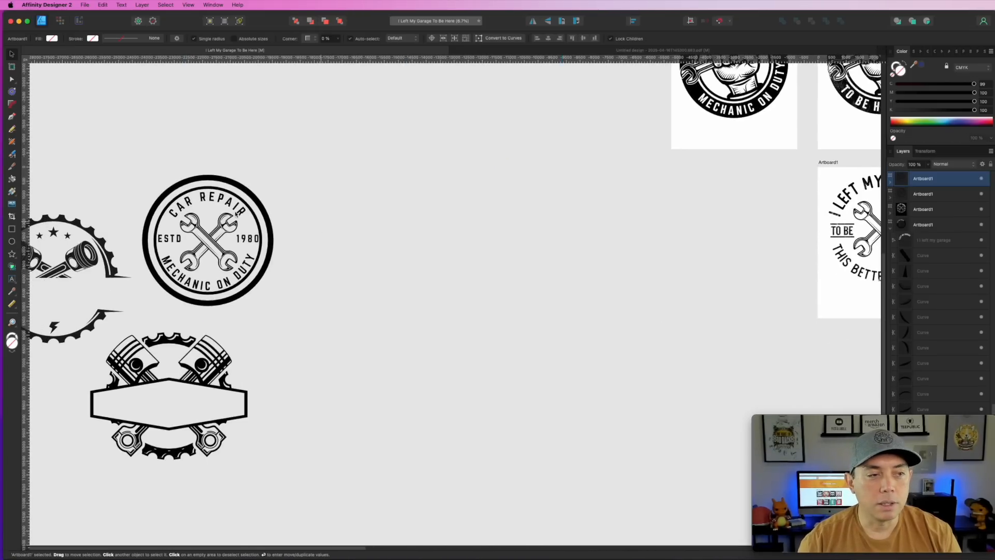
{"action": "left_click_drag", "start_coordinate": [119, 147], "coordinate": [325, 317]}
{"action": "left_click_drag", "start_coordinate": [212, 236], "coordinate": [686, 233]}
{"action": "scroll", "coordinate": [685, 232], "scroll_direction": "up", "scroll_amount": 3}
{"action": "scroll", "coordinate": [688, 241], "scroll_direction": "up", "scroll_amount": 2}
{"action": "scroll", "coordinate": [571, 233], "scroll_direction": "right", "scroll_amount": 10}
{"action": "scroll", "coordinate": [570, 234], "scroll_direction": "up", "scroll_amount": 3}
Delete the thick outer ring and the thin inner ring of the "CAR REPAIR" badge
{"action": "left_click", "coordinate": [440, 218]}
{"action": "key", "text": "a"}
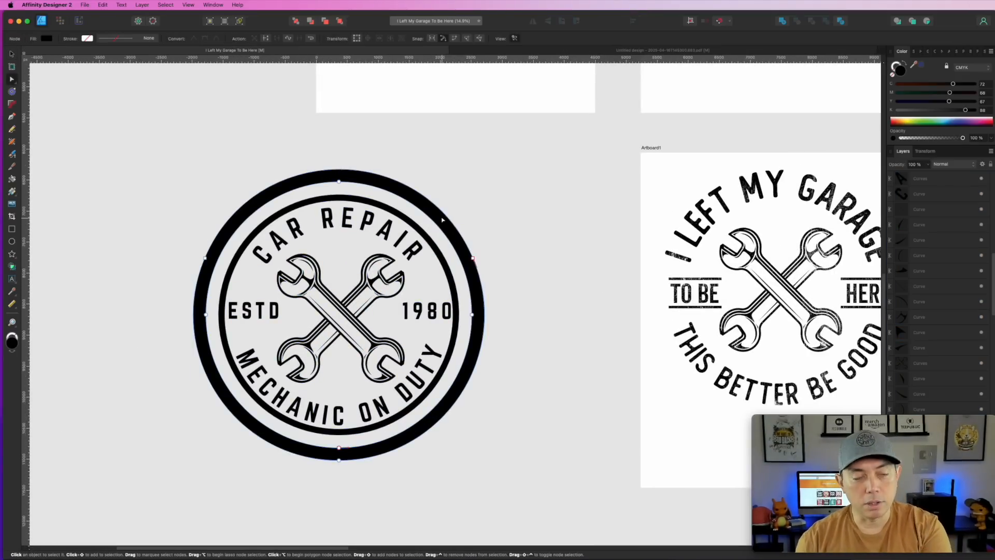
{"action": "key", "text": "Delete"}
{"action": "left_click", "coordinate": [424, 234]}
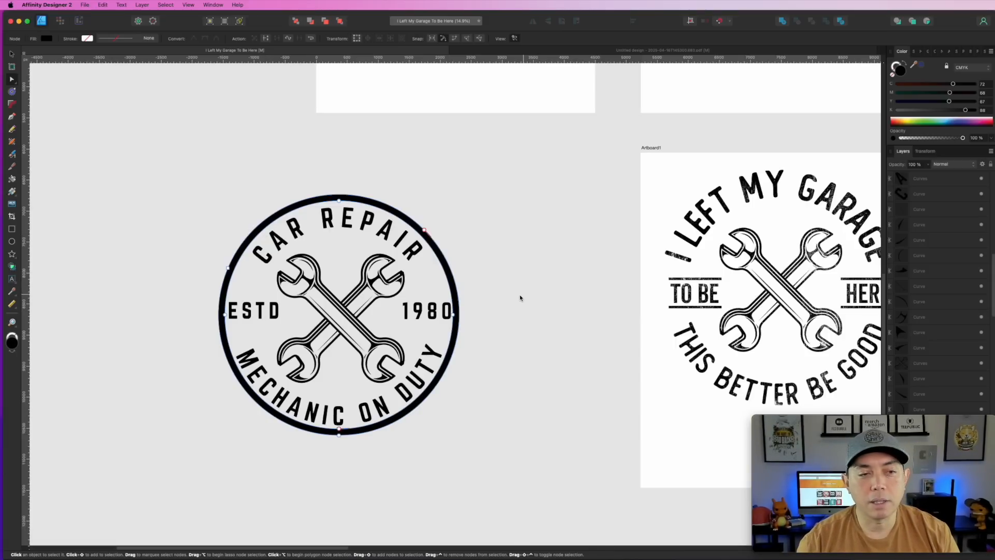
{"action": "key", "text": "Delete"}
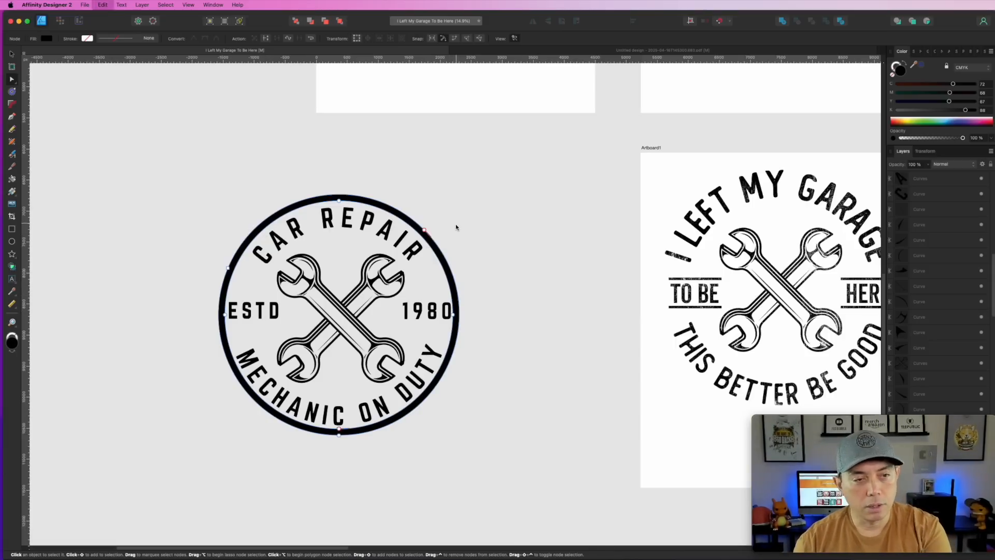
{"action": "key", "text": "v"}
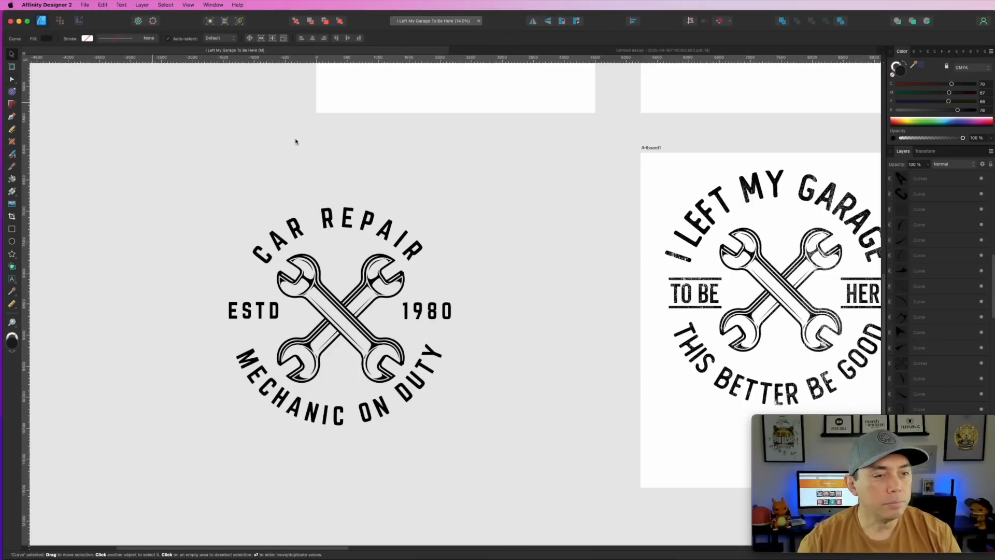
Move the ringless "CAR REPAIR" graphic aside and duplicate the crossed-wrench artboard into the space next to it
{"action": "left_click_drag", "start_coordinate": [203, 186], "coordinate": [564, 490]}
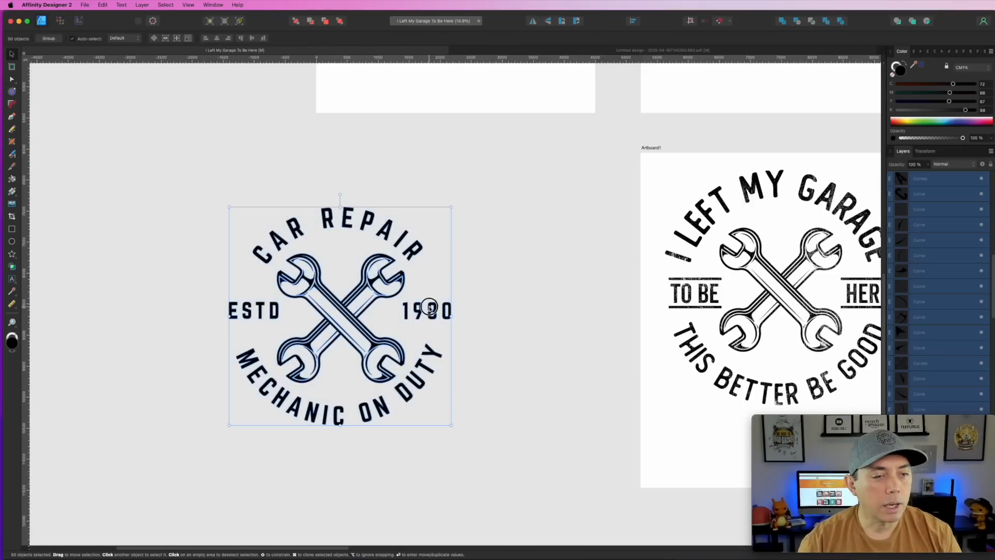
{"action": "left_click_drag", "start_coordinate": [429, 307], "coordinate": [264, 276]}
{"action": "left_click_drag", "start_coordinate": [647, 154], "coordinate": [329, 144]}
{"action": "scroll", "coordinate": [413, 193], "scroll_direction": "down", "scroll_amount": 1}
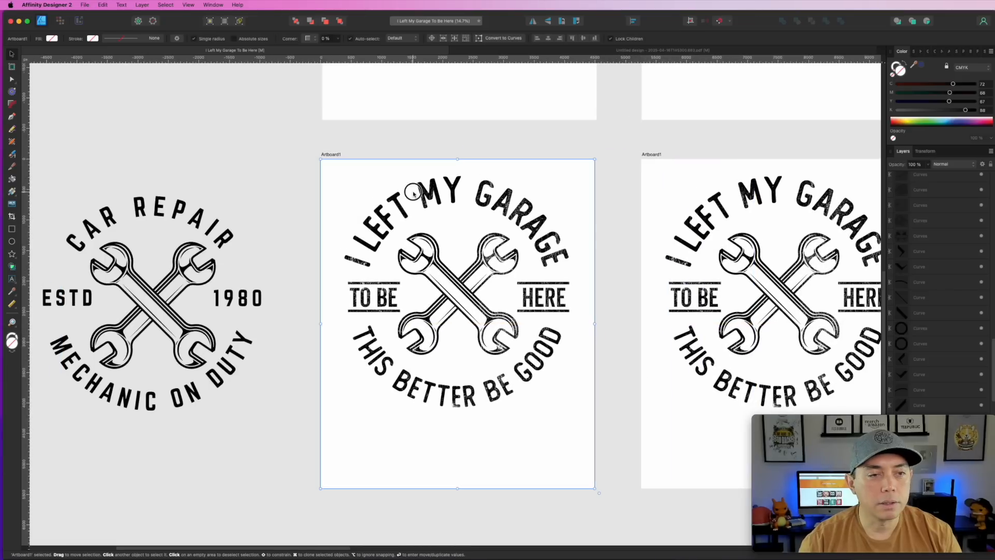
Clear the artwork from the newly duplicated artboard and move the whole "CAR REPAIR" graphic onto it
{"action": "left_click", "coordinate": [453, 202]}
{"action": "key", "text": "Delete"}
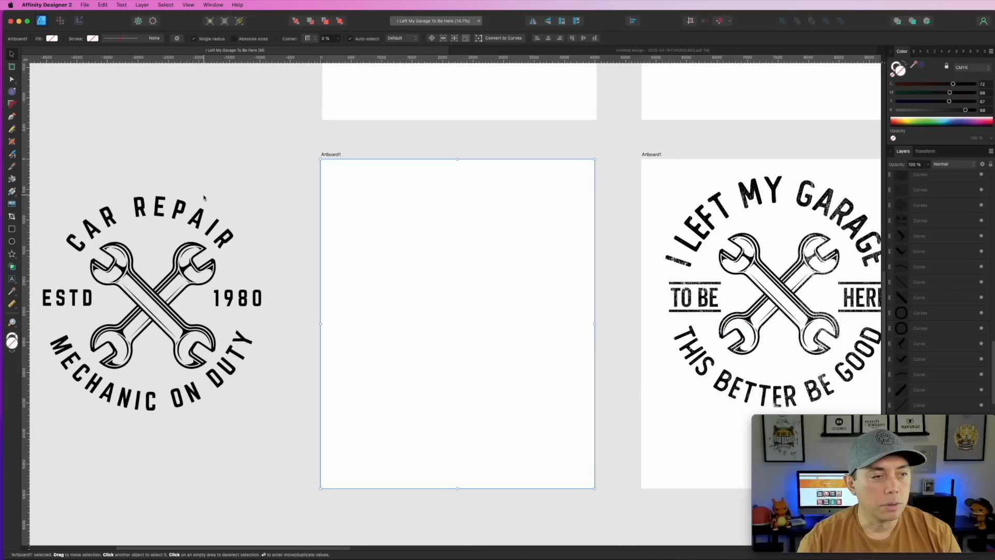
{"action": "left_click", "coordinate": [190, 212]}
{"action": "scroll", "coordinate": [182, 164], "scroll_direction": "left", "scroll_amount": 5}
{"action": "left_click_drag", "start_coordinate": [84, 155], "coordinate": [345, 413]}
{"action": "left_click_drag", "start_coordinate": [288, 342], "coordinate": [611, 336]}
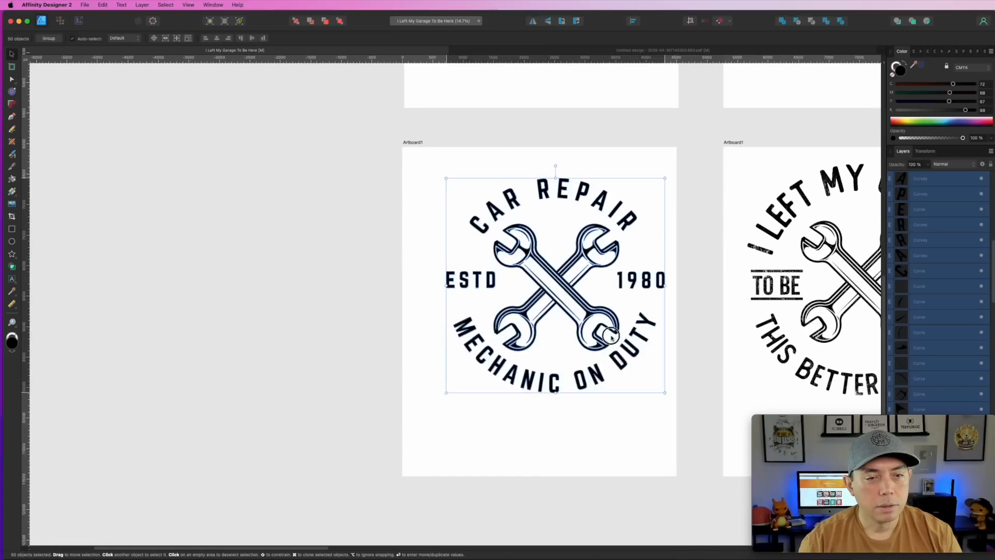
{"action": "left_click", "coordinate": [326, 225]}
{"action": "left_click_drag", "start_coordinate": [326, 224], "coordinate": [218, 264]}
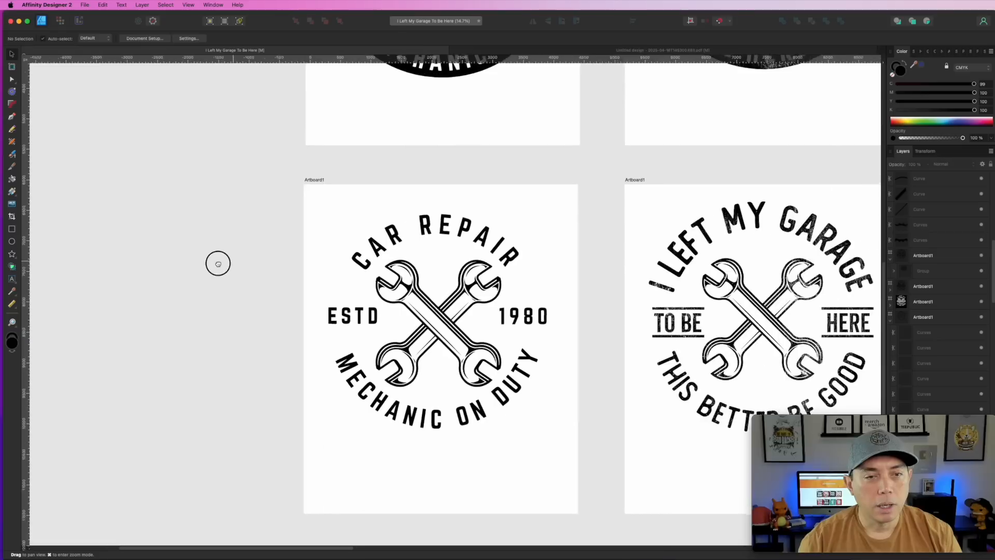
Delete all the arched "CAR REPAIR" letters above the crossed wrenches
{"action": "scroll", "coordinate": [246, 280], "scroll_direction": "right", "scroll_amount": 7}
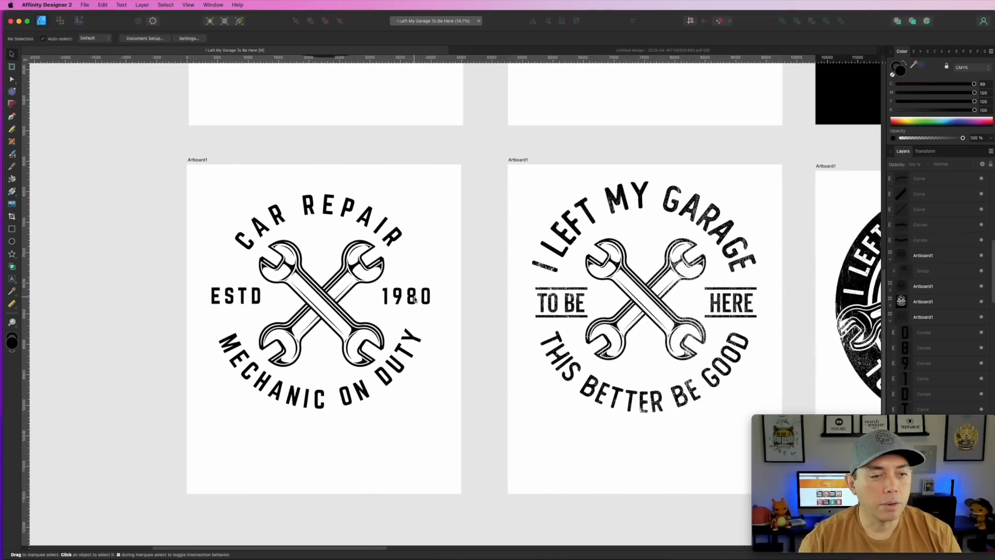
{"action": "left_click", "coordinate": [326, 217]}
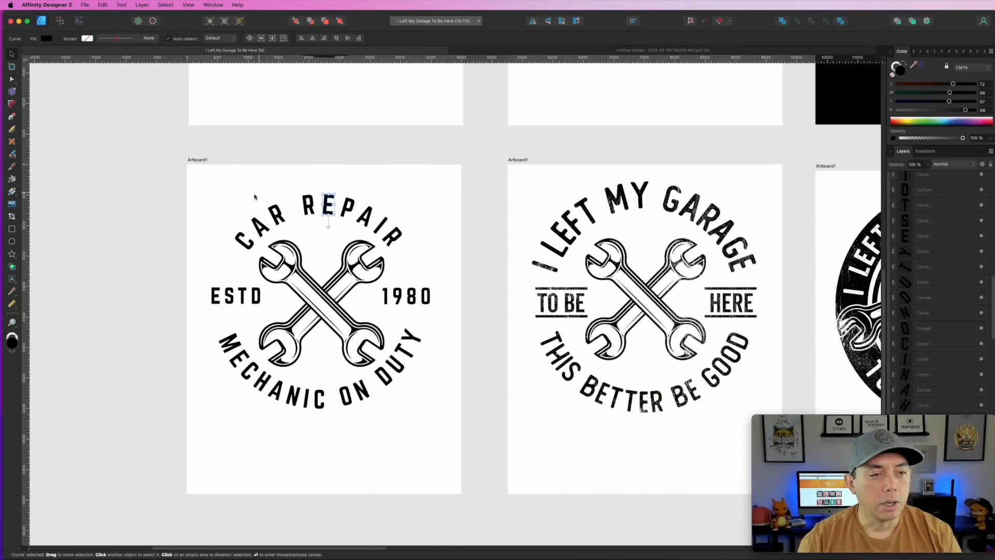
{"action": "left_click", "coordinate": [203, 190]}
{"action": "left_click", "coordinate": [338, 205]}
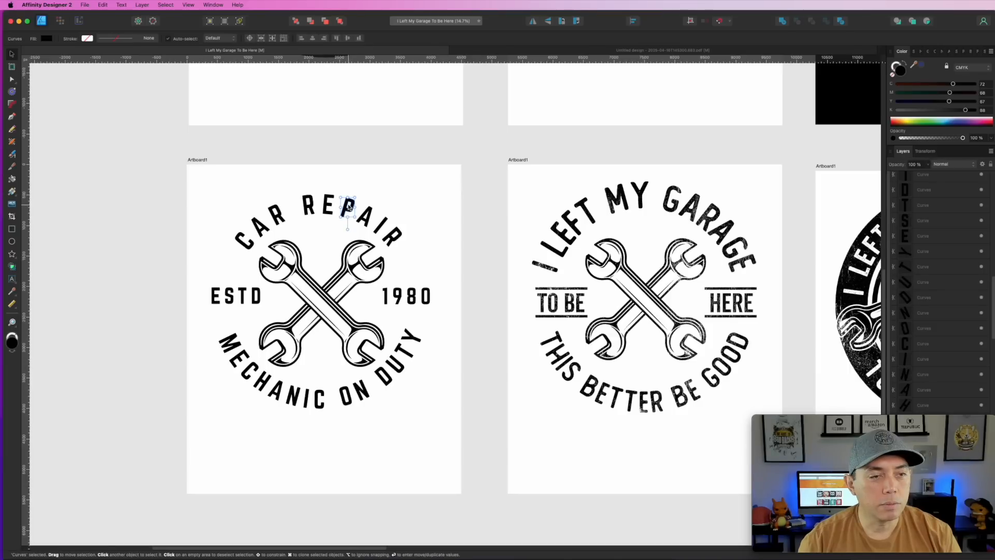
{"action": "left_click", "coordinate": [295, 191]}
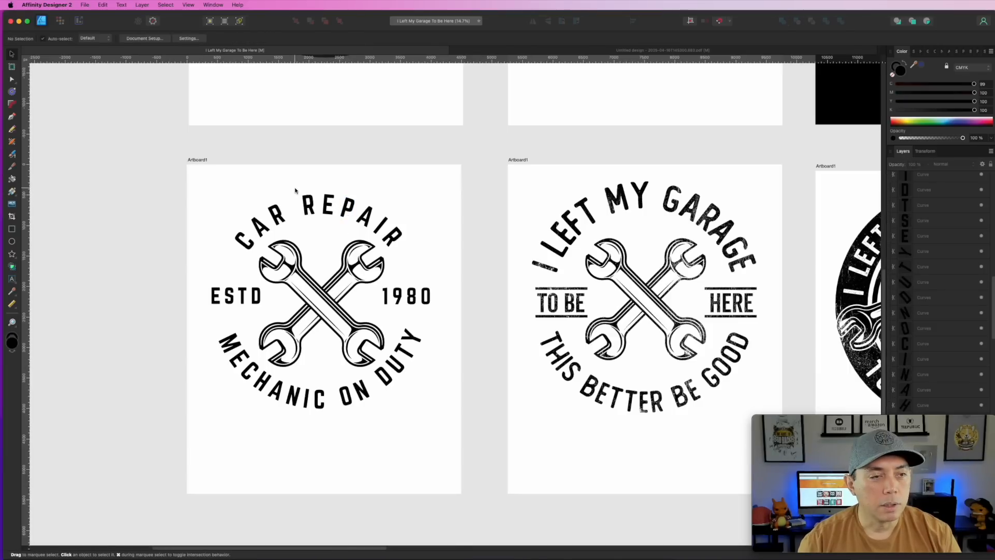
{"action": "left_click_drag", "start_coordinate": [277, 180], "coordinate": [419, 216]}
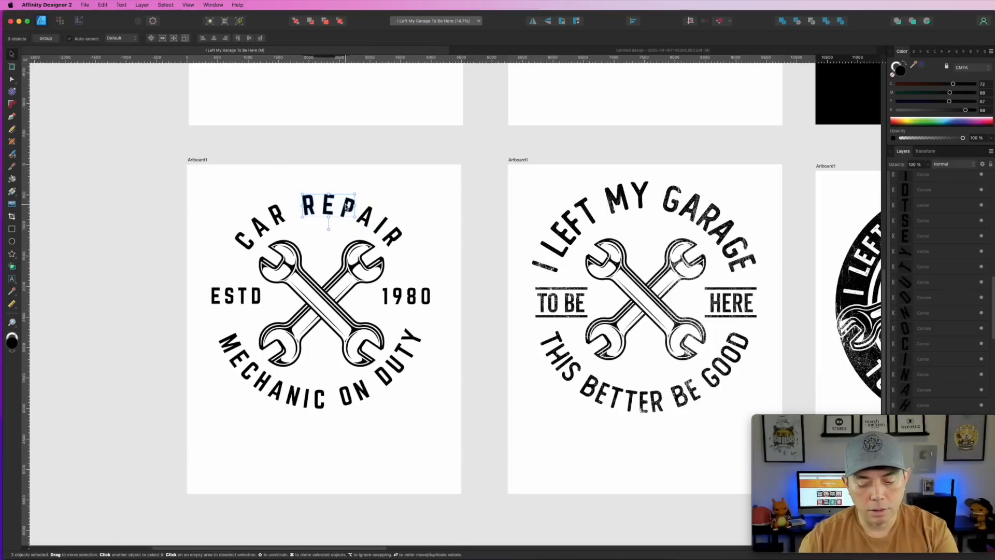
{"action": "key", "text": "Delete"}
{"action": "key", "text": "Delete"}
{"action": "key", "text": "Delete"}
{"action": "key", "text": "Delete"}
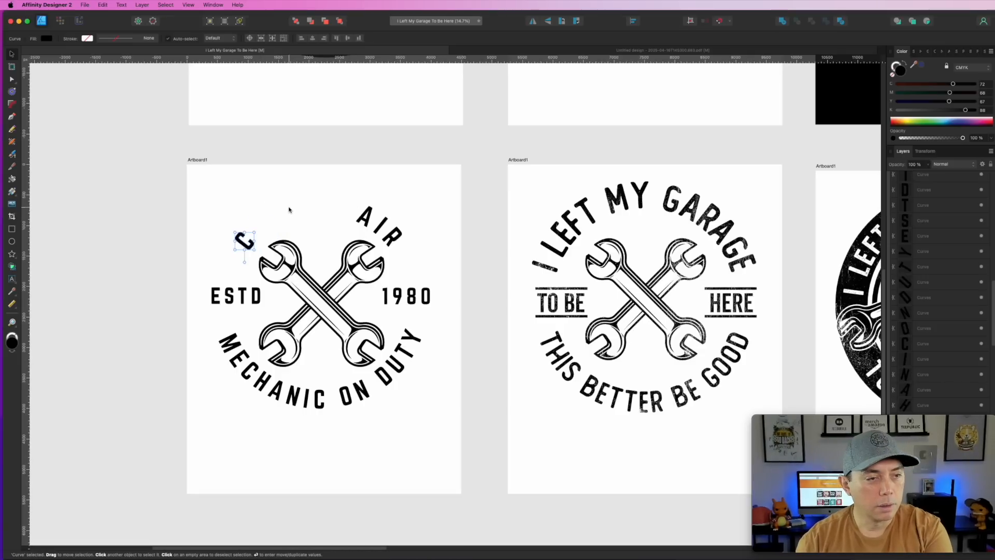
{"action": "left_click", "coordinate": [386, 239]}
{"action": "key", "text": "Delete"}
{"action": "key", "text": "Delete"}
{"action": "key", "text": "Delete"}
Delete the "1980" digits and the curved "MECHANIC ON DUTY" letters around the wrenches, up to the first M
{"action": "left_click_drag", "start_coordinate": [449, 274], "coordinate": [370, 320]}
{"action": "key", "text": "Delete"}
{"action": "left_click", "coordinate": [420, 347]}
{"action": "left_click", "coordinate": [415, 338]}
{"action": "key", "text": "Delete"}
{"action": "left_click_drag", "start_coordinate": [442, 399], "coordinate": [390, 338]}
{"action": "key", "text": "Delete"}
{"action": "left_click_drag", "start_coordinate": [414, 402], "coordinate": [384, 354]}
{"action": "key", "text": "Delete"}
{"action": "key", "text": "Delete"}
{"action": "key", "text": "Delete"}
{"action": "key", "text": "Delete"}
{"action": "key", "text": "Delete"}
{"action": "key", "text": "Delete"}
{"action": "key", "text": "Delete"}
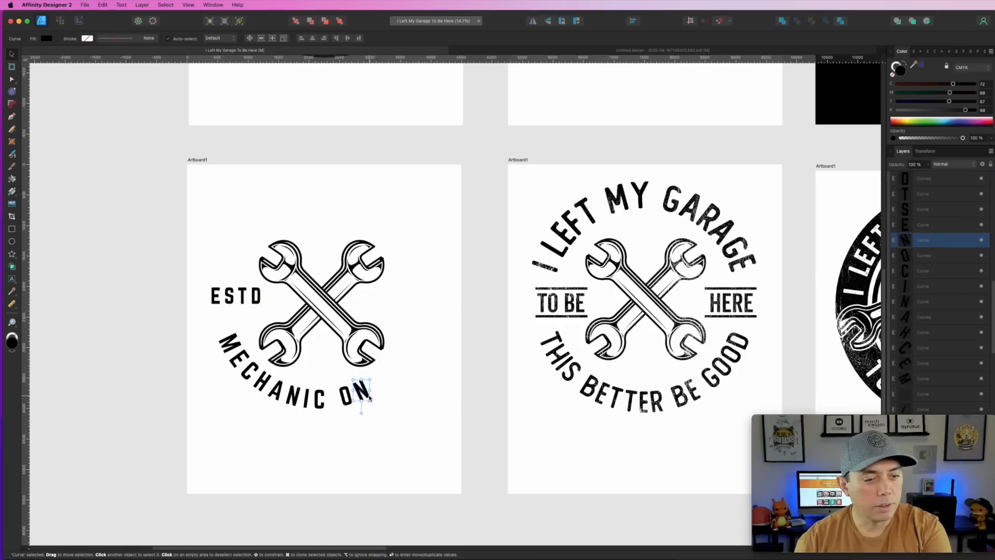
{"action": "key", "text": "Delete"}
{"action": "key", "text": "Delete"}
{"action": "key", "text": "Delete"}
{"action": "key", "text": "Delete"}
{"action": "key", "text": "Delete"}
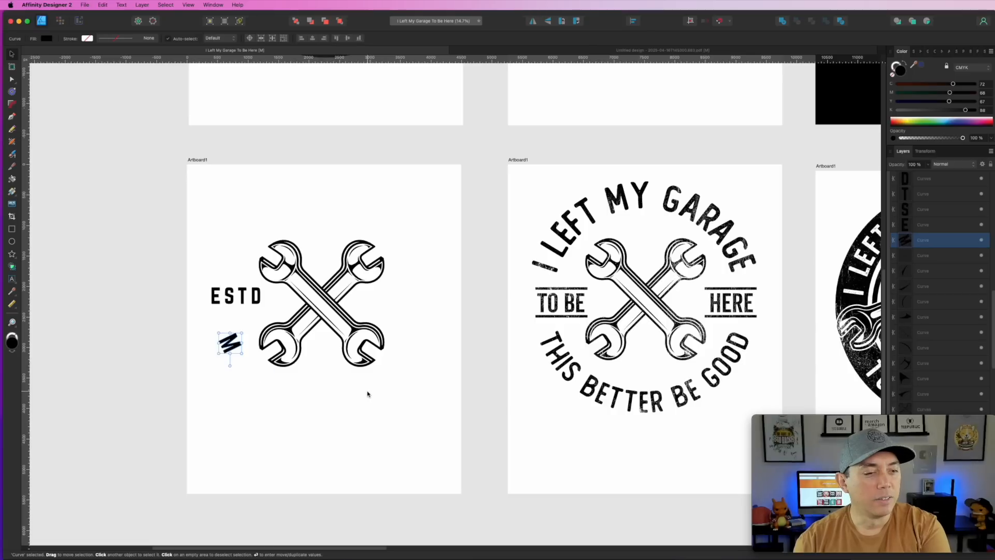
Delete the "ESTD" letters and the leftover M, keeping only the crossed wrenches on the artboard
{"action": "left_click", "coordinate": [242, 297]}
{"action": "key", "text": "Delete"}
{"action": "left_click", "coordinate": [216, 297]}
{"action": "key", "text": "Delete"}
{"action": "key", "text": "Delete"}
{"action": "key", "text": "Delete"}
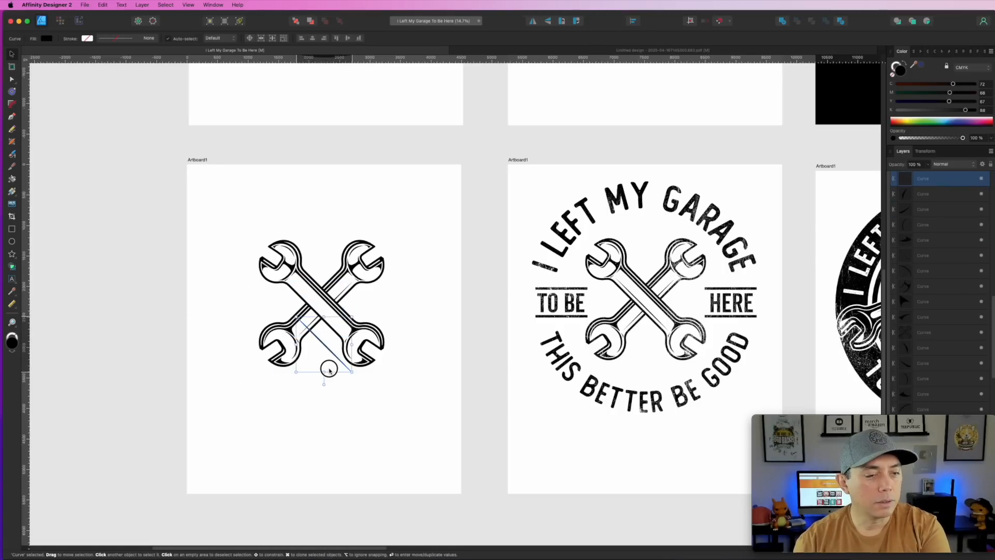
Group all the curves of the crossed wrenches and deselect them
{"action": "left_click", "coordinate": [449, 267]}
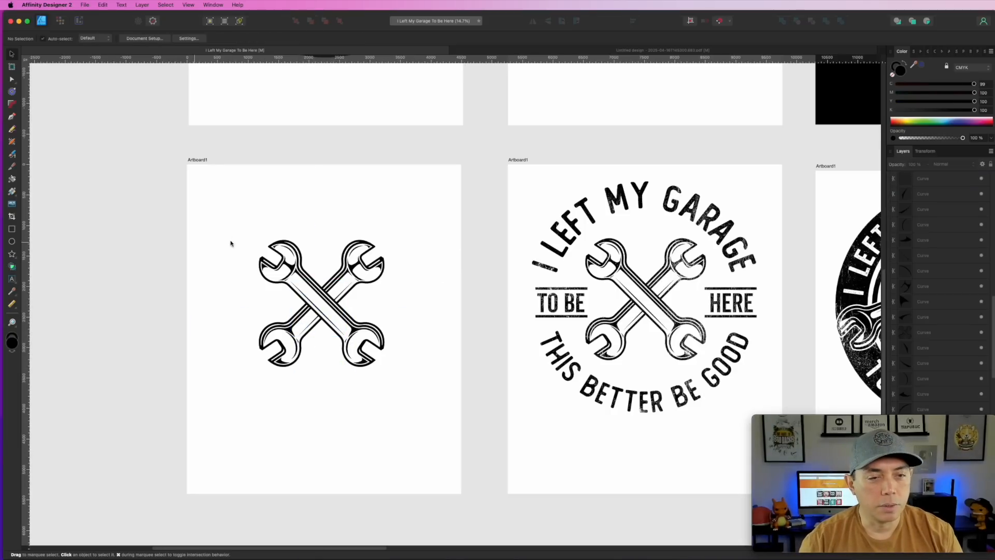
{"action": "left_click_drag", "start_coordinate": [135, 203], "coordinate": [425, 410]}
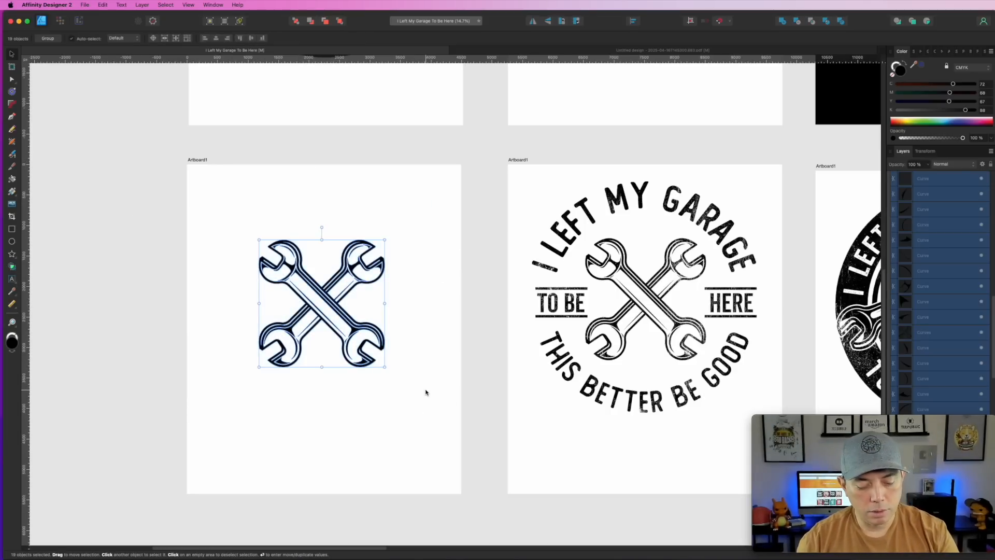
{"action": "key", "text": "super+g"}
{"action": "left_click", "coordinate": [180, 223]}
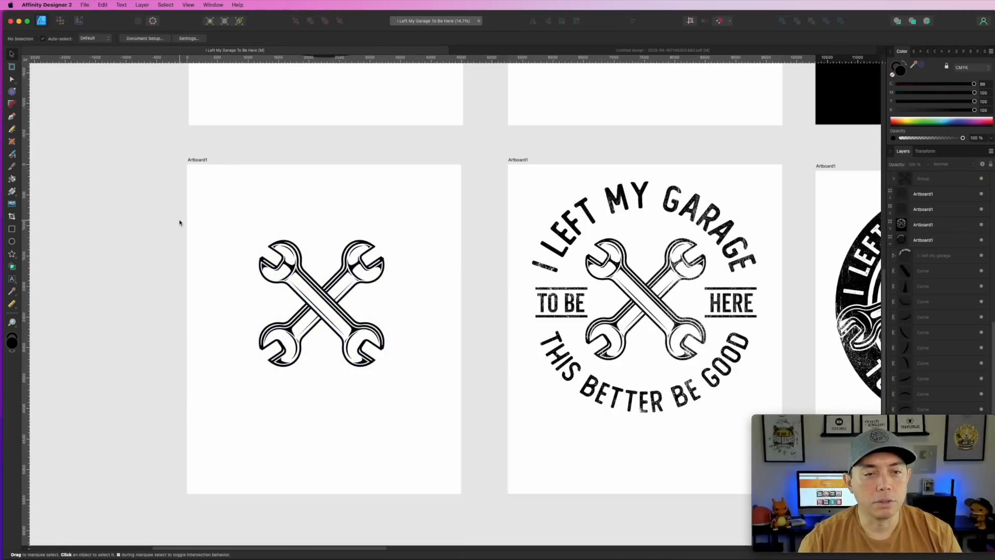
Draw an ellipse around the crossed wrenches, remove its fill and extend its upper edge to make it nearly circular
{"action": "left_click", "coordinate": [13, 241]}
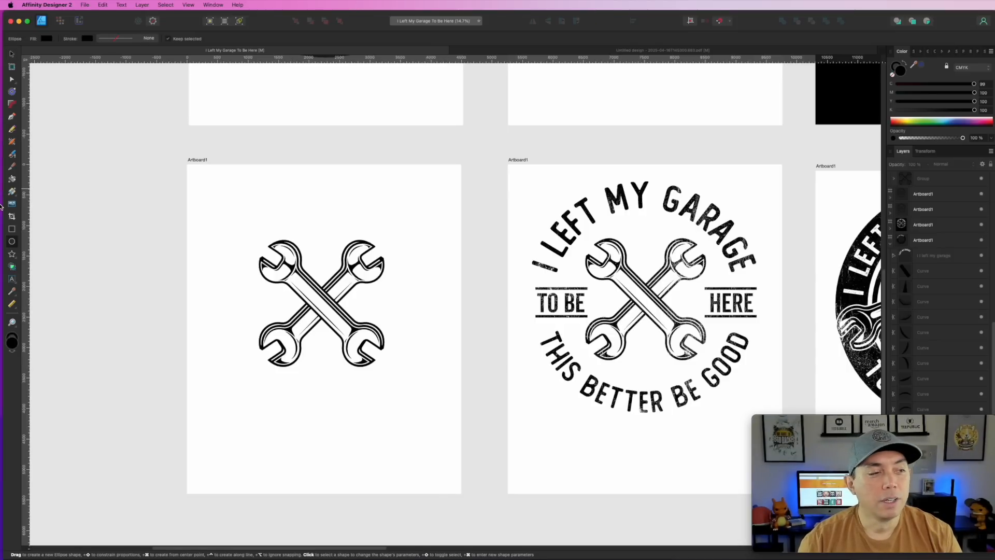
{"action": "left_click_drag", "start_coordinate": [220, 214], "coordinate": [423, 403]}
{"action": "left_click", "coordinate": [893, 76]}
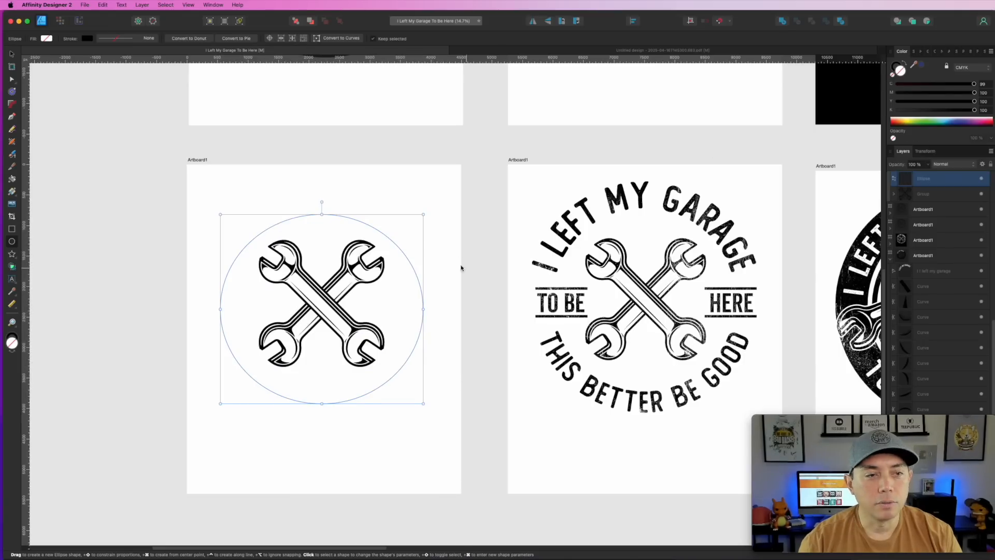
{"action": "left_click_drag", "start_coordinate": [322, 214], "coordinate": [322, 202]}
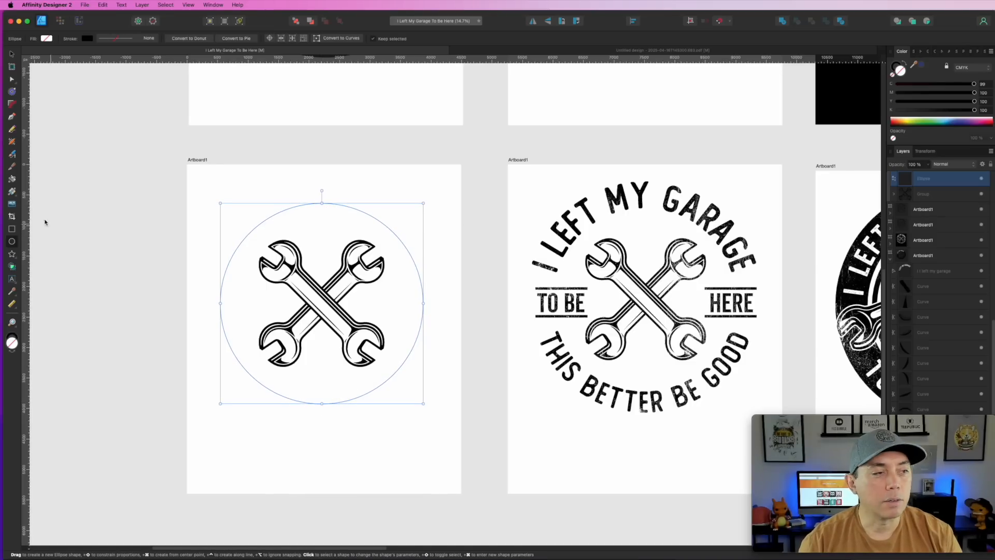
Add a vertical and a horizontal guide crossing at the centre of the ellipse around the wrenches
{"action": "left_click_drag", "start_coordinate": [26, 215], "coordinate": [322, 269]}
{"action": "left_click_drag", "start_coordinate": [353, 60], "coordinate": [386, 303]}
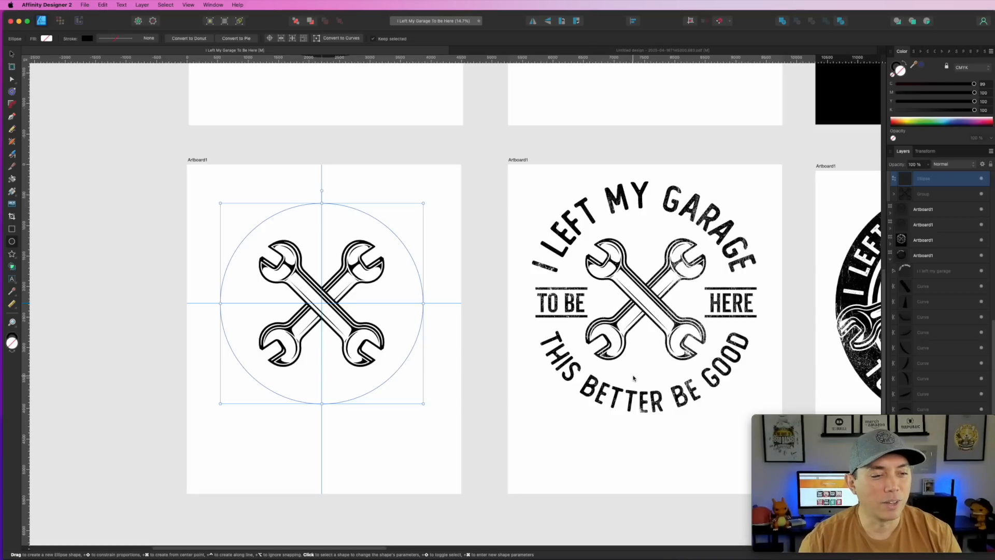
{"action": "left_click", "coordinate": [165, 184]}
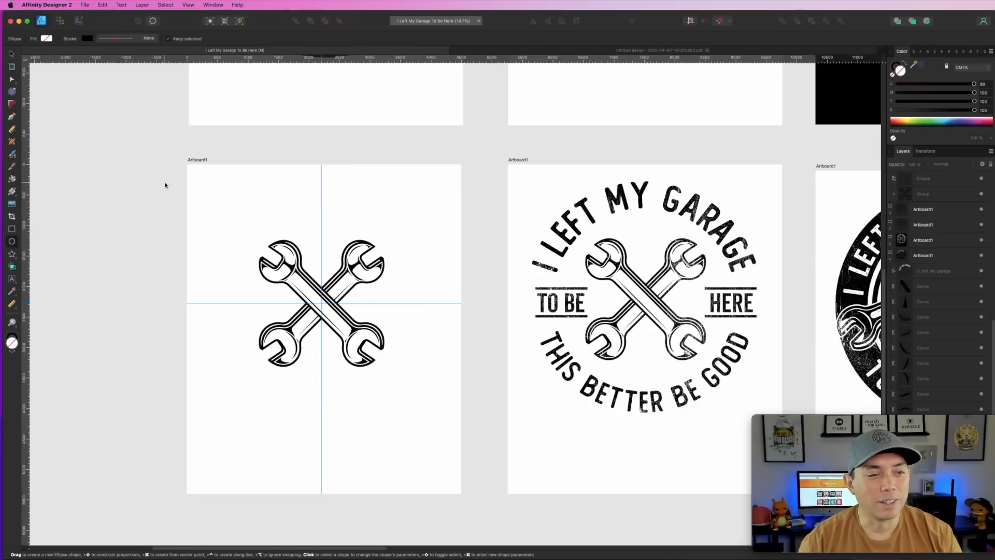
{"action": "left_click_drag", "start_coordinate": [397, 192], "coordinate": [313, 233]}
{"action": "key", "text": "ctrl+z"}
{"action": "key", "text": "Delete"}
{"action": "left_click_drag", "start_coordinate": [322, 303], "coordinate": [423, 403]}
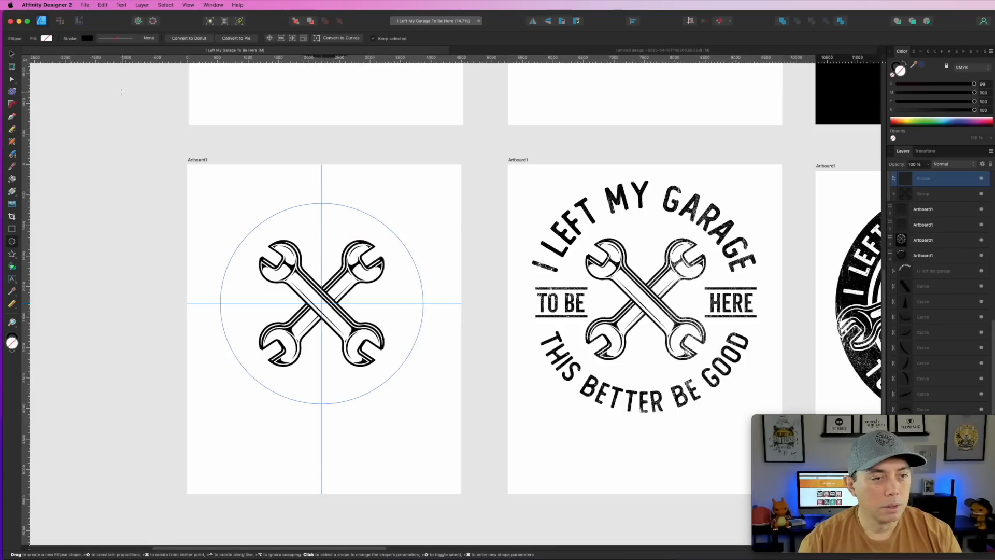
Enter "I left my garage" in black along the circle and set its start and end points on the horizontal guide, arching it over the wrenches
{"action": "left_click", "coordinate": [11, 279]}
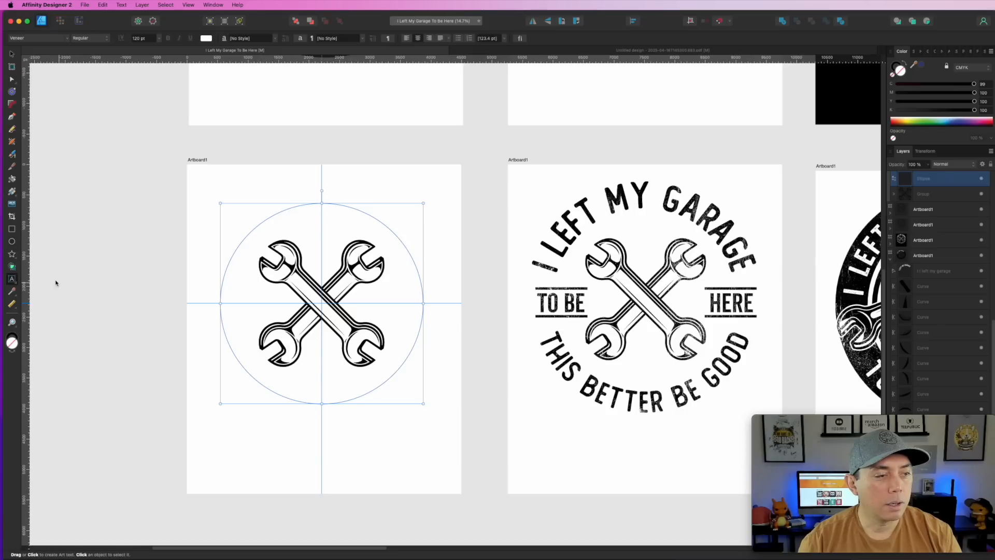
{"action": "left_click", "coordinate": [275, 219]}
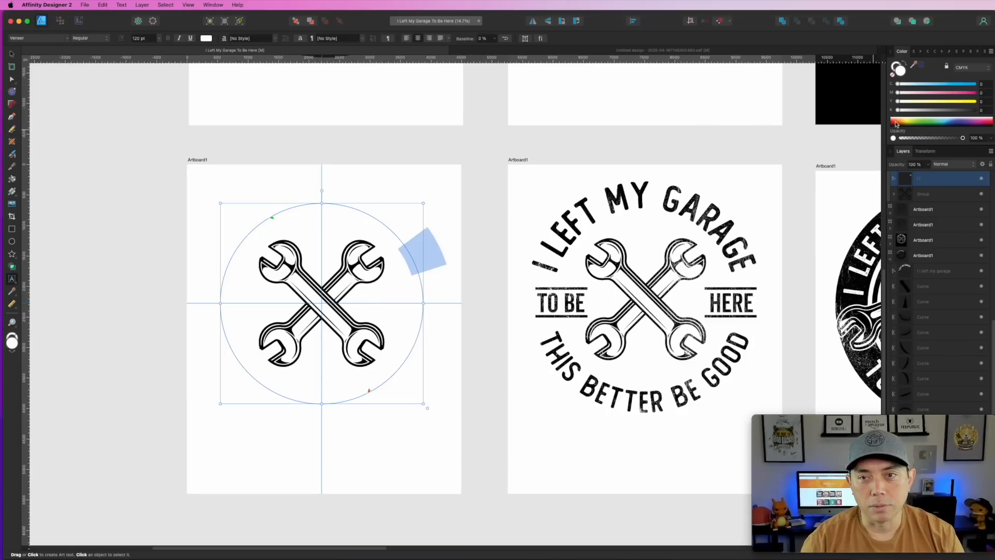
{"action": "left_click", "coordinate": [975, 110]}
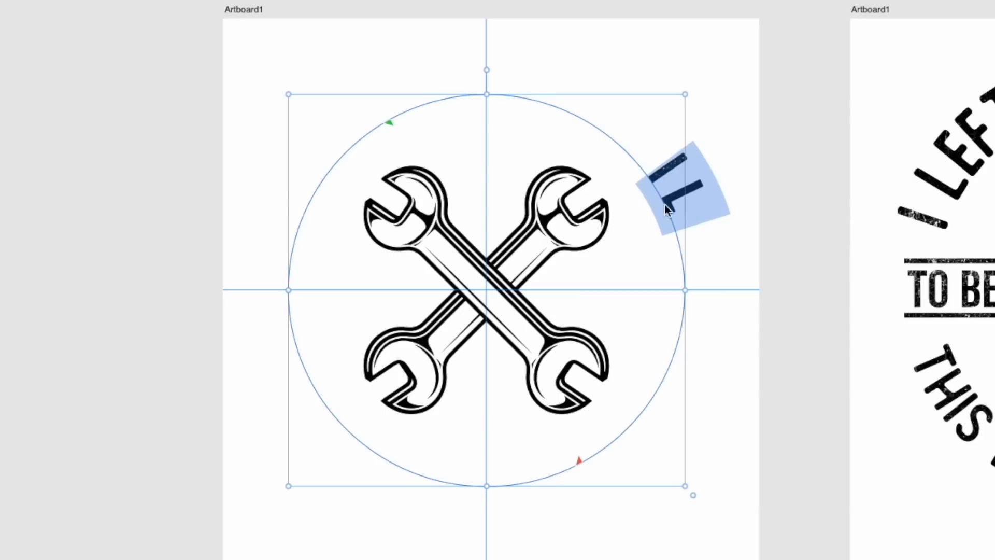
{"action": "left_click", "coordinate": [422, 260]}
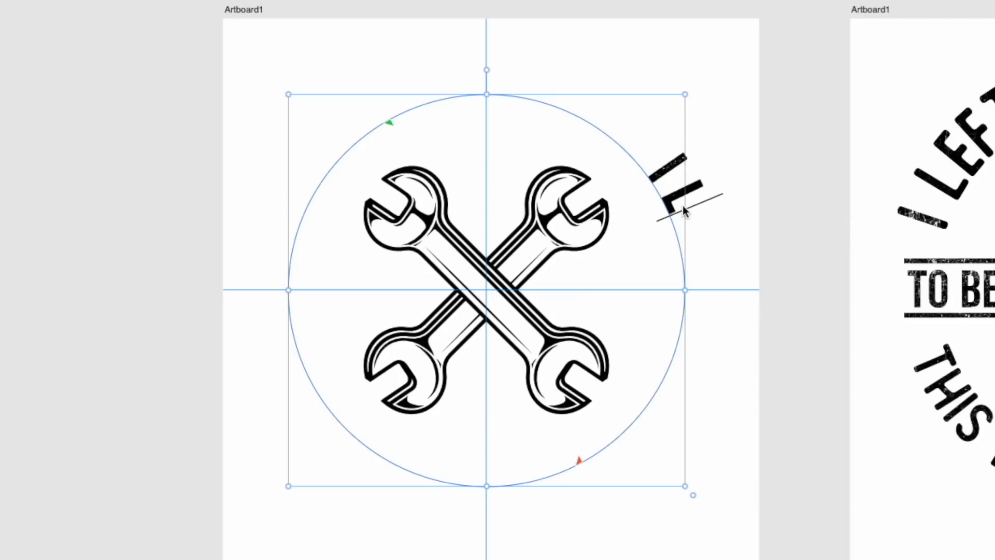
{"action": "type", "text": "EFT MY GARAGE"}
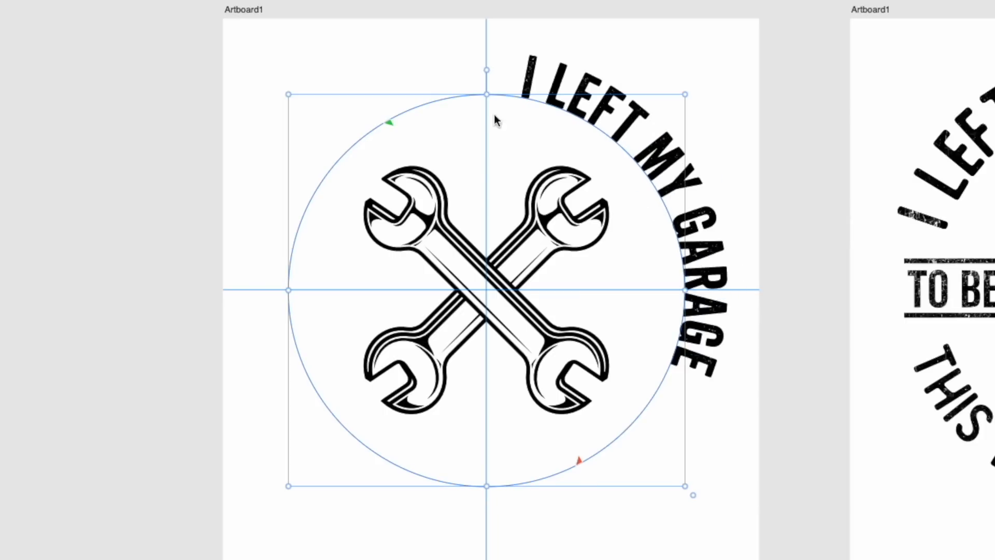
{"action": "mouse_move", "coordinate": [390, 124]}
{"action": "left_mouse_down"}
{"action": "mouse_move", "coordinate": [280, 222]}
{"action": "mouse_move", "coordinate": [263, 291]}
{"action": "left_mouse_up"}
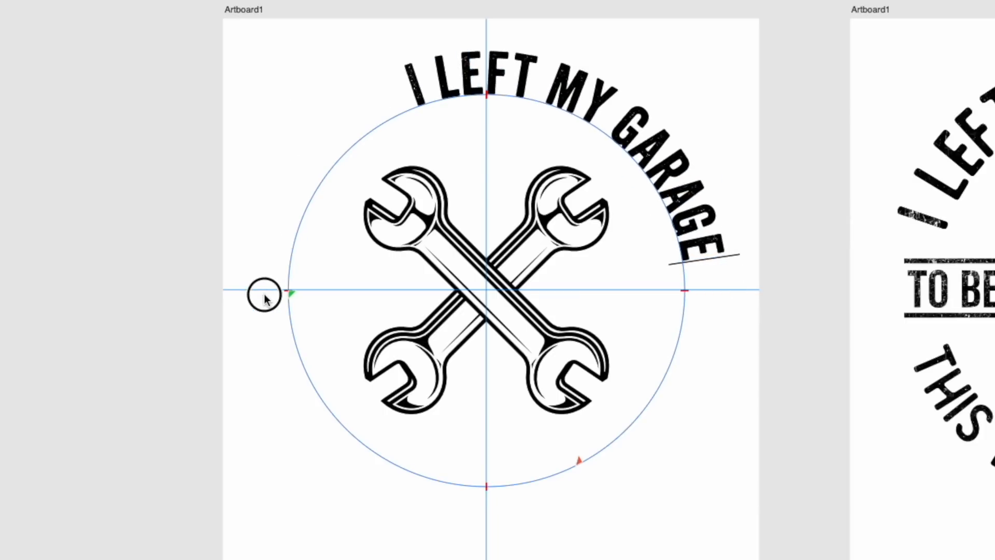
{"action": "mouse_move", "coordinate": [579, 463]}
{"action": "left_mouse_down"}
{"action": "mouse_move", "coordinate": [667, 337]}
{"action": "mouse_move", "coordinate": [684, 282]}
{"action": "mouse_move", "coordinate": [682, 303]}
{"action": "mouse_move", "coordinate": [683, 291]}
{"action": "left_mouse_up"}
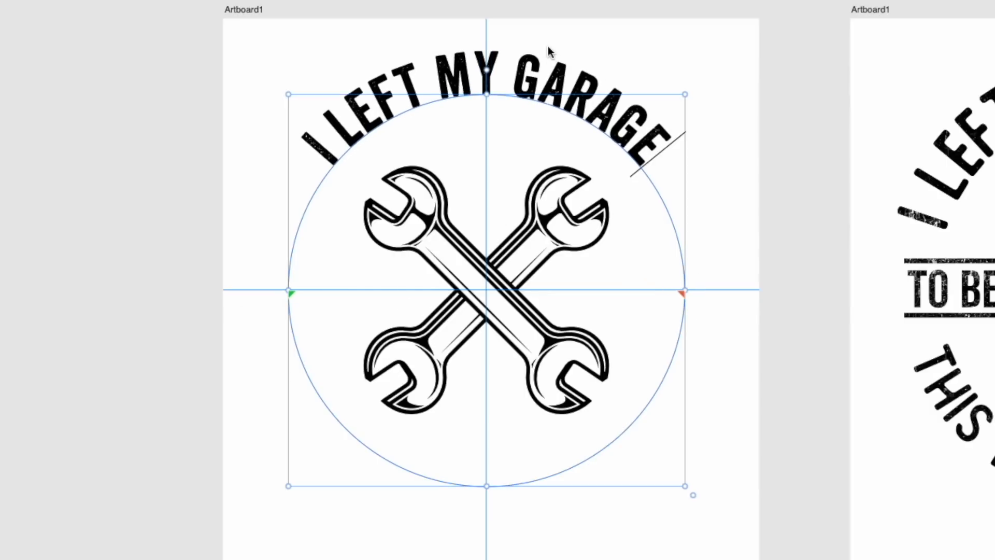
Try favourite fonts such as SantElia Script and Prisma on the whole curved text and set it in The Foregen
{"action": "triple_click", "coordinate": [547, 89]}
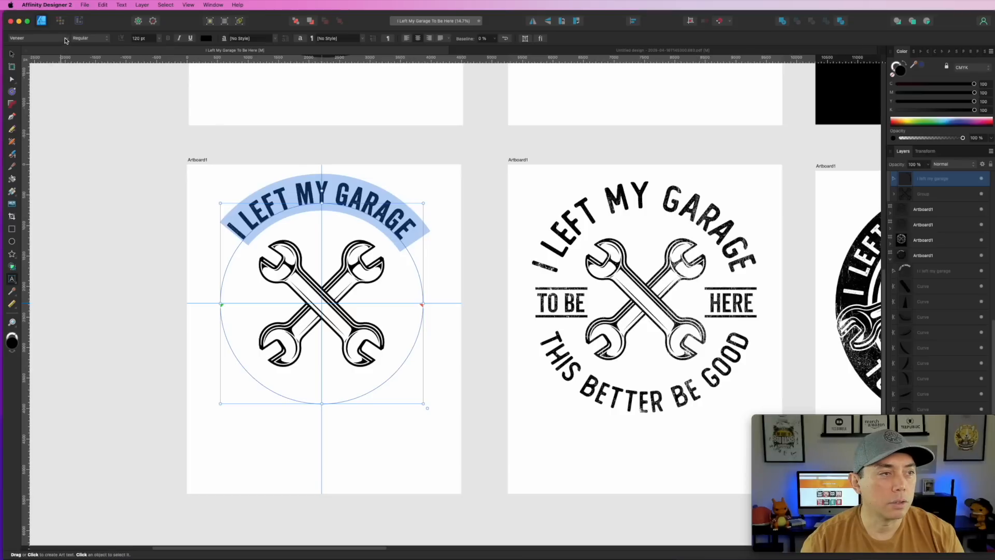
{"action": "left_click", "coordinate": [66, 39]}
{"action": "left_click", "coordinate": [94, 507]}
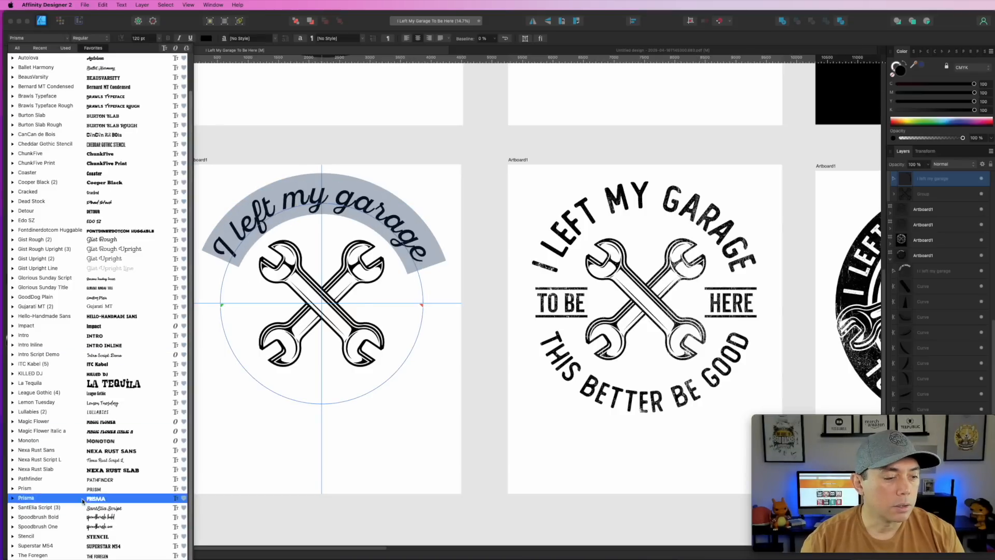
{"action": "left_click", "coordinate": [92, 498]}
{"action": "left_click", "coordinate": [91, 479]}
{"action": "left_click", "coordinate": [88, 488]}
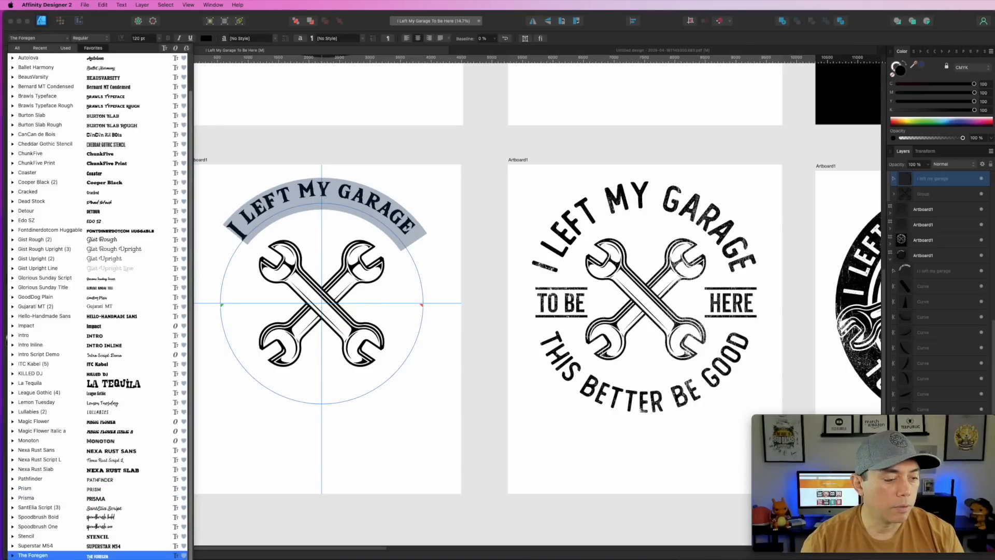
{"action": "left_click", "coordinate": [90, 556]}
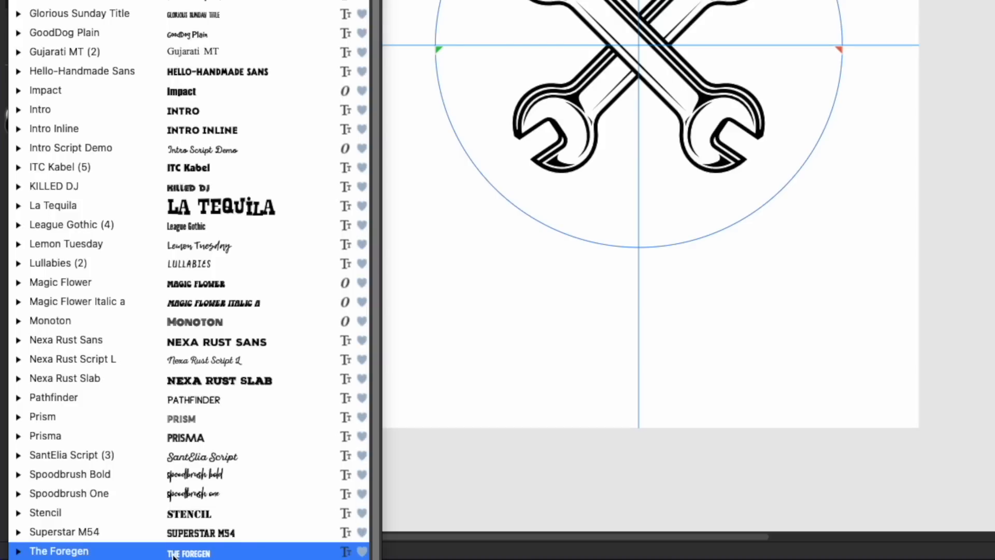
Set the curved "I LEFT MY GARAGE" text in The Foregen font at 150 pt
{"action": "key", "text": "Escape"}
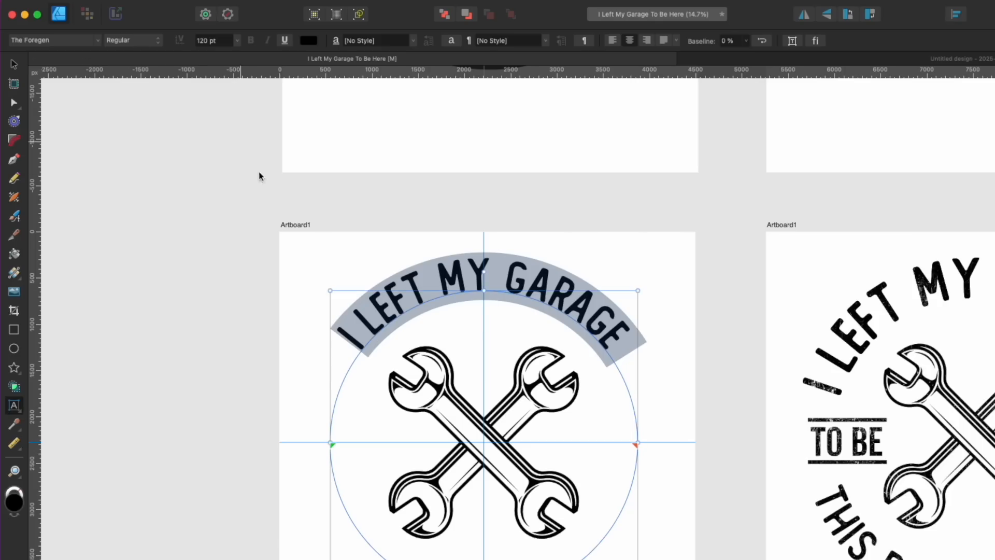
{"action": "left_click", "coordinate": [414, 293]}
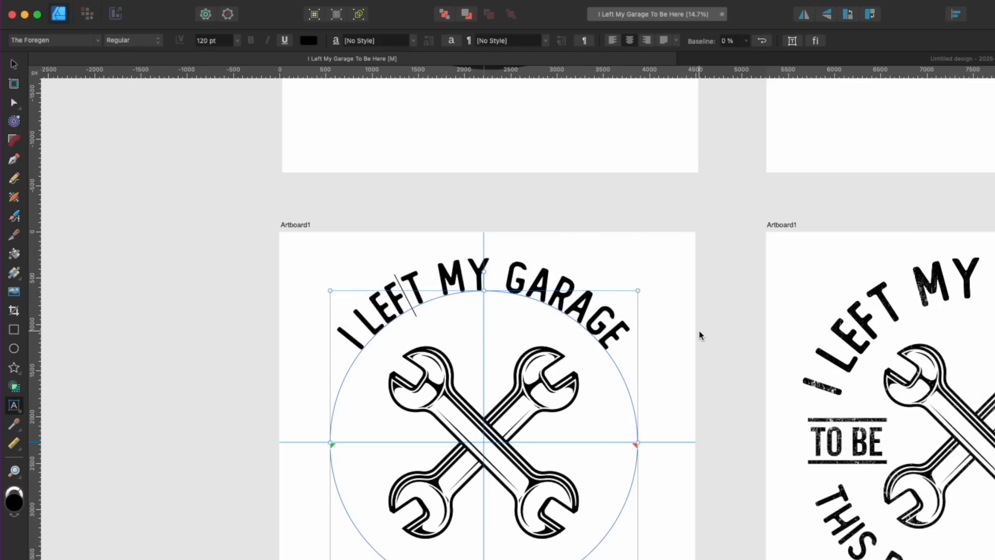
{"action": "triple_click", "coordinate": [404, 300]}
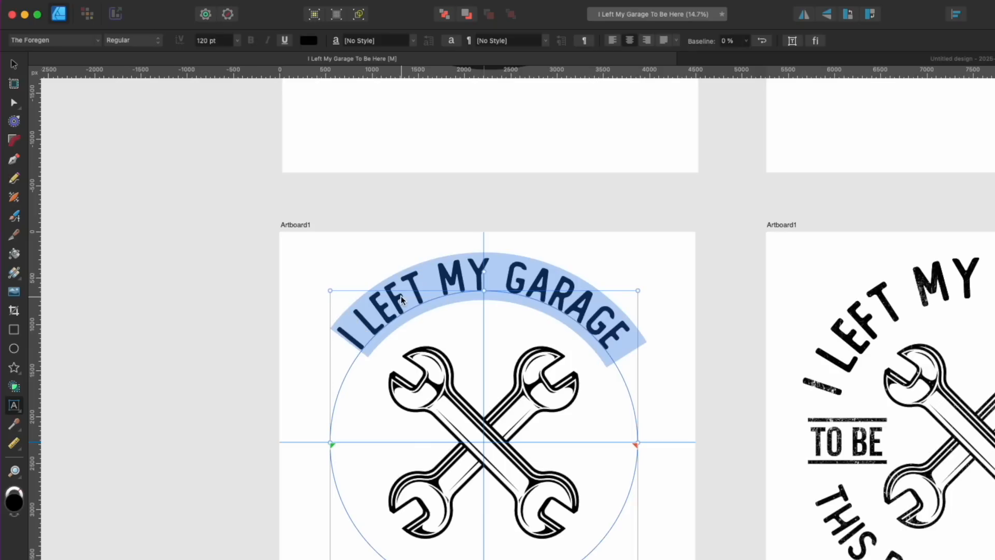
{"action": "left_click", "coordinate": [211, 41]}
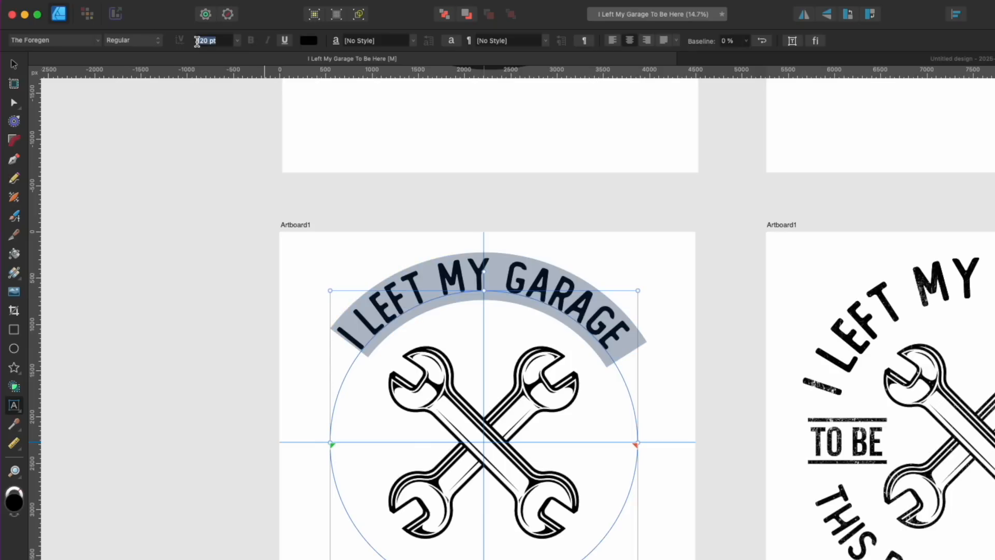
{"action": "type", "text": "150"}
{"action": "key", "text": "Return"}
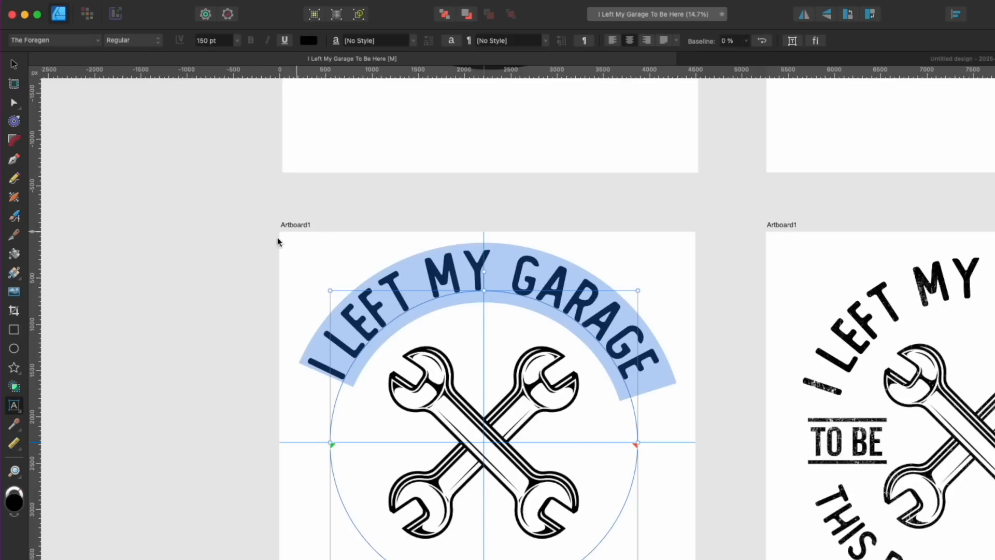
{"action": "key", "text": "Escape"}
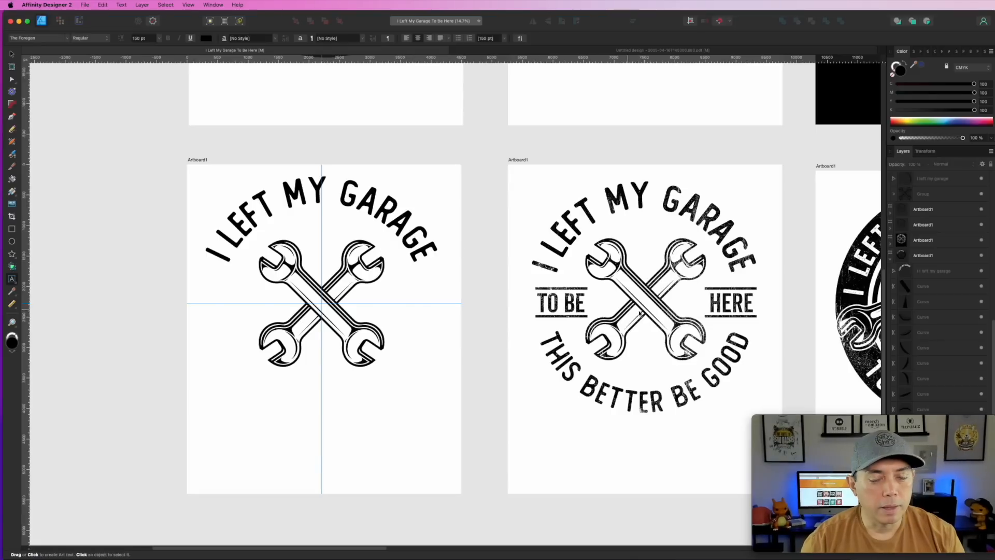
Check the font of the reference design's "TO BE" text and add a separate "to be" text below the wrenches
{"action": "left_click", "coordinate": [534, 298]}
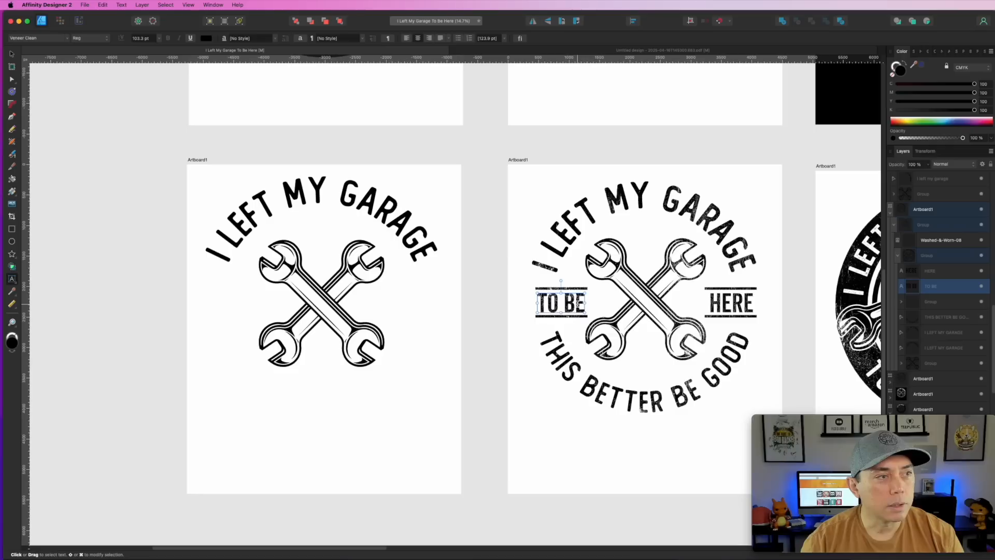
{"action": "left_click", "coordinate": [12, 53]}
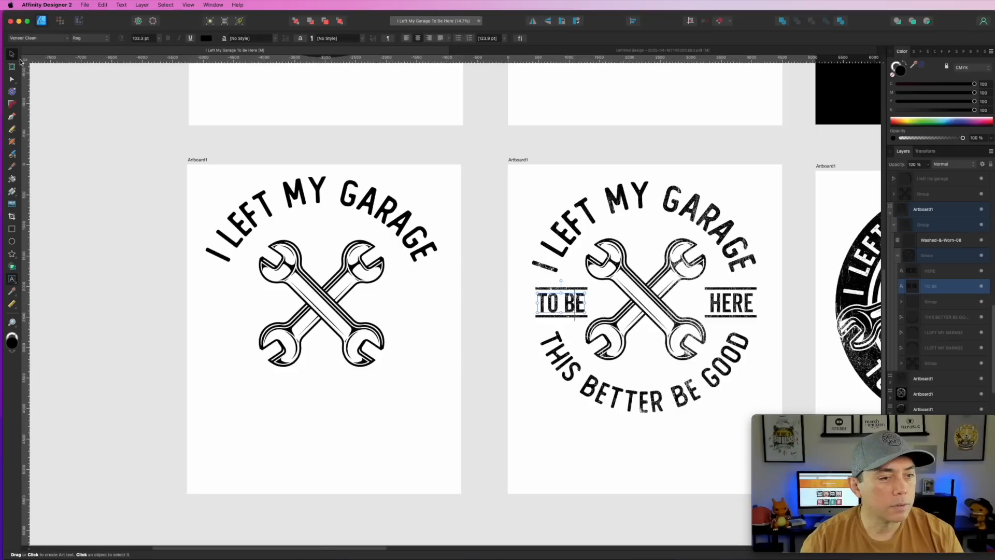
{"action": "left_click", "coordinate": [187, 152]}
{"action": "left_click", "coordinate": [12, 280]}
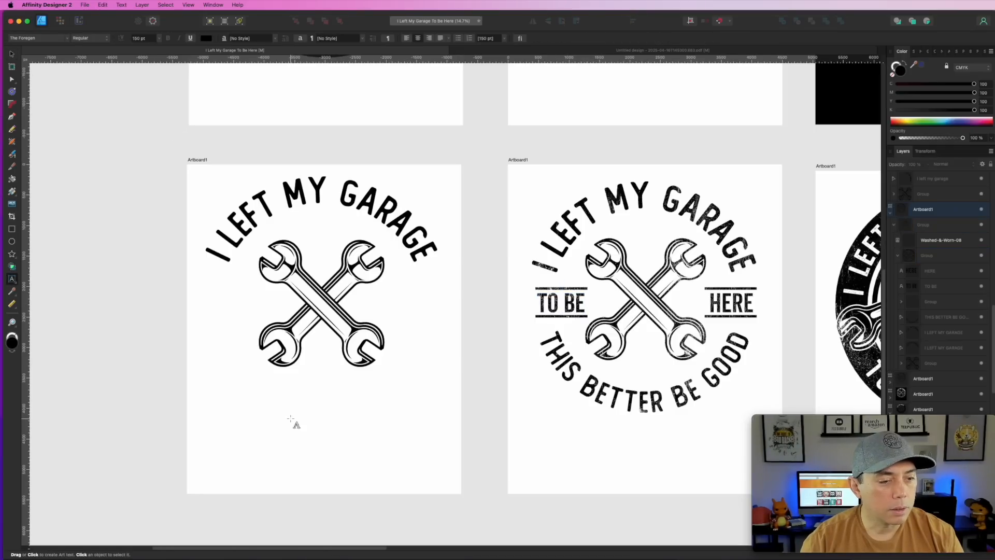
{"action": "left_click", "coordinate": [291, 419]}
{"action": "type", "text": "to be"}
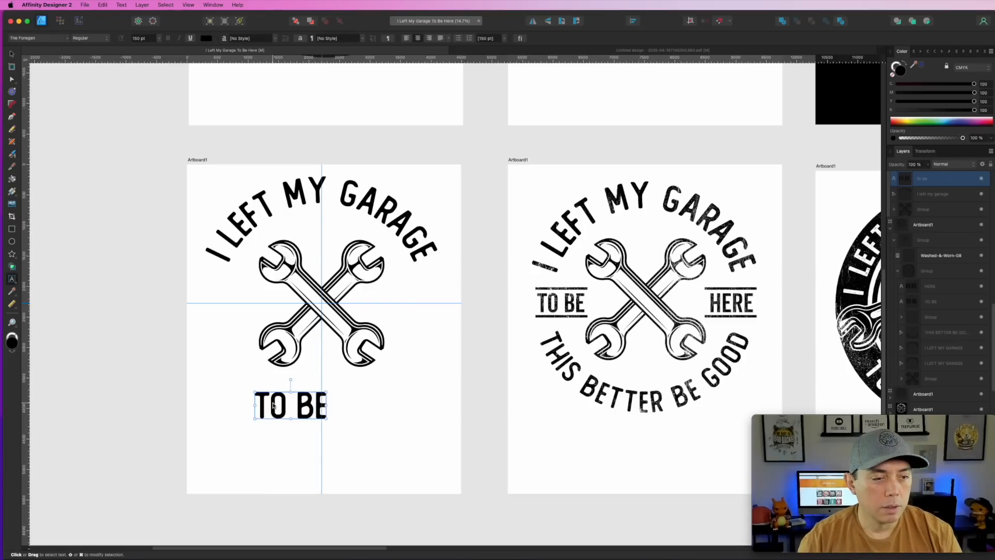
{"action": "key", "text": "Escape"}
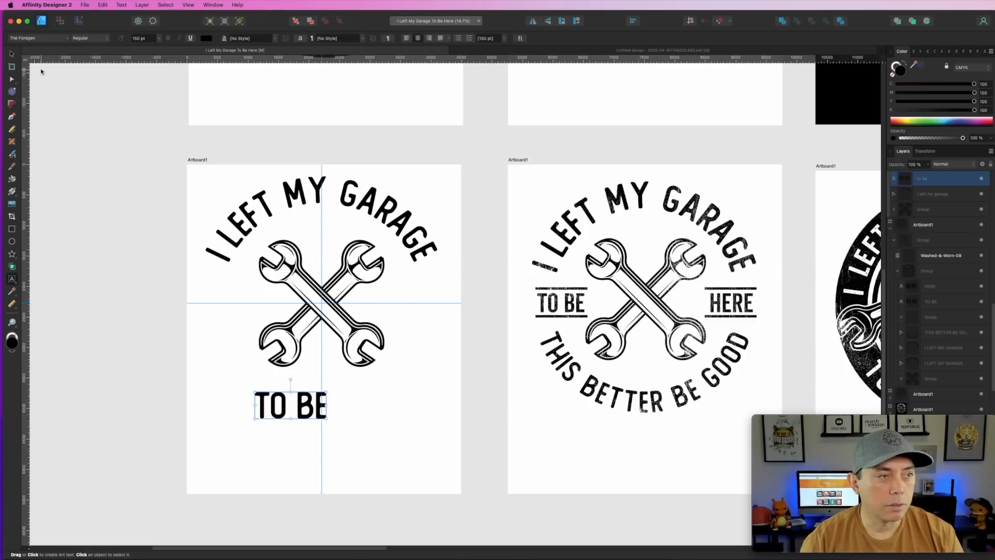
Change the new "TO BE" text to the Veneer font and place it, scaled to about 109 pt, beside the wrenches on the left
{"action": "triple_click", "coordinate": [279, 400]}
{"action": "left_click", "coordinate": [64, 40]}
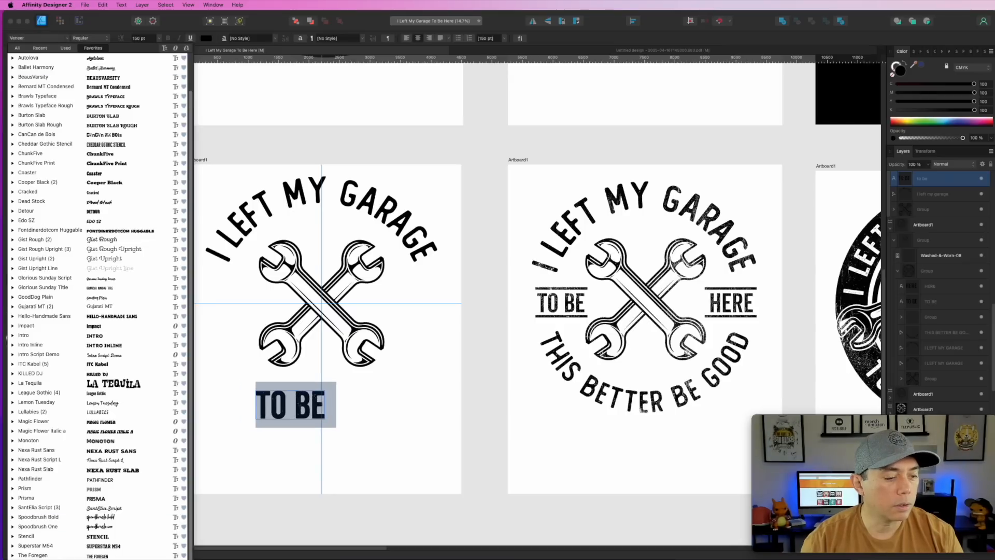
{"action": "left_click", "coordinate": [79, 289]}
{"action": "left_click", "coordinate": [12, 53]}
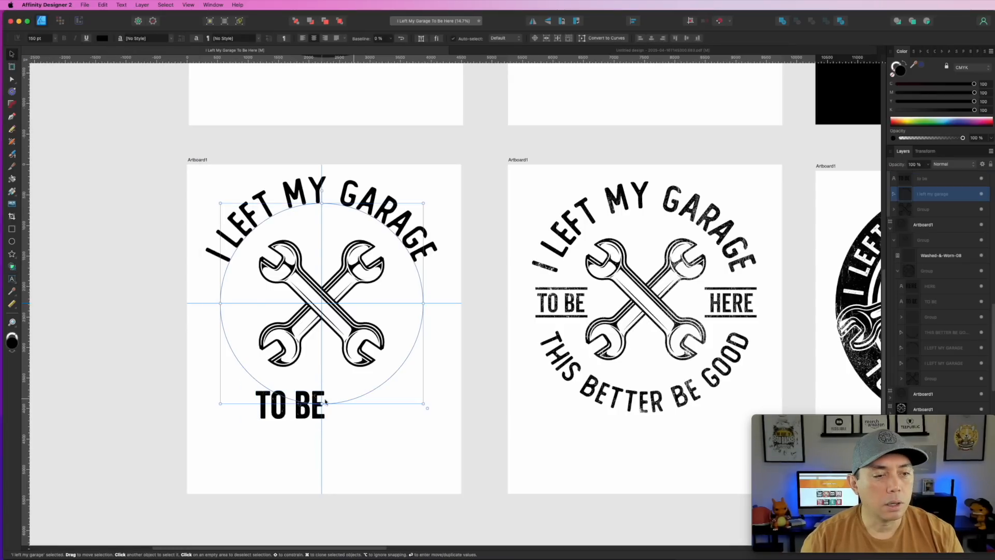
{"action": "left_click_drag", "start_coordinate": [325, 418], "coordinate": [245, 303]}
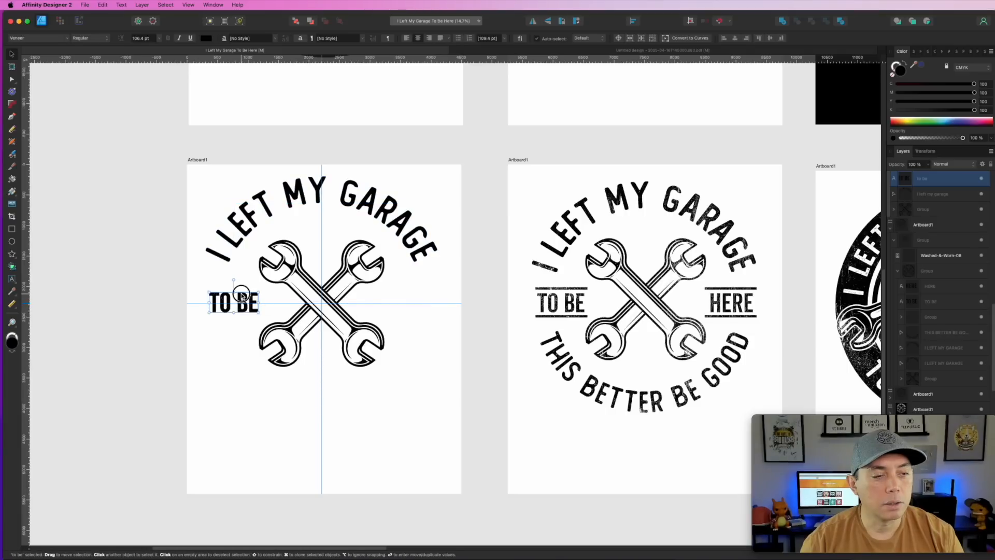
Duplicate "TO BE" to the right side of the wrenches, change the copy's wording to "here" and nudge it into position
{"action": "left_click_drag", "start_coordinate": [241, 296], "coordinate": [417, 301]}
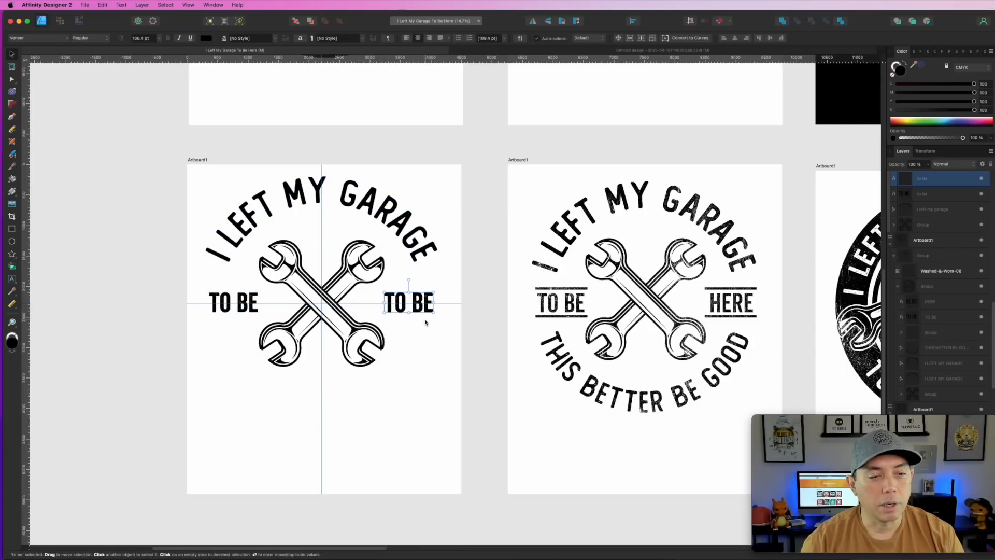
{"action": "double_click", "coordinate": [419, 300]}
{"action": "left_click", "coordinate": [419, 301]}
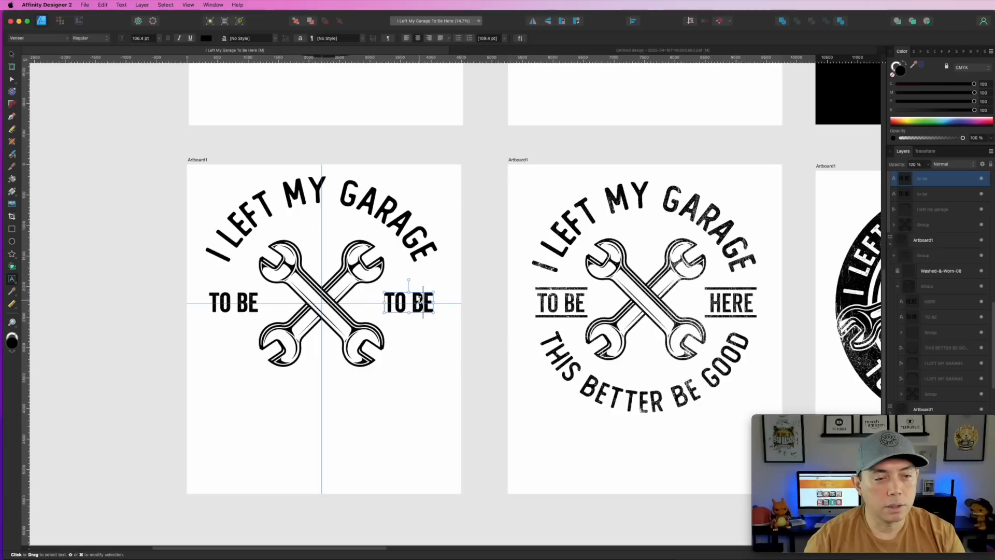
{"action": "double_click", "coordinate": [419, 301]}
{"action": "triple_click", "coordinate": [419, 301]}
{"action": "type", "text": "here"}
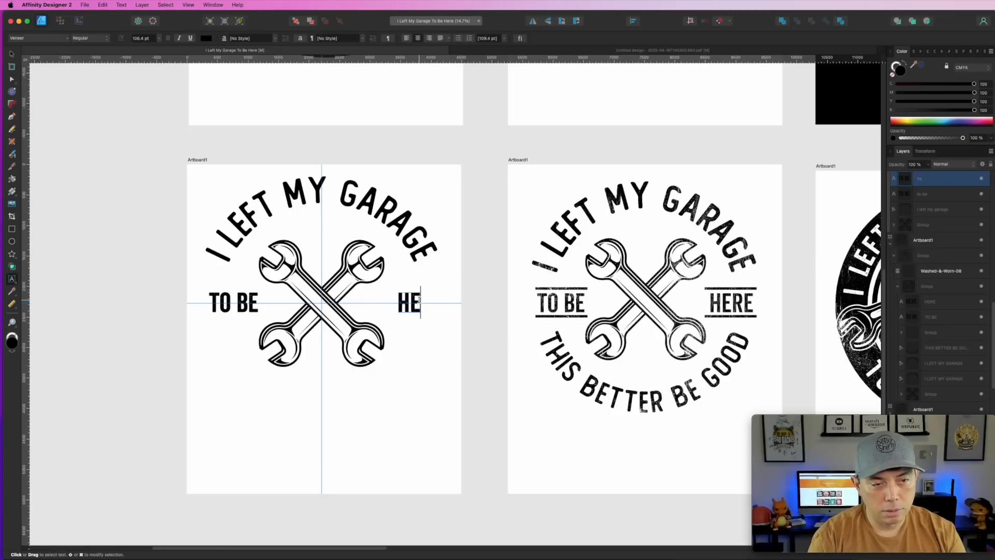
{"action": "left_click", "coordinate": [12, 54]}
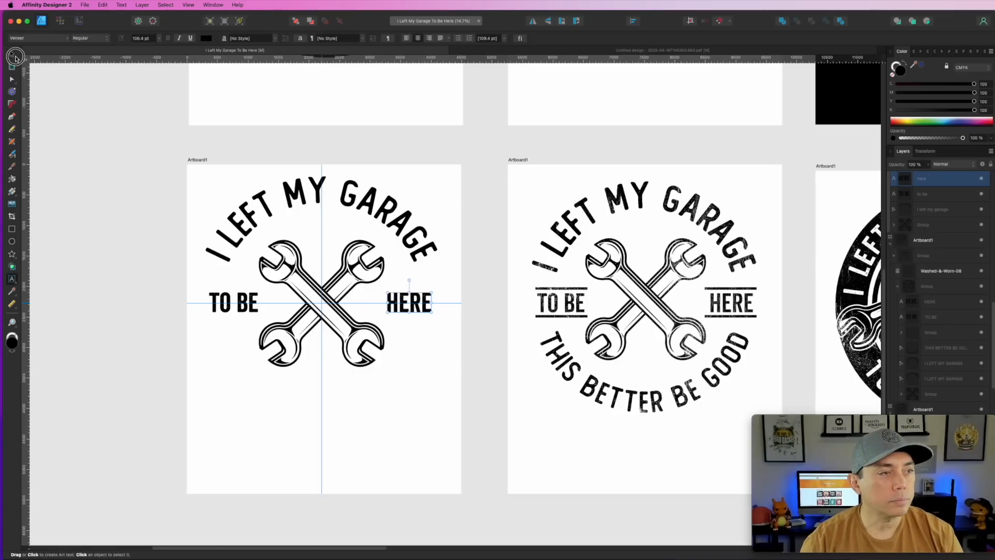
{"action": "left_click_drag", "start_coordinate": [422, 301], "coordinate": [421, 300]}
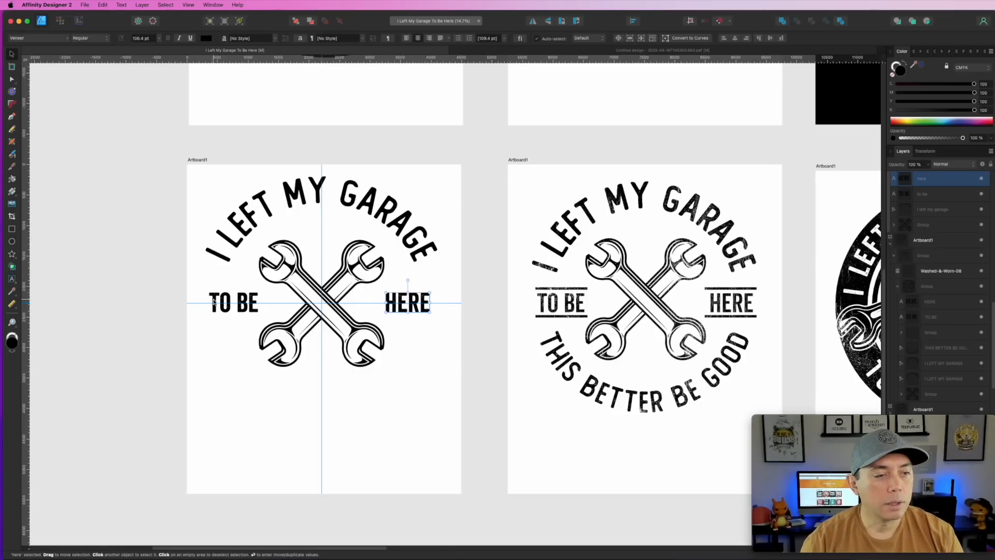
Draw a thin black-filled rectangle without a stroke above "TO BE", about as wide as the text
{"action": "left_click", "coordinate": [234, 303], "text": "shift"}
{"action": "left_click", "coordinate": [9, 227]}
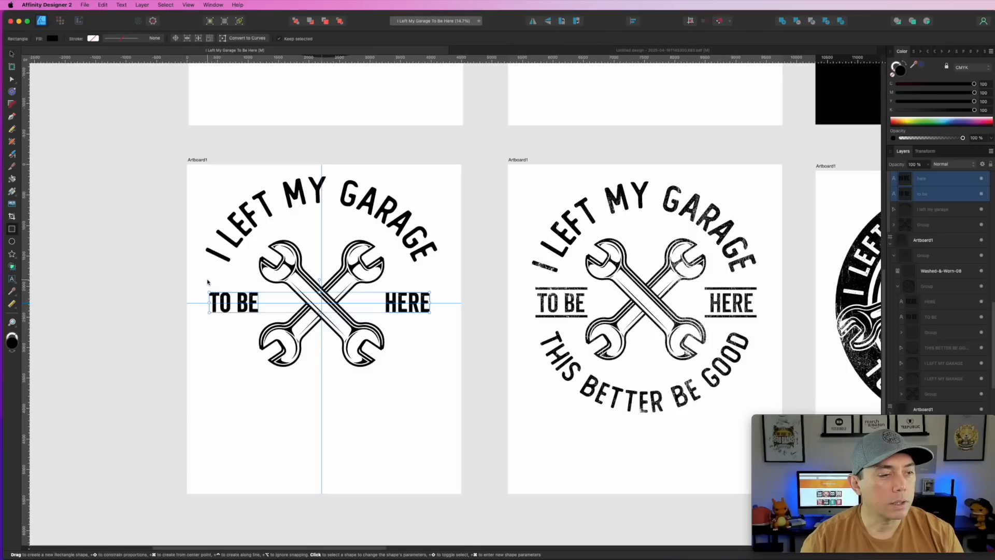
{"action": "left_click_drag", "start_coordinate": [205, 279], "coordinate": [256, 282]}
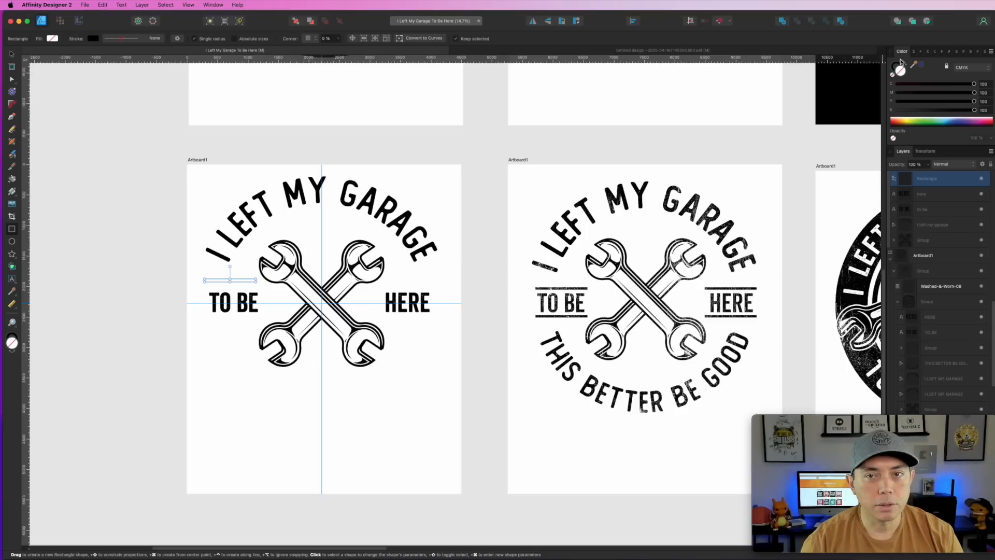
{"action": "left_click", "coordinate": [902, 63]}
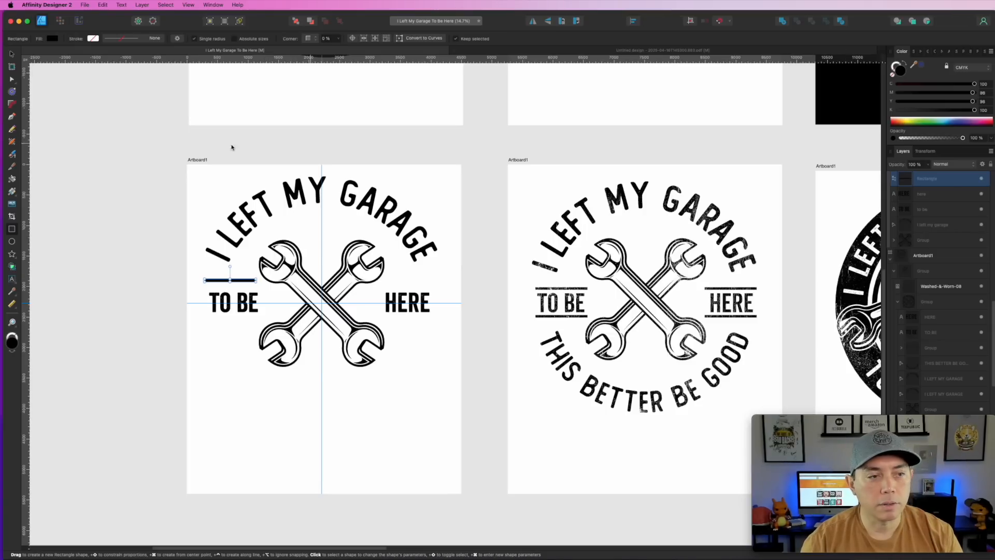
Position the thin bar and copy it so that lines sit above and below both "TO BE" and "HERE"
{"action": "left_click", "coordinate": [11, 54]}
{"action": "left_click", "coordinate": [255, 269]}
{"action": "mouse_move", "coordinate": [241, 280]}
{"action": "left_mouse_down"}
{"action": "mouse_move", "coordinate": [243, 320]}
{"action": "mouse_move", "coordinate": [311, 288]}
{"action": "mouse_move", "coordinate": [409, 300]}
{"action": "left_mouse_up"}
{"action": "left_click", "coordinate": [237, 288], "text": "shift"}
Duplicate the curved "I LEFT MY GARAGE" text in place and select the lower of the two layers
{"action": "left_click", "coordinate": [366, 222]}
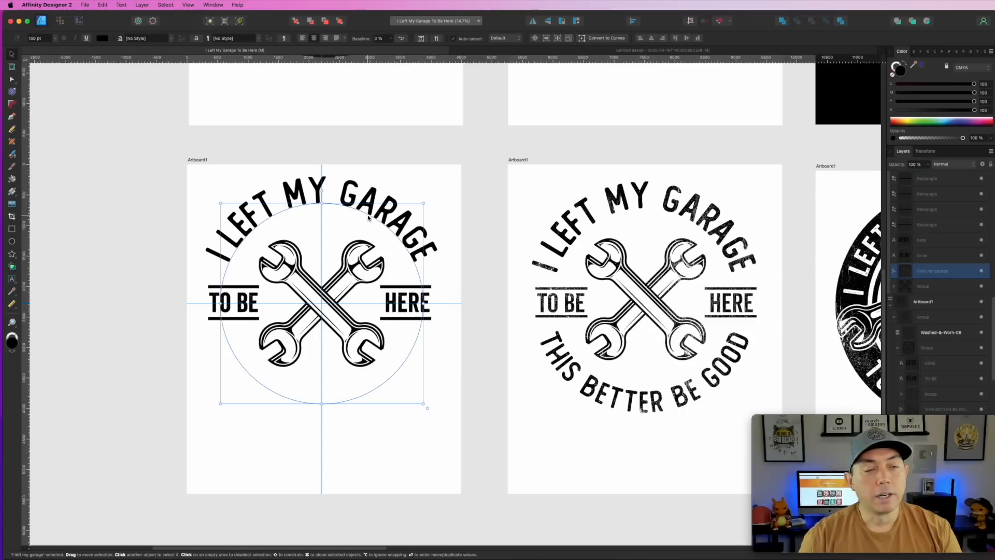
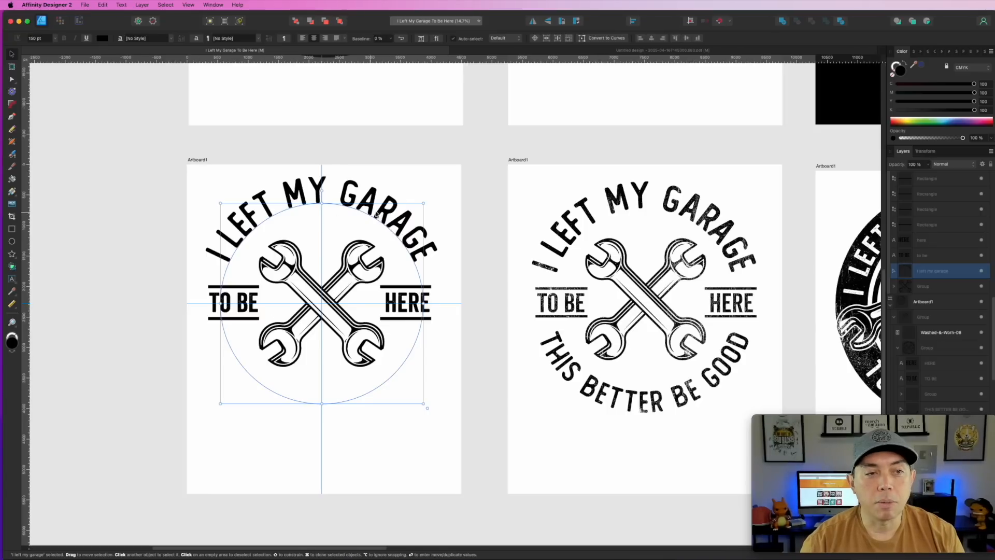
{"action": "double_click", "coordinate": [369, 213]}
{"action": "left_click", "coordinate": [12, 55]}
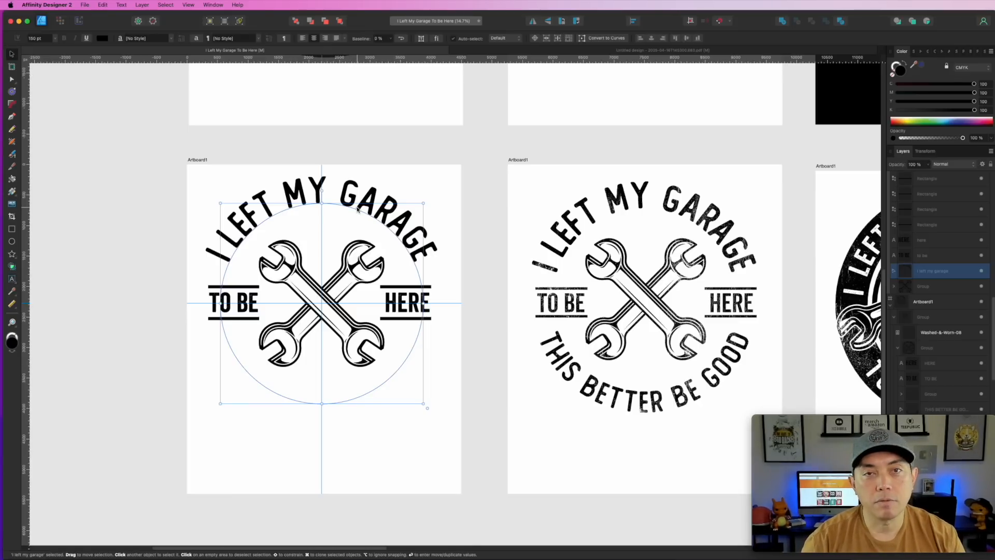
{"action": "key", "text": "super+j"}
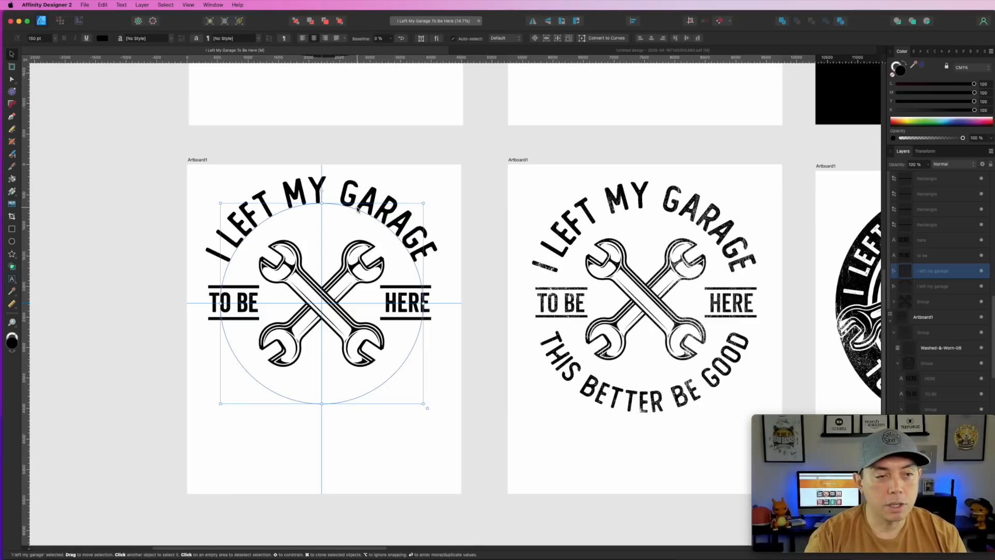
{"action": "left_click", "coordinate": [946, 288]}
{"action": "left_click", "coordinate": [942, 271]}
{"action": "left_click", "coordinate": [947, 288]}
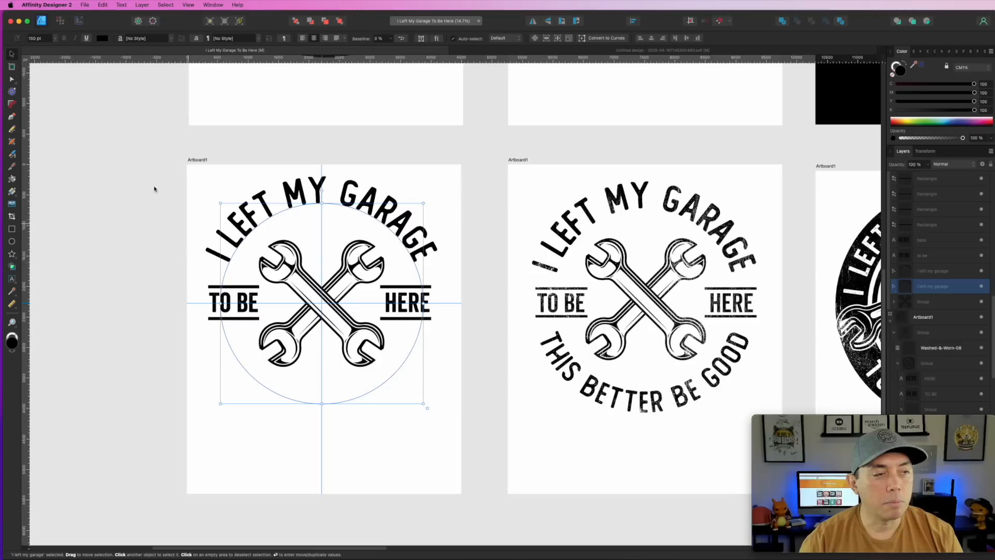
Swap the start and end points of the selected path text so it runs along the circle's lower half
{"action": "left_click", "coordinate": [12, 278]}
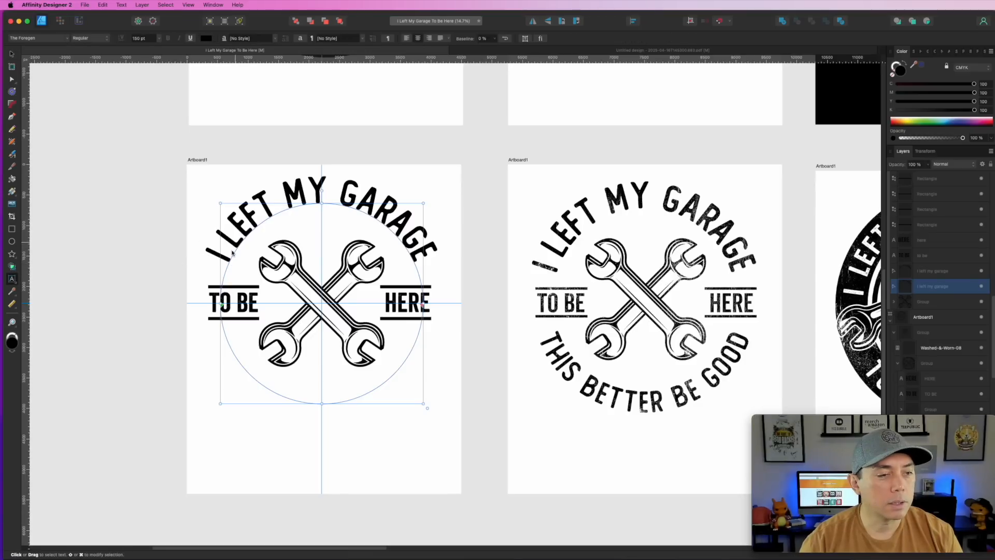
{"action": "left_click_drag", "start_coordinate": [222, 306], "coordinate": [418, 332]}
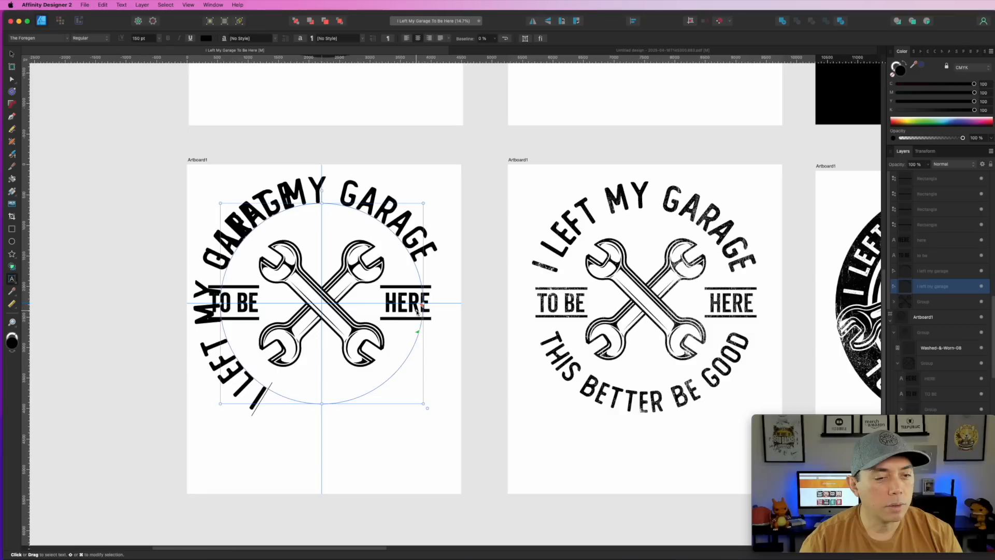
{"action": "left_click_drag", "start_coordinate": [414, 282], "coordinate": [222, 302]}
{"action": "left_click_drag", "start_coordinate": [418, 331], "coordinate": [438, 302]}
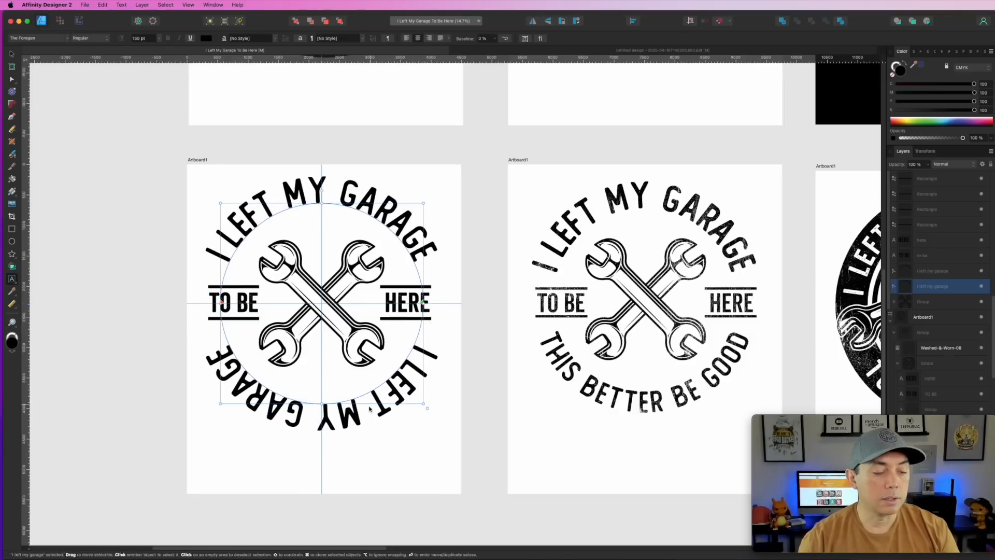
Reverse the lower curved text so it reads upright, and set its baseline to 70% to sit outside the circle
{"action": "triple_click", "coordinate": [357, 420]}
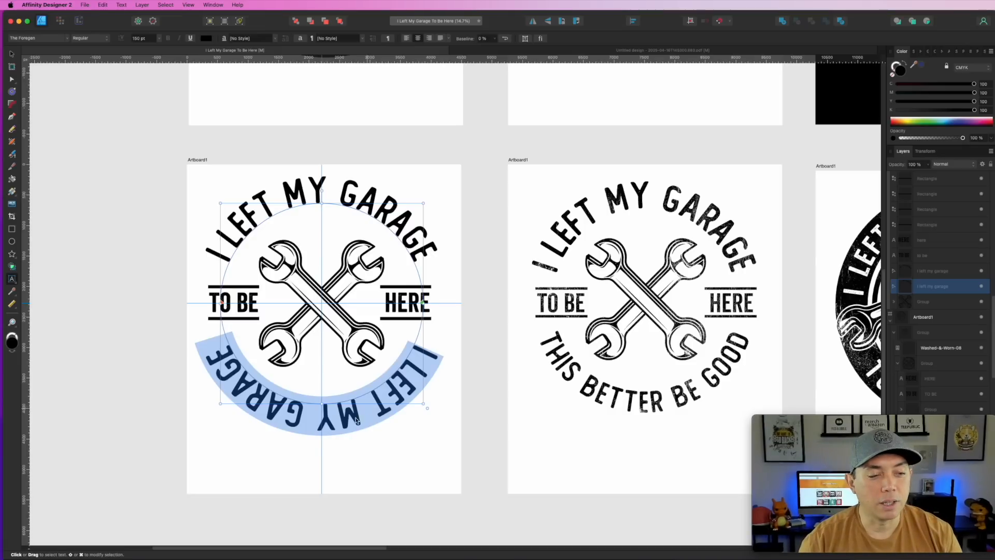
{"action": "left_click", "coordinate": [505, 41]}
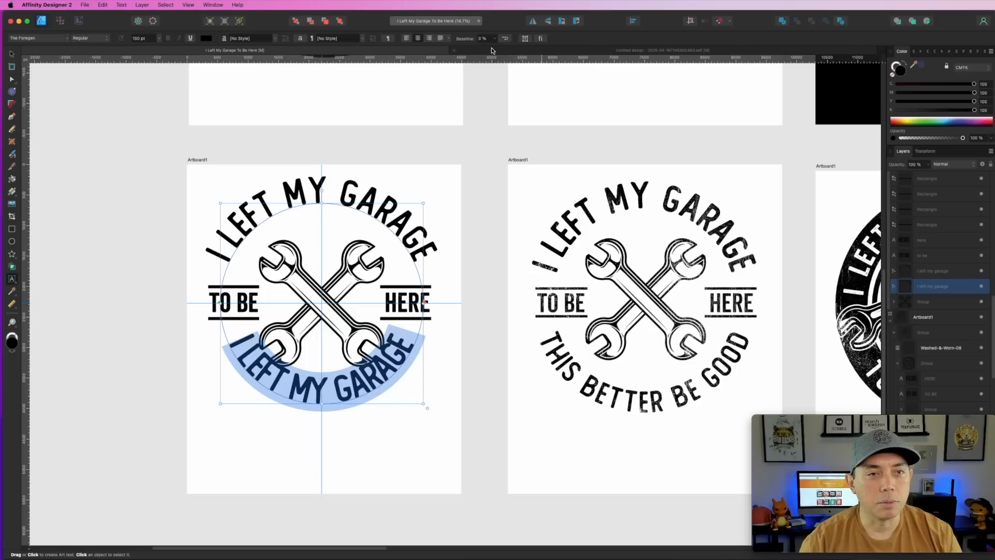
{"action": "left_click", "coordinate": [495, 41]}
{"action": "left_click_drag", "start_coordinate": [495, 48], "coordinate": [527, 50]}
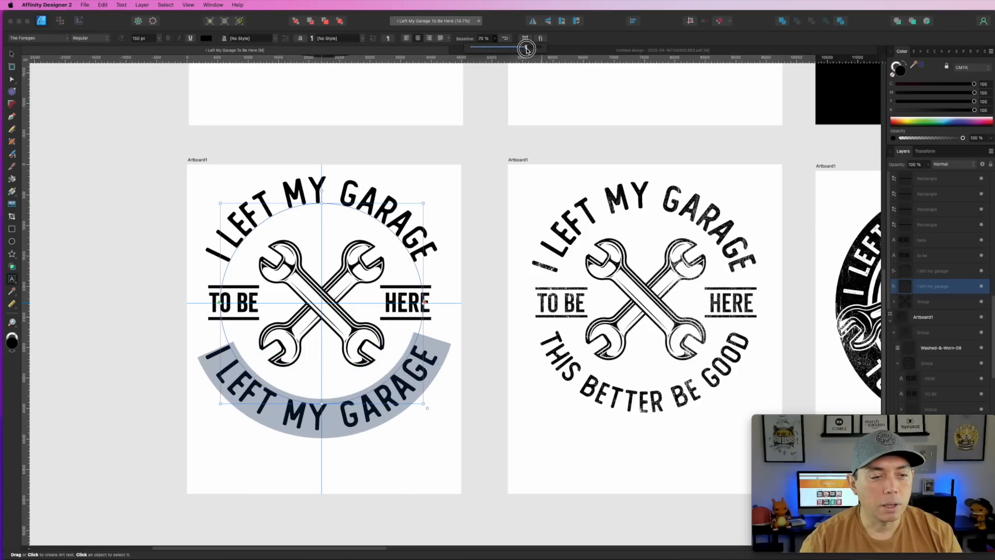
{"action": "left_click", "coordinate": [461, 404]}
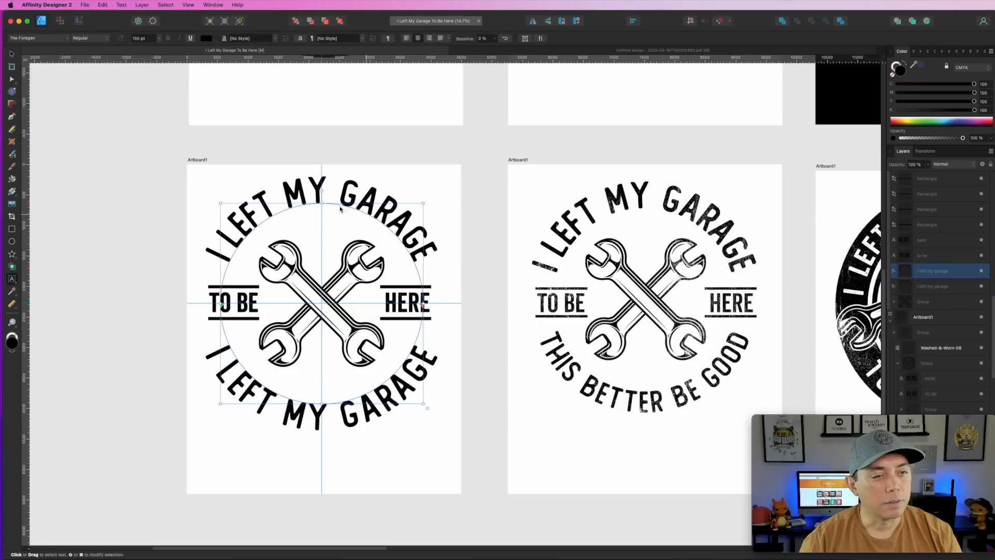
Replace the lower curved "I LEFT MY GARAGE" text with "This better be good"
{"action": "key", "text": "super+a"}
{"action": "left_click", "coordinate": [377, 406]}
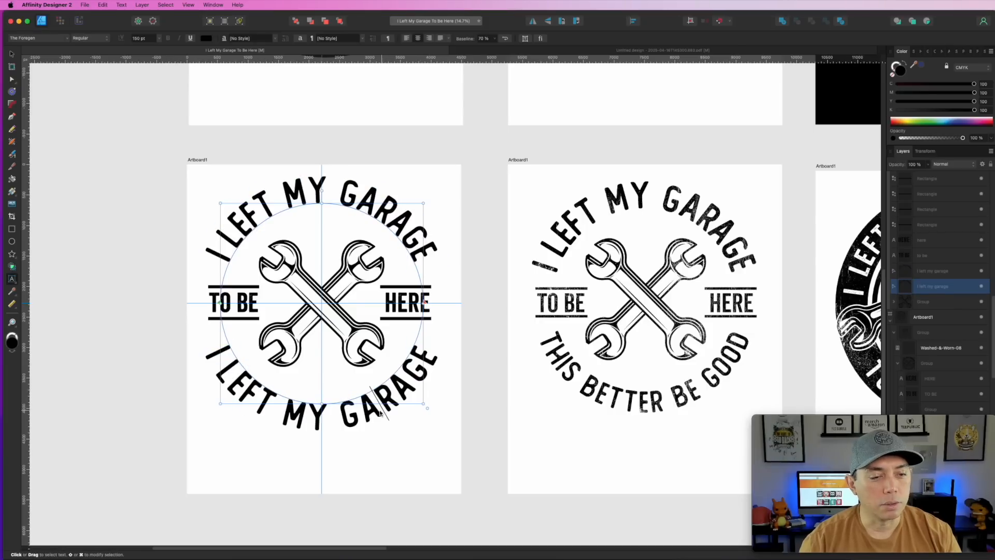
{"action": "key", "text": "super+a"}
{"action": "type", "text": "T"}
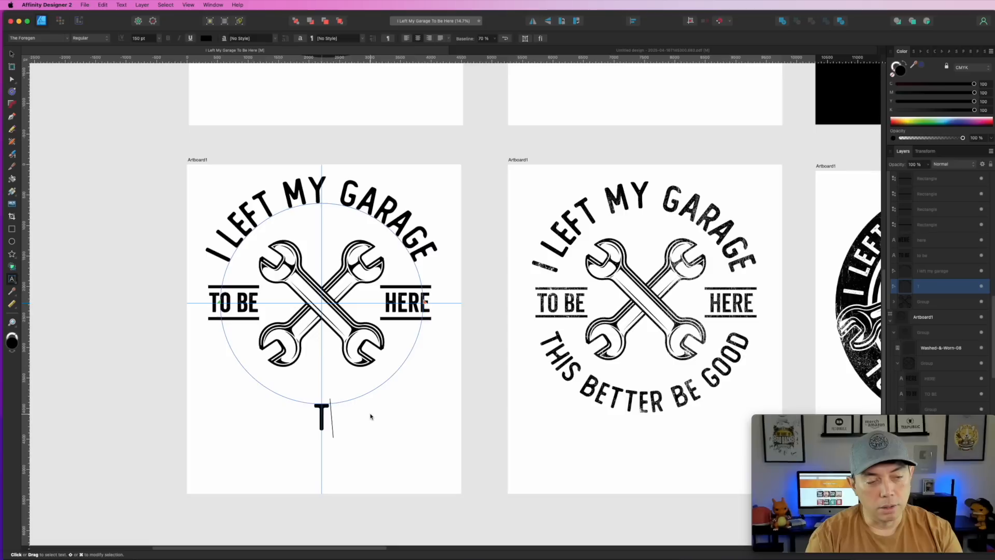
{"action": "type", "text": "his better"}
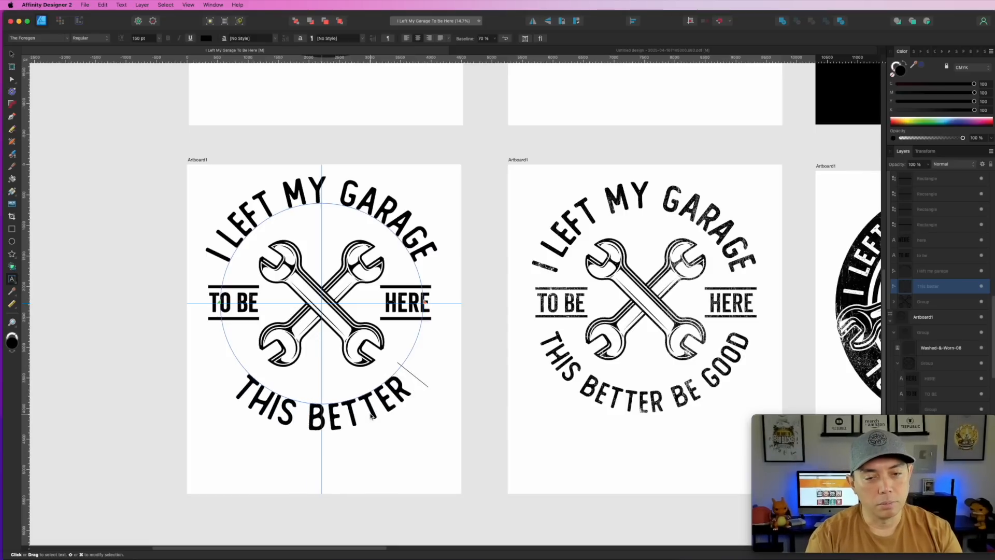
{"action": "type", "text": " be good"}
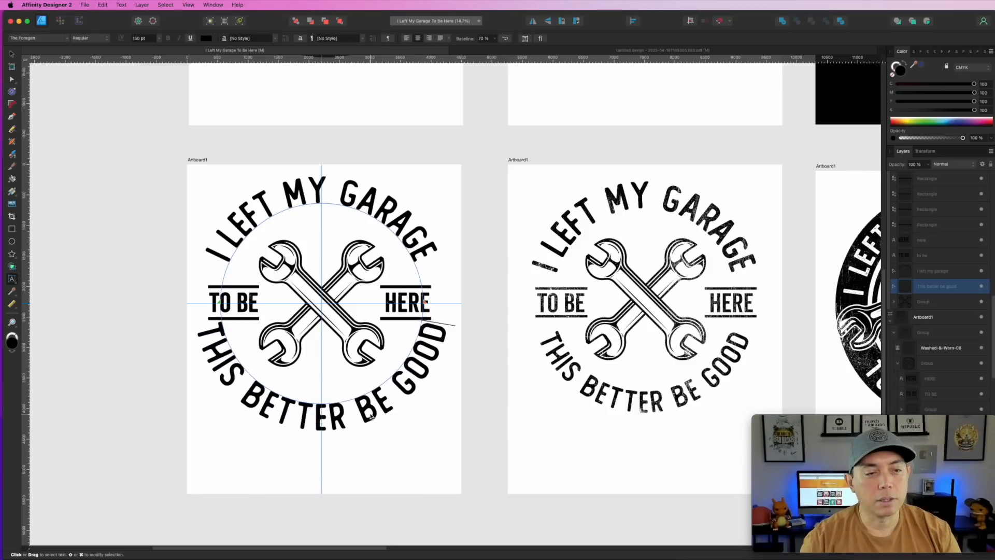
{"action": "key", "text": "Escape"}
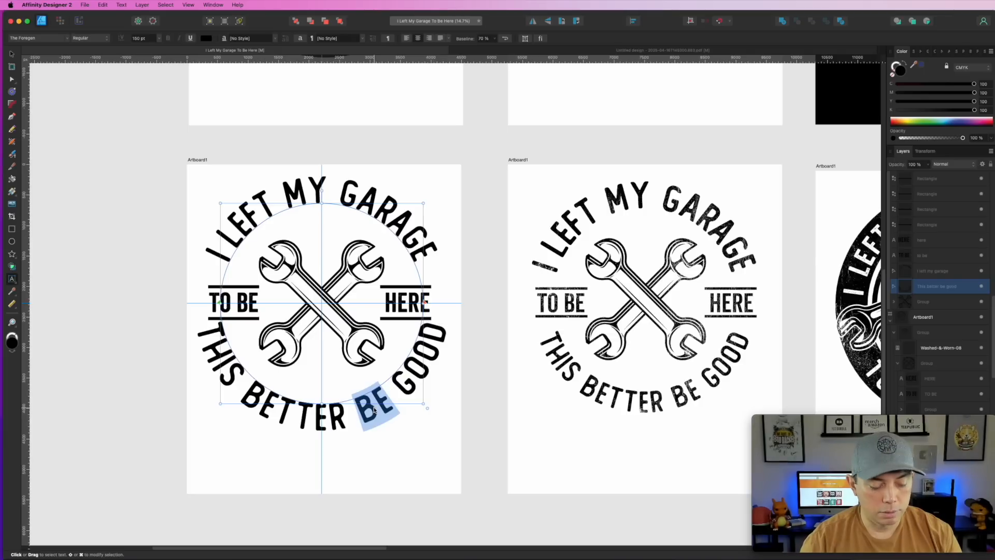
Set the font size of the whole lower curved line to 130 pt and deselect it
{"action": "triple_click", "coordinate": [374, 410]}
{"action": "left_click", "coordinate": [135, 39]}
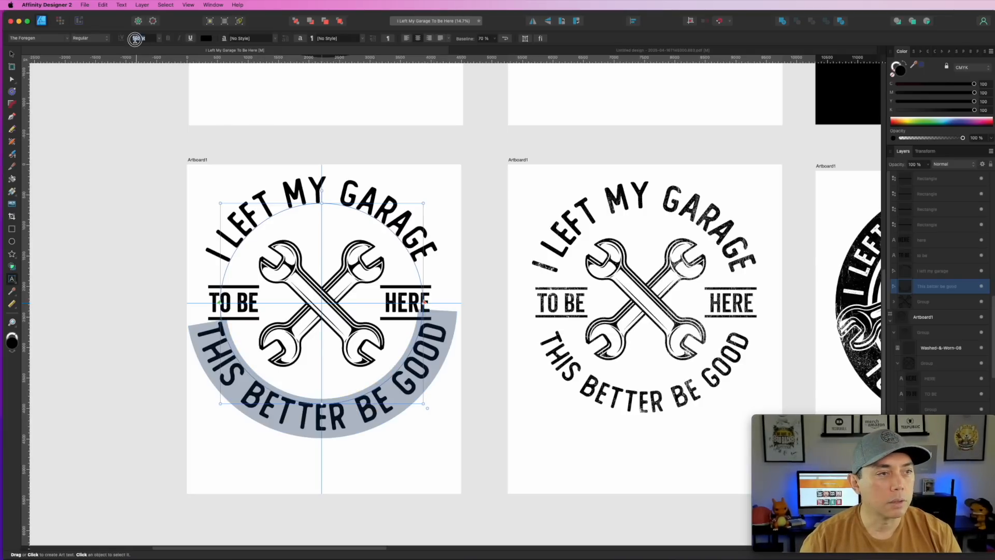
{"action": "key", "text": "Return"}
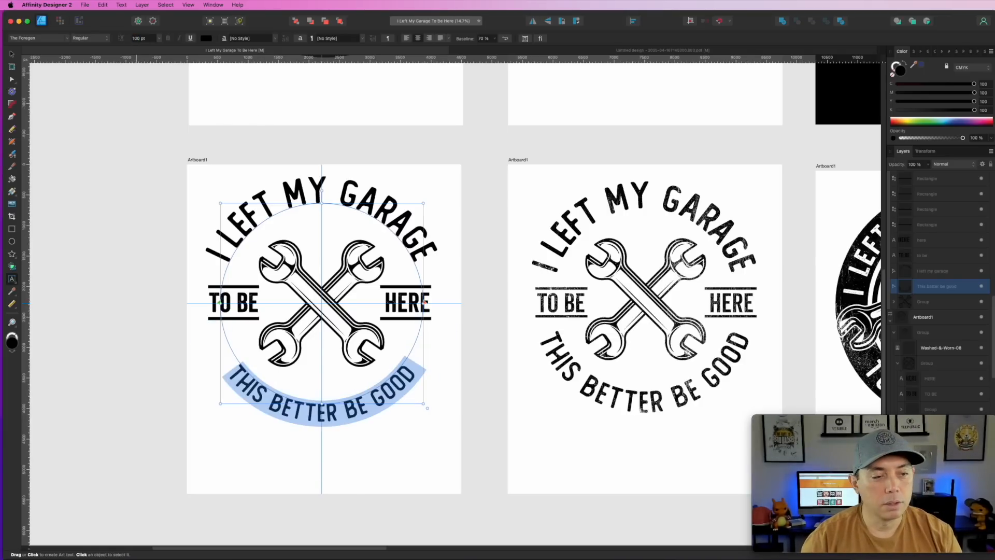
{"action": "left_click", "coordinate": [139, 38]}
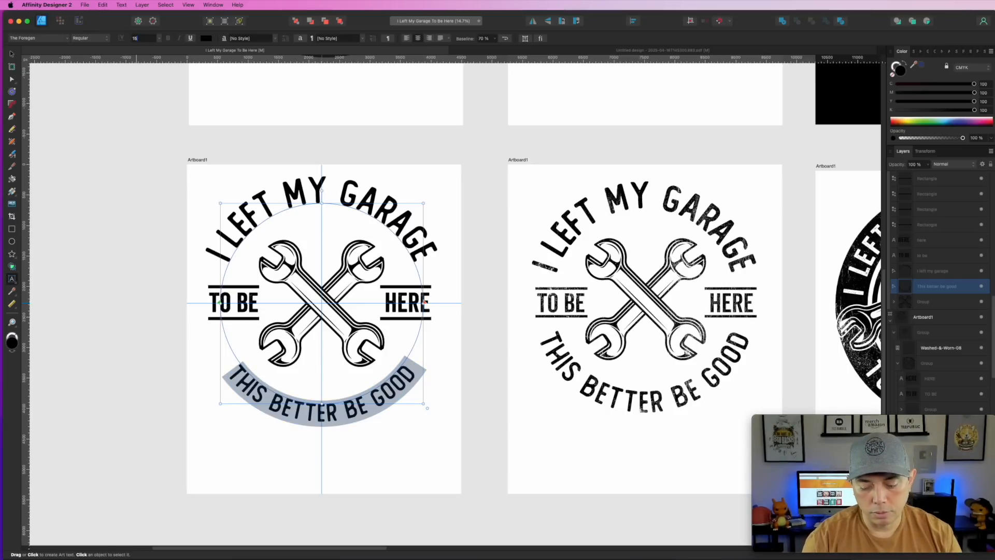
{"action": "type", "text": "120"}
{"action": "key", "text": "Return"}
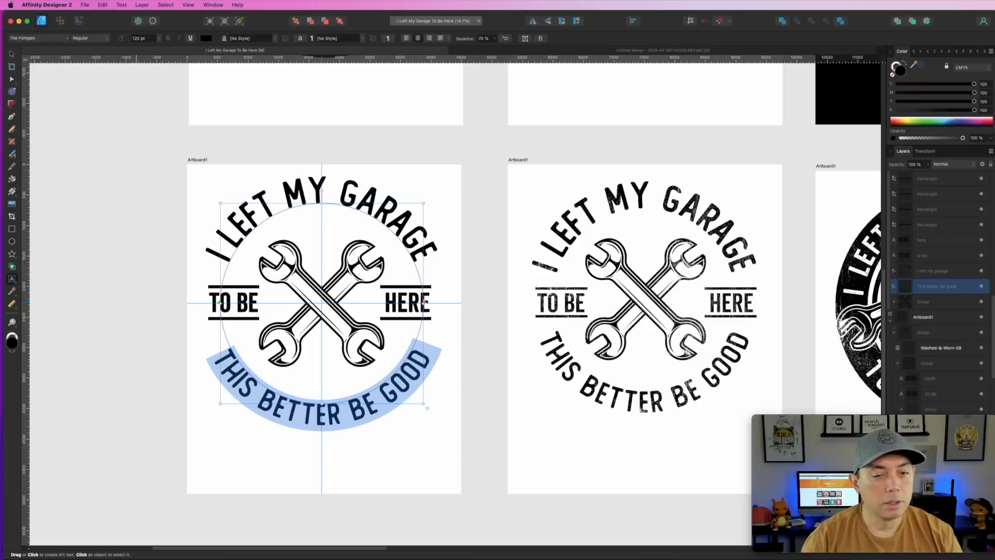
{"action": "left_click", "coordinate": [133, 40]}
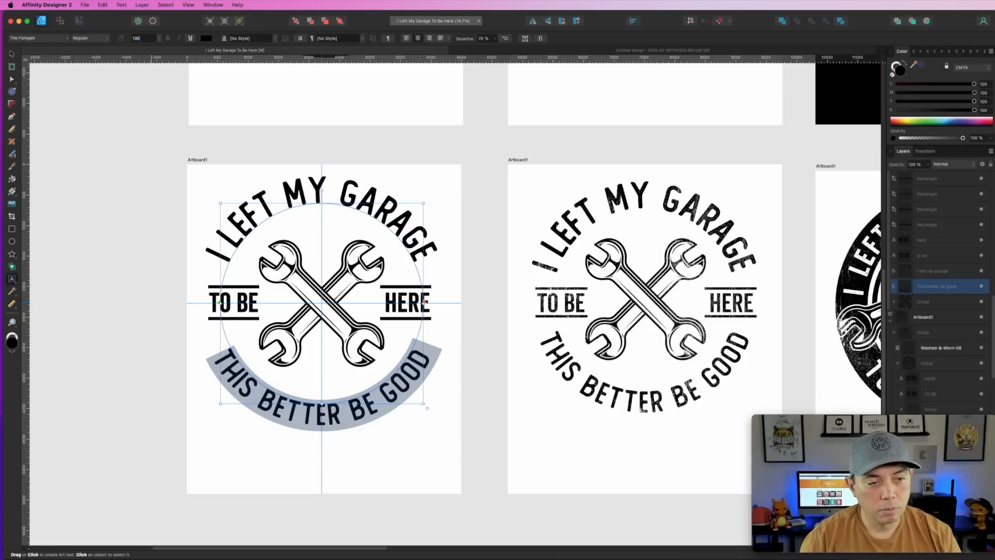
{"action": "key", "text": "Return"}
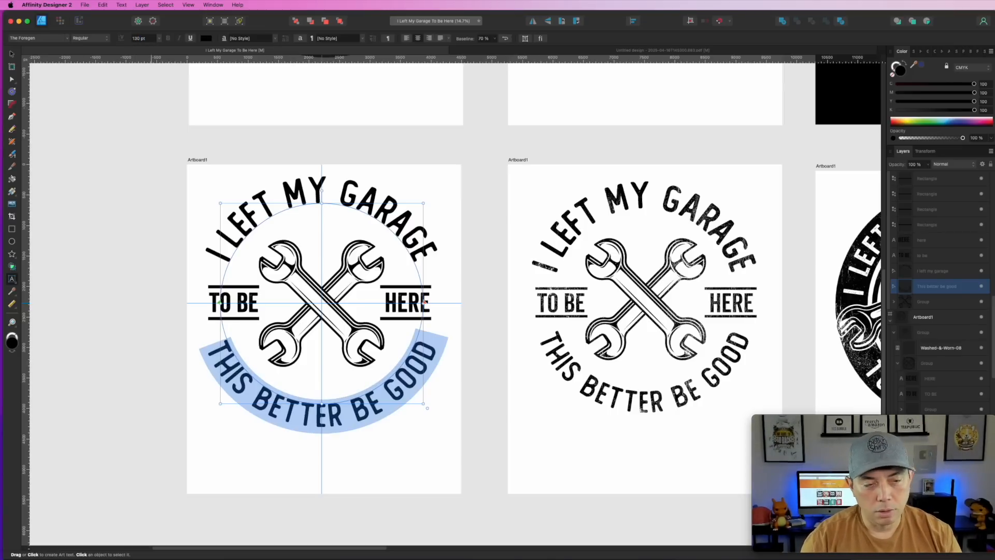
{"action": "left_click", "coordinate": [12, 54]}
{"action": "left_click", "coordinate": [474, 188]}
Switch the worn texture layer on the neighbouring reference design off and on to compare it with the clean version
{"action": "left_click", "coordinate": [575, 223]}
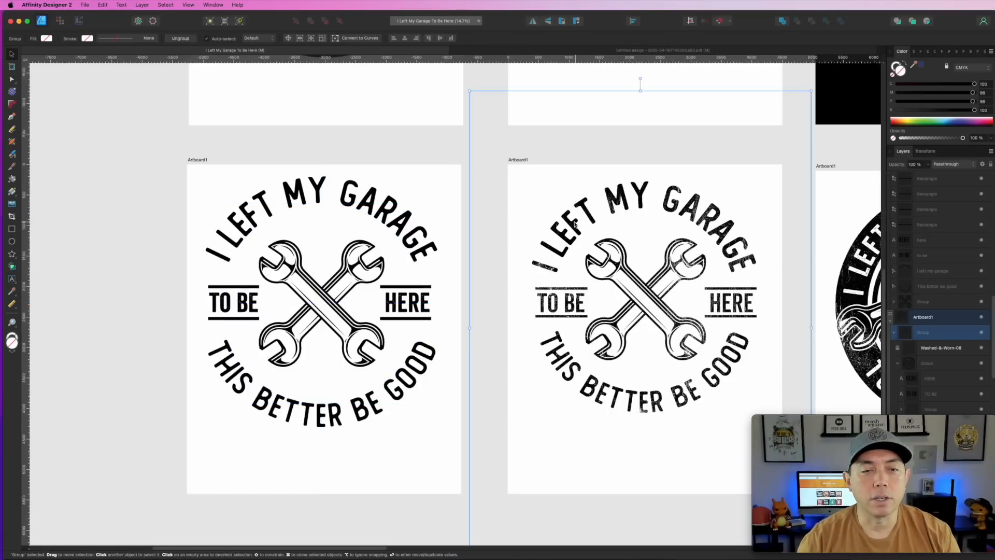
{"action": "left_click", "coordinate": [982, 348]}
{"action": "left_click", "coordinate": [983, 348]}
{"action": "left_click", "coordinate": [983, 348]}
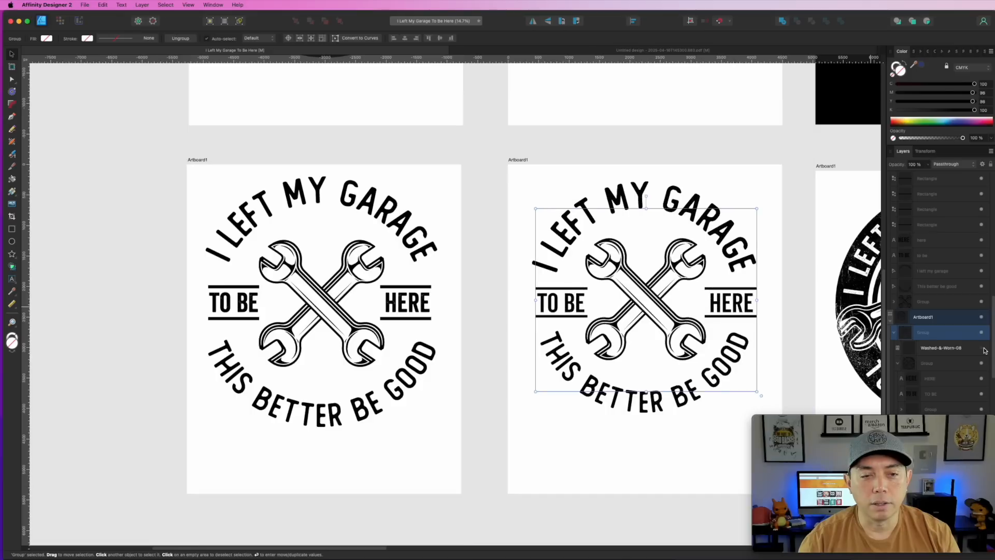
{"action": "left_click", "coordinate": [983, 348]}
{"action": "left_click", "coordinate": [395, 150]}
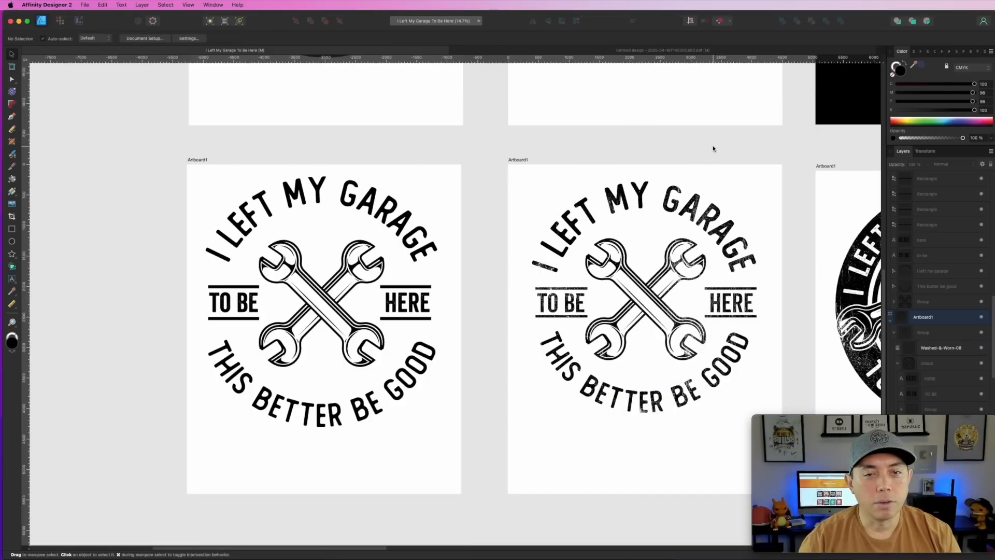
Look over the finished garage designs on the other artboards, including the white-on-black wrench version and the piston design
{"action": "left_click_drag", "start_coordinate": [741, 144], "coordinate": [265, 118]}
{"action": "left_click_drag", "start_coordinate": [666, 158], "coordinate": [256, 129]}
{"action": "left_click_drag", "start_coordinate": [408, 138], "coordinate": [526, 492]}
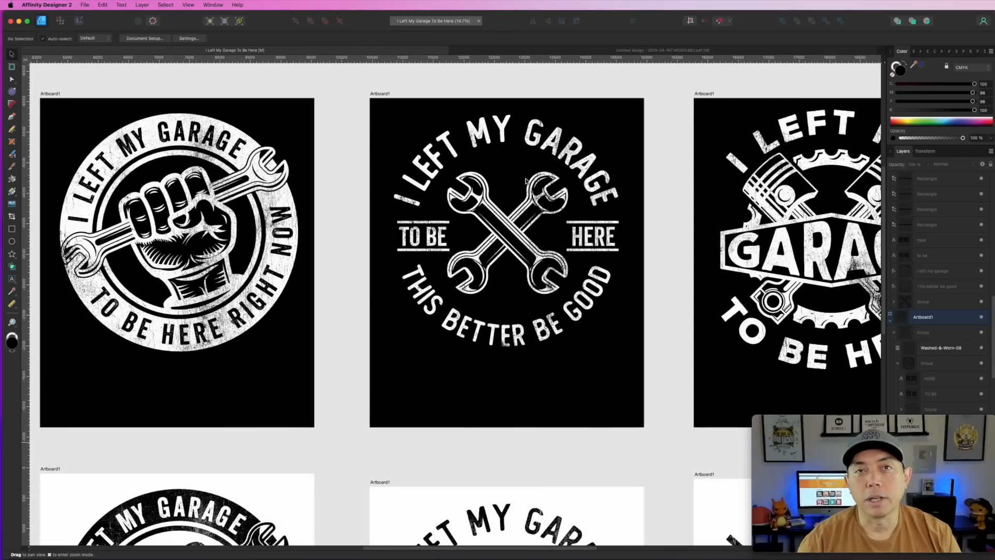
{"action": "key", "text": "v"}
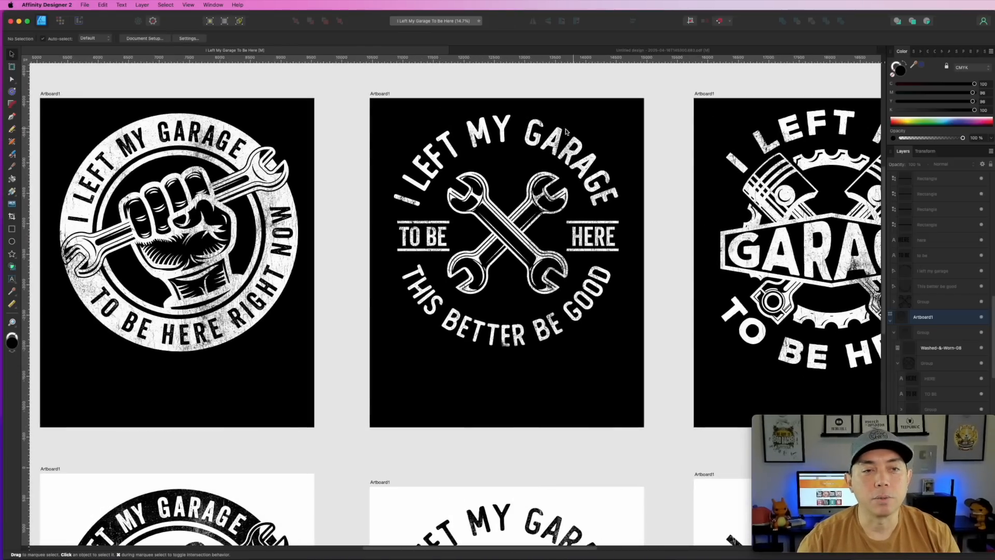
{"action": "scroll", "coordinate": [497, 152], "scroll_direction": "down", "scroll_amount": 5}
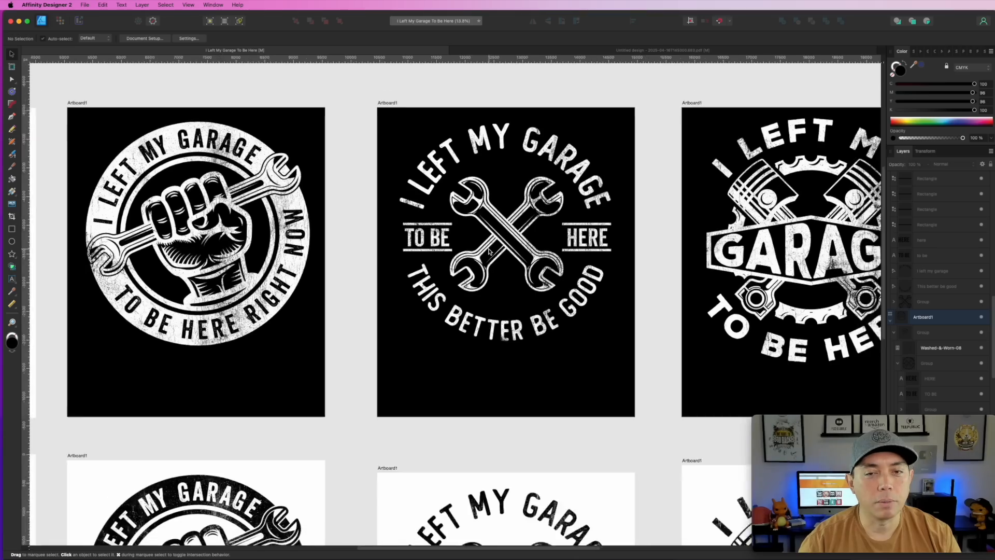
{"action": "scroll", "coordinate": [499, 254], "scroll_direction": "down", "scroll_amount": 3}
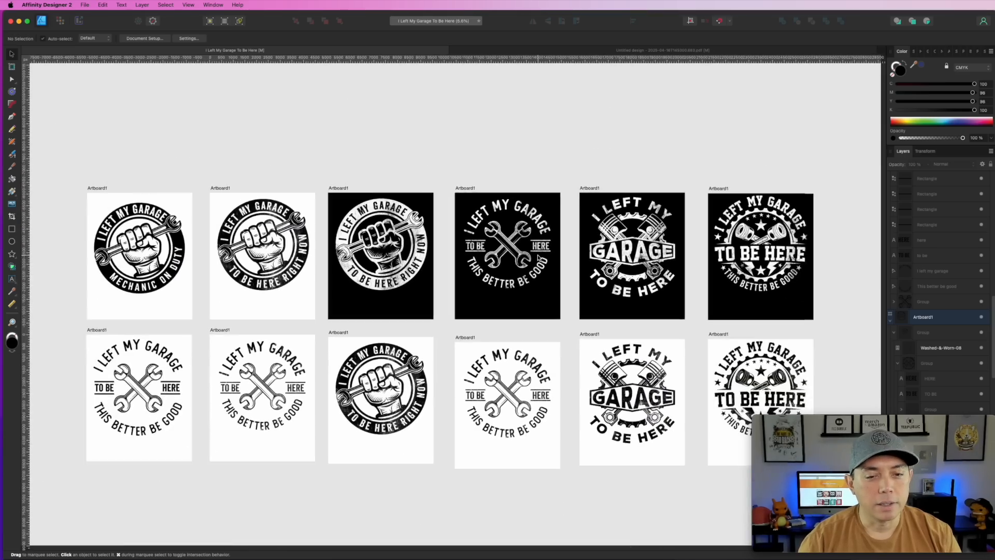
{"action": "scroll", "coordinate": [524, 191], "scroll_direction": "down", "scroll_amount": 5}
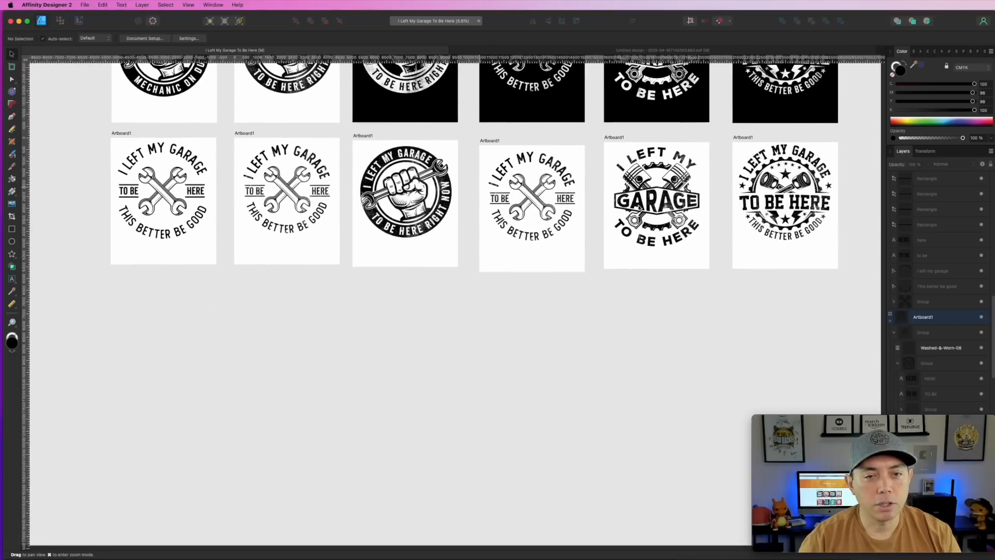
{"action": "scroll", "coordinate": [639, 207], "scroll_direction": "up", "scroll_amount": 5}
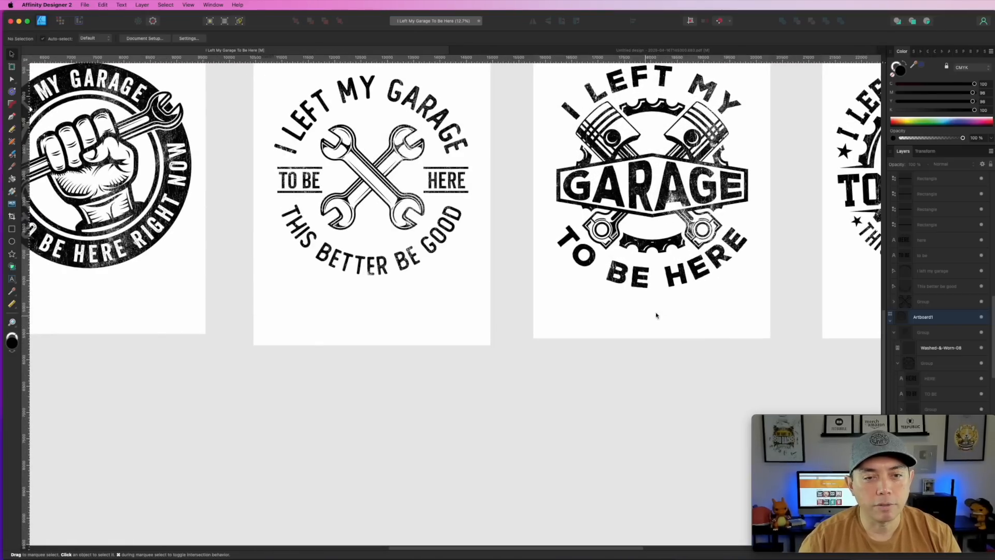
Copy the white piston "GARAGE" artboard to the space below the textured wrench artboard as a reference
{"action": "scroll", "coordinate": [661, 317], "scroll_direction": "down", "scroll_amount": 3}
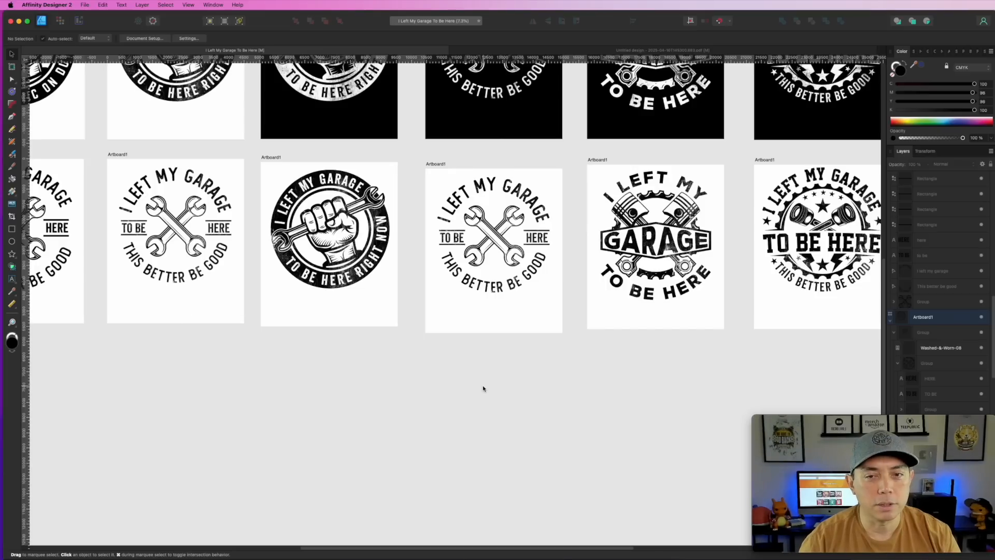
{"action": "scroll", "coordinate": [553, 344], "scroll_direction": "left", "scroll_amount": 4}
{"action": "left_click_drag", "start_coordinate": [712, 151], "coordinate": [230, 326]}
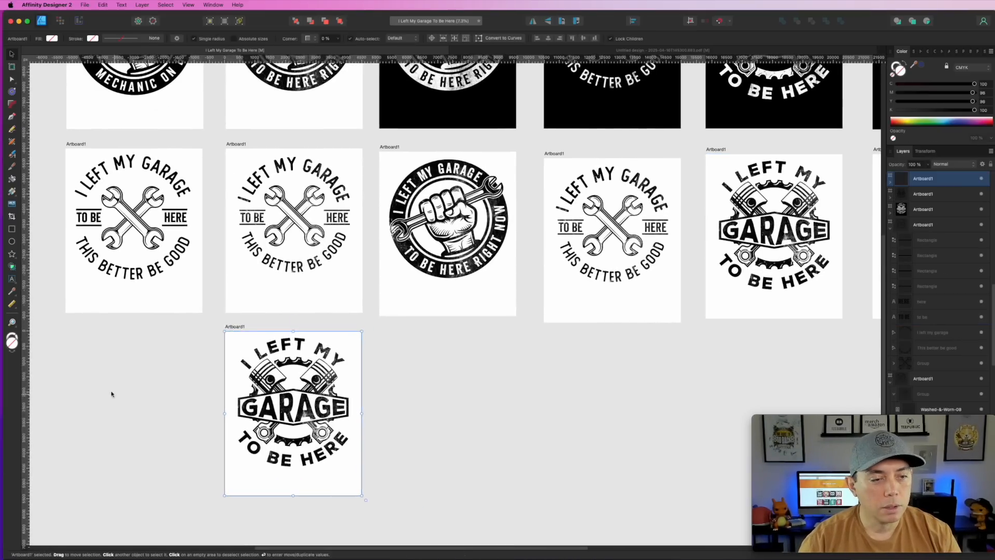
Select all parts of the loose piston-and-banner graphic, move it closer to the artboards and group it
{"action": "scroll", "coordinate": [642, 289], "scroll_direction": "left", "scroll_amount": 15}
{"action": "scroll", "coordinate": [642, 289], "scroll_direction": "down", "scroll_amount": 3}
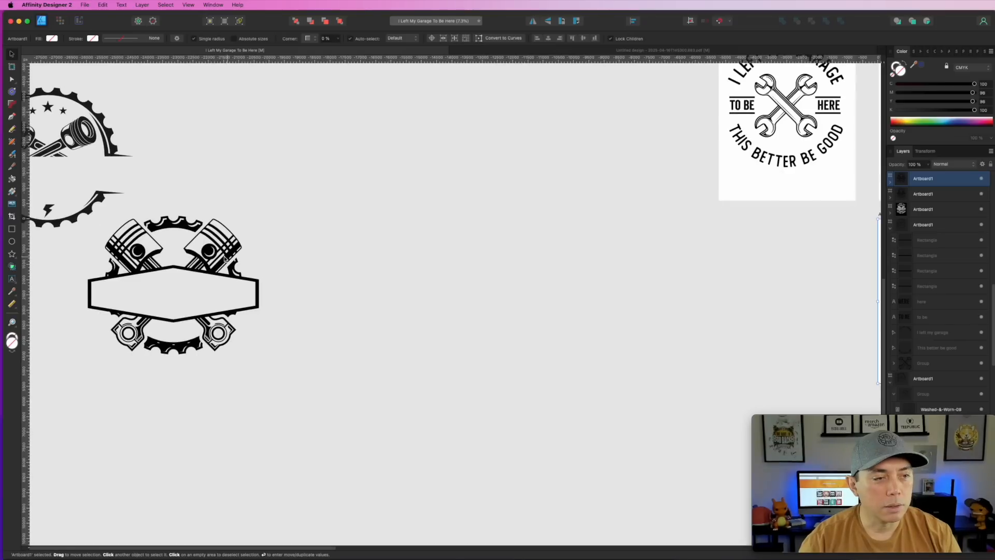
{"action": "left_click", "coordinate": [225, 258]}
{"action": "left_click_drag", "start_coordinate": [348, 375], "coordinate": [79, 203]}
{"action": "left_click_drag", "start_coordinate": [143, 259], "coordinate": [499, 271]}
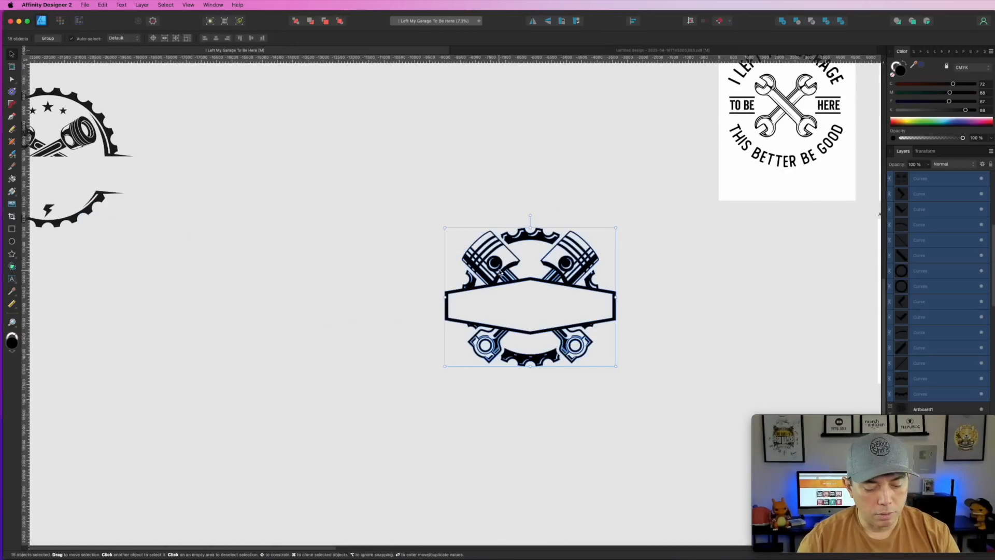
{"action": "left_click", "coordinate": [637, 296]}
Set up an empty artboard beside the copied piston reference by copying an existing artboard and deleting its artwork
{"action": "scroll", "coordinate": [606, 293], "scroll_direction": "right", "scroll_amount": 10}
{"action": "scroll", "coordinate": [458, 355], "scroll_direction": "up", "scroll_amount": 2}
{"action": "left_click_drag", "start_coordinate": [439, 94], "coordinate": [569, 429]}
{"action": "left_click", "coordinate": [418, 287]}
{"action": "key", "text": "Delete"}
Place the piston-and-banner group on the empty artboard, scale it down to fit the width and centre it horizontally
{"action": "left_click", "coordinate": [289, 327]}
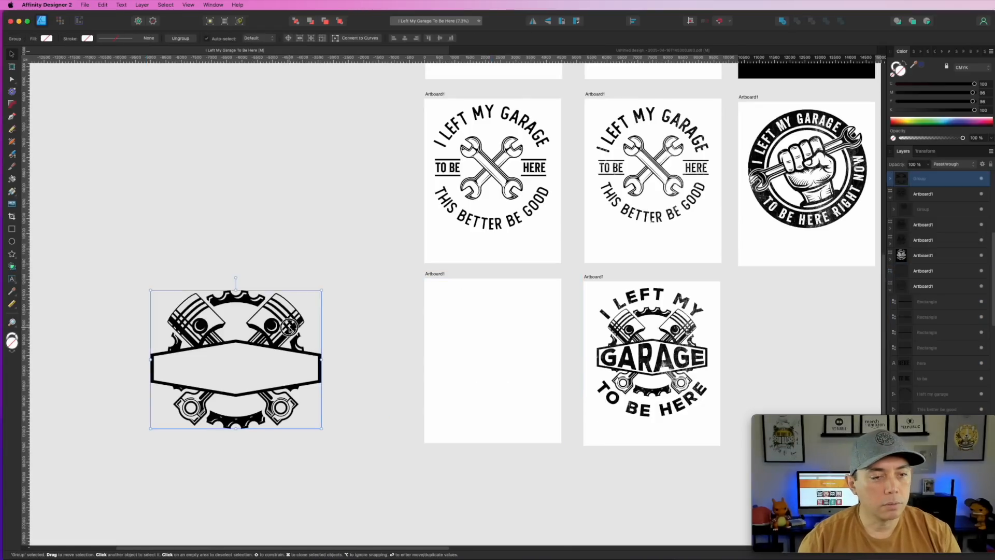
{"action": "left_click_drag", "start_coordinate": [289, 328], "coordinate": [539, 330]}
{"action": "scroll", "coordinate": [557, 328], "scroll_direction": "up", "scroll_amount": 2}
{"action": "scroll", "coordinate": [616, 404], "scroll_direction": "down", "scroll_amount": 5}
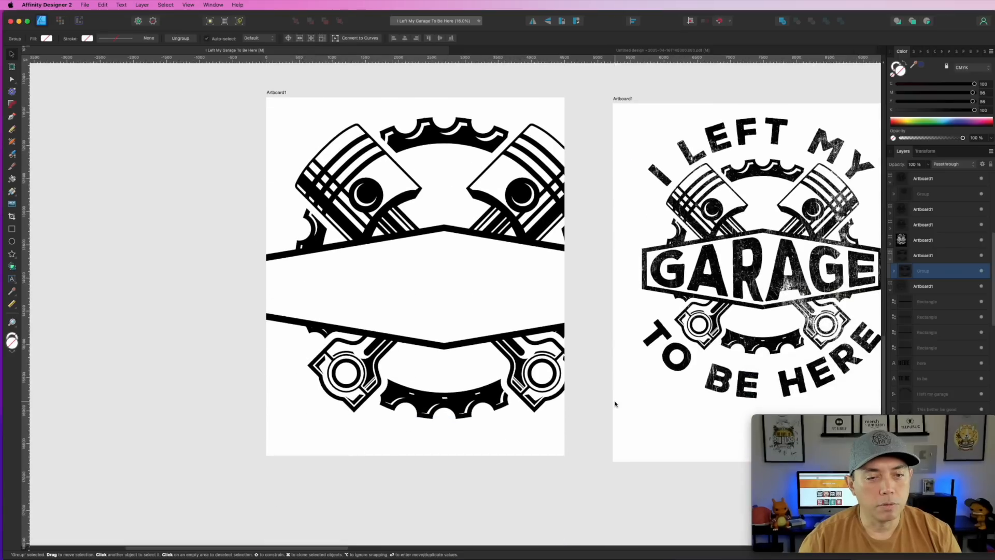
{"action": "left_click_drag", "start_coordinate": [630, 417], "coordinate": [524, 337]}
{"action": "left_click_drag", "start_coordinate": [444, 239], "coordinate": [460, 252]}
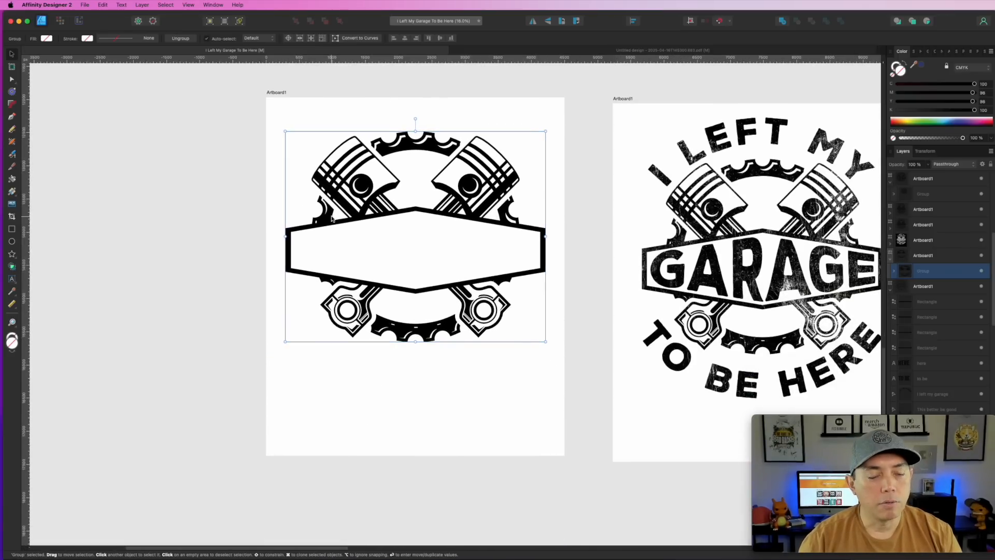
Add the art text "garage" inside the blank banner and move it to the banner's centre
{"action": "left_click_drag", "start_coordinate": [659, 275], "coordinate": [501, 319]}
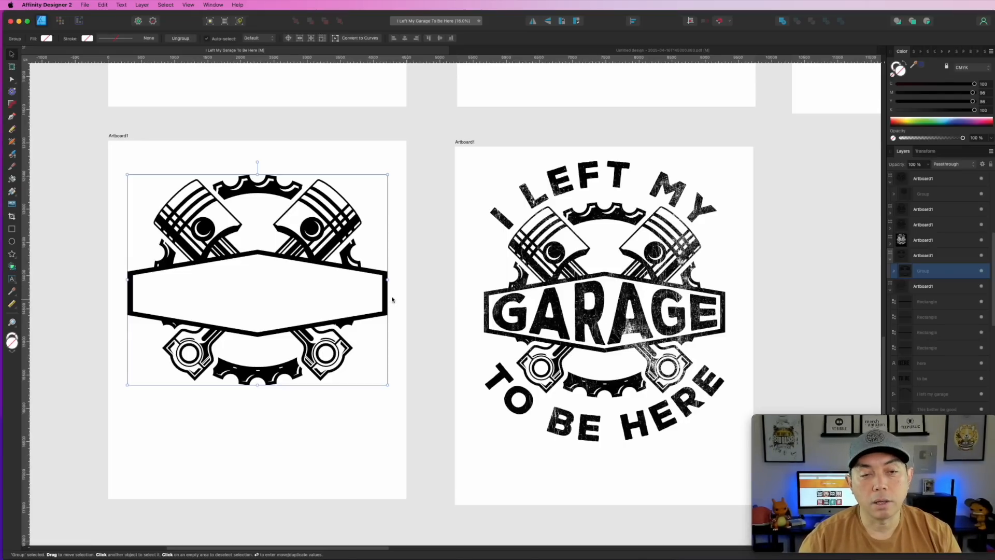
{"action": "left_click_drag", "start_coordinate": [409, 291], "coordinate": [592, 308]}
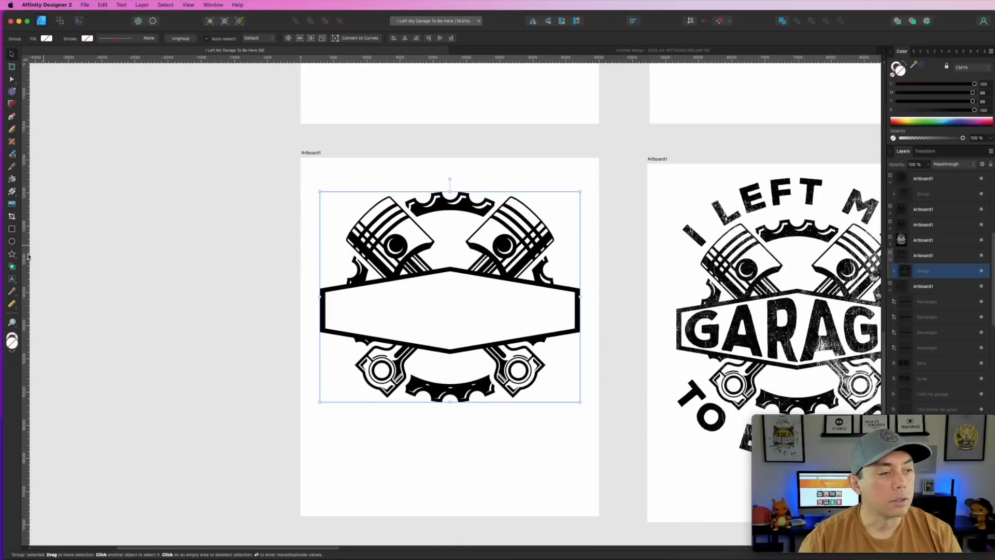
{"action": "left_click", "coordinate": [13, 280]}
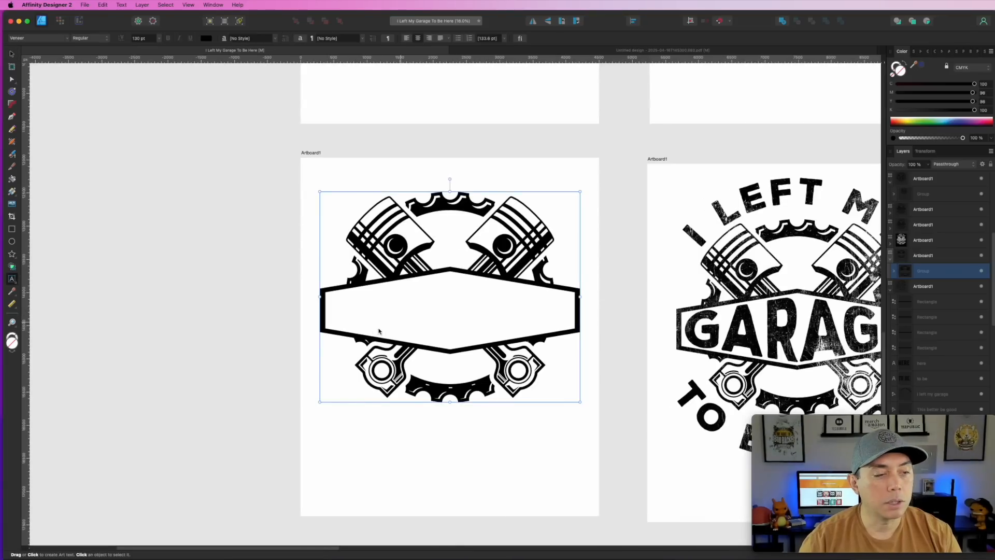
{"action": "left_click", "coordinate": [403, 317]}
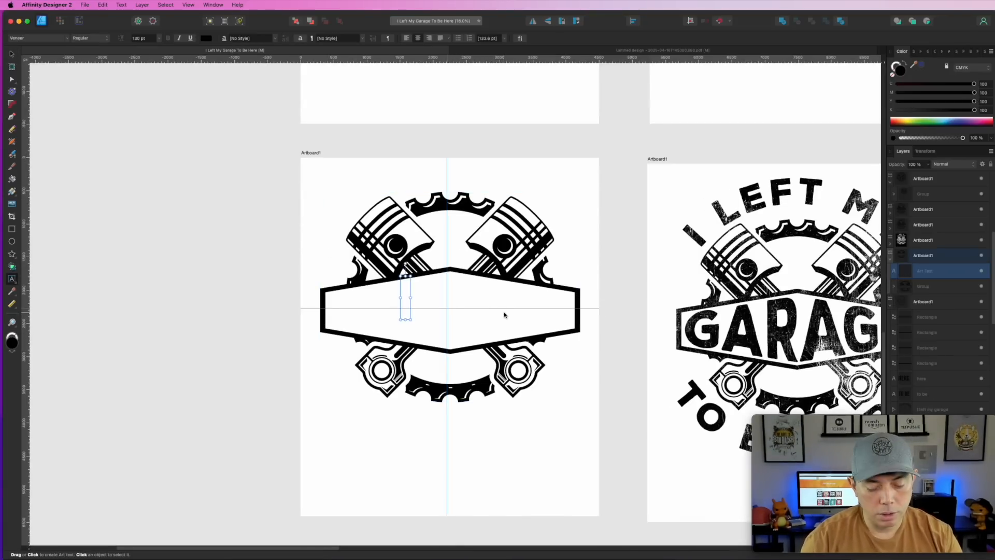
{"action": "type", "text": "garage"}
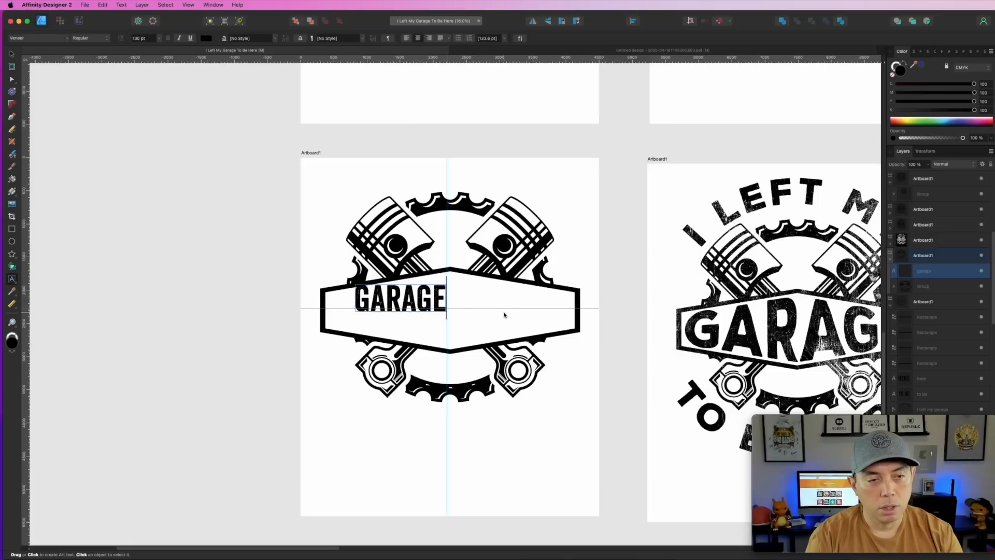
{"action": "left_click", "coordinate": [12, 54]}
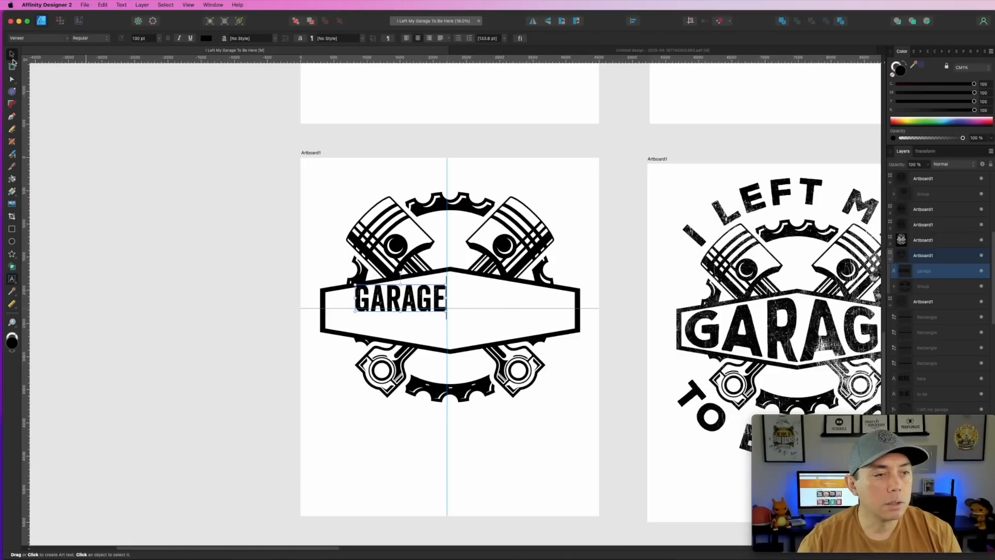
{"action": "left_click_drag", "start_coordinate": [398, 294], "coordinate": [435, 305]}
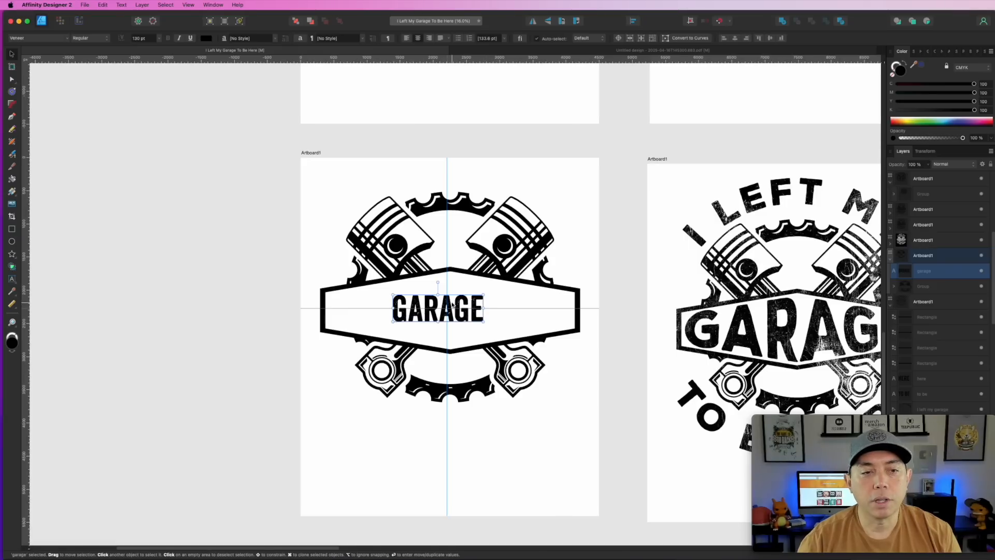
{"action": "left_click_drag", "start_coordinate": [452, 305], "coordinate": [459, 305]}
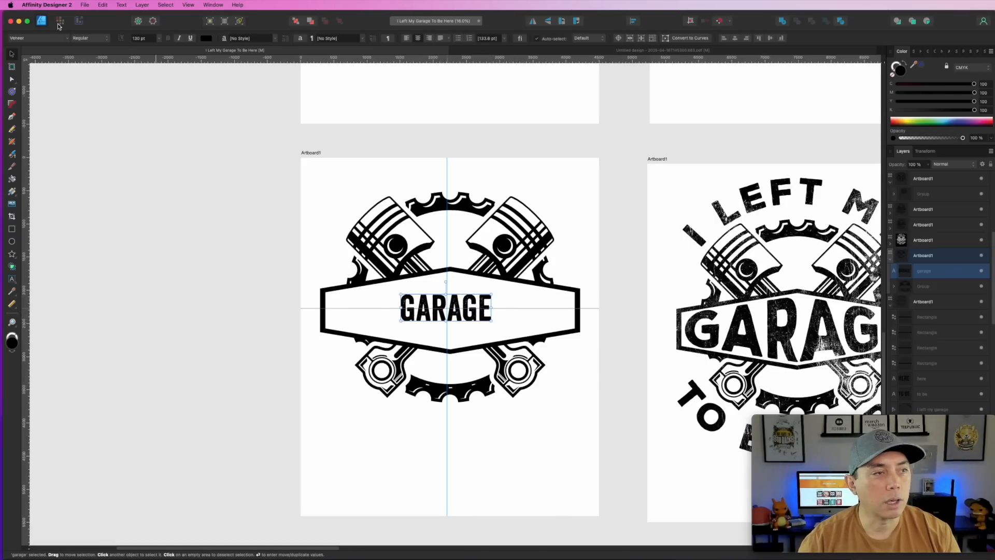
Set the banner text "garage" in Nexa Rust Sans Black and stretch it horizontally to nearly fill the banner's inner width
{"action": "left_click", "coordinate": [73, 40]}
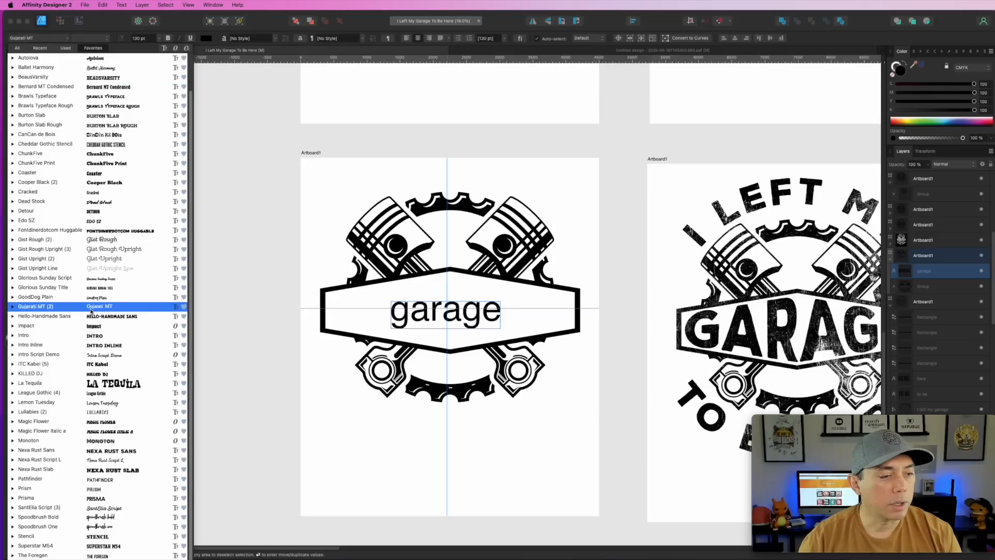
{"action": "left_click", "coordinate": [122, 452]}
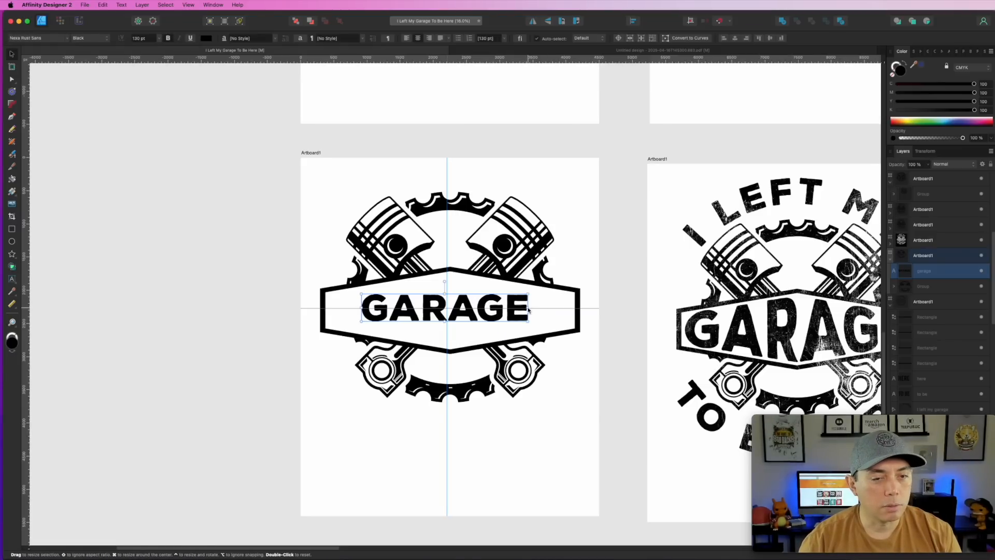
{"action": "left_click_drag", "start_coordinate": [527, 307], "coordinate": [570, 308]}
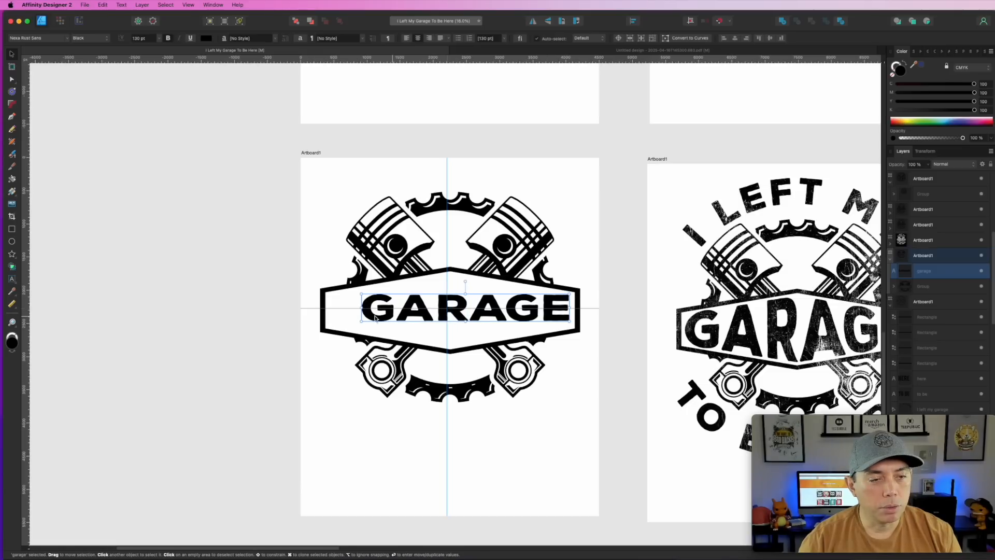
{"action": "left_click_drag", "start_coordinate": [362, 309], "coordinate": [329, 308]}
{"action": "left_click_drag", "start_coordinate": [502, 311], "coordinate": [502, 313]}
{"action": "left_click_drag", "start_coordinate": [570, 312], "coordinate": [567, 311]}
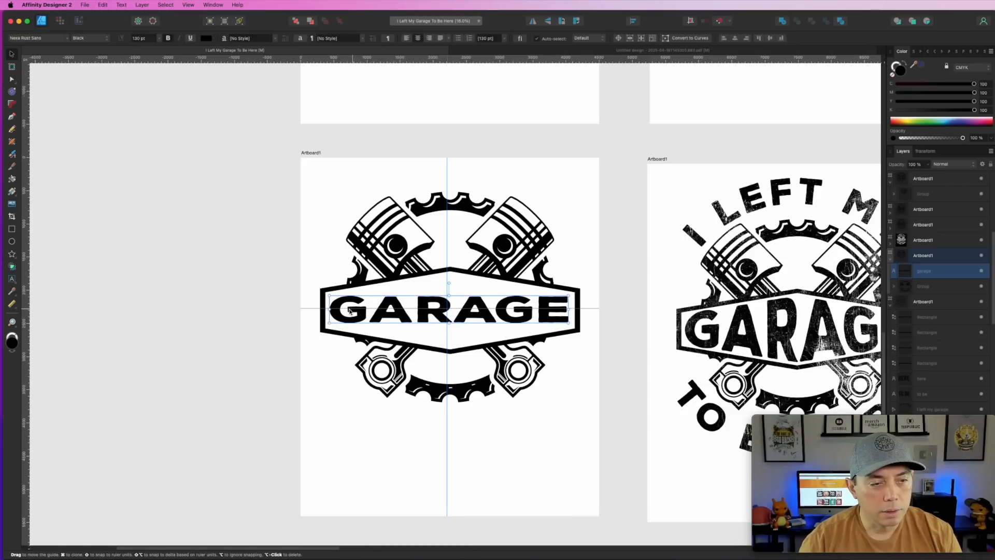
{"action": "left_click_drag", "start_coordinate": [329, 309], "coordinate": [330, 308]}
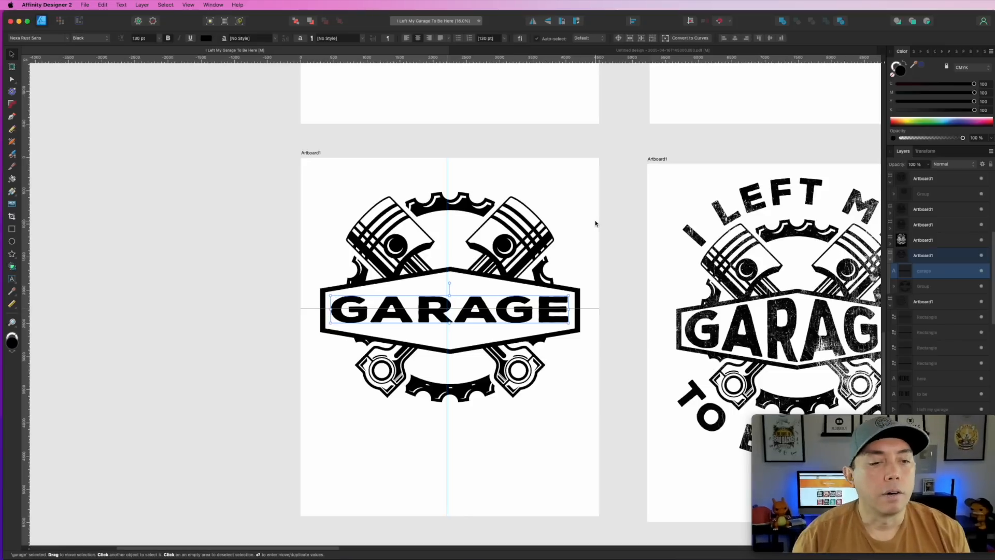
Move the vertical guide to the artboard's centre and align the piston graphic and its banner text to it together
{"action": "left_click", "coordinate": [600, 376]}
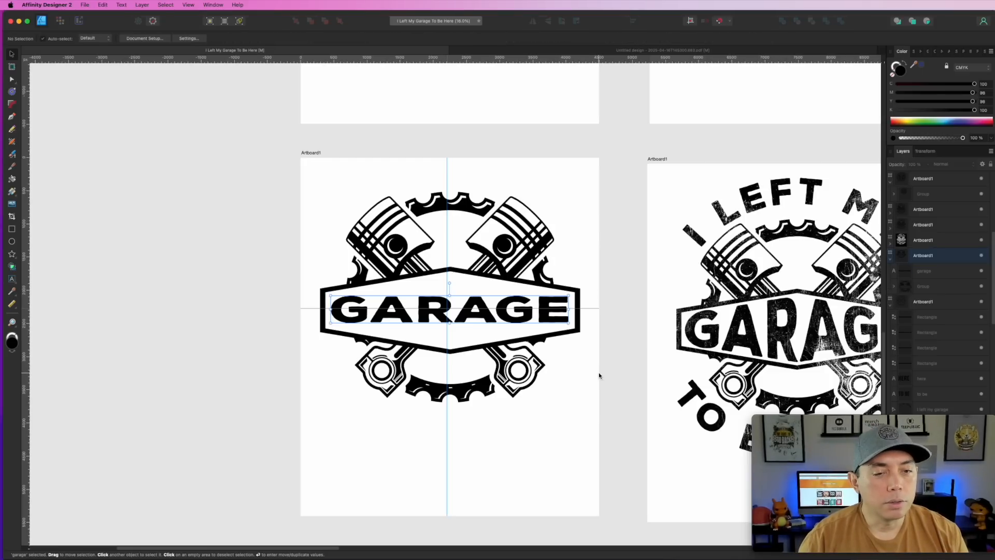
{"action": "left_click_drag", "start_coordinate": [618, 420], "coordinate": [313, 182]}
{"action": "left_click_drag", "start_coordinate": [536, 321], "coordinate": [538, 322]}
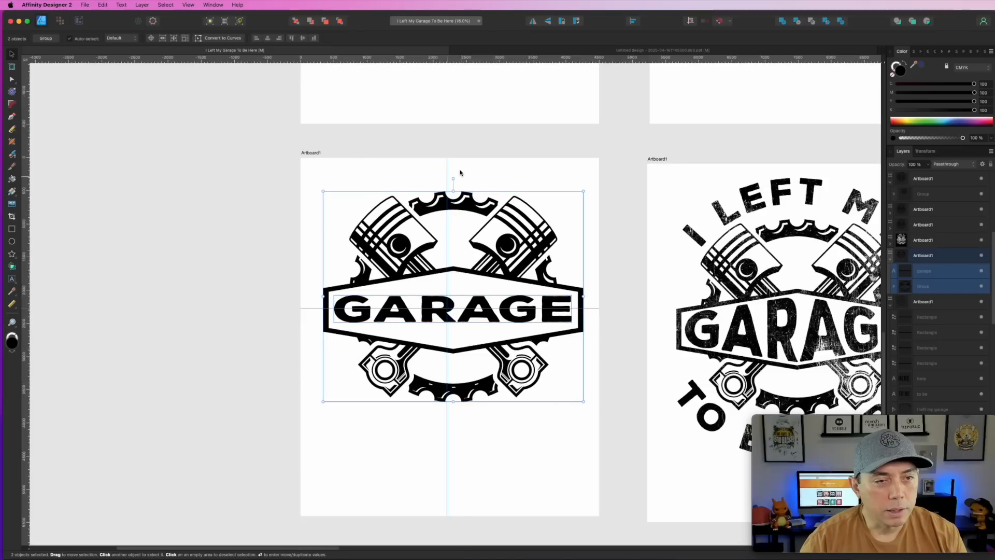
{"action": "left_click", "coordinate": [312, 152]}
{"action": "left_click_drag", "start_coordinate": [447, 167], "coordinate": [453, 154]}
{"action": "left_click", "coordinate": [238, 178]}
{"action": "left_click_drag", "start_coordinate": [229, 162], "coordinate": [614, 437]}
{"action": "left_click_drag", "start_coordinate": [534, 318], "coordinate": [530, 317]}
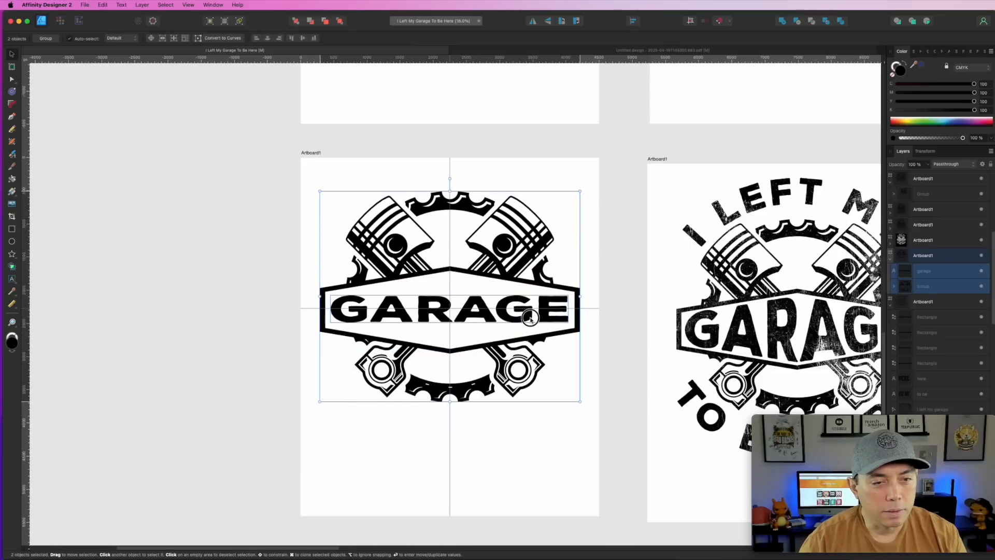
{"action": "left_click", "coordinate": [605, 257]}
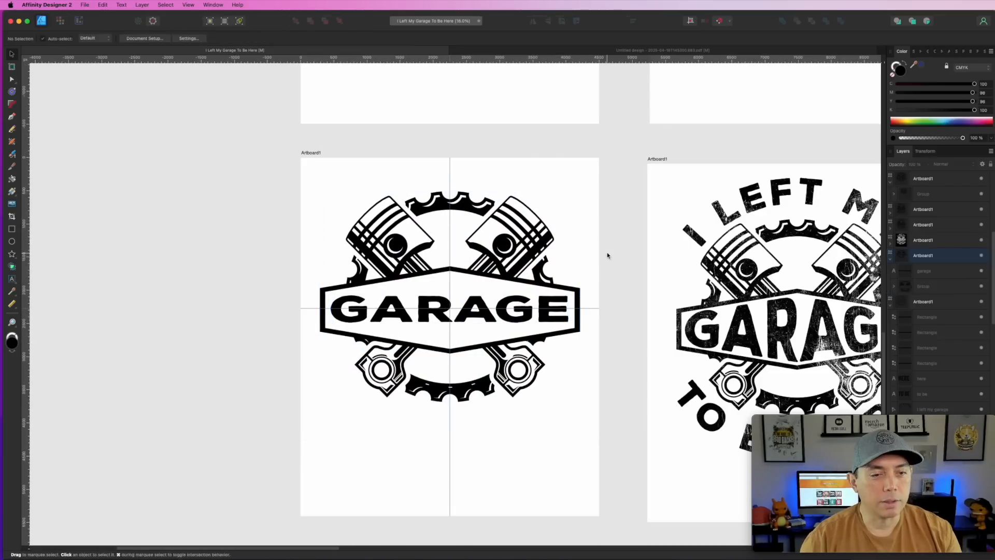
{"action": "left_click", "coordinate": [546, 303]}
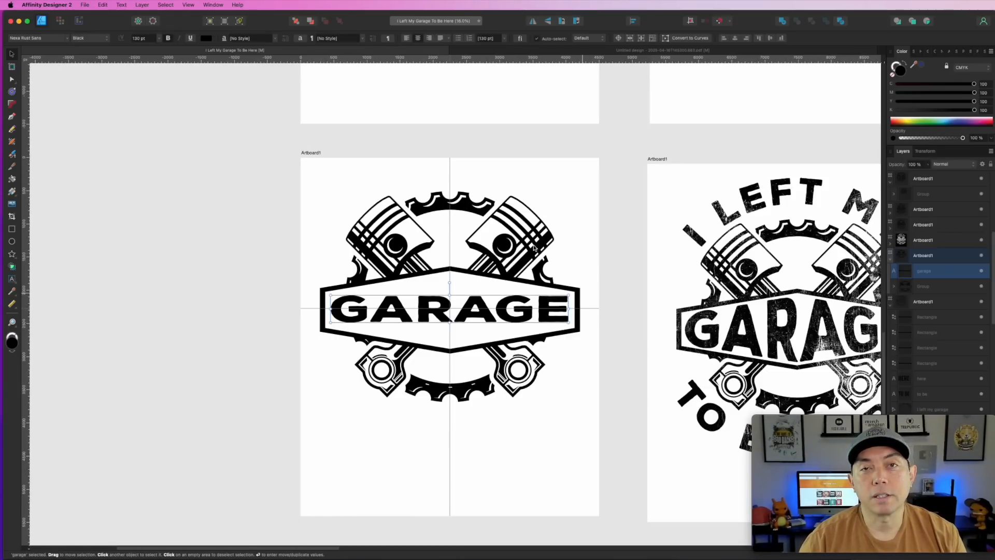
{"action": "left_click", "coordinate": [122, 5]}
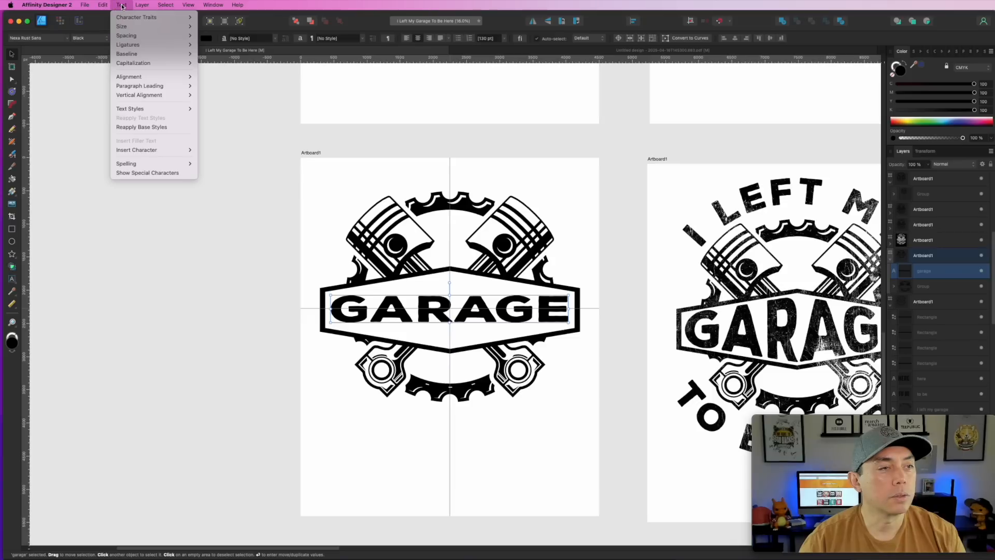
{"action": "mouse_move", "coordinate": [138, 5]}
{"action": "mouse_move", "coordinate": [228, 49]}
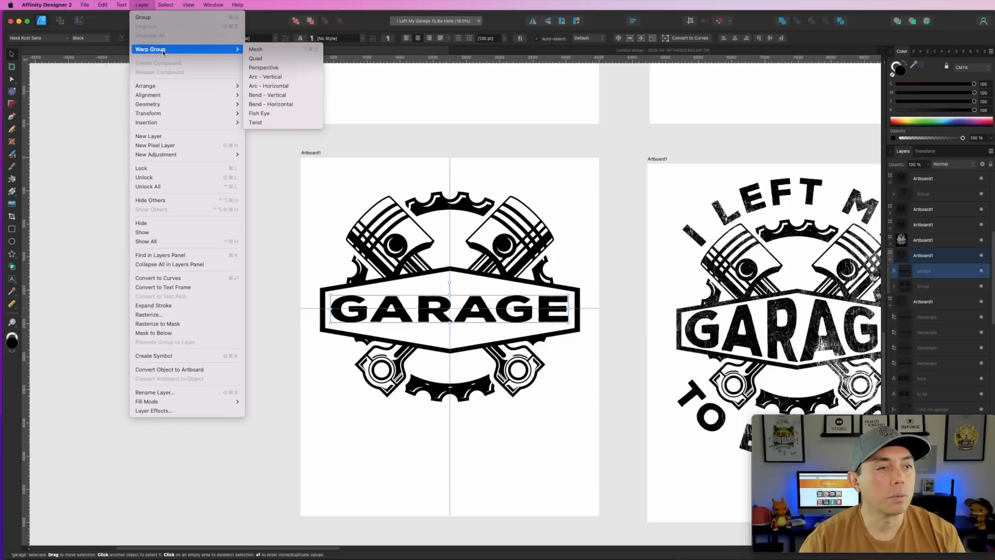
{"action": "left_click", "coordinate": [268, 48]}
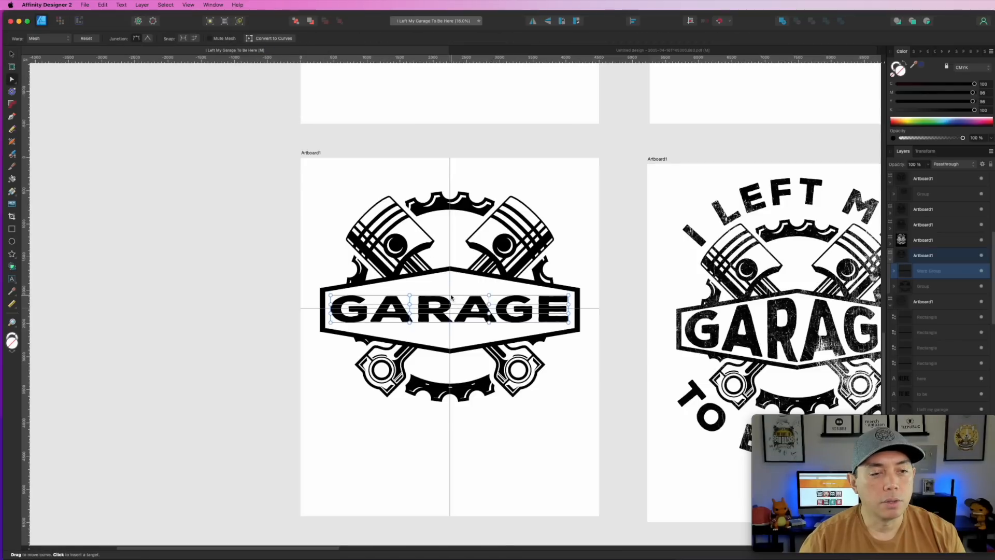
{"action": "key", "text": "super+z"}
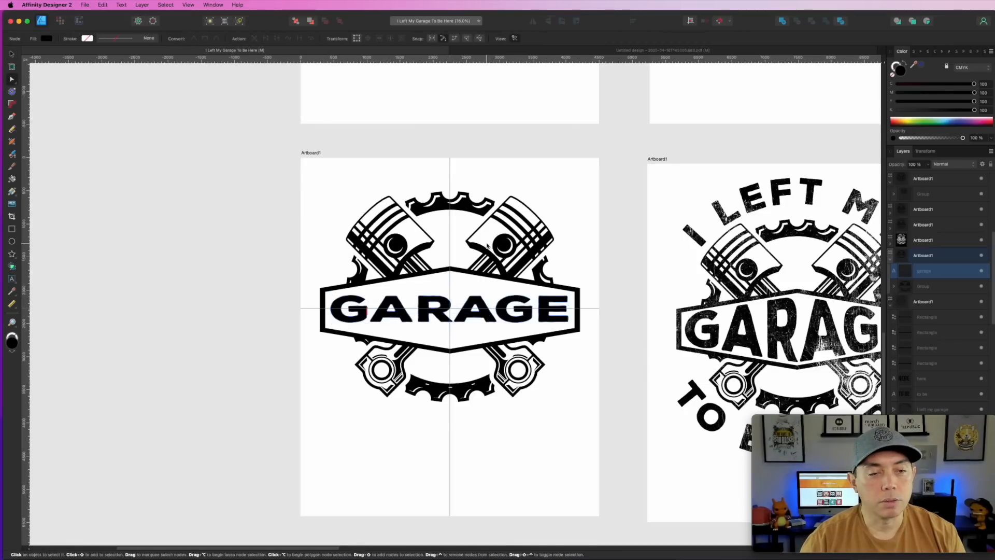
Apply a Quad warp group to the banner text and pull its top and bottom centres outward toward the banner's peaks
{"action": "left_click", "coordinate": [143, 5]}
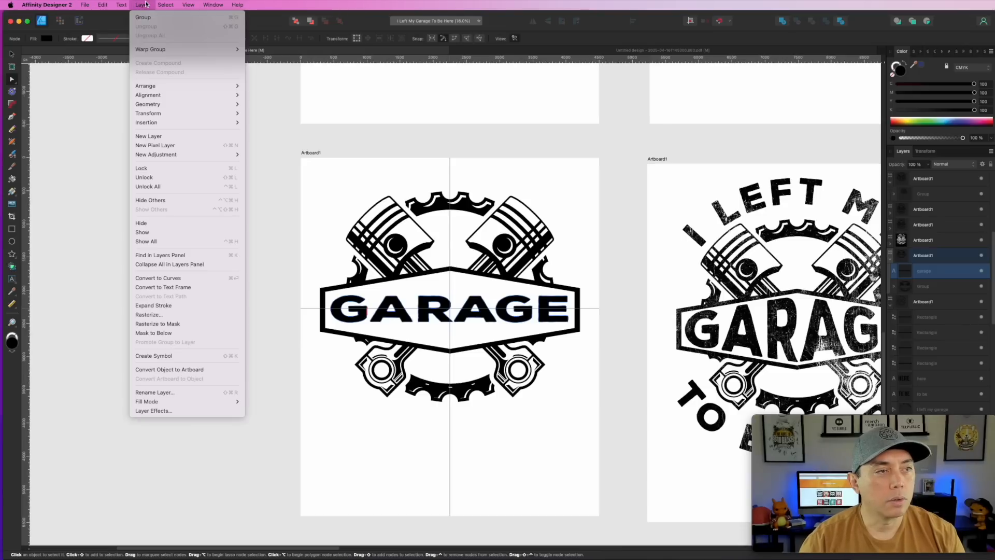
{"action": "mouse_move", "coordinate": [143, 49]}
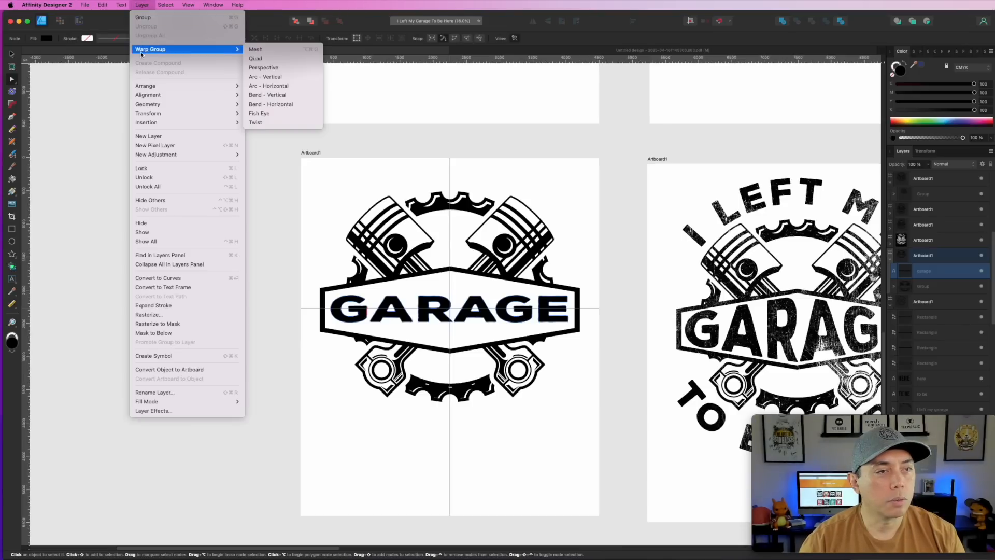
{"action": "left_click", "coordinate": [255, 57]}
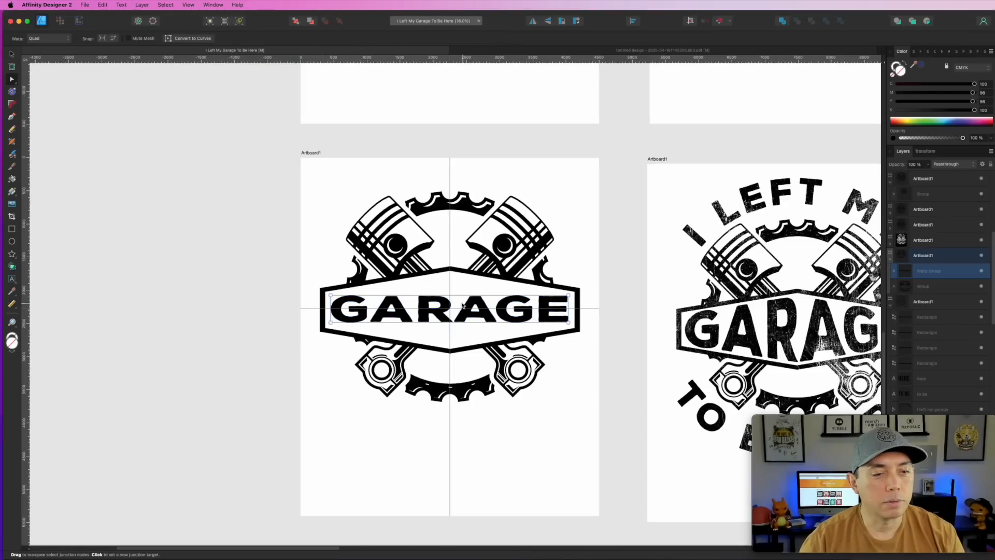
{"action": "scroll", "coordinate": [459, 308], "scroll_direction": "up", "scroll_amount": 5}
{"action": "scroll", "coordinate": [448, 318], "scroll_direction": "down", "scroll_amount": 1}
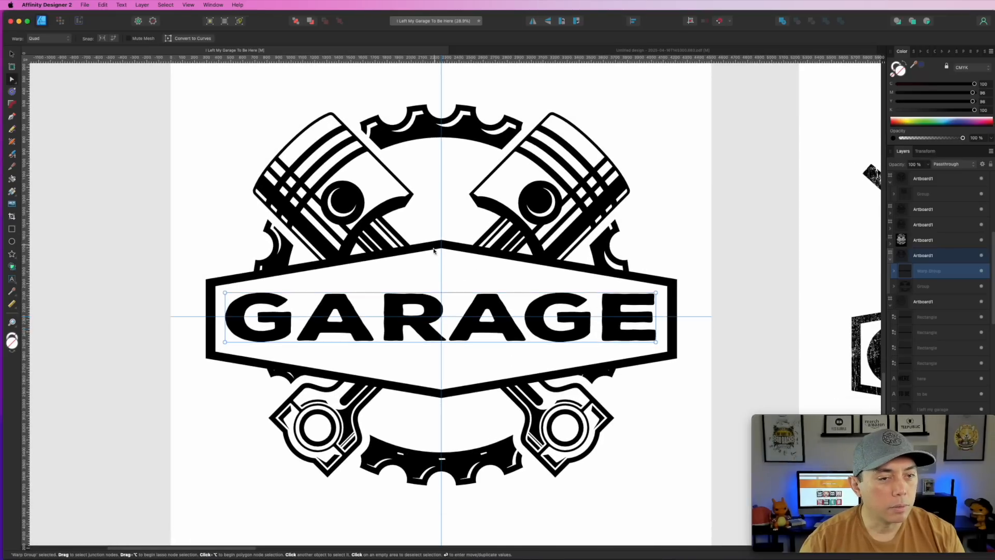
{"action": "left_click", "coordinate": [442, 294]}
{"action": "left_click_drag", "start_coordinate": [441, 294], "coordinate": [442, 259]}
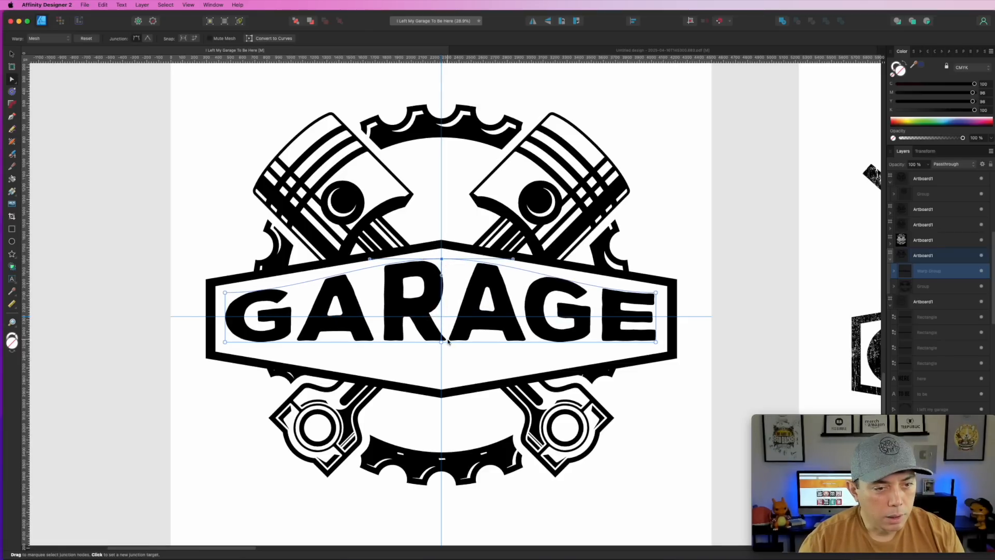
{"action": "left_click_drag", "start_coordinate": [441, 343], "coordinate": [440, 377]}
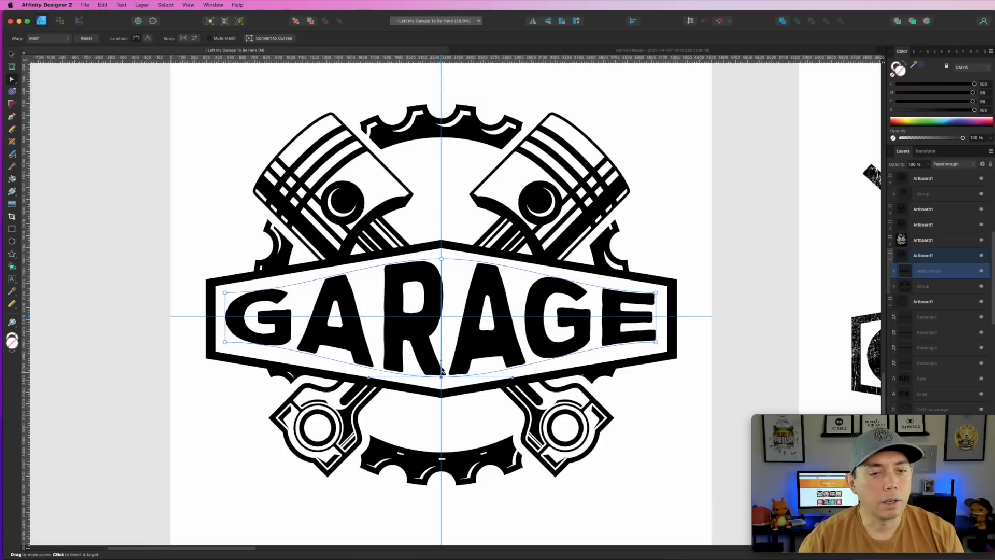
Make the warp's top and bottom centre junctions sharp and straighten the right half's edges parallel to the banner outline
{"action": "left_click", "coordinate": [441, 260]}
{"action": "mouse_move", "coordinate": [501, 263]}
{"action": "left_mouse_down"}
{"action": "mouse_move", "coordinate": [512, 266]}
{"action": "mouse_move", "coordinate": [508, 257]}
{"action": "mouse_move", "coordinate": [506, 278]}
{"action": "mouse_move", "coordinate": [503, 248]}
{"action": "left_mouse_up"}
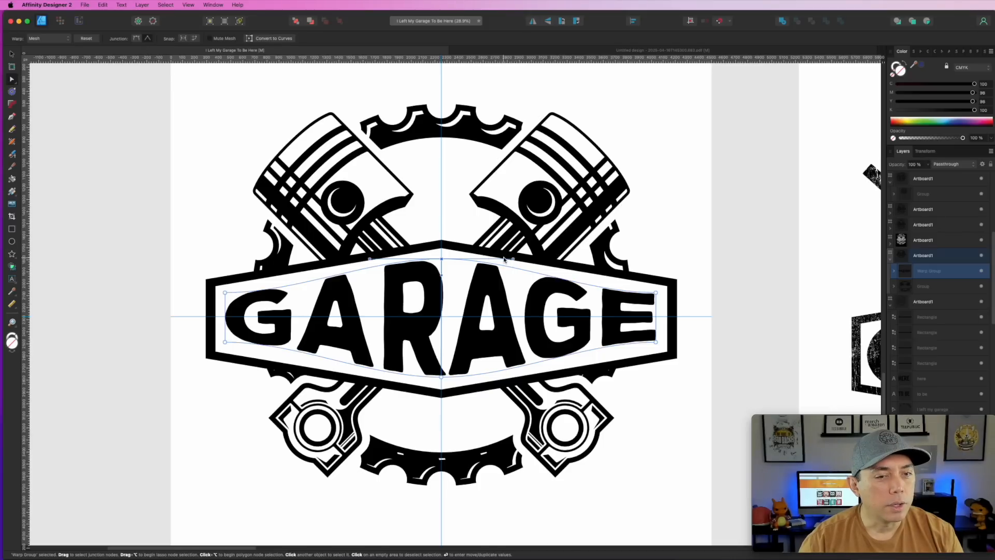
{"action": "left_click_drag", "start_coordinate": [511, 260], "coordinate": [511, 267]}
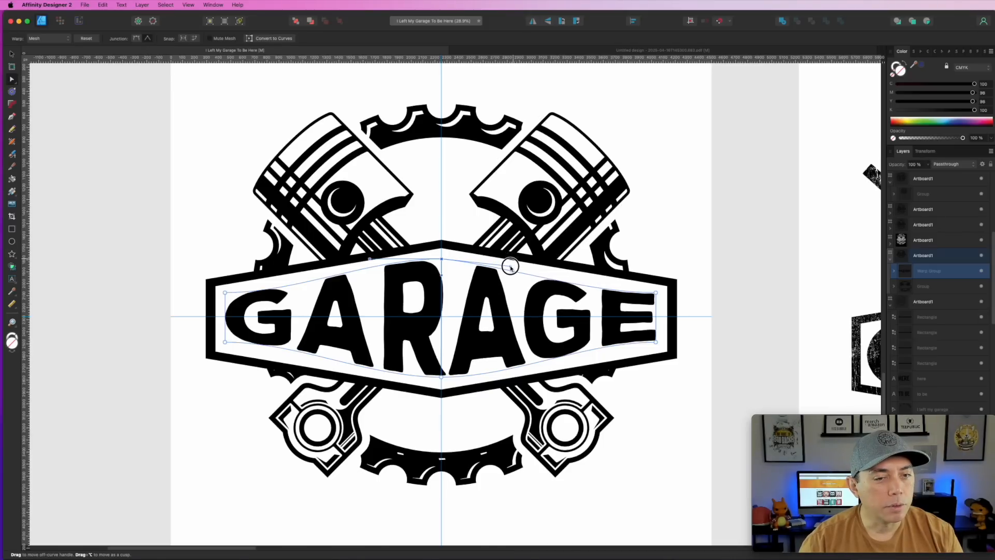
{"action": "left_click", "coordinate": [656, 292]}
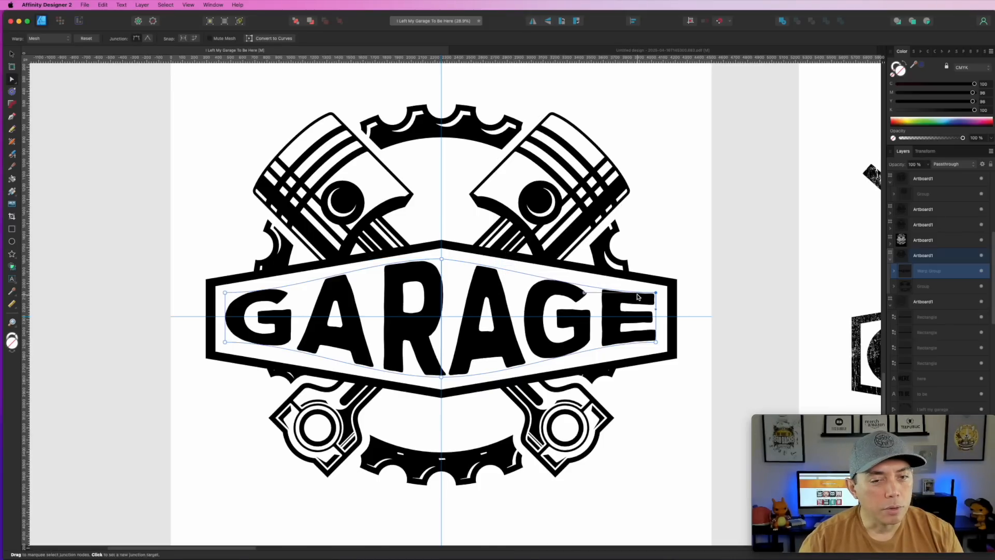
{"action": "left_click_drag", "start_coordinate": [584, 293], "coordinate": [586, 281]}
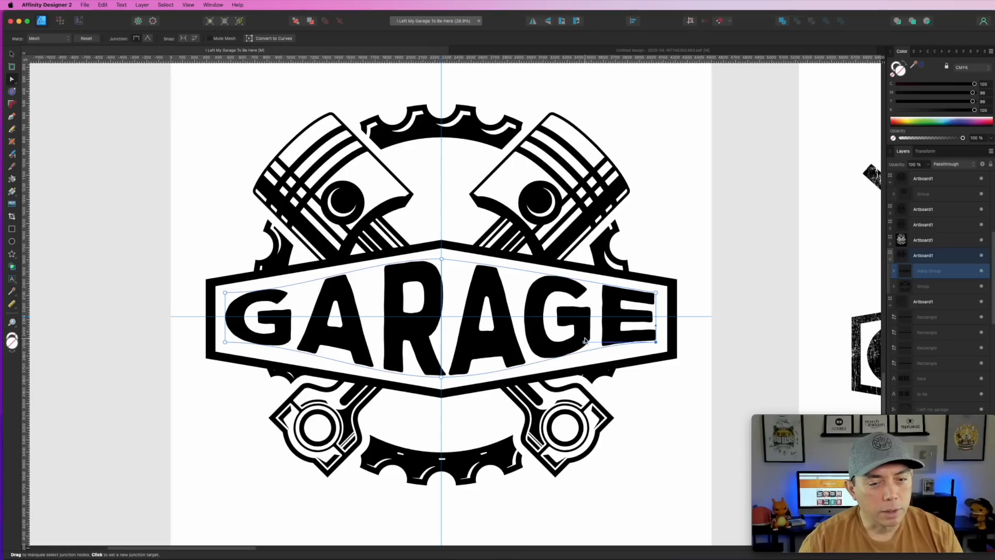
{"action": "left_click_drag", "start_coordinate": [582, 340], "coordinate": [591, 355]}
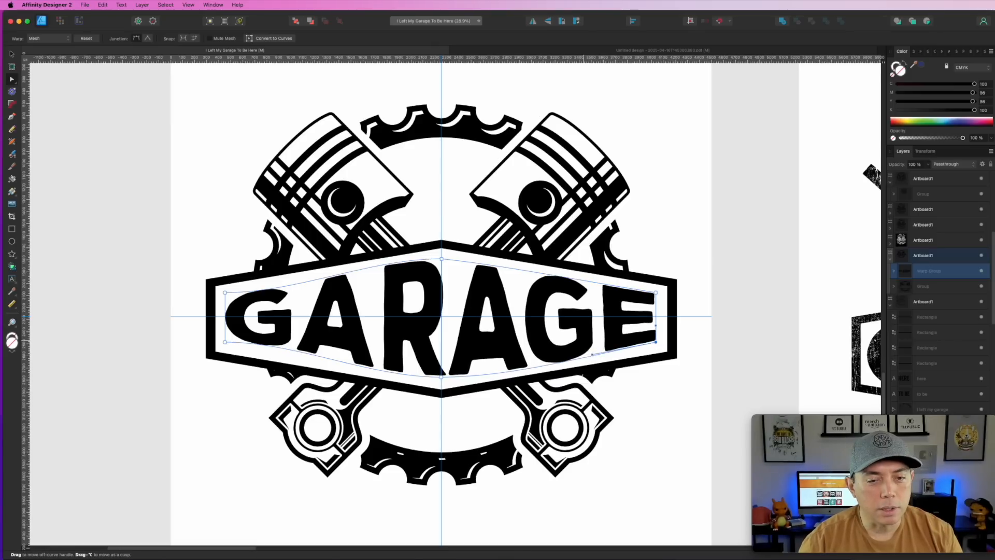
{"action": "left_click", "coordinate": [441, 378]}
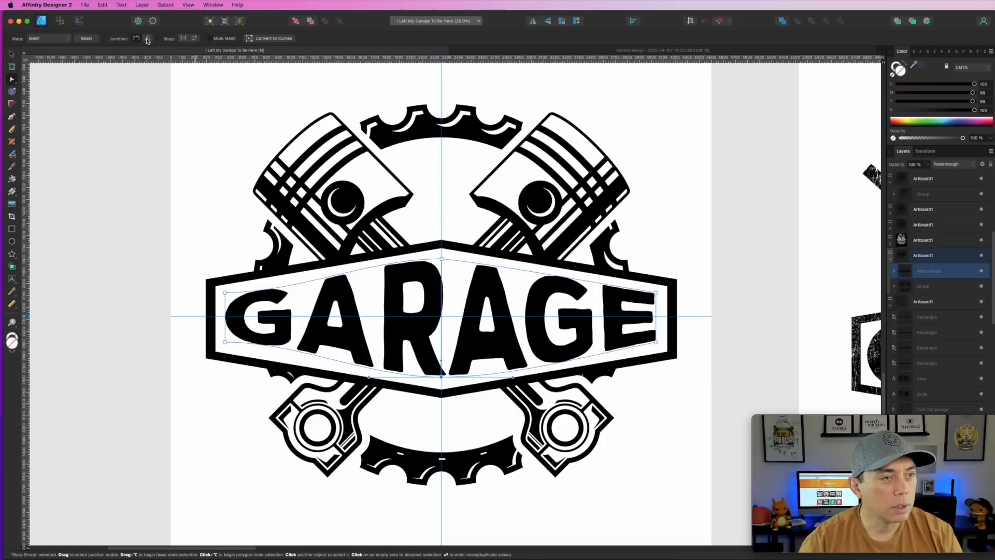
{"action": "left_click_drag", "start_coordinate": [513, 378], "coordinate": [515, 366]}
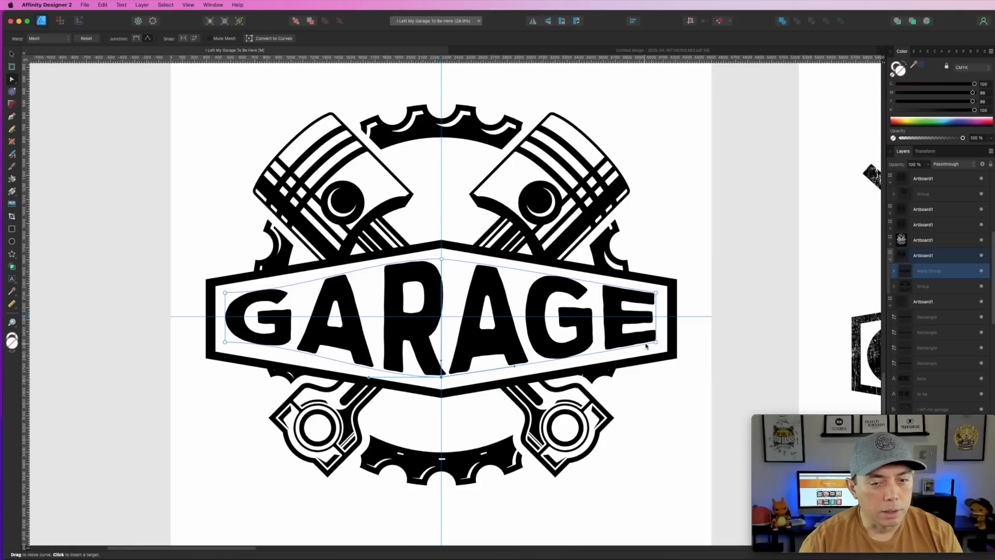
Straighten the warp's left-half top and bottom edges parallel to the banner outline and deselect the text
{"action": "left_click_drag", "start_coordinate": [368, 377], "coordinate": [370, 369]}
{"action": "left_click", "coordinate": [225, 342]}
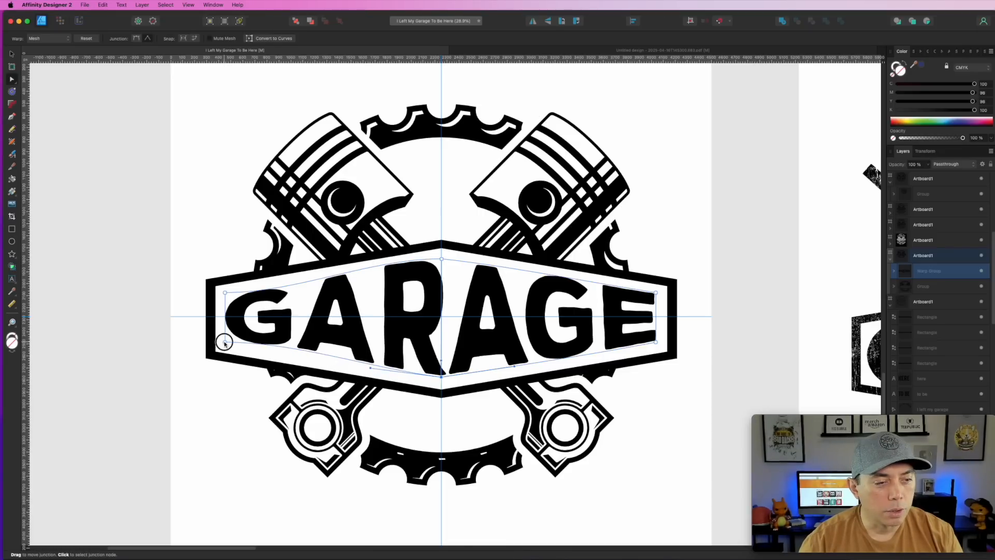
{"action": "left_click_drag", "start_coordinate": [297, 342], "coordinate": [296, 356]}
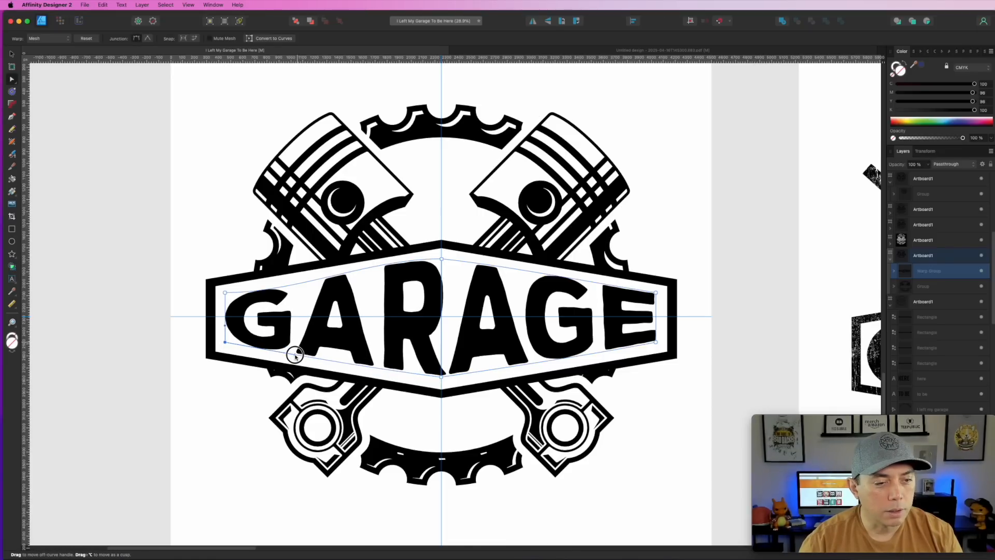
{"action": "left_click", "coordinate": [225, 293]}
{"action": "left_click_drag", "start_coordinate": [296, 293], "coordinate": [294, 284]}
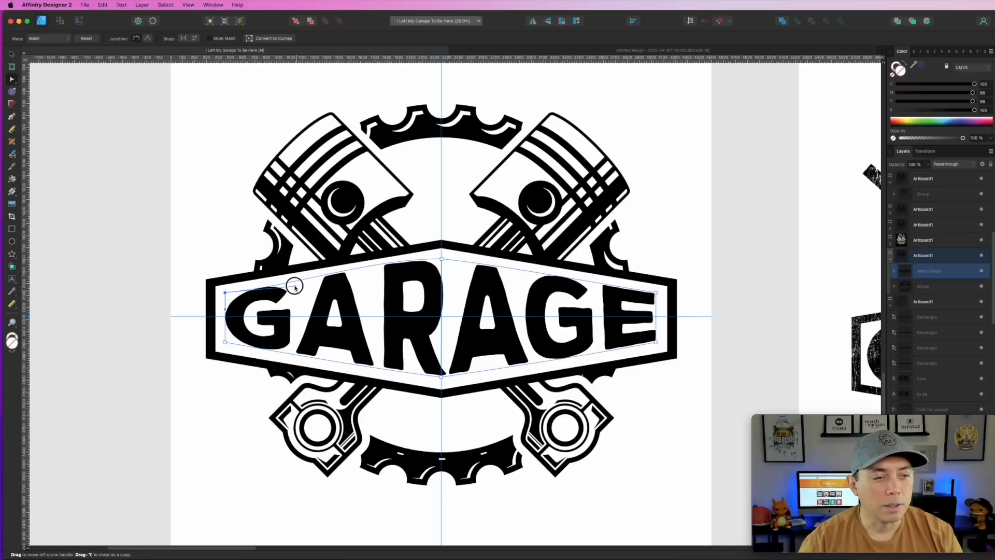
{"action": "left_click", "coordinate": [441, 259]}
{"action": "left_click_drag", "start_coordinate": [367, 260], "coordinate": [364, 273]}
{"action": "left_click", "coordinate": [225, 293]}
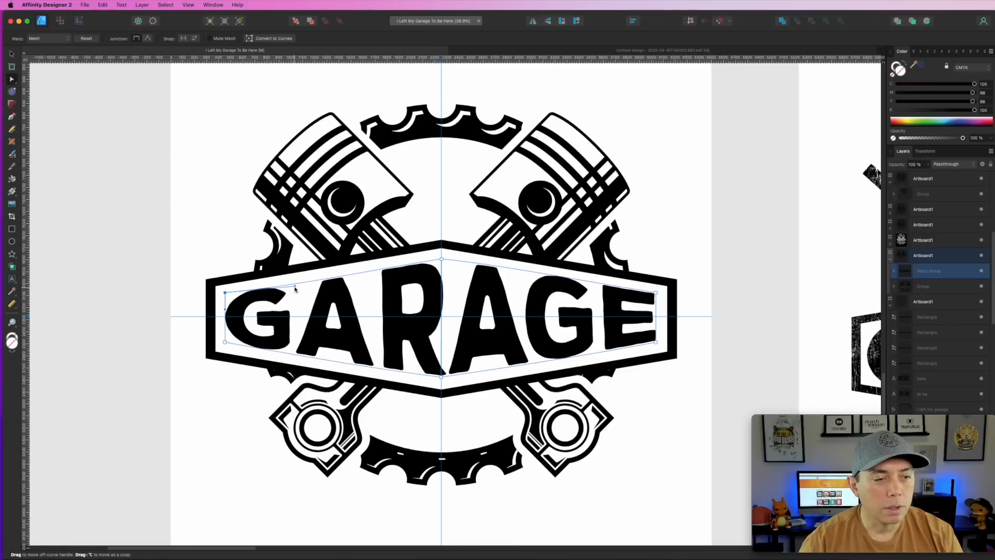
{"action": "left_click", "coordinate": [718, 267]}
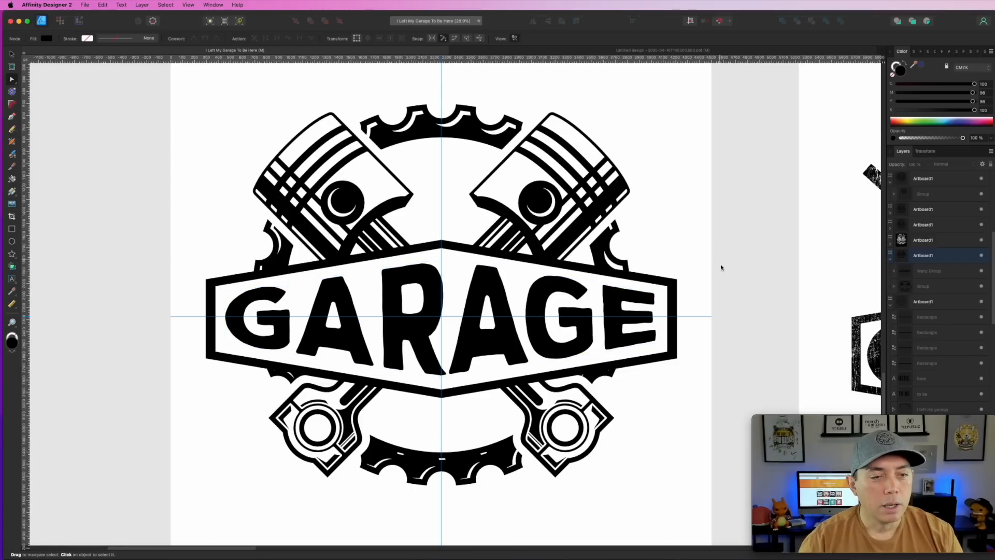
{"action": "scroll", "coordinate": [721, 268], "scroll_direction": "down", "scroll_amount": 3}
{"action": "scroll", "coordinate": [722, 269], "scroll_direction": "right", "scroll_amount": 4}
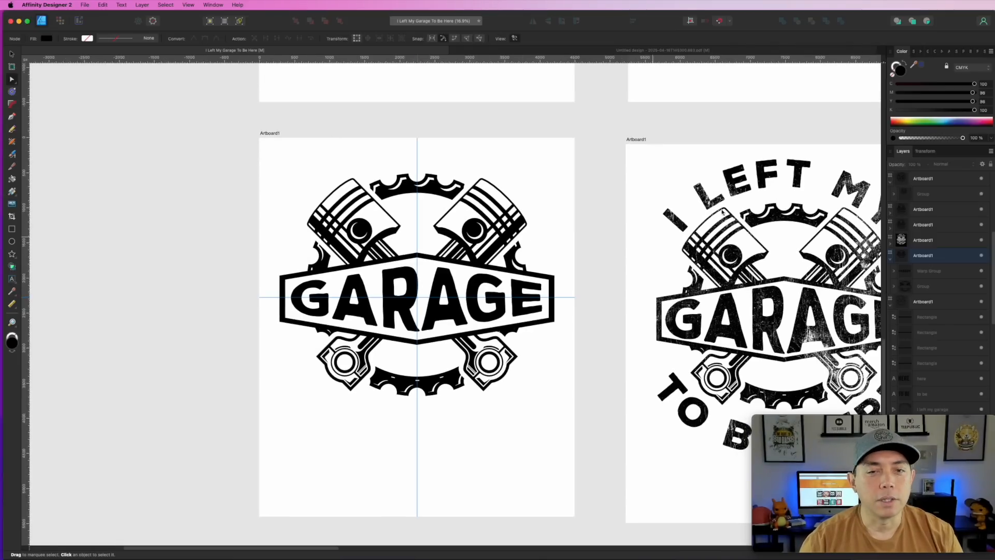
{"action": "scroll", "coordinate": [757, 181], "scroll_direction": "right", "scroll_amount": 5}
{"action": "scroll", "coordinate": [489, 275], "scroll_direction": "down", "scroll_amount": 2}
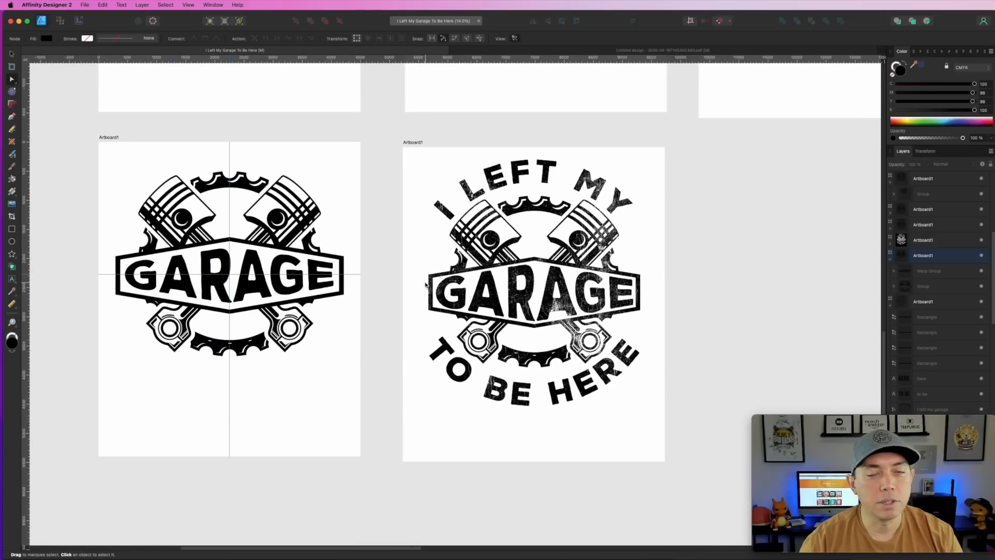
{"action": "scroll", "coordinate": [330, 247], "scroll_direction": "left", "scroll_amount": 5}
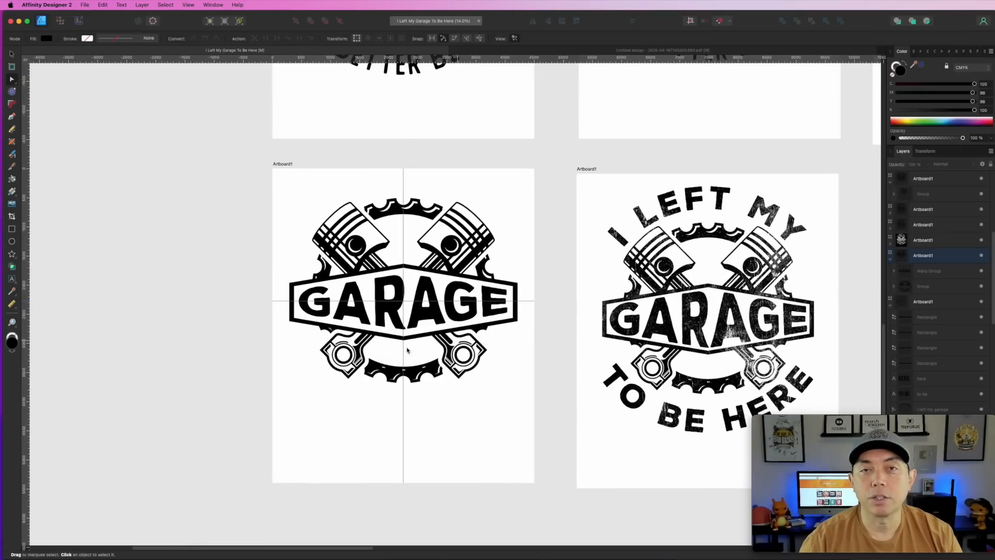
Draw a black rectangle on the empty canvas, convert it to curves and pull its top and bottom centres outward into a banner shape
{"action": "scroll", "coordinate": [254, 207], "scroll_direction": "left", "scroll_amount": 7}
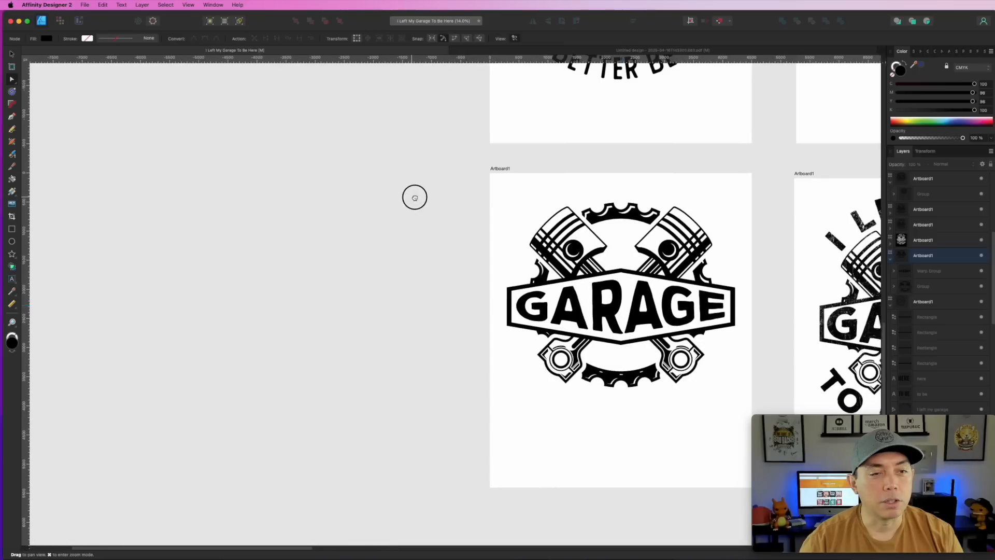
{"action": "left_click", "coordinate": [12, 230]}
{"action": "left_click_drag", "start_coordinate": [232, 225], "coordinate": [449, 295]}
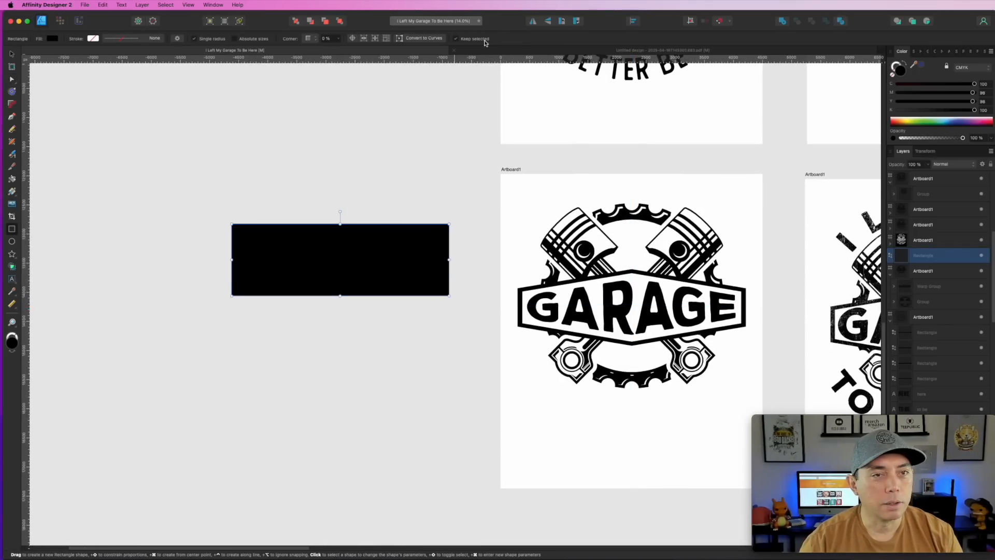
{"action": "left_click", "coordinate": [418, 39]}
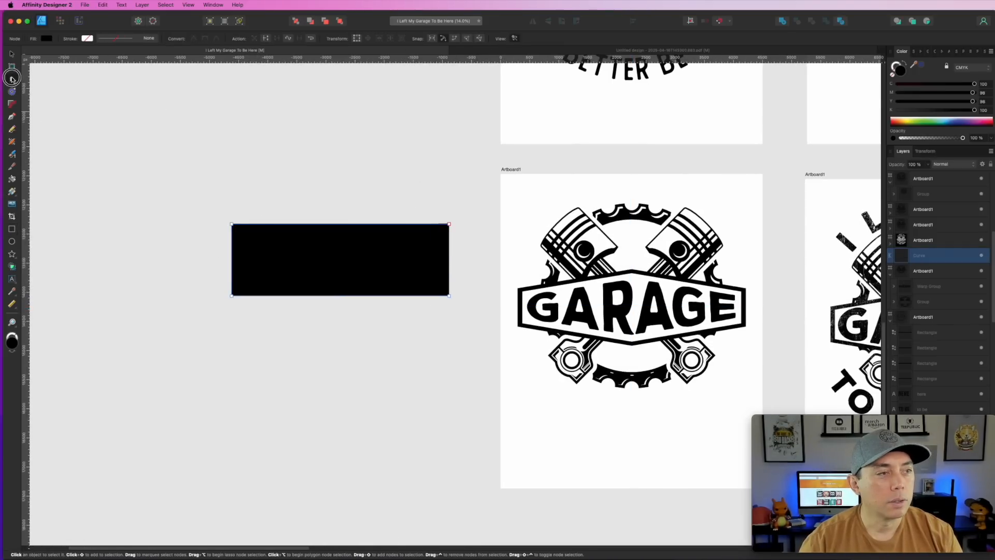
{"action": "left_click", "coordinate": [340, 224]}
{"action": "left_click_drag", "start_coordinate": [340, 224], "coordinate": [339, 207]}
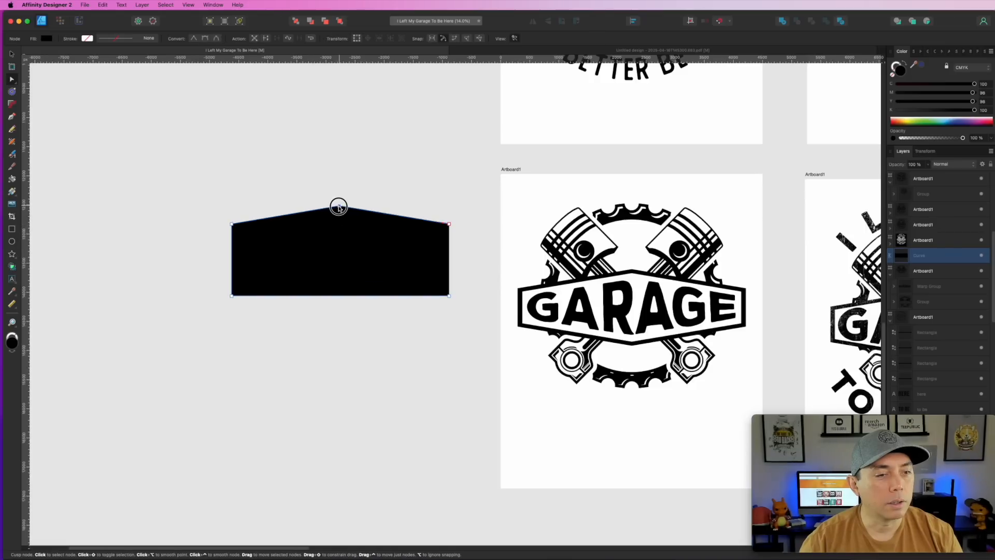
{"action": "left_click", "coordinate": [340, 296]}
{"action": "left_click_drag", "start_coordinate": [340, 296], "coordinate": [341, 317]}
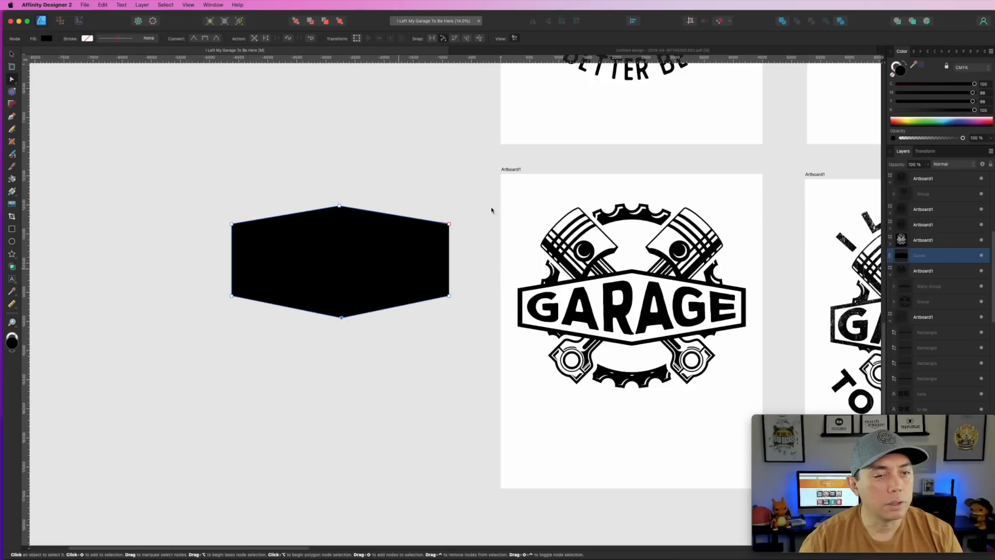
Swap the banner shape's fill and stroke, set the stroke width to 23 pt and deselect it
{"action": "left_click", "coordinate": [907, 62]}
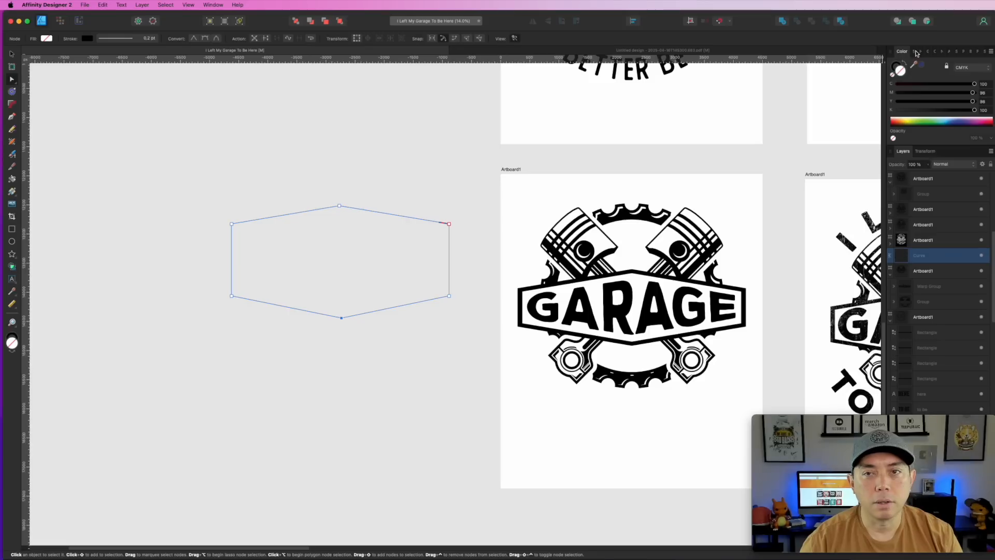
{"action": "left_click", "coordinate": [917, 52]}
{"action": "left_click_drag", "start_coordinate": [910, 78], "coordinate": [941, 77]}
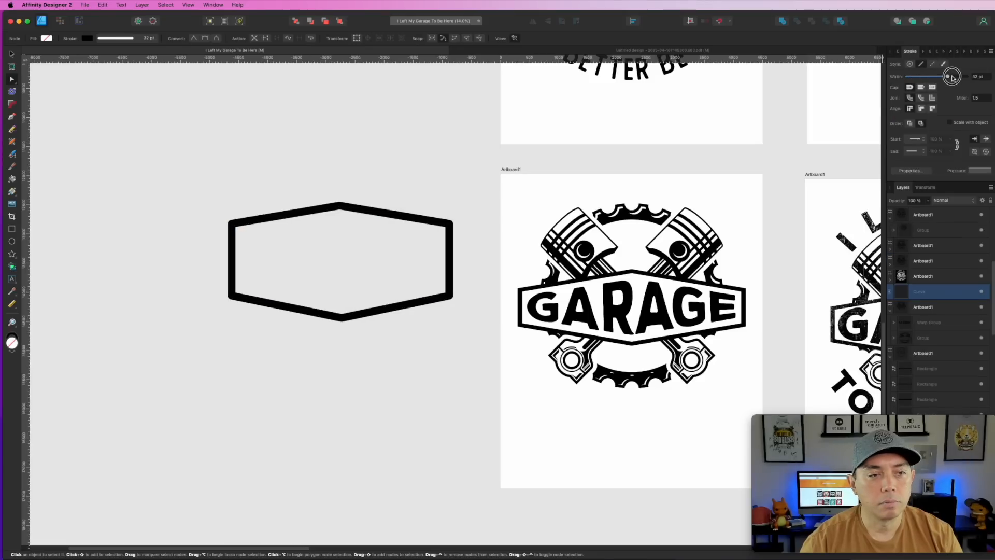
{"action": "left_click", "coordinate": [381, 175]}
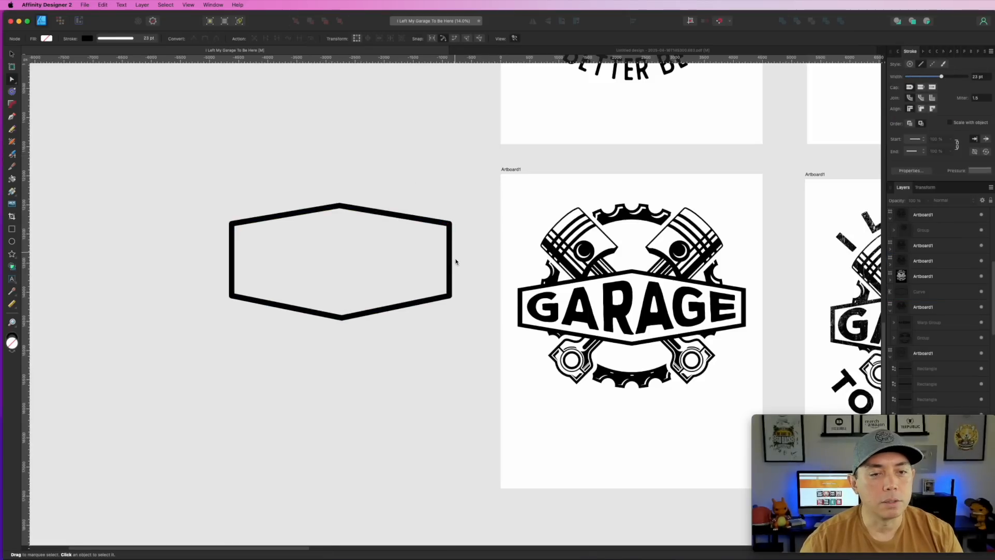
Select all pieces of the loose piston-and-gear emblem and move them to the empty canvas beside the second row's last artboard
{"action": "scroll", "coordinate": [455, 261], "scroll_direction": "down", "scroll_amount": 5}
{"action": "scroll", "coordinate": [462, 278], "scroll_direction": "right", "scroll_amount": 8}
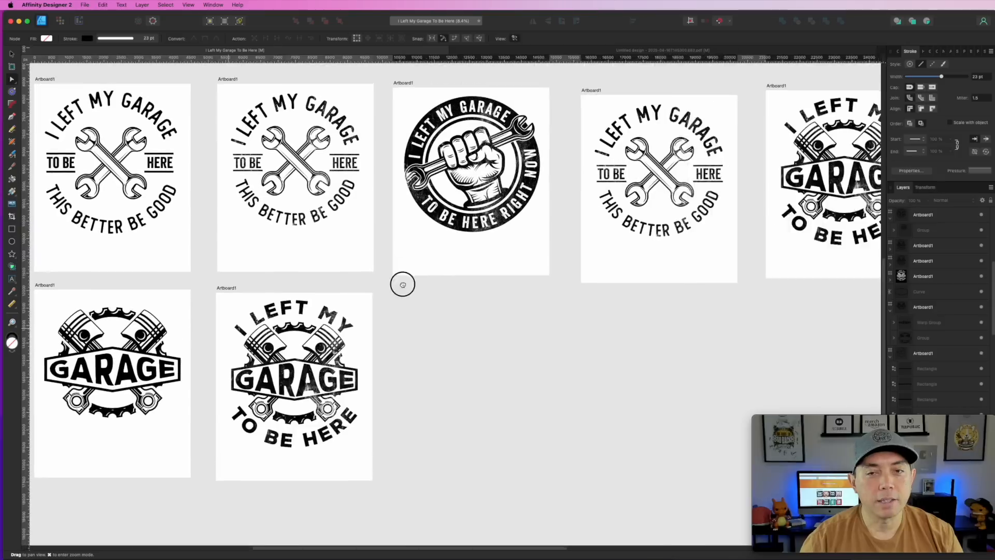
{"action": "scroll", "coordinate": [403, 284], "scroll_direction": "right", "scroll_amount": 15}
{"action": "scroll", "coordinate": [403, 285], "scroll_direction": "down", "scroll_amount": 5}
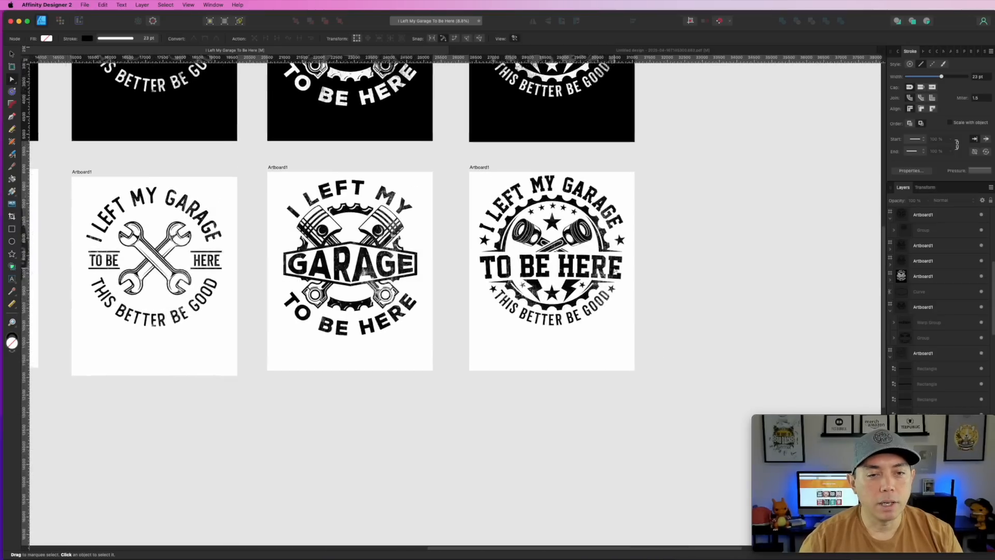
{"action": "scroll", "coordinate": [609, 263], "scroll_direction": "up", "scroll_amount": 3}
{"action": "scroll", "coordinate": [484, 242], "scroll_direction": "down", "scroll_amount": 3}
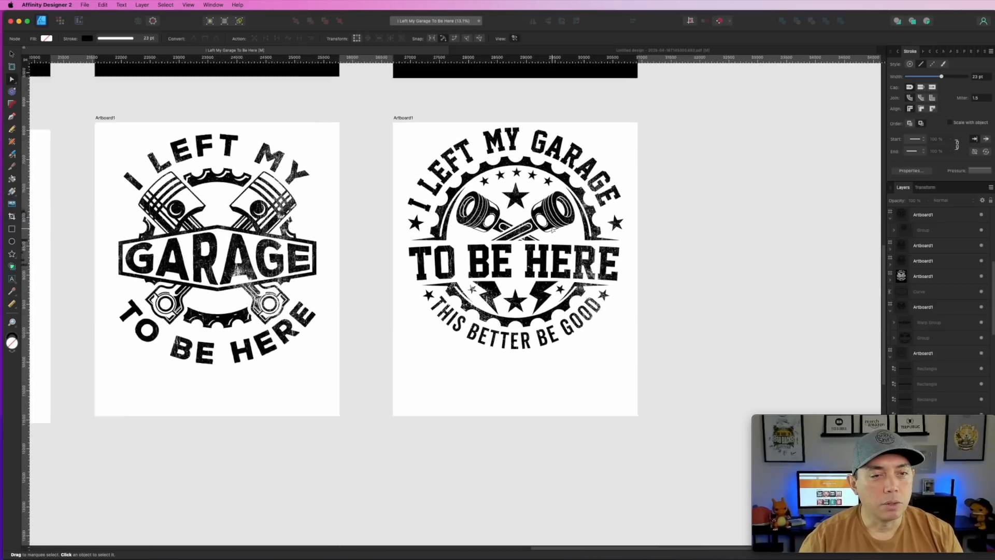
{"action": "left_click", "coordinate": [12, 54]}
{"action": "scroll", "coordinate": [598, 104], "scroll_direction": "left", "scroll_amount": 5}
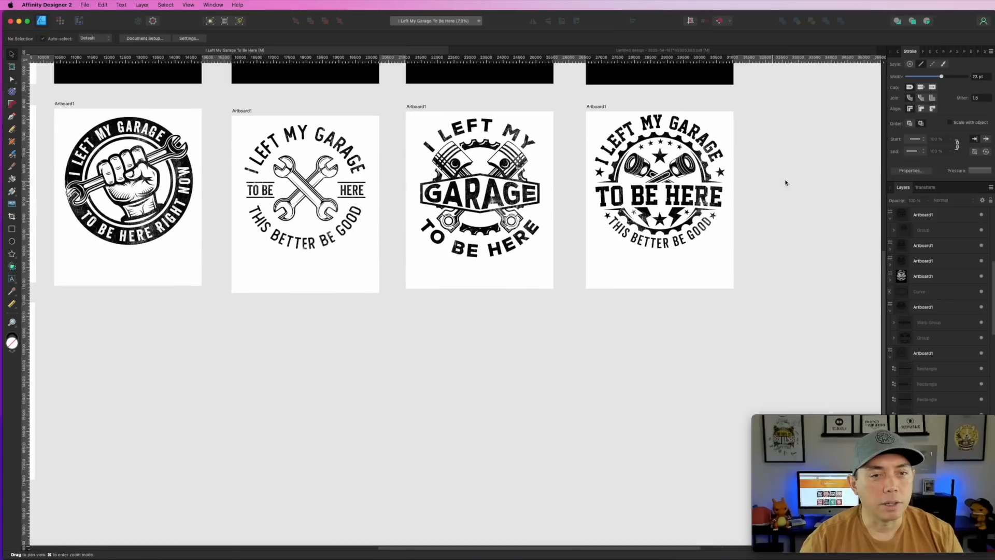
{"action": "scroll", "coordinate": [607, 174], "scroll_direction": "down", "scroll_amount": 4}
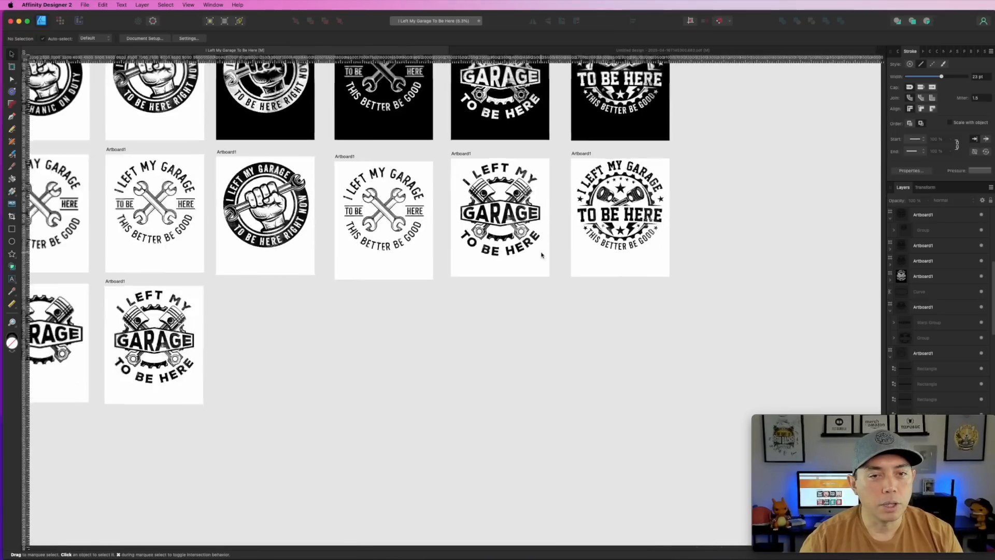
{"action": "scroll", "coordinate": [731, 286], "scroll_direction": "left", "scroll_amount": 8}
{"action": "left_click_drag", "start_coordinate": [128, 108], "coordinate": [315, 268]}
{"action": "left_click_drag", "start_coordinate": [177, 163], "coordinate": [592, 311]}
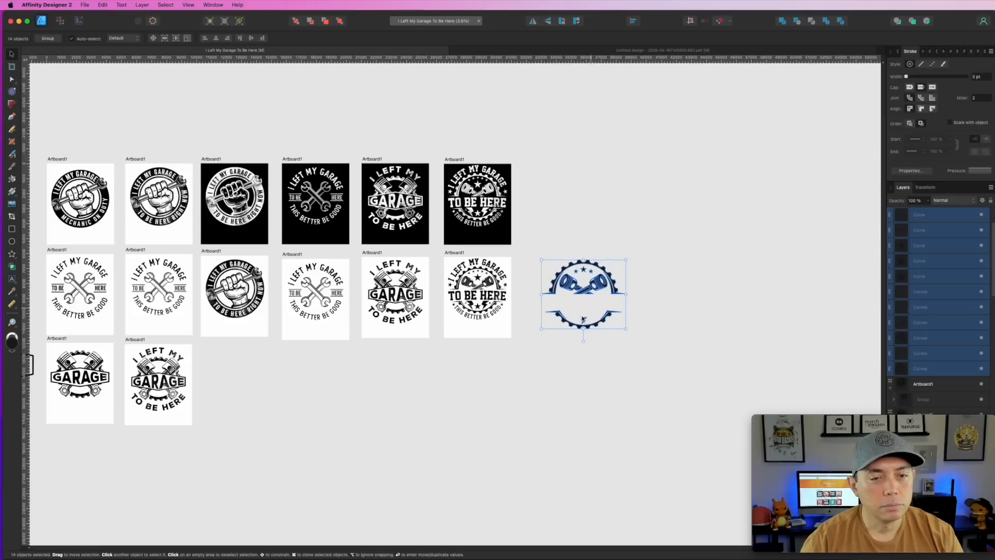
Duplicate the "To Be Here" gear artboard beside the original and delete the copy's artwork to leave it blank
{"action": "scroll", "coordinate": [582, 344], "scroll_direction": "up", "scroll_amount": 3}
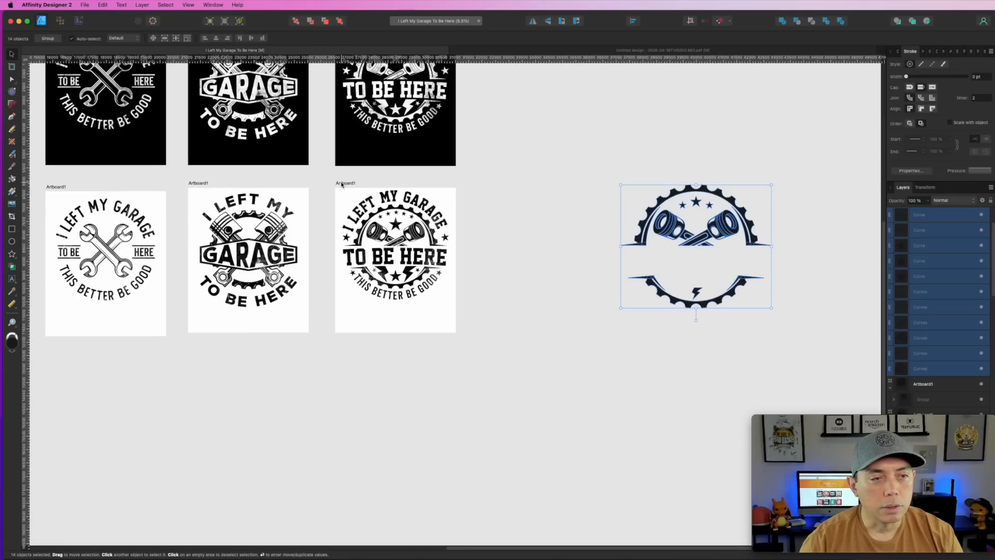
{"action": "left_click_drag", "start_coordinate": [341, 184], "coordinate": [477, 185]}
{"action": "scroll", "coordinate": [638, 334], "scroll_direction": "up", "scroll_amount": 2}
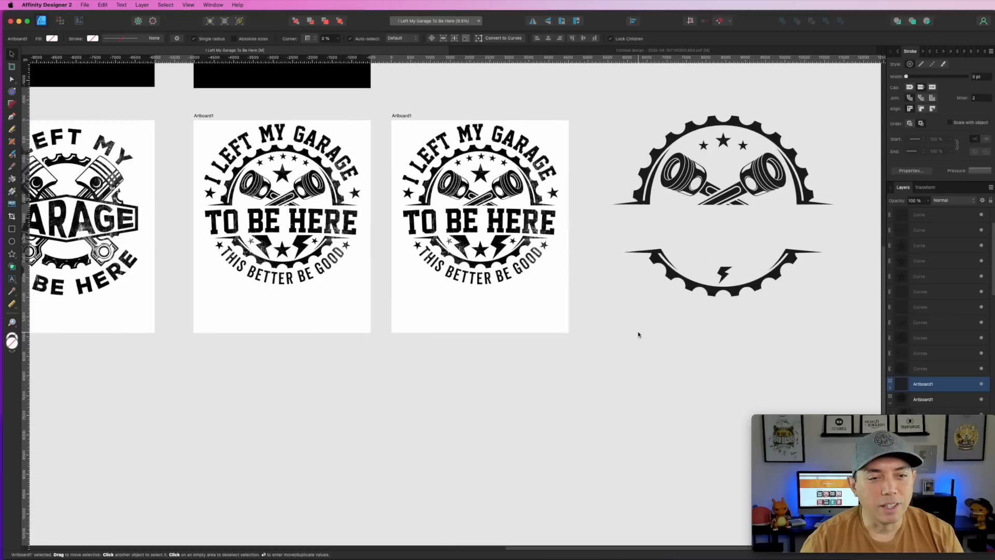
{"action": "left_click_drag", "start_coordinate": [592, 327], "coordinate": [607, 353]}
{"action": "left_click", "coordinate": [511, 204]}
{"action": "key", "text": "Delete"}
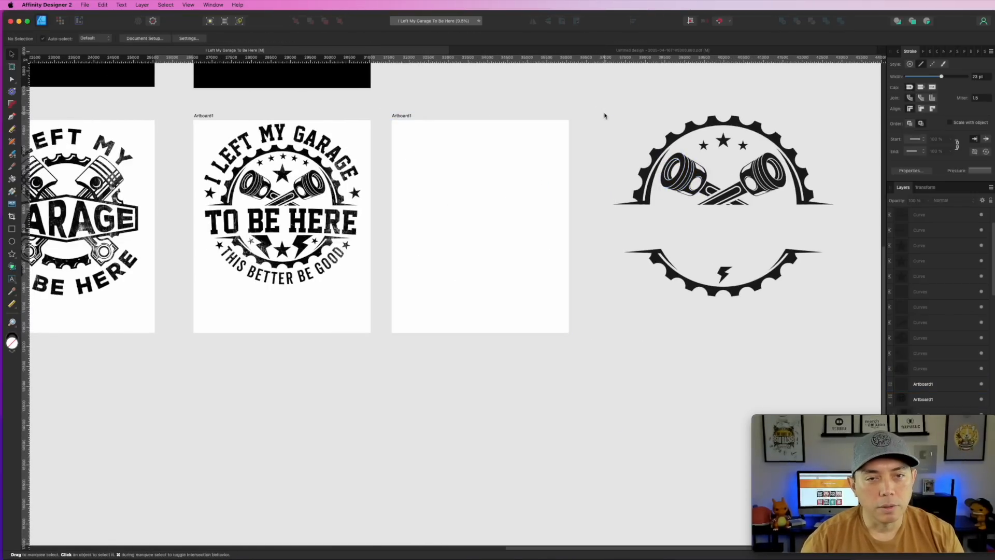
Group the piston-and-gear emblem pieces, move the group onto the blank artboard and scale it to nearly the artboard's width
{"action": "scroll", "coordinate": [591, 122], "scroll_direction": "right", "scroll_amount": 5}
{"action": "left_click_drag", "start_coordinate": [528, 108], "coordinate": [802, 352]}
{"action": "key", "text": "super+g"}
{"action": "left_click_drag", "start_coordinate": [682, 187], "coordinate": [479, 208]}
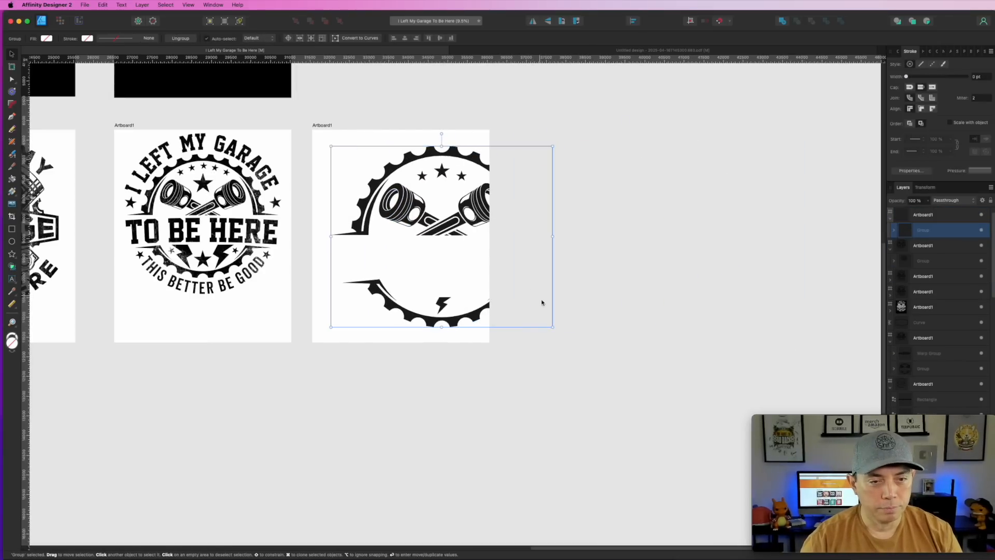
{"action": "left_click_drag", "start_coordinate": [553, 326], "coordinate": [467, 272]}
{"action": "scroll", "coordinate": [467, 269], "scroll_direction": "up", "scroll_amount": 3}
{"action": "left_click_drag", "start_coordinate": [515, 309], "coordinate": [615, 352]}
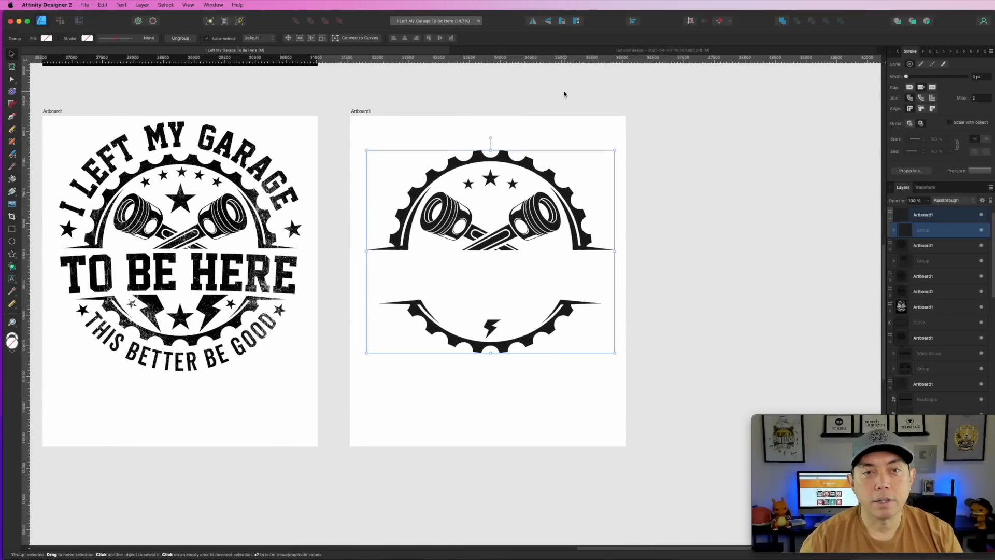
Centre the emblem group horizontally on its artboard and deselect it
{"action": "key", "text": "Delete"}
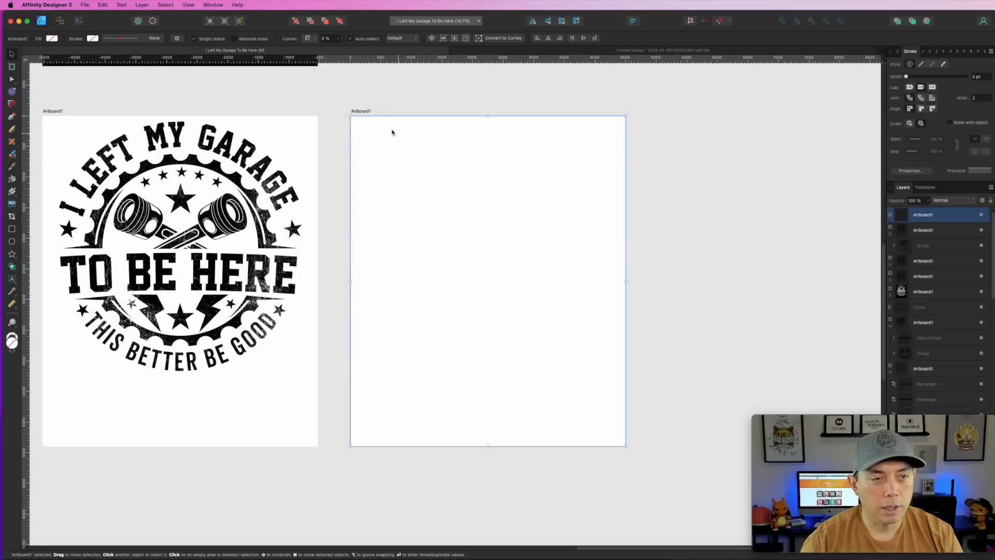
{"action": "key", "text": "super+z"}
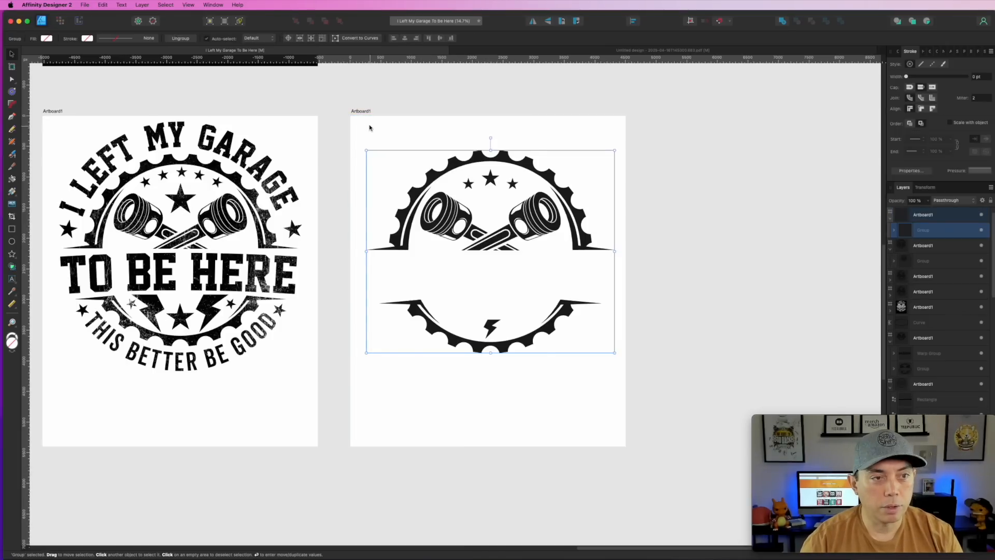
{"action": "left_click", "coordinate": [635, 19]}
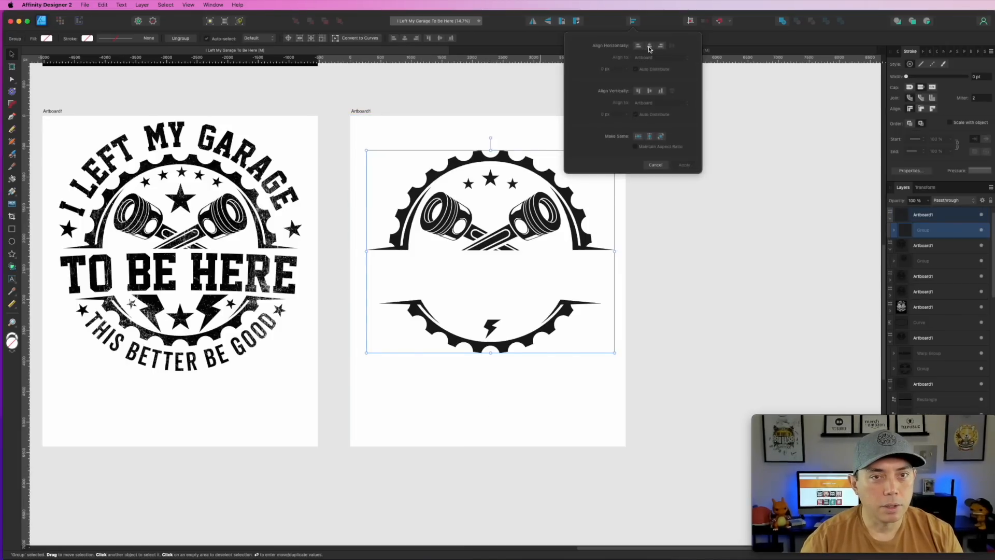
{"action": "left_click", "coordinate": [751, 251]}
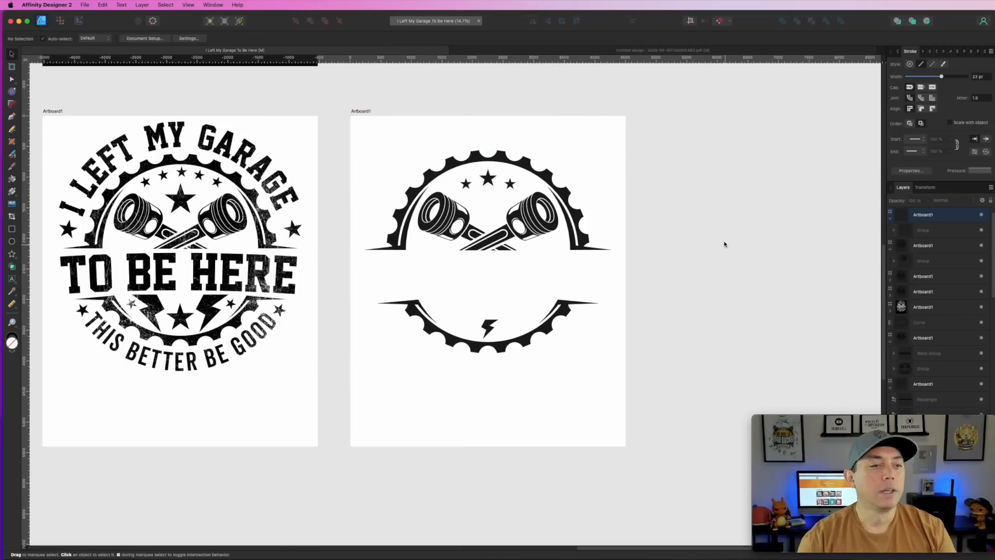
Copy the emblem's middle star to the outer left side of the gear, just above the horizontal line
{"action": "left_click_drag", "start_coordinate": [481, 392], "coordinate": [564, 396]}
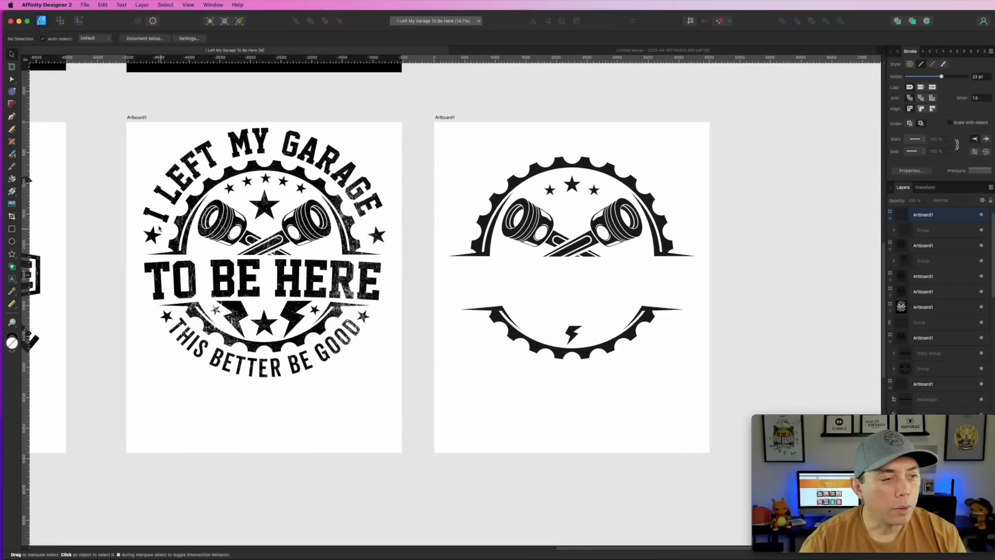
{"action": "left_click", "coordinate": [572, 189]}
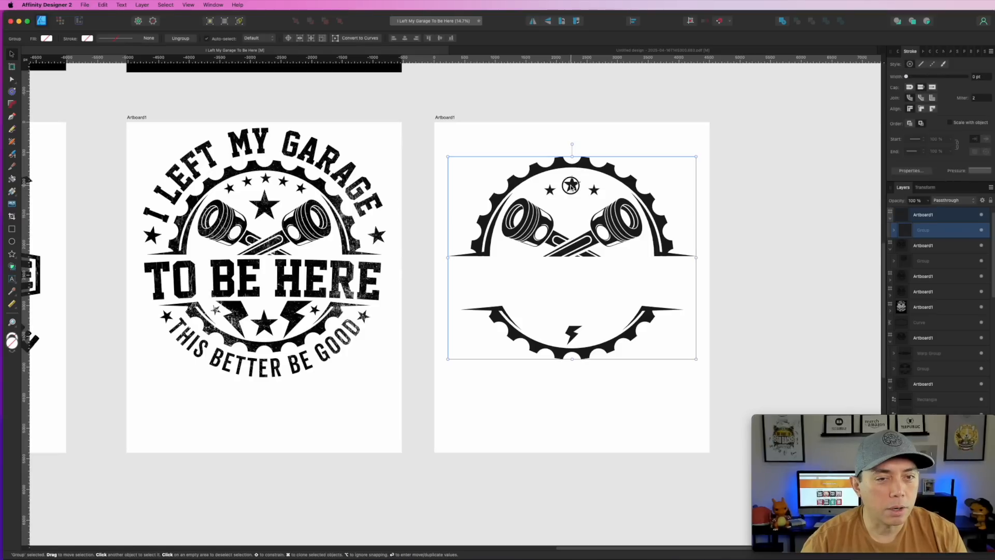
{"action": "double_click", "coordinate": [571, 186]}
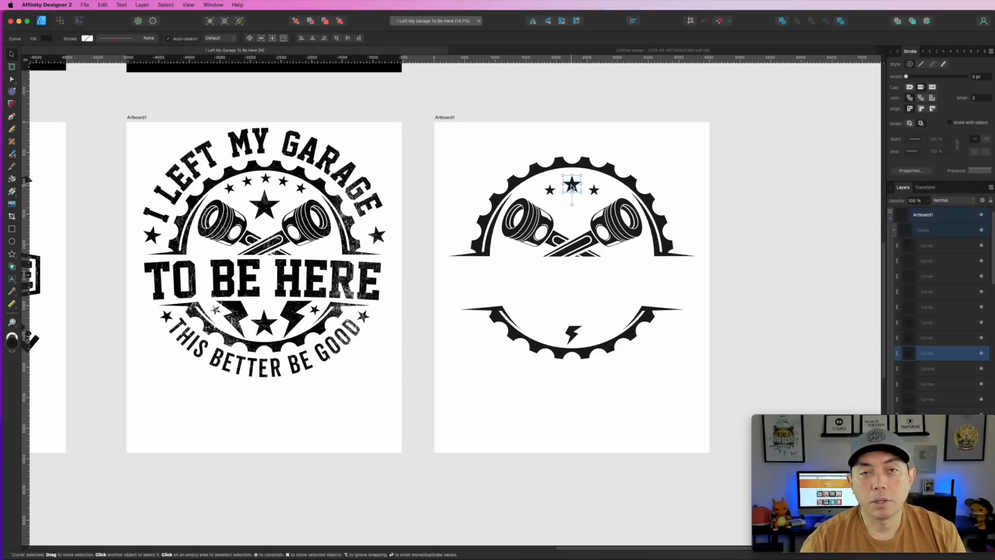
{"action": "left_click_drag", "start_coordinate": [571, 187], "coordinate": [460, 237]}
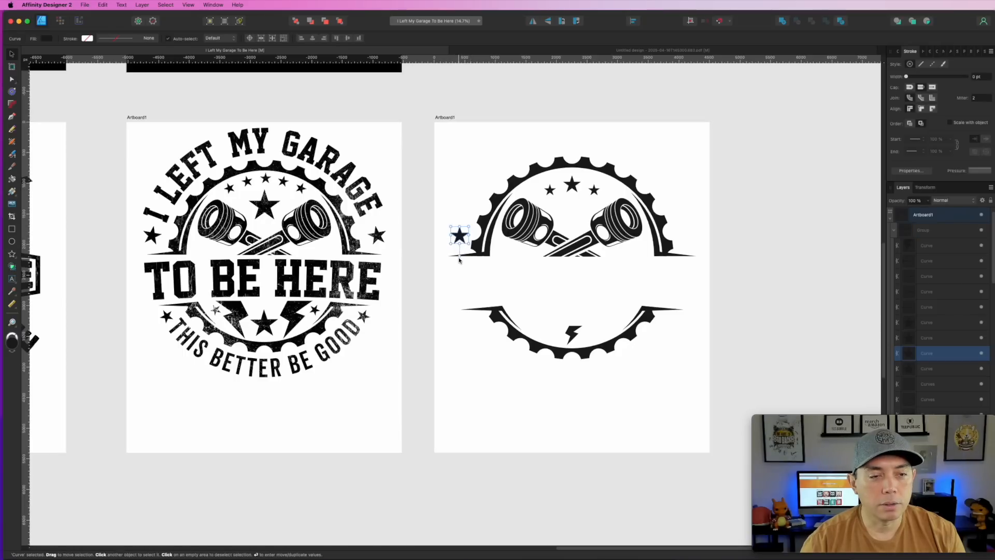
Place an enlarged copy of the emblem's middle star in the artboard's upper-right corner
{"action": "left_click", "coordinate": [563, 189]}
{"action": "key", "text": "a"}
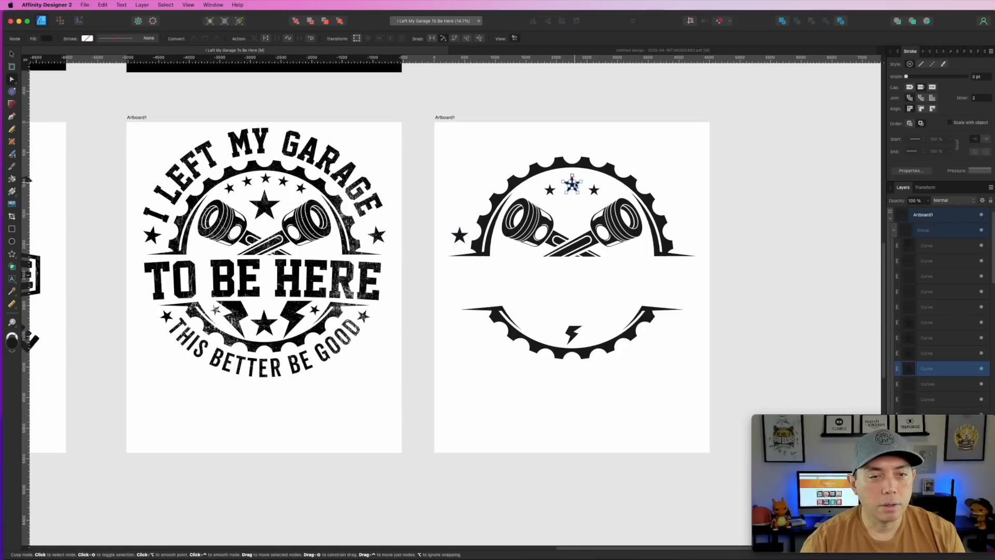
{"action": "left_click", "coordinate": [572, 184]}
{"action": "left_click", "coordinate": [574, 191]}
{"action": "left_click", "coordinate": [574, 187]}
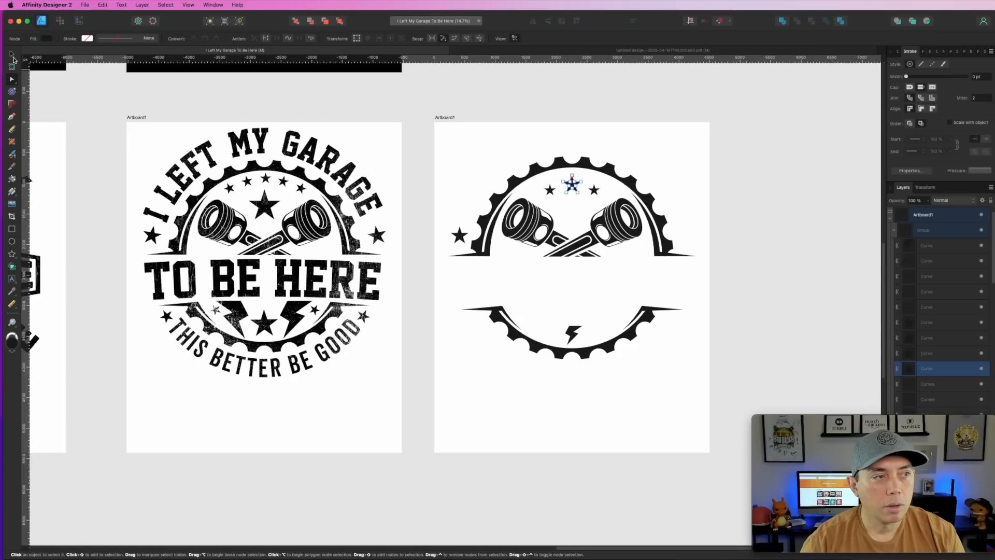
{"action": "left_click", "coordinate": [12, 55]}
{"action": "left_click_drag", "start_coordinate": [572, 185], "coordinate": [678, 148]}
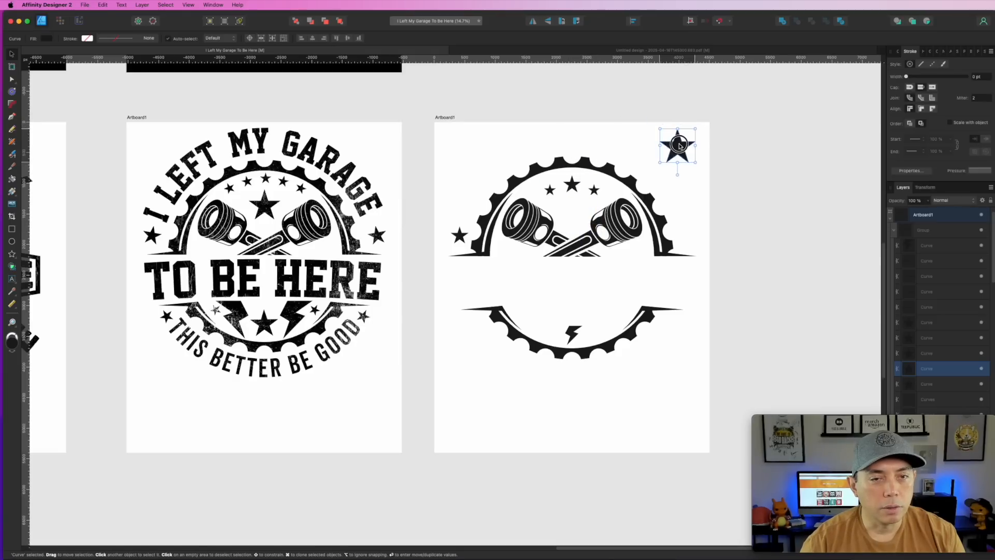
Arrange two lightning bolts inside the lower gear arc, mirroring the left one horizontally to match the reference
{"action": "left_click", "coordinate": [574, 331]}
{"action": "left_click_drag", "start_coordinate": [574, 331], "coordinate": [538, 324]}
{"action": "left_click", "coordinate": [533, 20]}
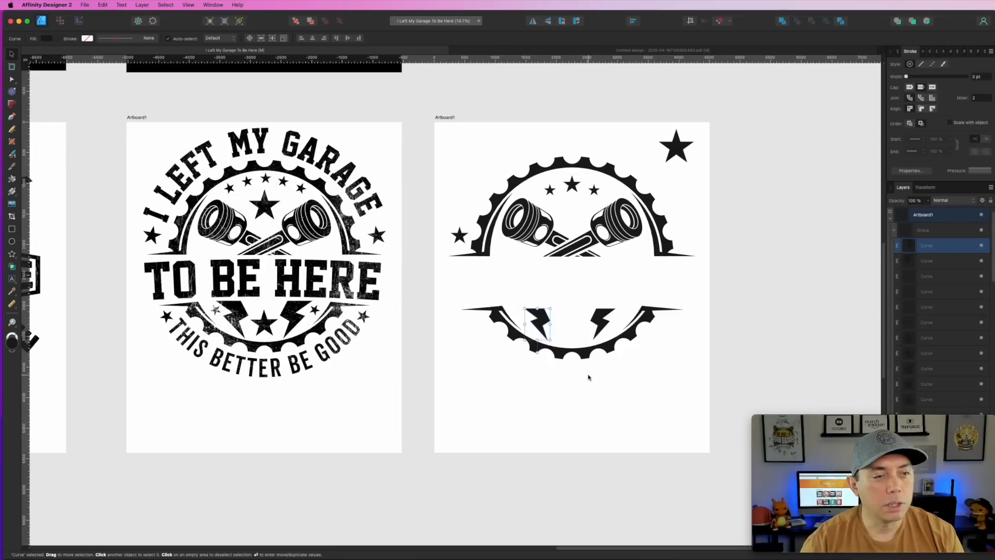
Add the text "TO BE HERE" to the emblem and move it into the gap between the upper and lower gear arcs
{"action": "scroll", "coordinate": [535, 353], "scroll_direction": "down", "scroll_amount": 2}
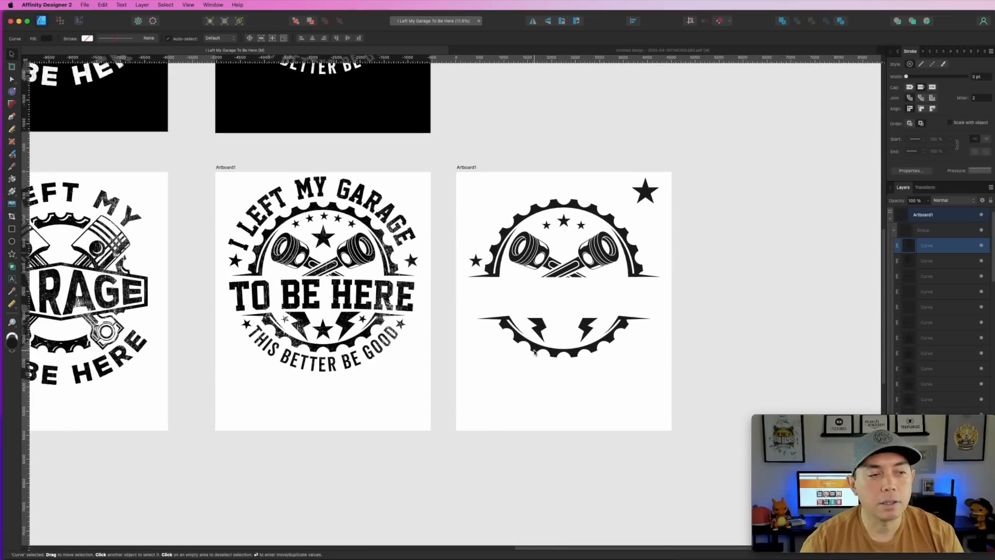
{"action": "scroll", "coordinate": [535, 353], "scroll_direction": "up", "scroll_amount": 1}
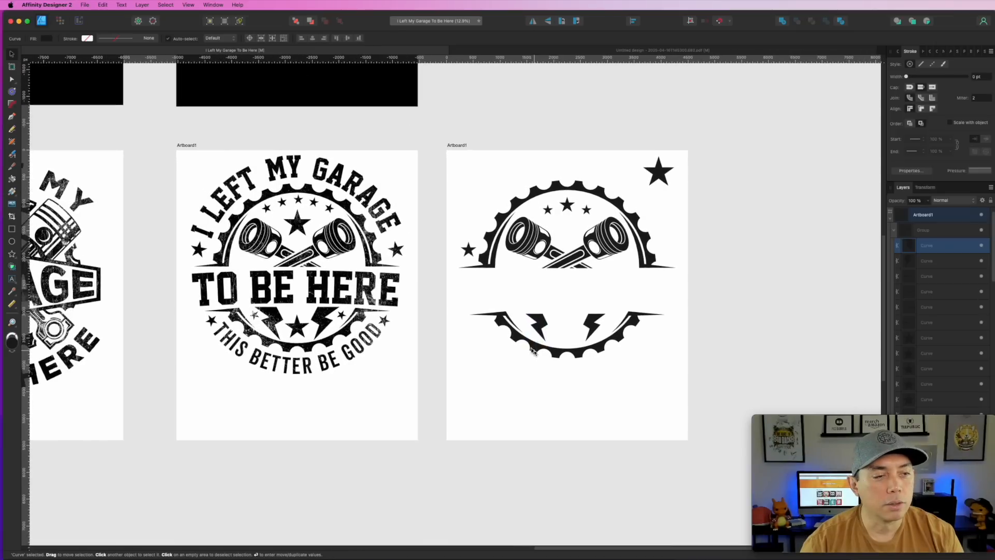
{"action": "left_click", "coordinate": [12, 279]}
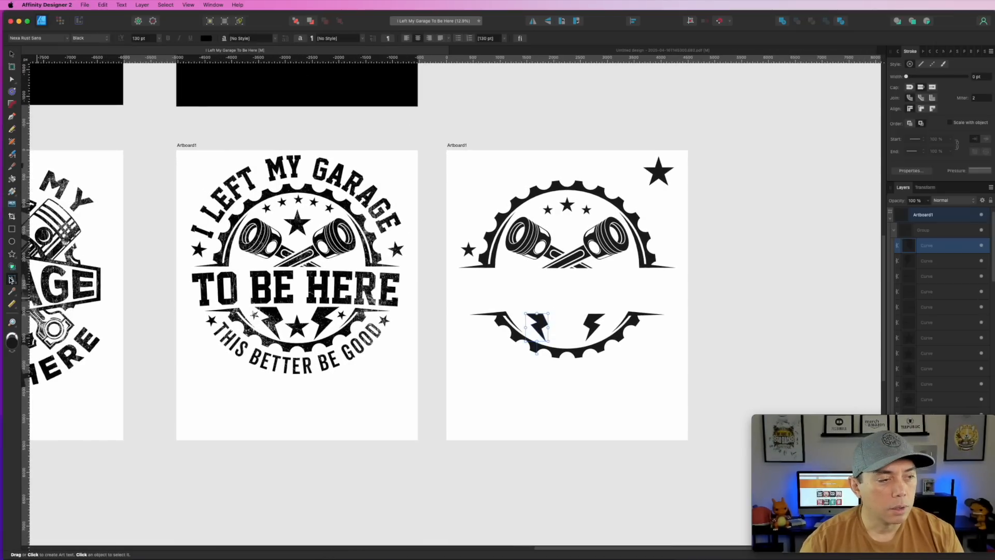
{"action": "left_click", "coordinate": [536, 299]}
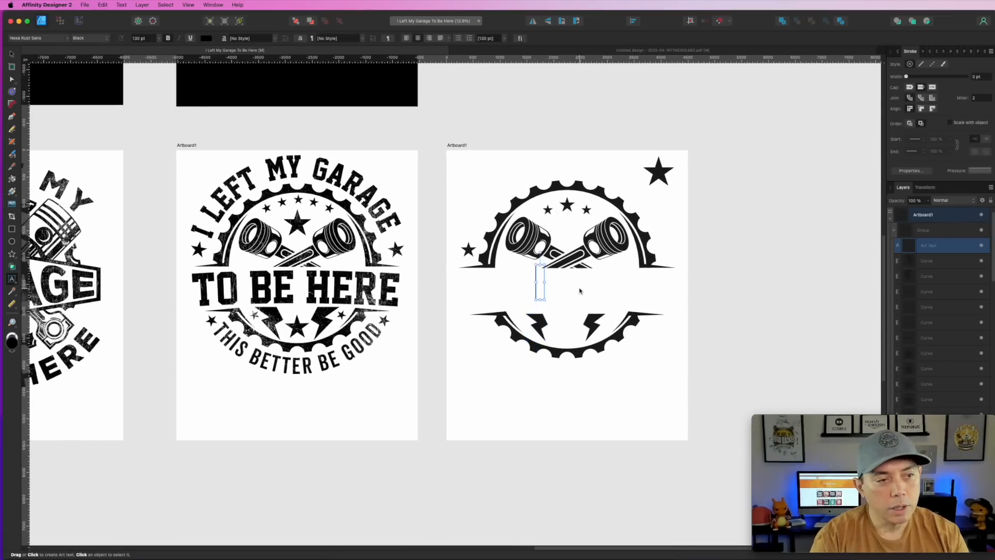
{"action": "type", "text": "TO BE HERE"}
{"action": "key", "text": "Escape"}
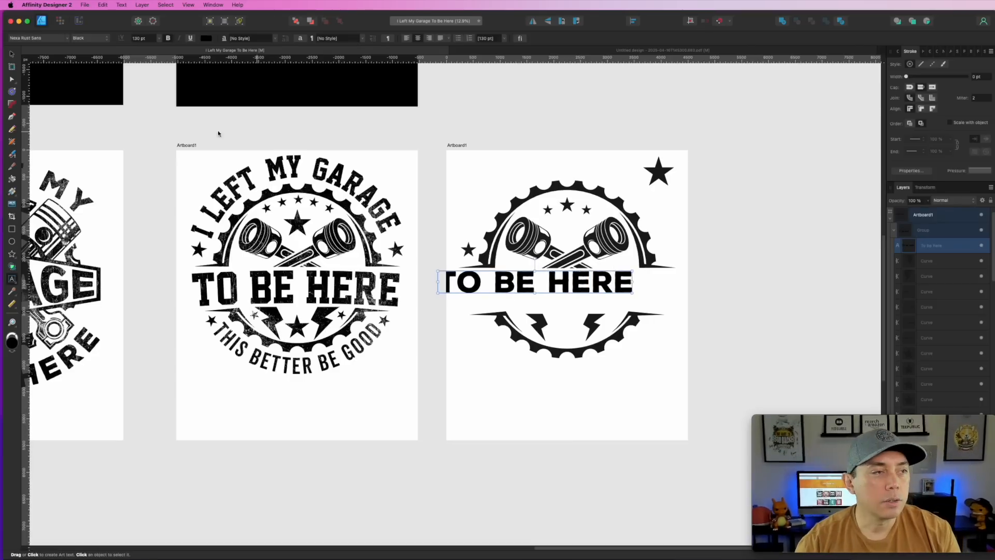
{"action": "left_click", "coordinate": [12, 54]}
{"action": "left_click_drag", "start_coordinate": [534, 282], "coordinate": [565, 291]}
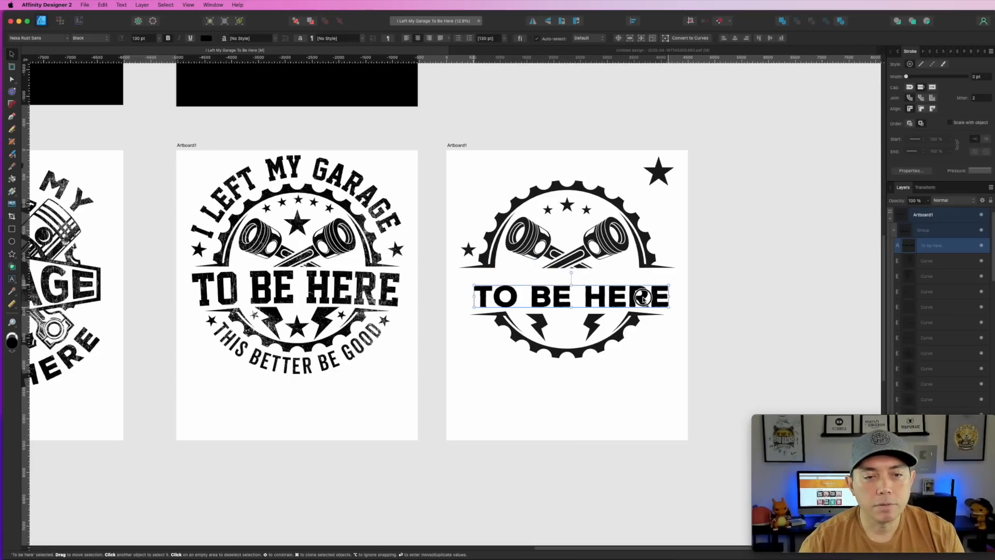
Set the "TO BE HERE" text in Superstar M54 and enlarge it to about 201 pt so it spans the emblem's width
{"action": "left_click", "coordinate": [65, 39]}
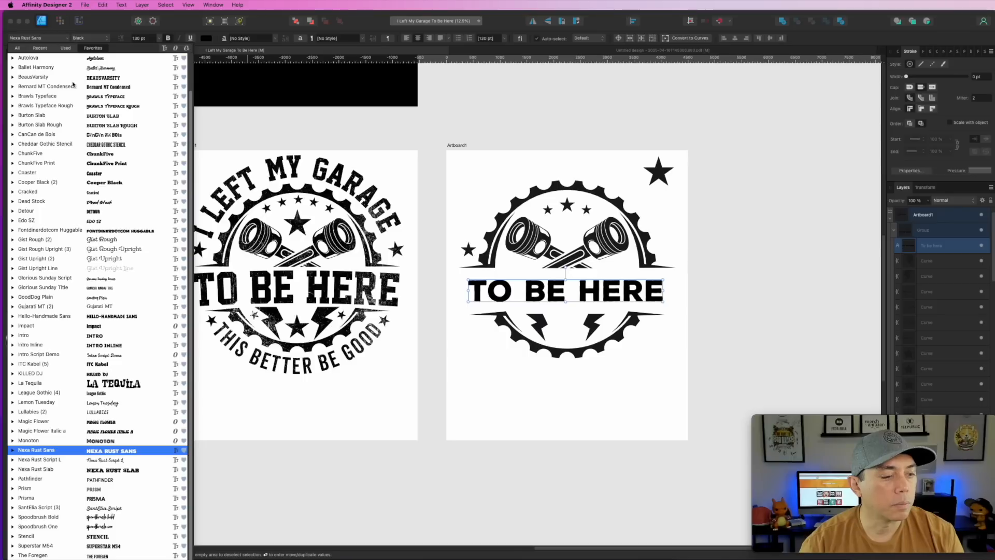
{"action": "left_click", "coordinate": [128, 546]}
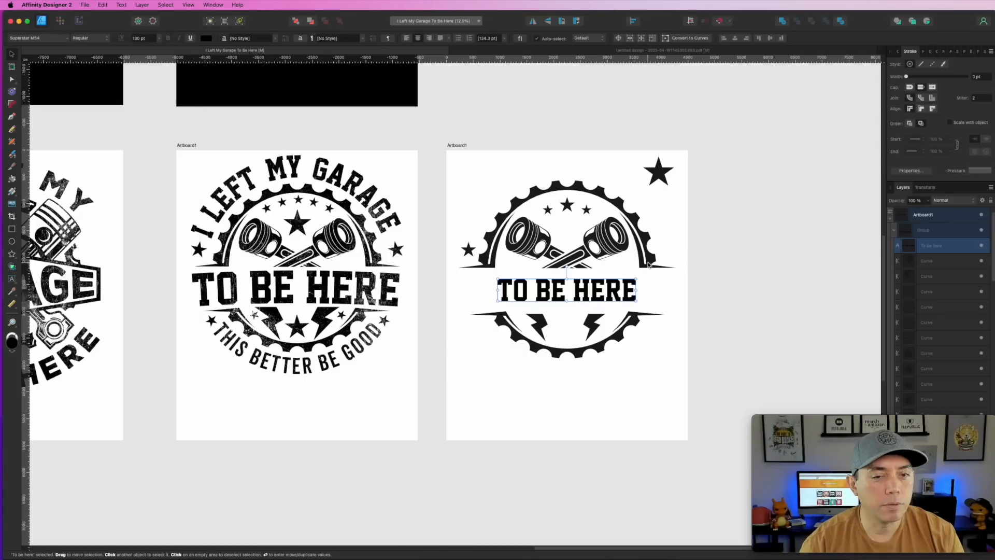
{"action": "mouse_move", "coordinate": [636, 280]}
{"action": "left_mouse_down"}
{"action": "mouse_move", "coordinate": [689, 253]}
{"action": "mouse_move", "coordinate": [623, 293]}
{"action": "left_mouse_up"}
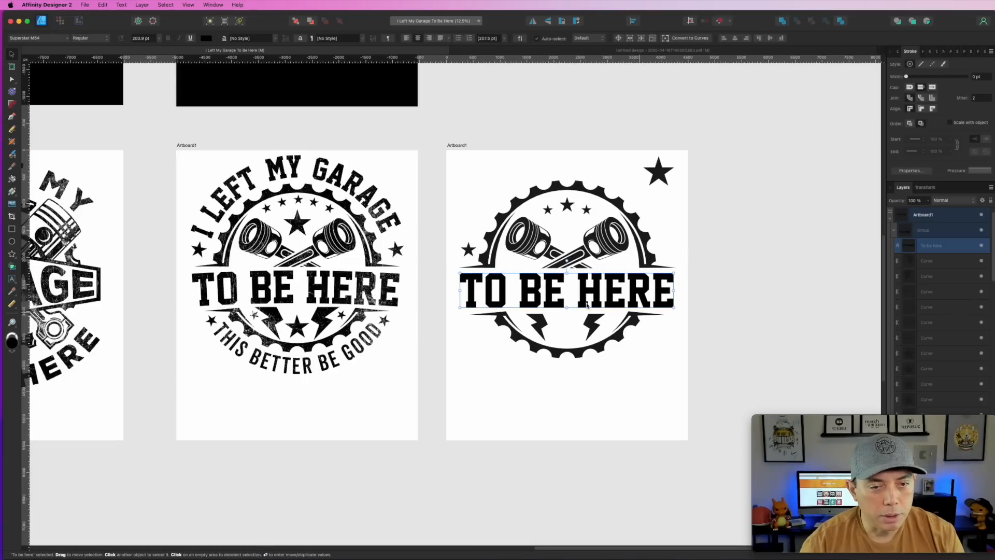
Apply an Arc - Horizontal warp to "TO BE HERE" and reduce its value to a very slight upward curve
{"action": "left_click", "coordinate": [139, 5]}
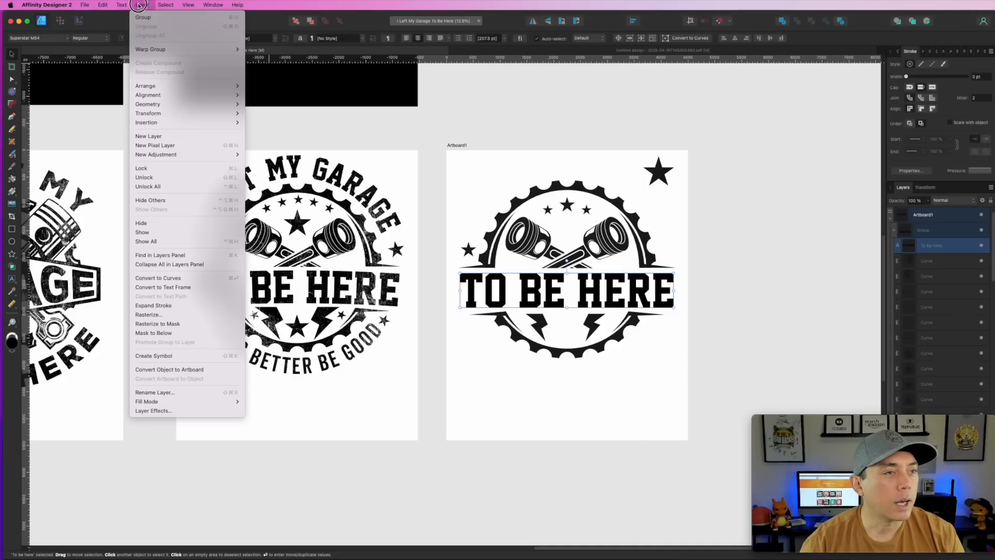
{"action": "mouse_move", "coordinate": [171, 49]}
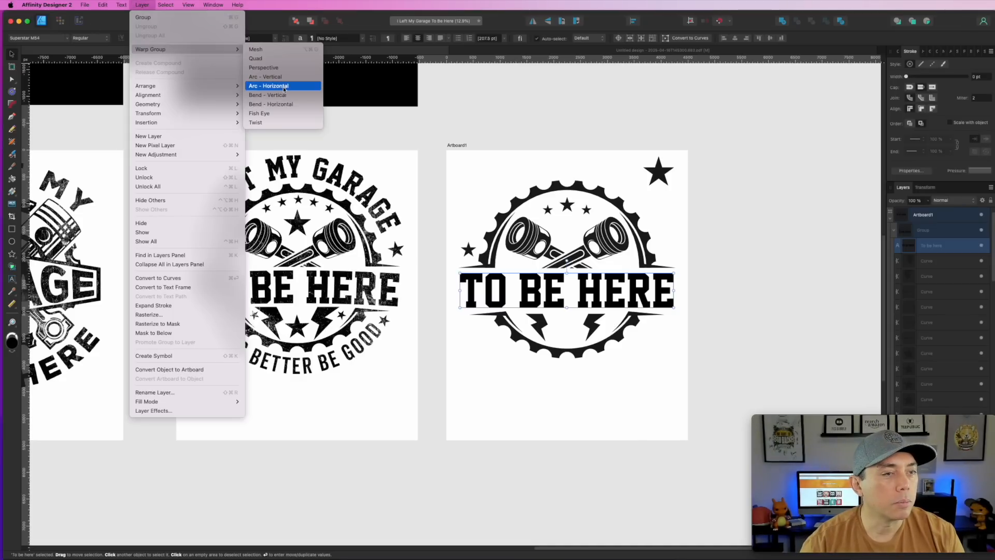
{"action": "left_click", "coordinate": [299, 91]}
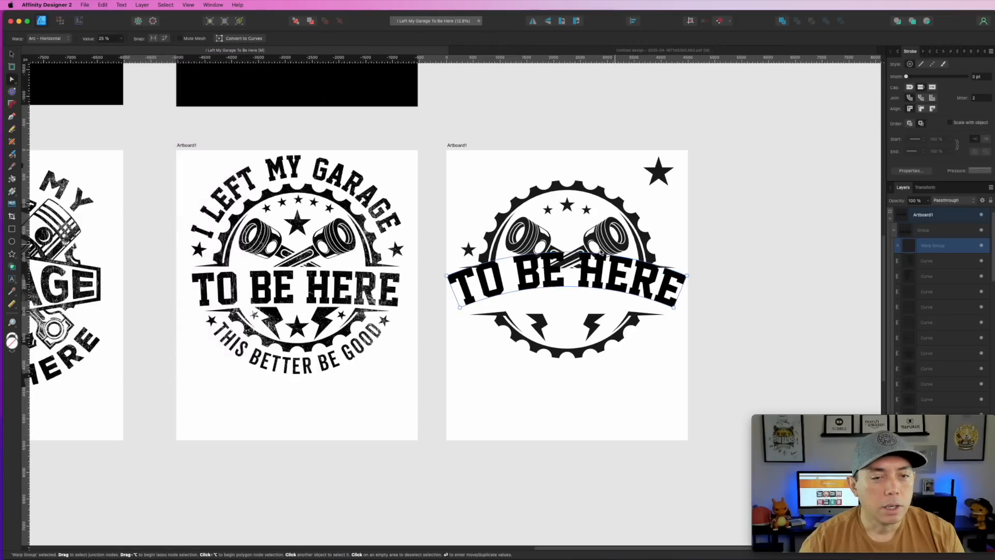
{"action": "left_click", "coordinate": [120, 40]}
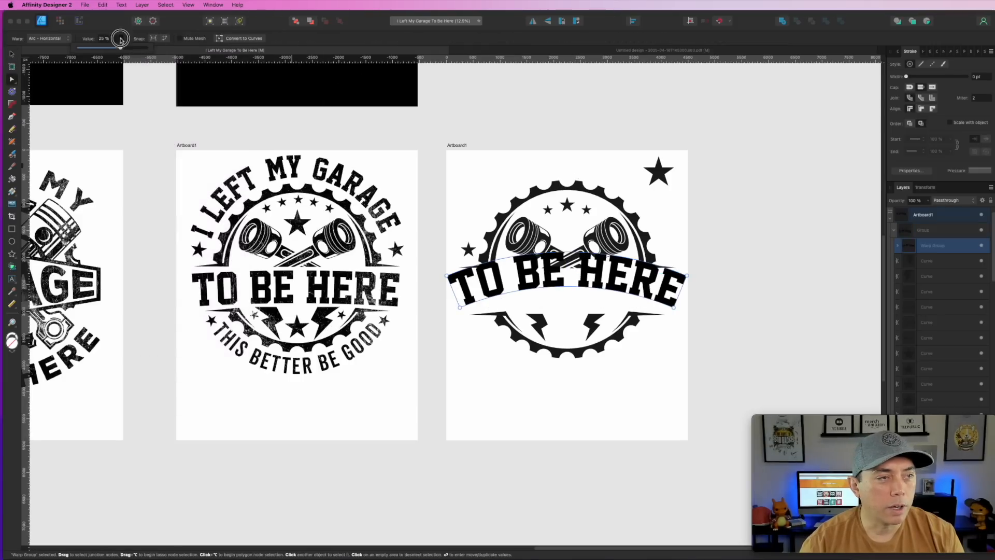
{"action": "left_click_drag", "start_coordinate": [120, 49], "coordinate": [113, 48]}
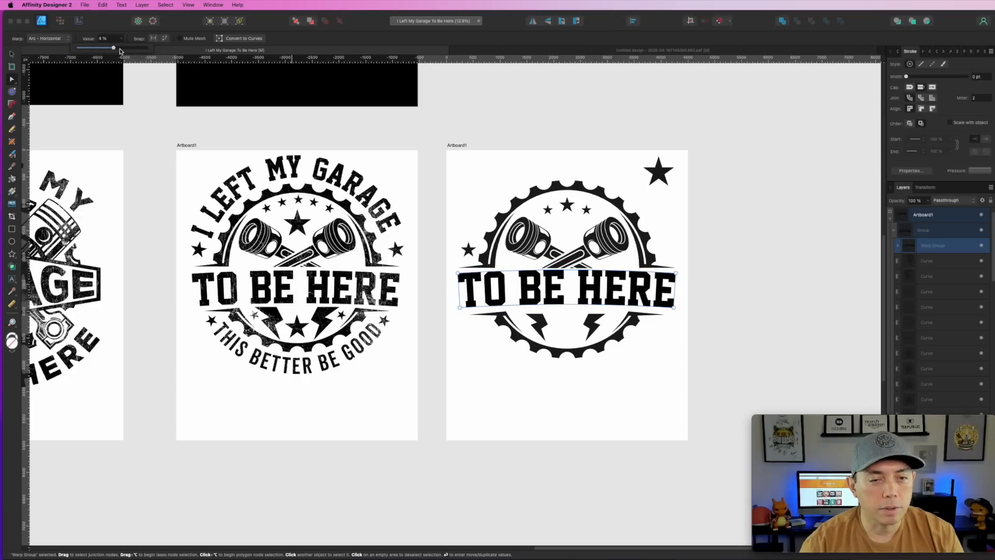
{"action": "left_click", "coordinate": [11, 54]}
{"action": "left_click_drag", "start_coordinate": [608, 275], "coordinate": [606, 274]}
{"action": "key", "text": "Escape"}
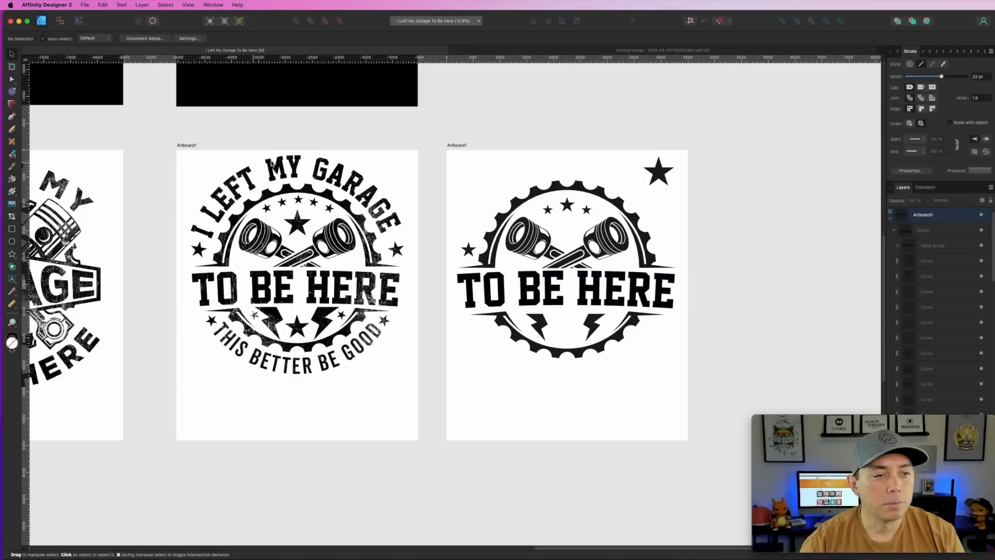
Shrink the middle star above the pistons and raise it close to the gear's inner edge
{"action": "left_click", "coordinate": [572, 206]}
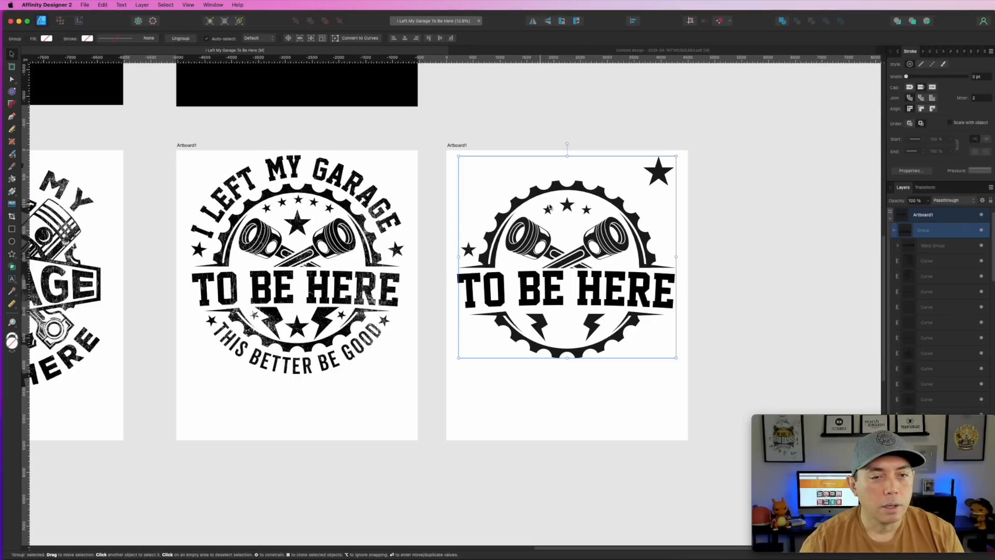
{"action": "scroll", "coordinate": [540, 207], "scroll_direction": "up", "scroll_amount": 6}
{"action": "double_click", "coordinate": [568, 207]}
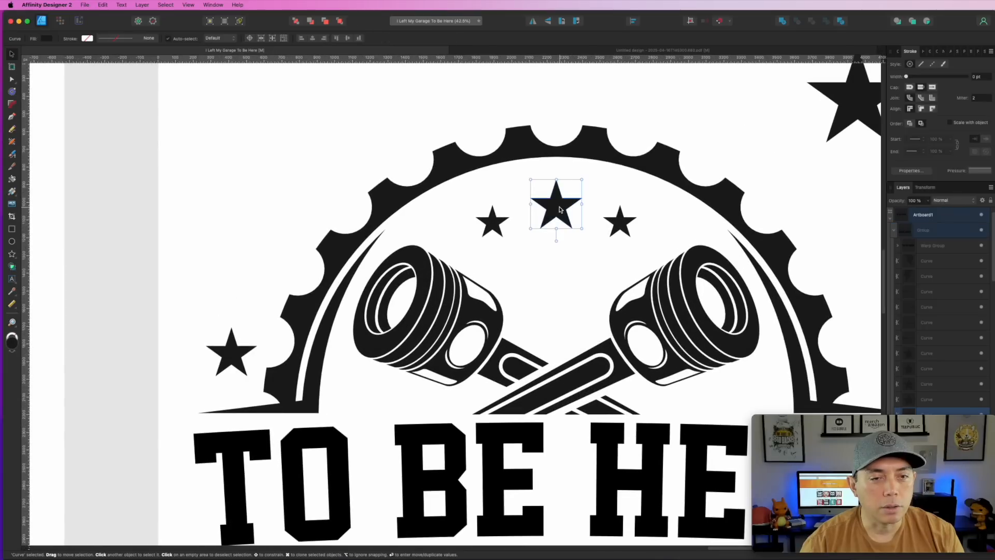
{"action": "mouse_move", "coordinate": [559, 208]}
{"action": "left_mouse_down"}
{"action": "mouse_move", "coordinate": [559, 190]}
{"action": "mouse_move", "coordinate": [575, 198]}
{"action": "left_mouse_up"}
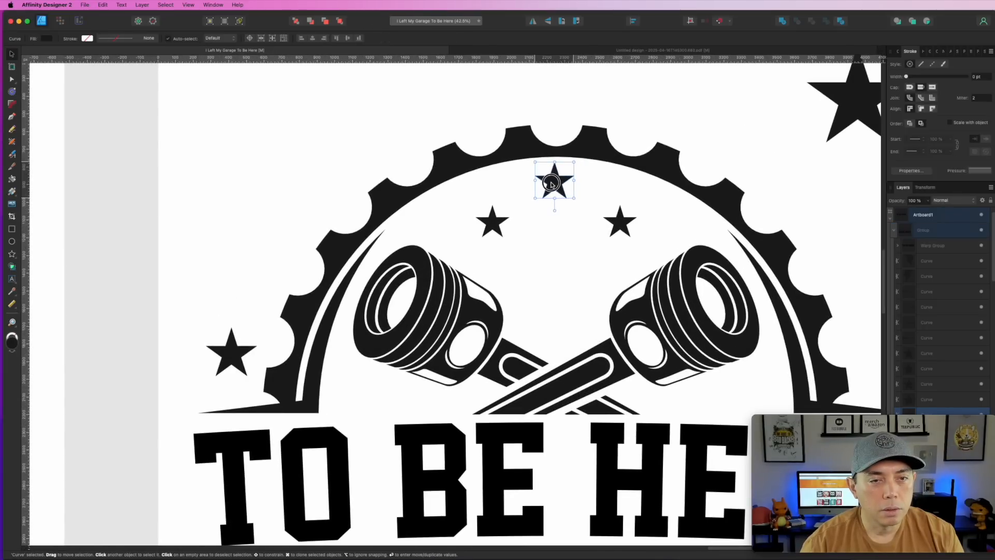
Move the two small side stars down between the pistons and place two tilted copies of the top star along the arch's left side
{"action": "left_click", "coordinate": [492, 224]}
{"action": "left_click_drag", "start_coordinate": [492, 224], "coordinate": [567, 280]}
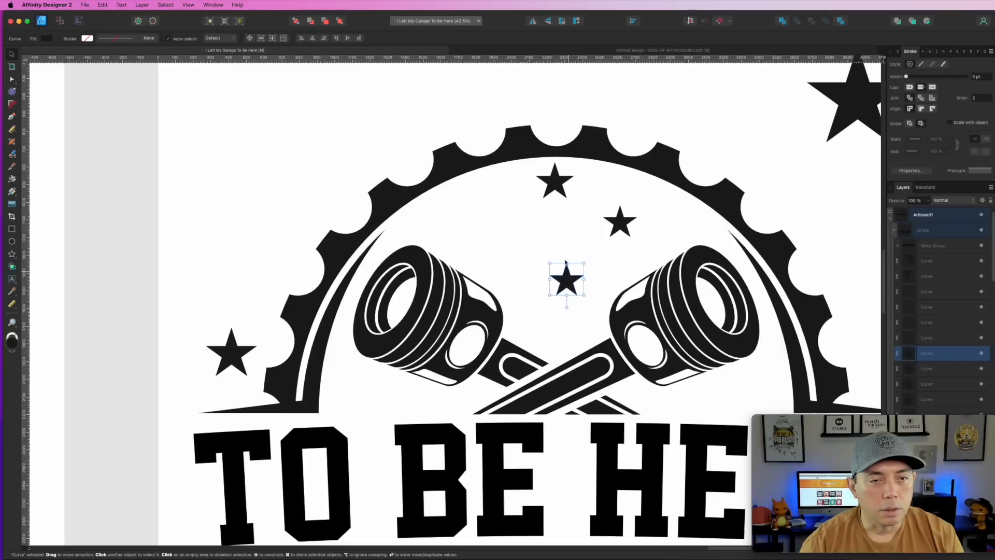
{"action": "left_click", "coordinate": [552, 182]}
{"action": "left_click_drag", "start_coordinate": [552, 183], "coordinate": [508, 185]}
{"action": "left_click_drag", "start_coordinate": [619, 219], "coordinate": [607, 266]}
Copy the two tilted stars to the right of the top star, mirrored horizontally, to complete the five-star arch
{"action": "left_click", "coordinate": [512, 192]}
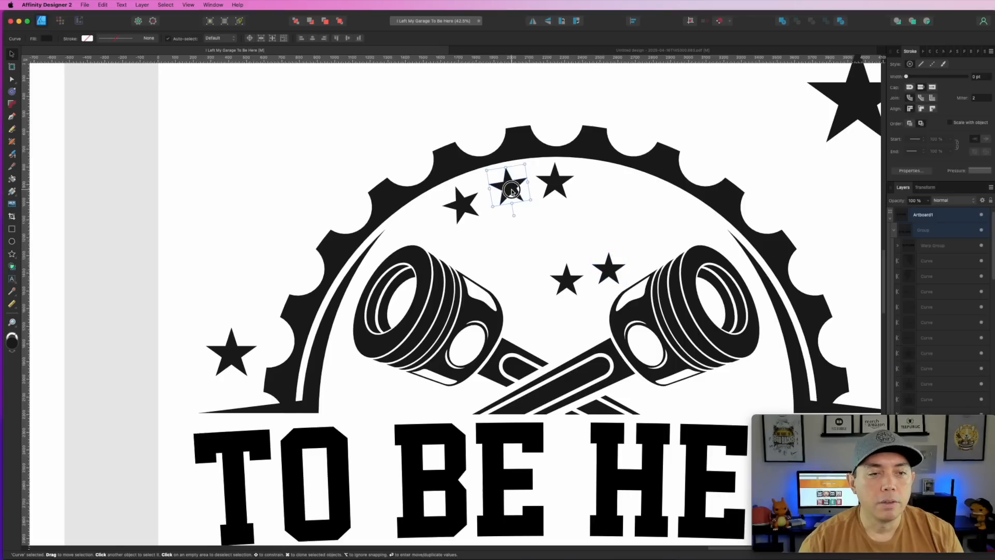
{"action": "left_click", "coordinate": [454, 203], "text": "shift"}
{"action": "mouse_move", "coordinate": [454, 203]}
{"action": "left_mouse_down"}
{"action": "mouse_move", "coordinate": [594, 204]}
{"action": "mouse_move", "coordinate": [606, 182]}
{"action": "left_mouse_up"}
{"action": "left_click", "coordinate": [533, 23]}
{"action": "left_click", "coordinate": [606, 181]}
{"action": "left_click", "coordinate": [600, 104]}
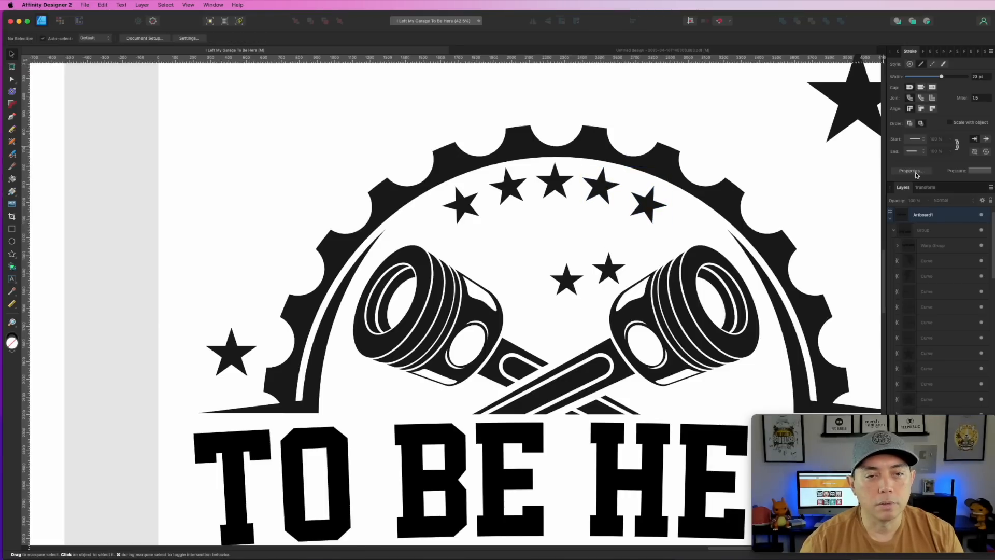
Remove the black fill from the artboard holding the white crossed-wrenches design
{"action": "scroll", "coordinate": [812, 209], "scroll_direction": "down", "scroll_amount": 2}
{"action": "scroll", "coordinate": [812, 209], "scroll_direction": "down", "scroll_amount": 1}
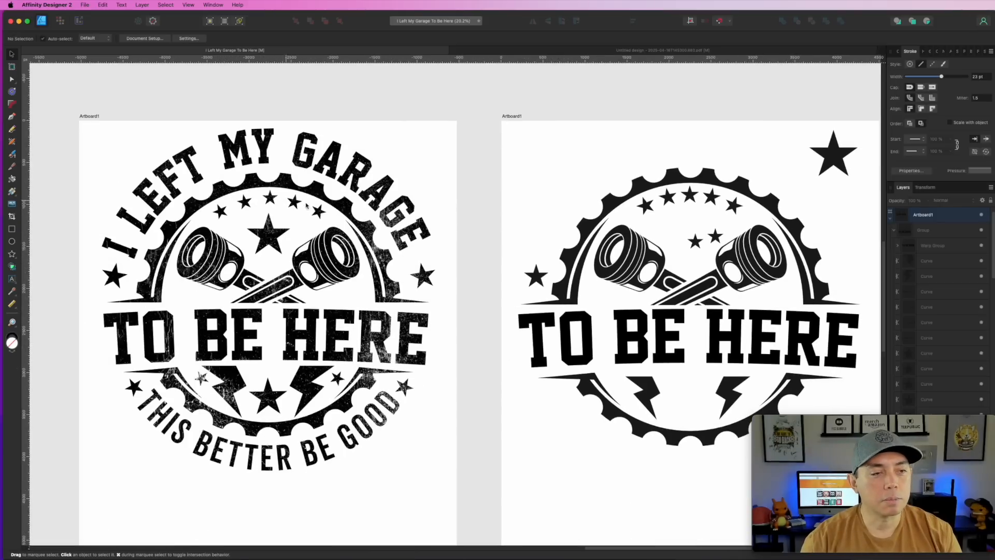
{"action": "scroll", "coordinate": [379, 243], "scroll_direction": "down", "scroll_amount": 2}
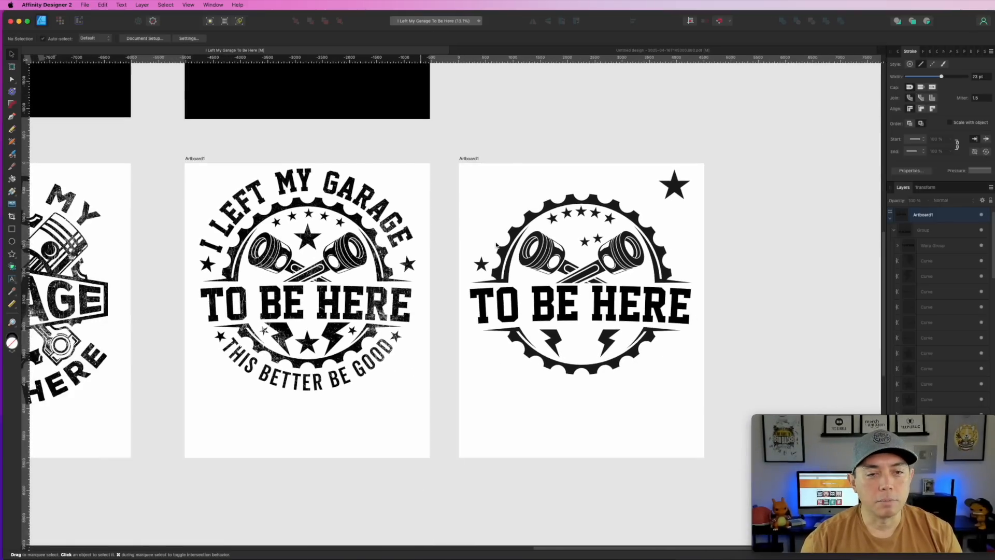
{"action": "left_click", "coordinate": [691, 190]}
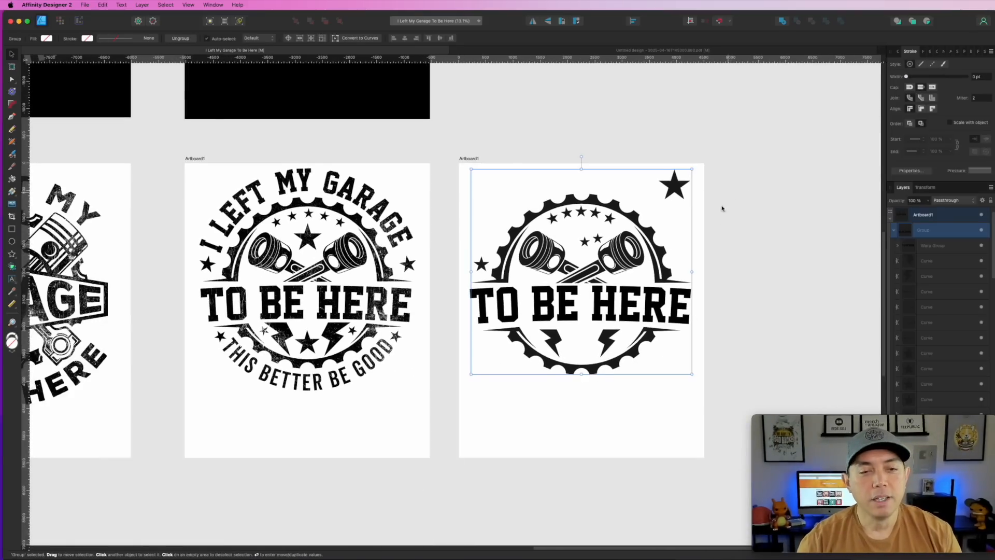
{"action": "scroll", "coordinate": [722, 208], "scroll_direction": "down", "scroll_amount": 4}
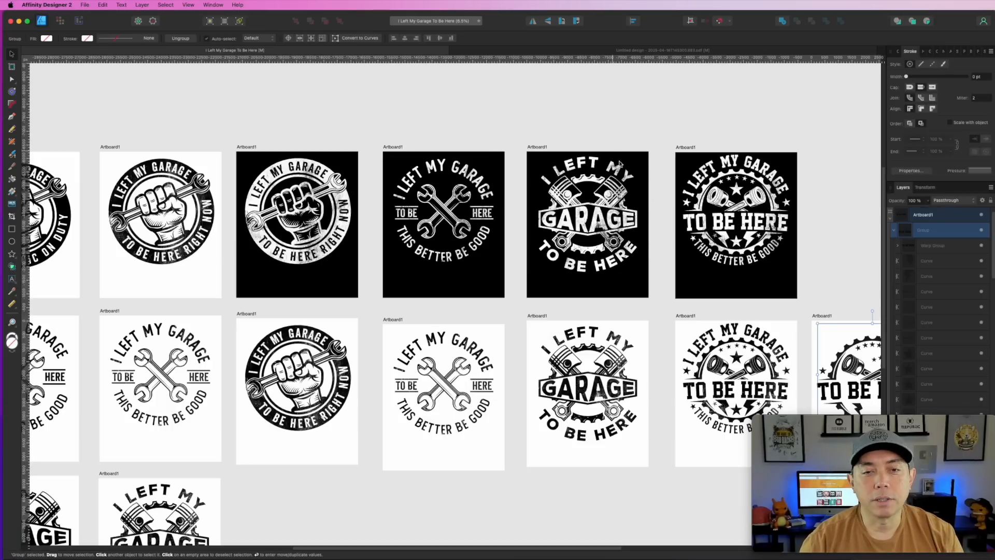
{"action": "scroll", "coordinate": [403, 234], "scroll_direction": "up", "scroll_amount": 4}
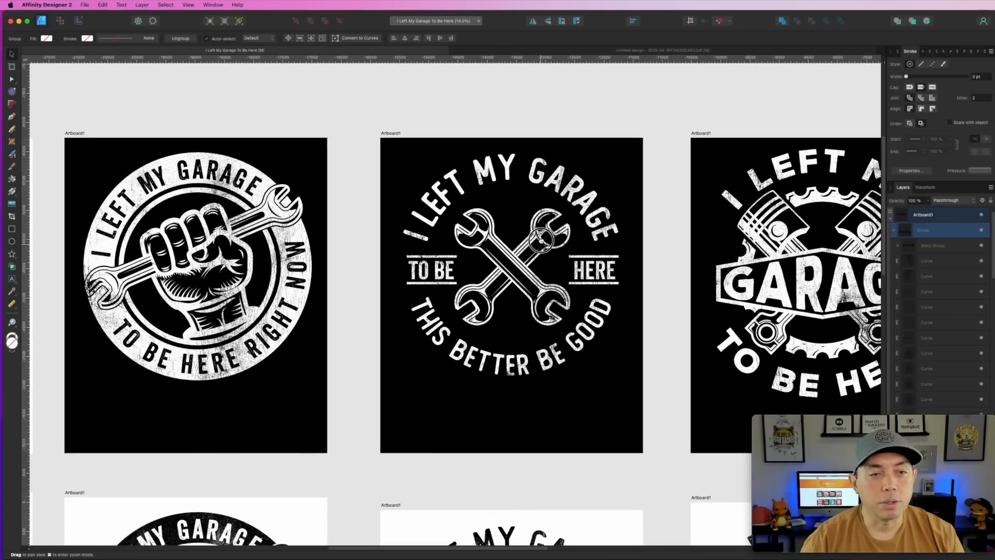
{"action": "left_click", "coordinate": [386, 134]}
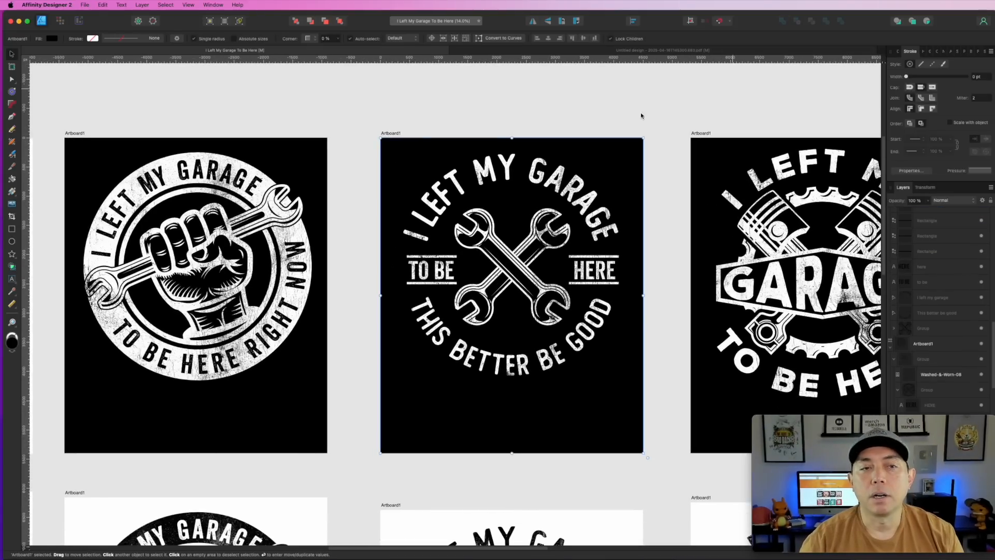
{"action": "left_click", "coordinate": [898, 51]}
{"action": "left_click", "coordinate": [893, 76]}
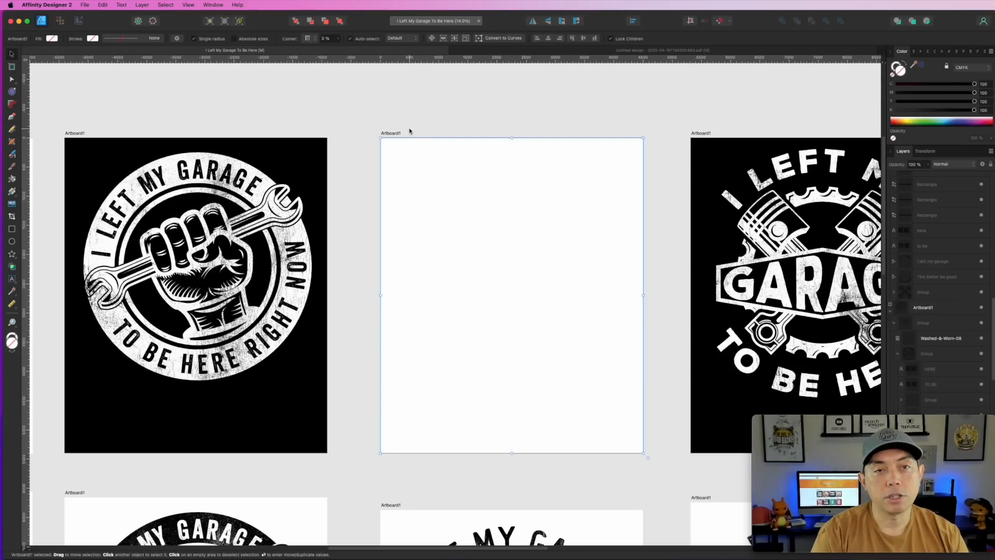
Try a selection-only PNG export of the crossed-wrenches artboard, and cancel at saving the file
{"action": "key", "text": "super+alt+shift+s"}
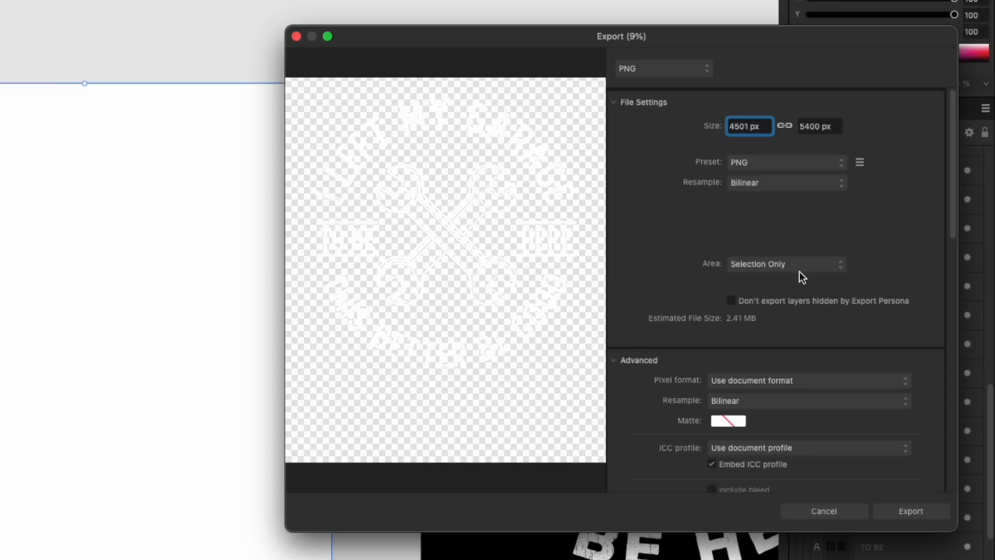
{"action": "left_click", "coordinate": [913, 514]}
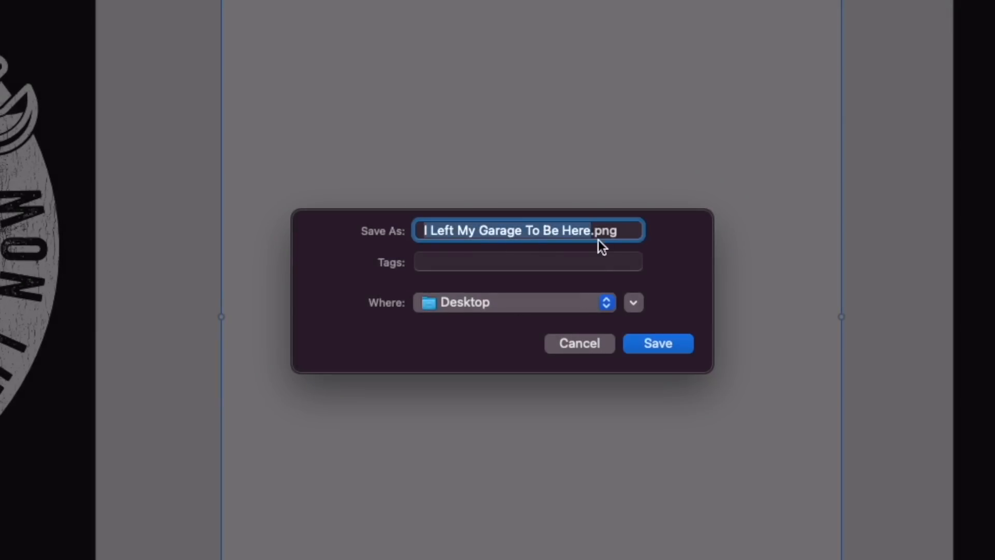
{"action": "left_click", "coordinate": [589, 344]}
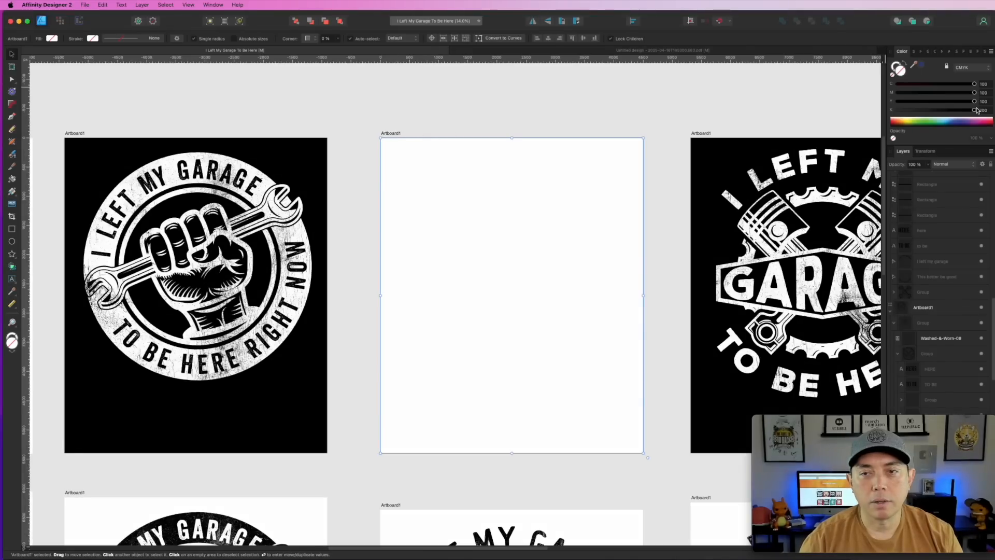
{"action": "left_click", "coordinate": [646, 125]}
{"action": "scroll", "coordinate": [647, 159], "scroll_direction": "down", "scroll_amount": 2}
{"action": "scroll", "coordinate": [647, 159], "scroll_direction": "down", "scroll_amount": 1}
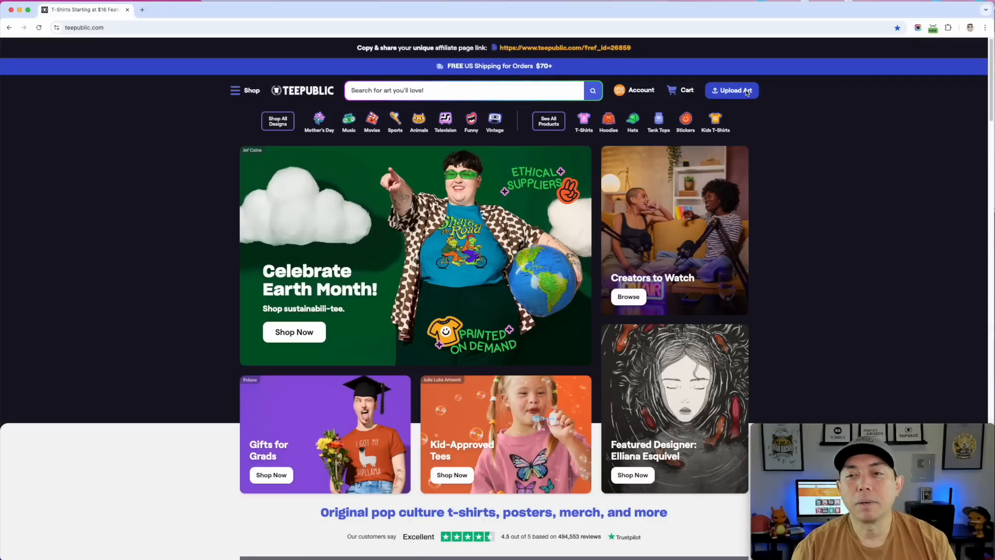
On the TeePublic website, start a new art upload and add the design's PNG file to it
{"action": "left_click", "coordinate": [742, 93]}
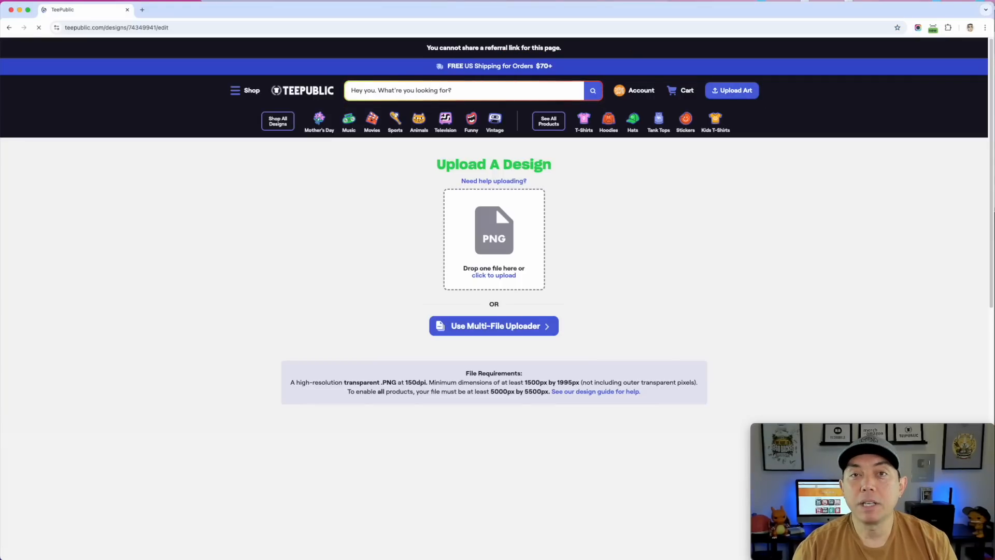
{"action": "left_click_drag", "start_coordinate": [584, 219], "coordinate": [496, 233]}
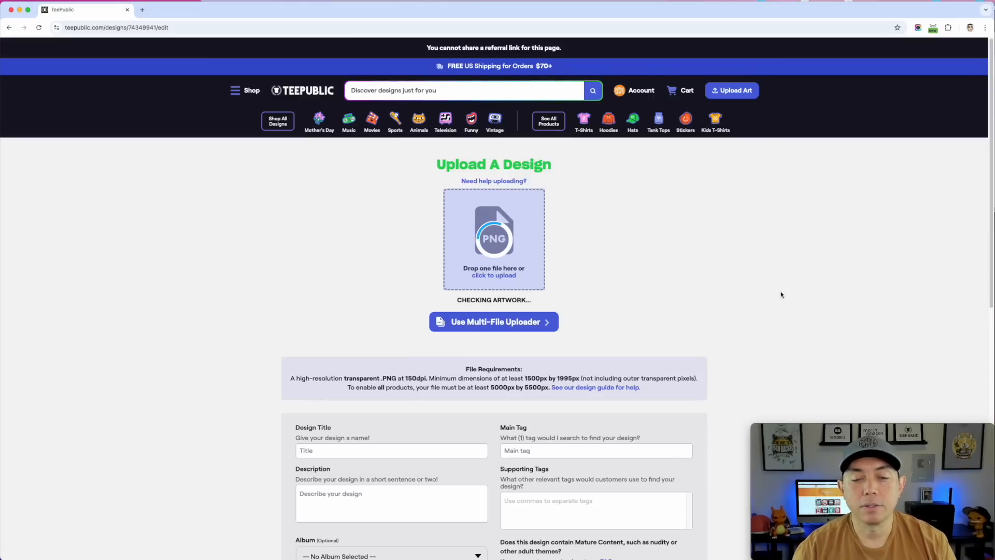
{"action": "scroll", "coordinate": [728, 337], "scroll_direction": "down", "scroll_amount": 5}
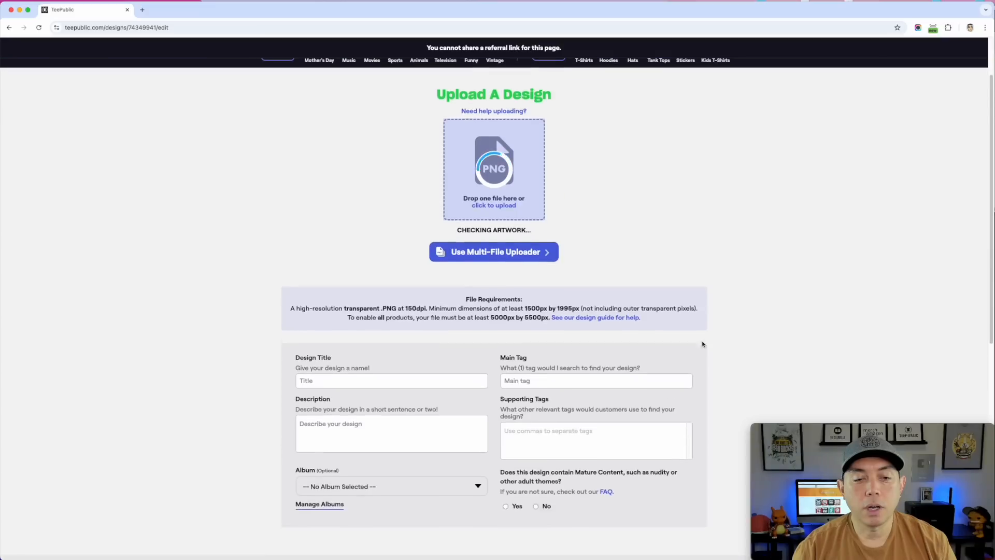
Title the uploaded design "I Left My Garage To Be Here This Better Be Good"
{"action": "scroll", "coordinate": [517, 292], "scroll_direction": "up", "scroll_amount": 5}
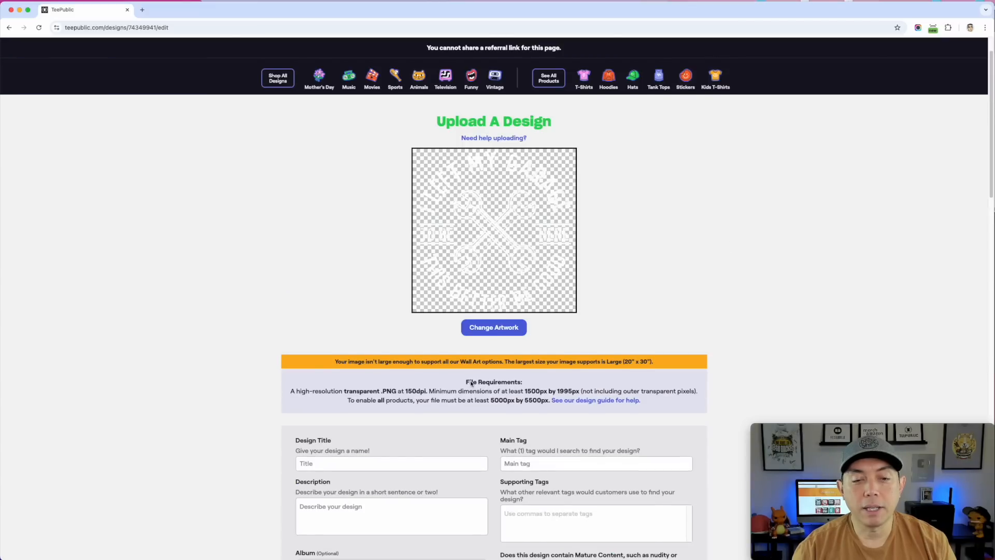
{"action": "scroll", "coordinate": [470, 384], "scroll_direction": "down", "scroll_amount": 1}
{"action": "scroll", "coordinate": [471, 381], "scroll_direction": "down", "scroll_amount": 1}
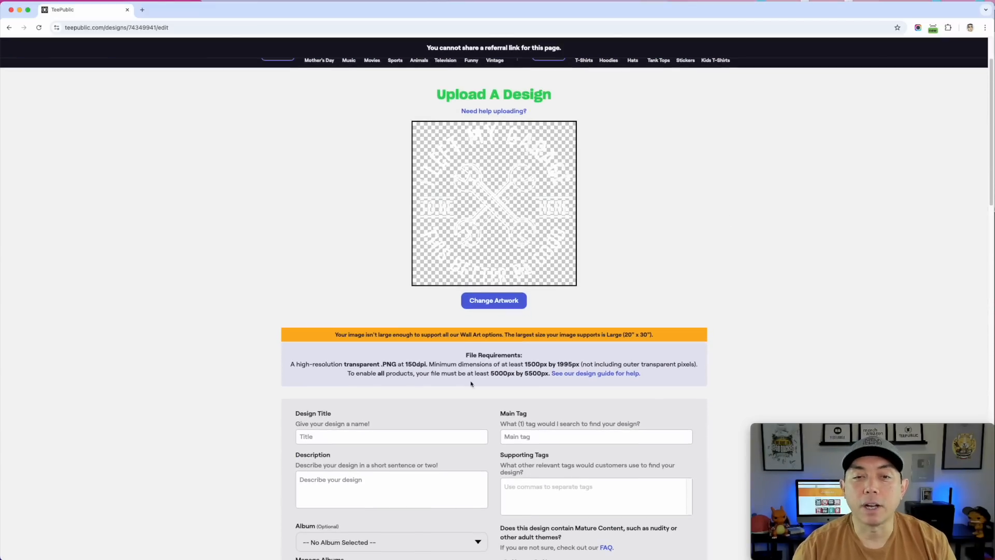
{"action": "left_click", "coordinate": [330, 441]}
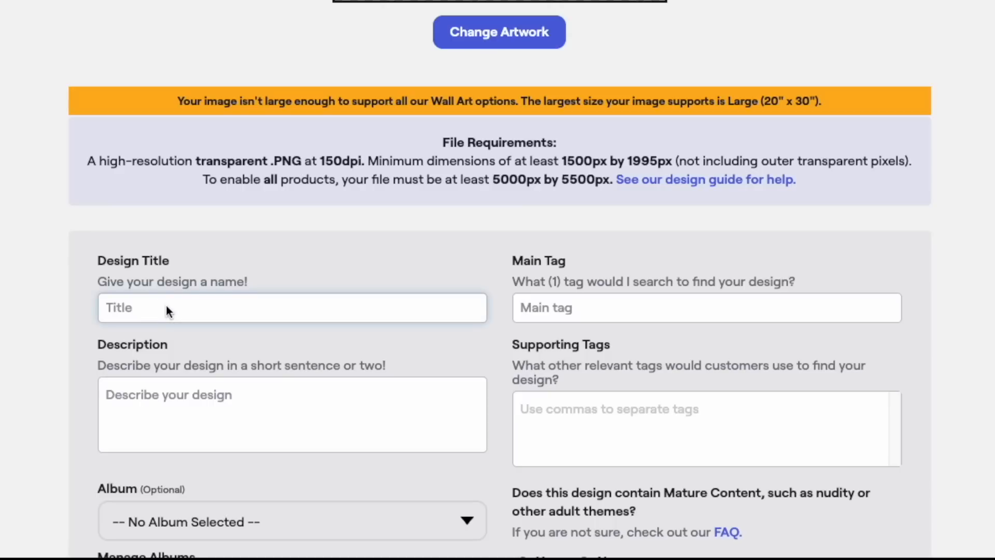
{"action": "type", "text": "I"}
{"action": "type", "text": " Left My Garage"}
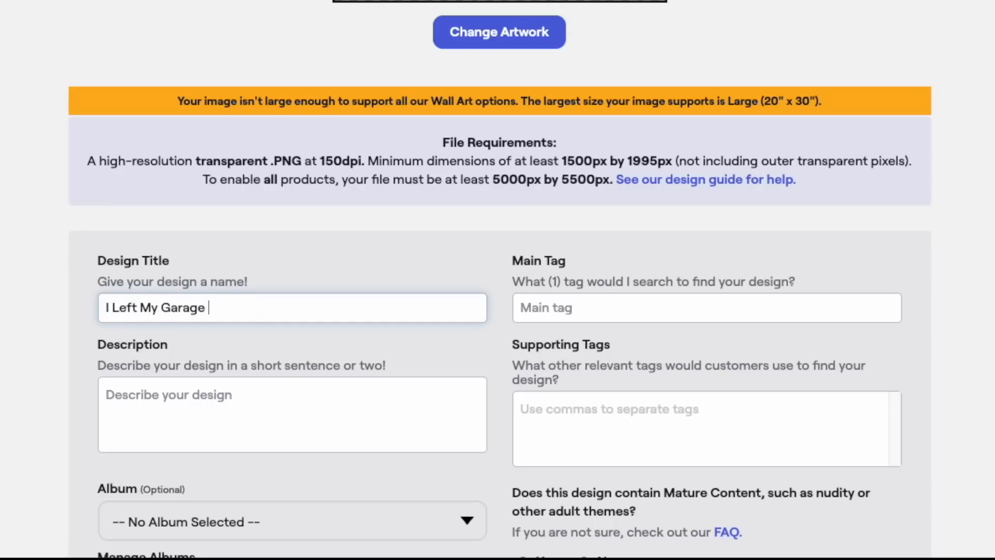
{"action": "type", "text": " To BE Here This Better Be Good"}
Set the main tag to the suggested "i left my garage to be here this better"
{"action": "left_click", "coordinate": [579, 307]}
{"action": "type", "text": "I Le"}
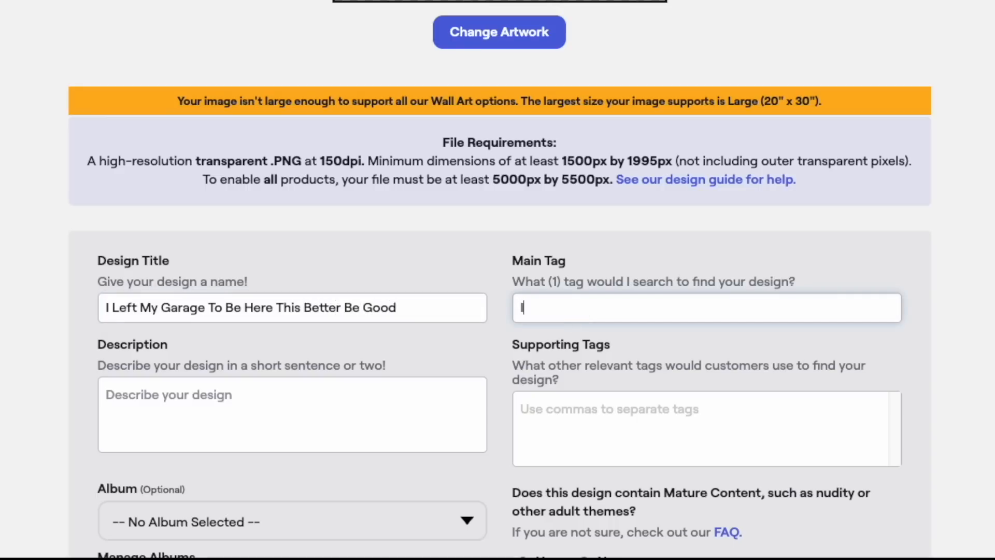
{"action": "type", "text": "f"}
{"action": "key", "text": "BackSpace"}
{"action": "type", "text": "Left my"}
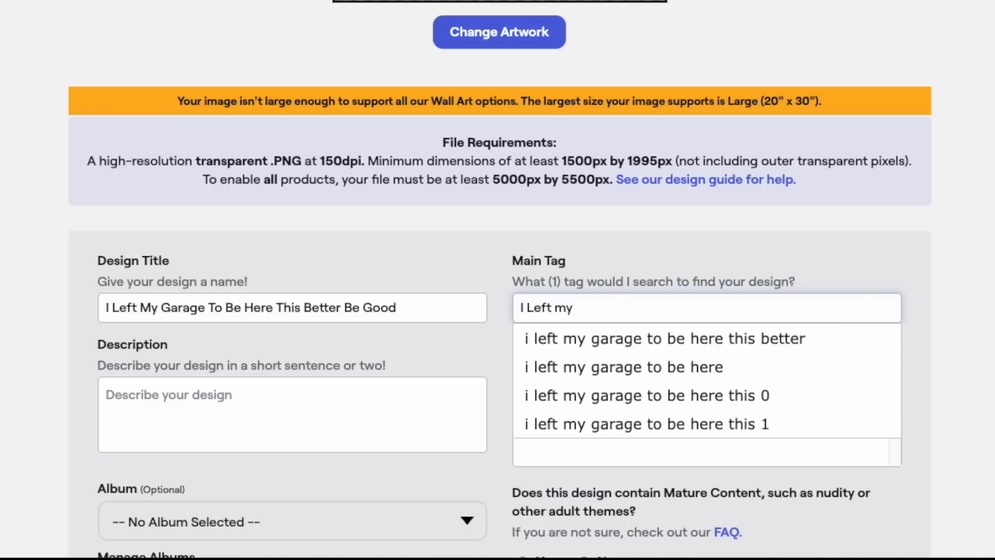
{"action": "left_click", "coordinate": [755, 339]}
{"action": "scroll", "coordinate": [940, 230], "scroll_direction": "down", "scroll_amount": 1}
{"action": "left_click", "coordinate": [543, 366]}
Enter the design description "Great vintage design for mechanics"
{"action": "scroll", "coordinate": [593, 352], "scroll_direction": "down", "scroll_amount": 5}
{"action": "left_click", "coordinate": [226, 117]}
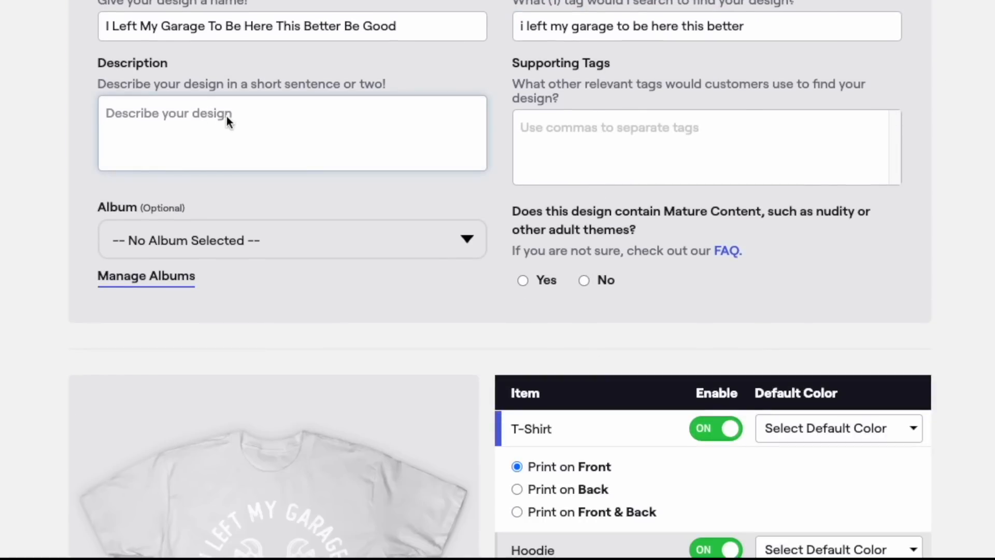
{"action": "type", "text": "T"}
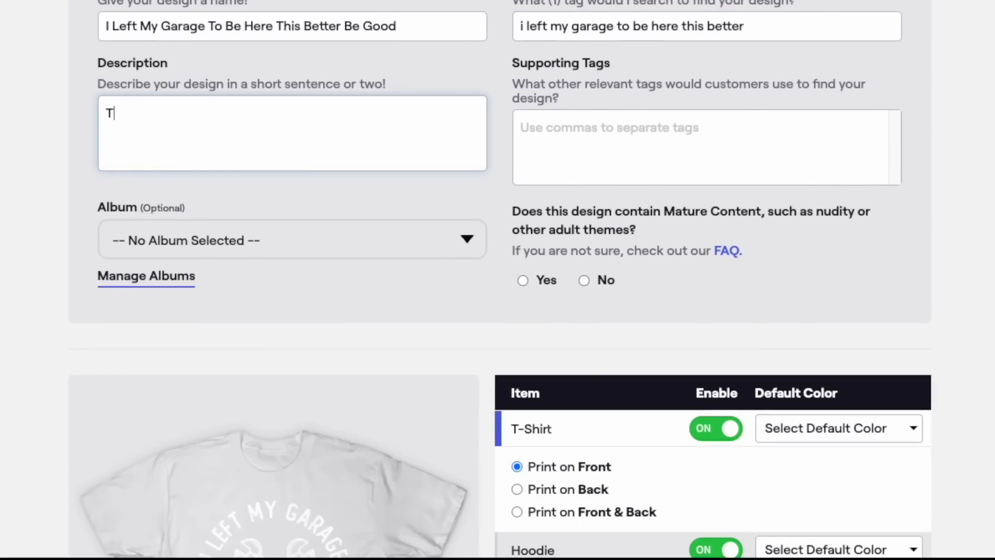
{"action": "key", "text": "BackSpace"}
{"action": "type", "text": "Great vintag"}
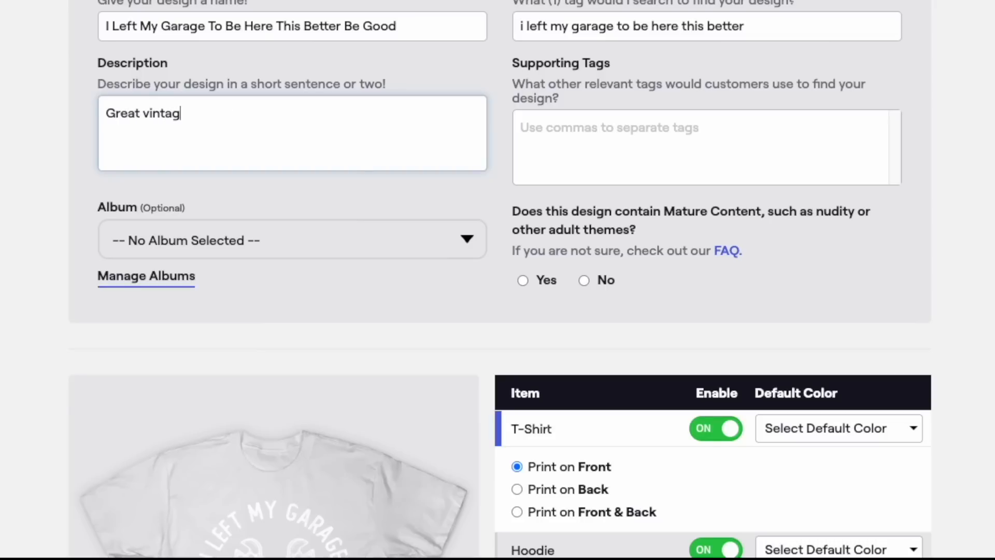
{"action": "type", "text": "e design for mechanic"}
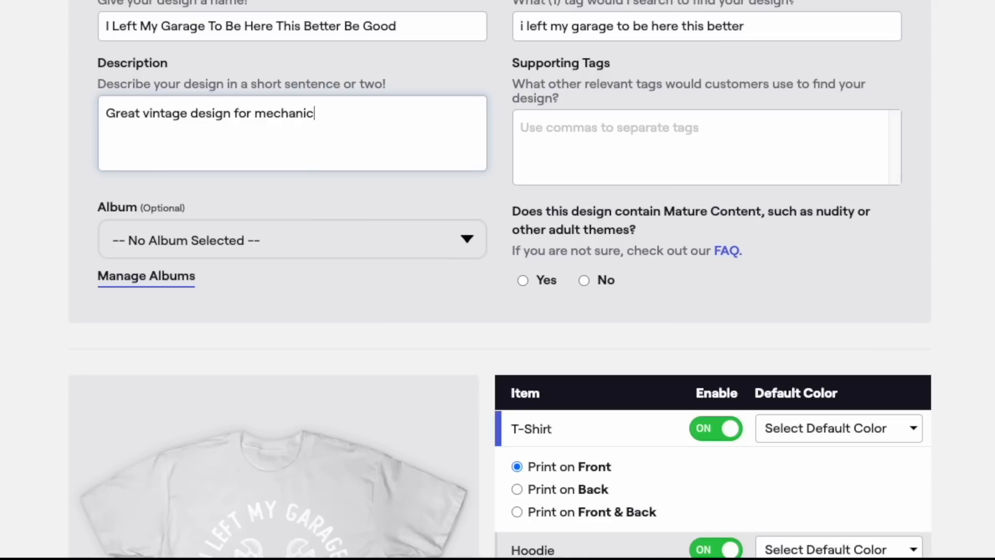
{"action": "type", "text": "s that"}
{"action": "key", "text": "BackSpace"}
{"action": "key", "text": "BackSpace"}
{"action": "key", "text": "BackSpace"}
Add the supporting tags "garage", "mechanic" and "i left my garage to be here"
{"action": "left_click", "coordinate": [608, 133]}
{"action": "type", "text": "gr"}
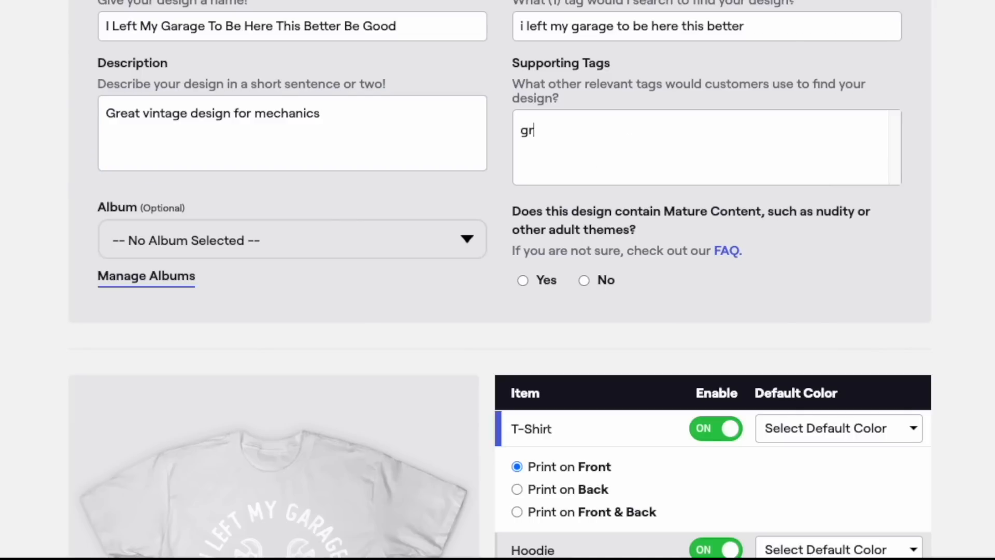
{"action": "key", "text": "BackSpace"}
{"action": "type", "text": "arage"}
{"action": "key", "text": "Return"}
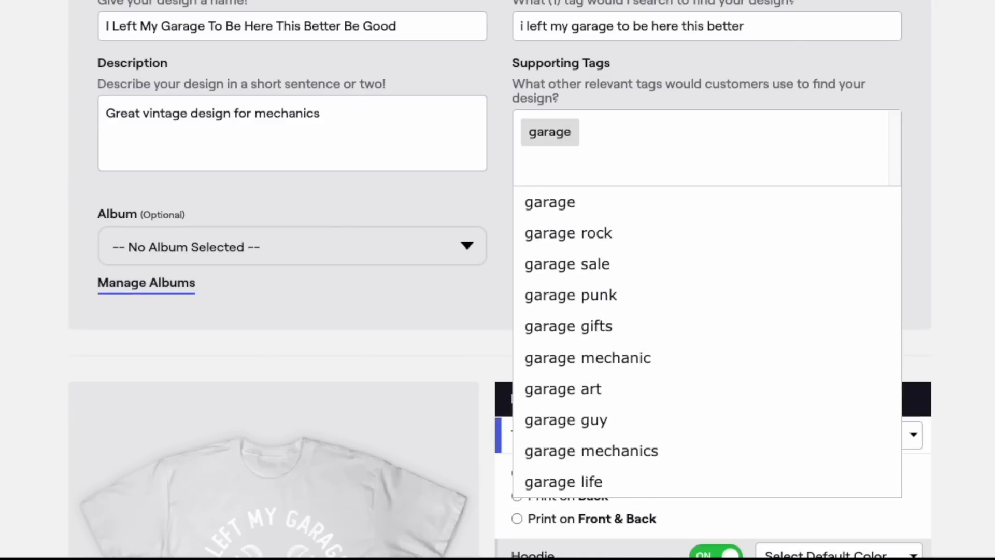
{"action": "type", "text": "mech"}
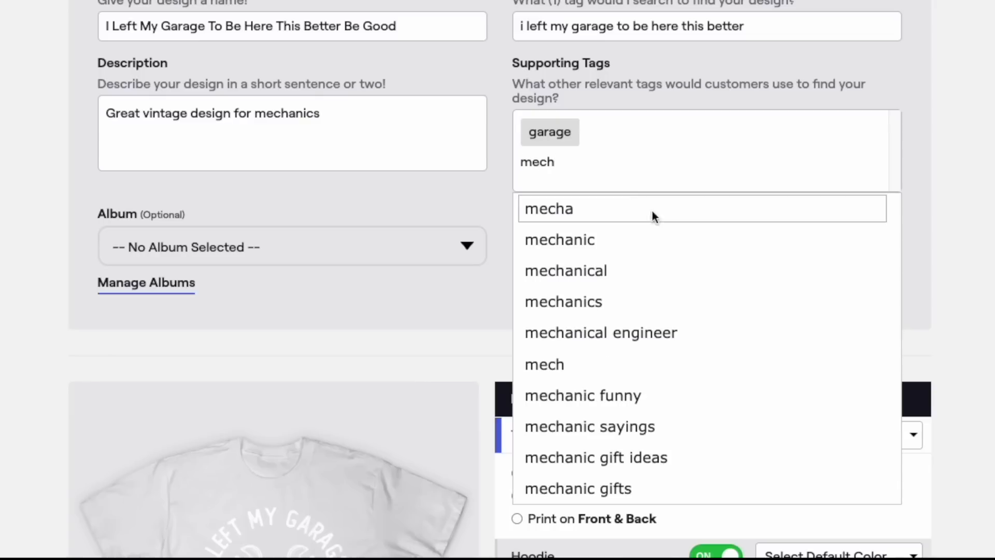
{"action": "left_click", "coordinate": [575, 240]}
{"action": "type", "text": "I"}
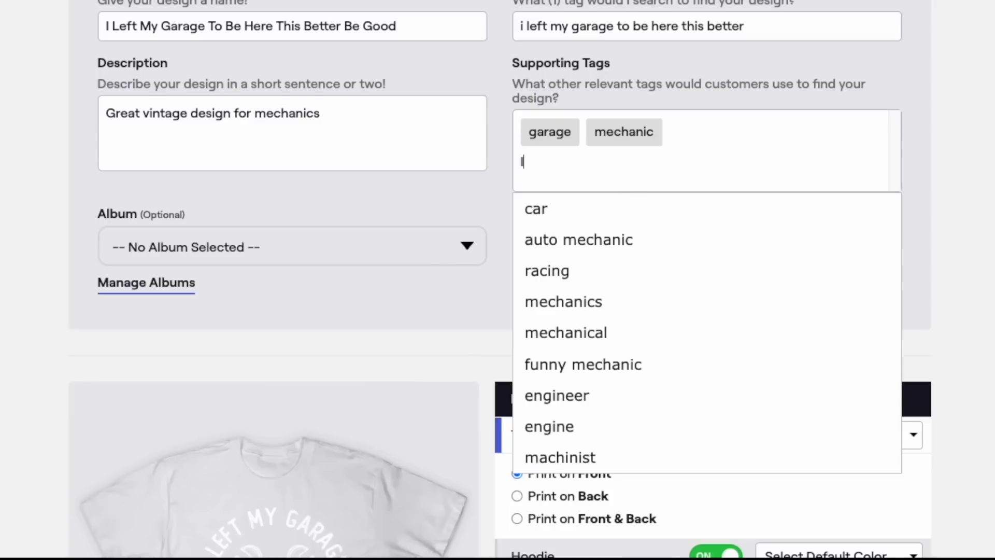
{"action": "type", "text": " left my "}
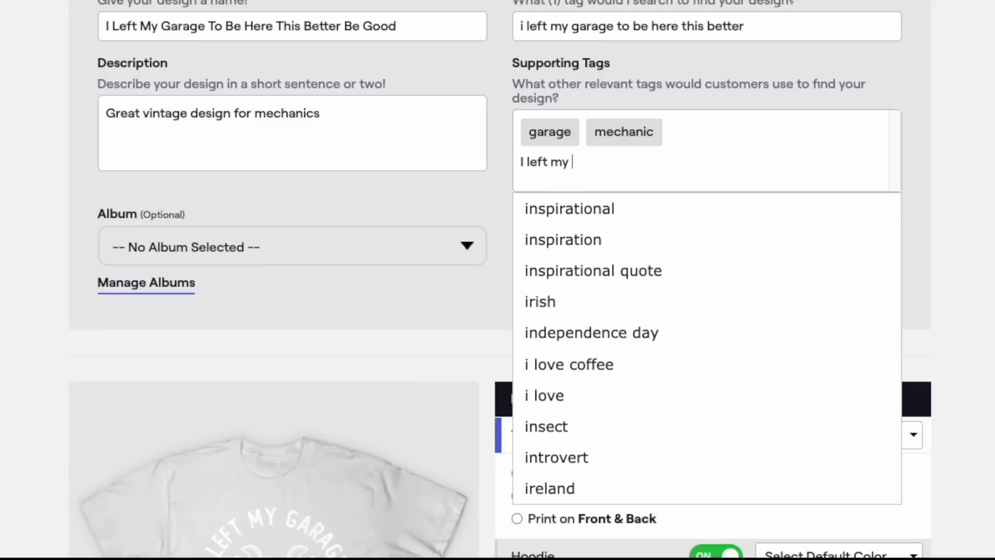
{"action": "type", "text": "garage"}
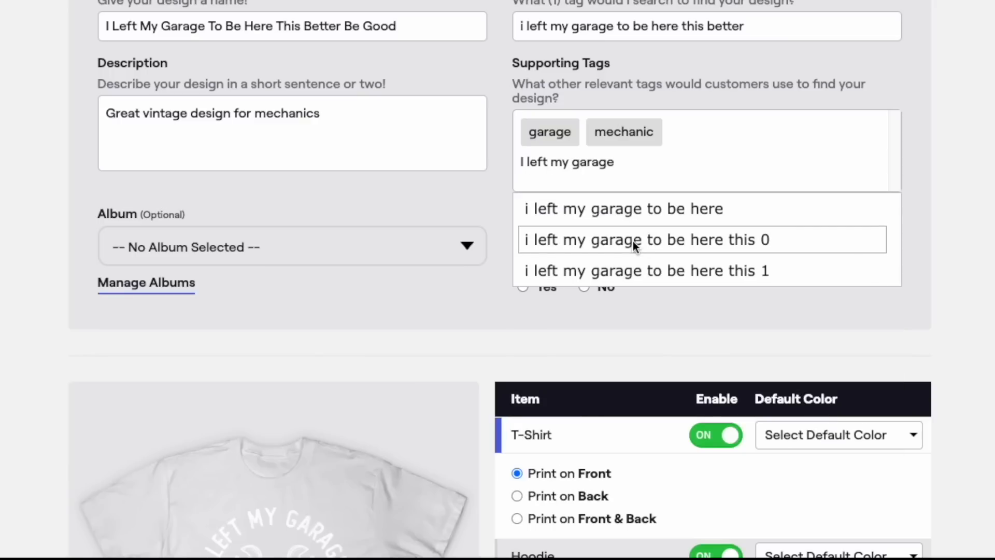
{"action": "left_click", "coordinate": [632, 207]}
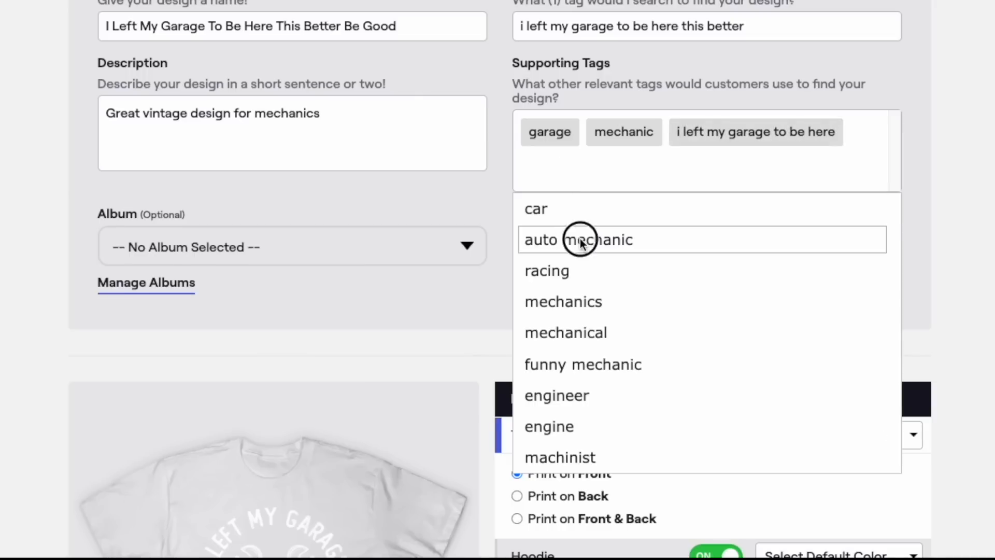
Add the supporting tags "auto mechanic", "mechanics", "funny mechanic" and "vintage", and answer No to the mature content question
{"action": "left_click", "coordinate": [580, 238]}
{"action": "left_click", "coordinate": [580, 250]}
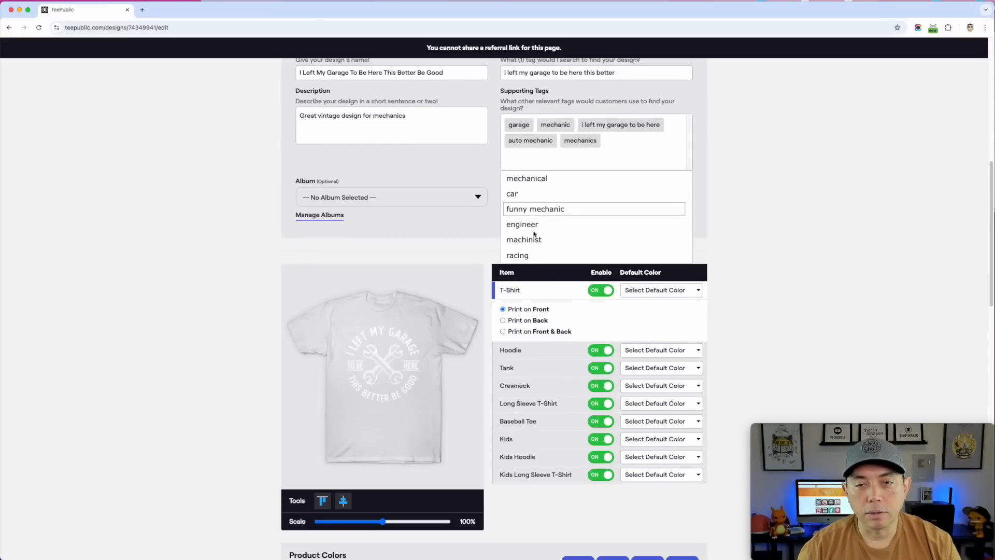
{"action": "left_click", "coordinate": [534, 209]}
{"action": "type", "text": "vintage"}
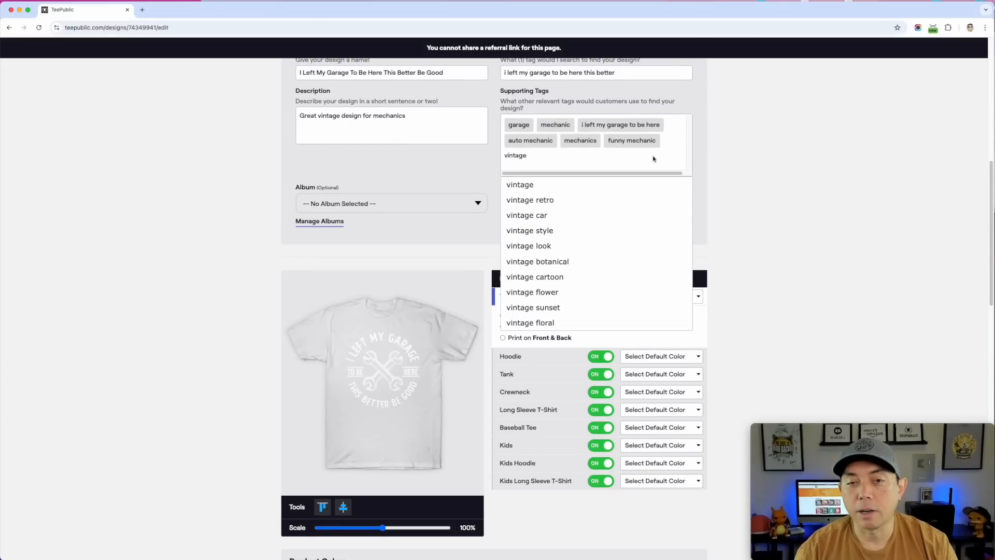
{"action": "left_click", "coordinate": [524, 190]}
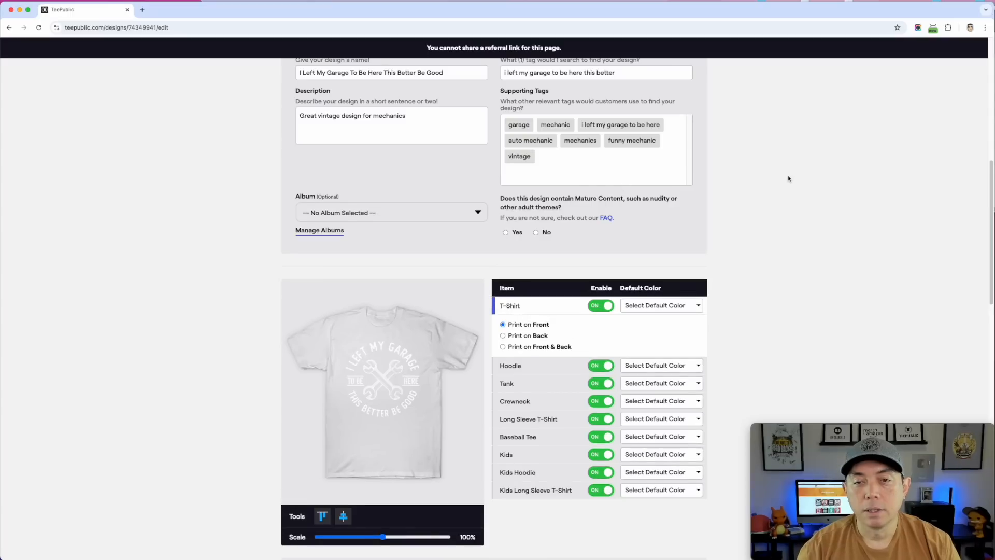
{"action": "left_click", "coordinate": [535, 218]}
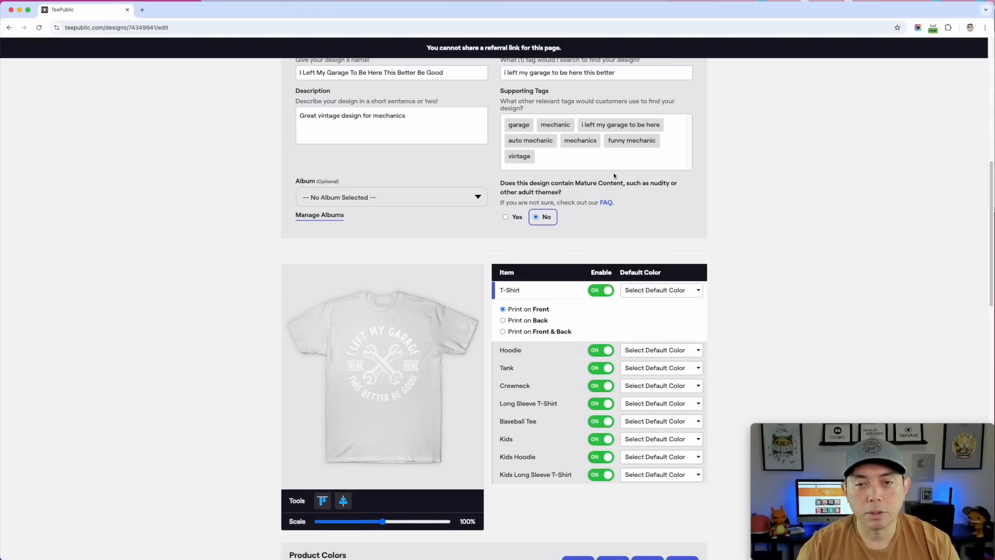
Set the T-shirt's default color to Asphalt
{"action": "scroll", "coordinate": [712, 197], "scroll_direction": "down", "scroll_amount": 6}
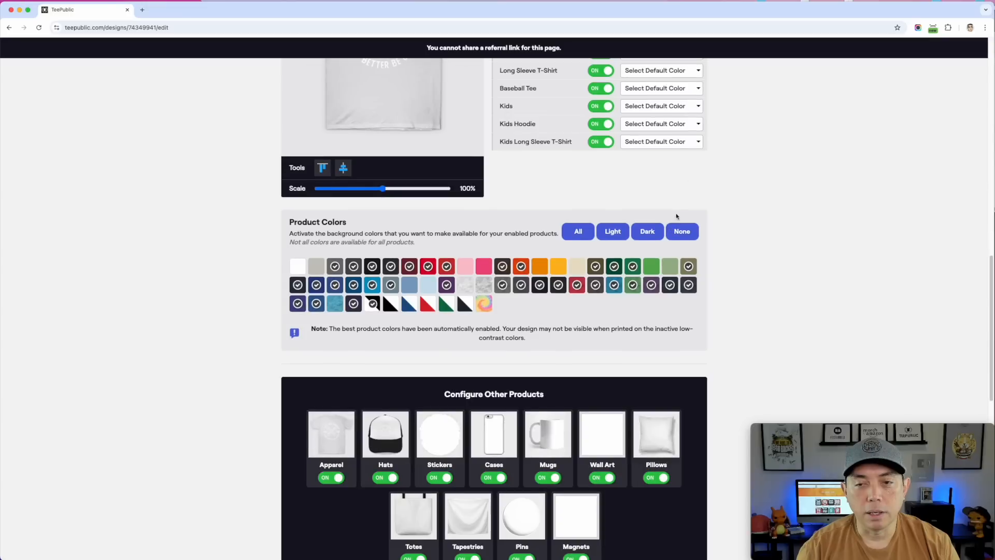
{"action": "scroll", "coordinate": [711, 197], "scroll_direction": "up", "scroll_amount": 3}
{"action": "left_click", "coordinate": [696, 115]}
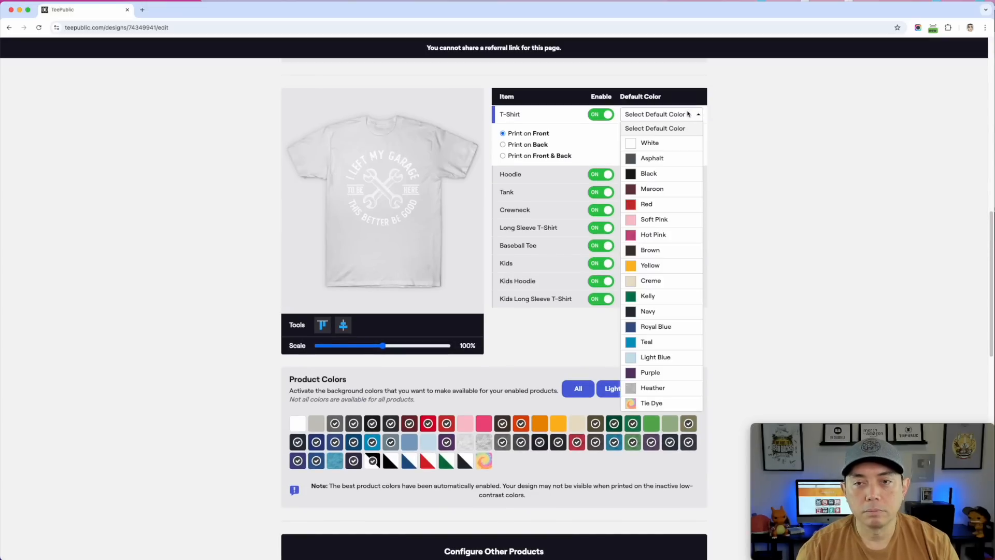
{"action": "left_click", "coordinate": [651, 159]}
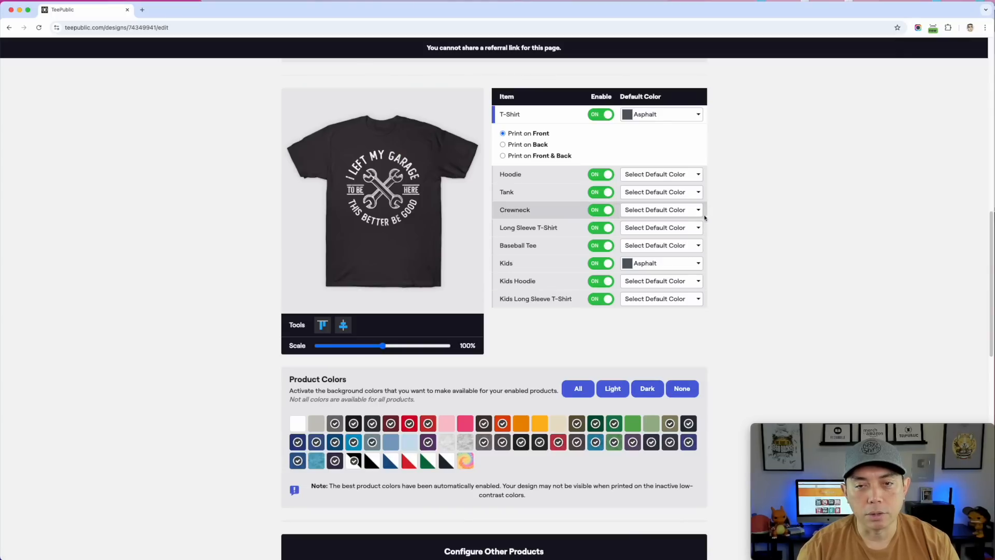
Open the hat configuration and set the hat's primary color to Black
{"action": "scroll", "coordinate": [575, 376], "scroll_direction": "down", "scroll_amount": 5}
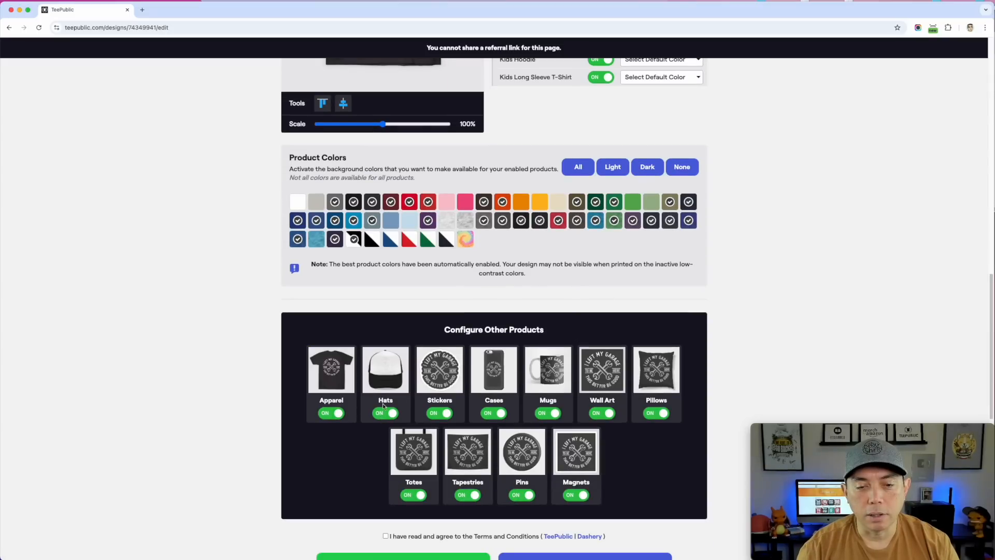
{"action": "left_click", "coordinate": [384, 378]}
{"action": "left_click", "coordinate": [617, 209]}
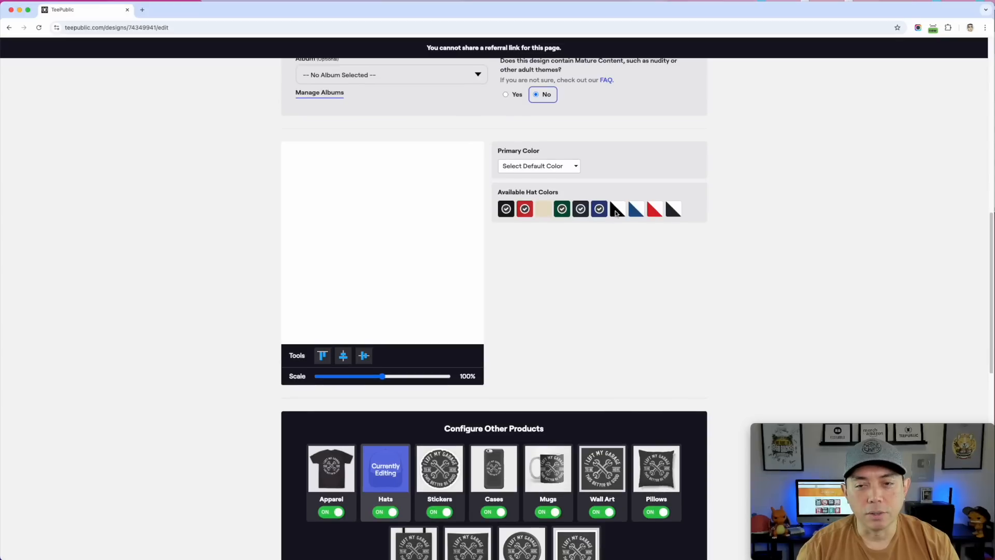
{"action": "left_click", "coordinate": [617, 209]}
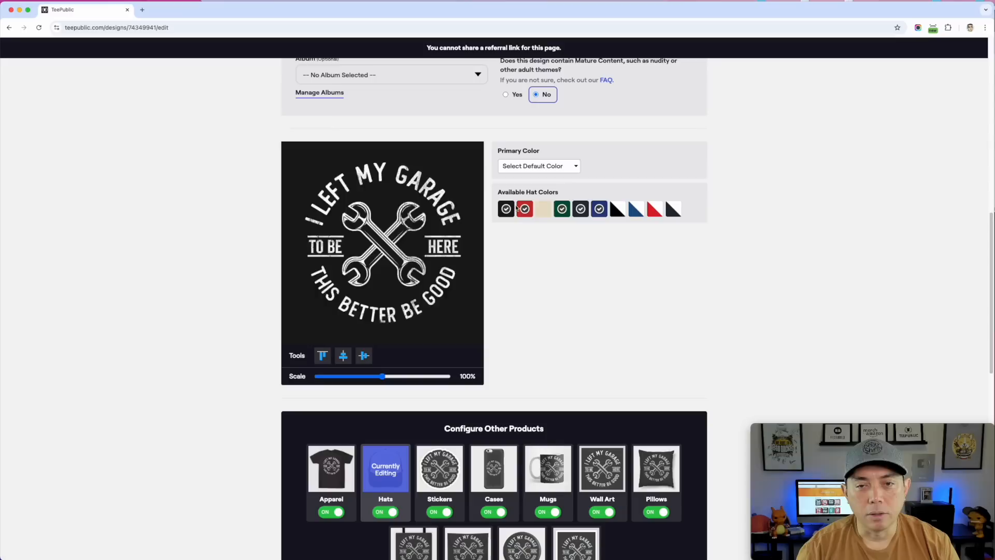
{"action": "left_click", "coordinate": [502, 210]}
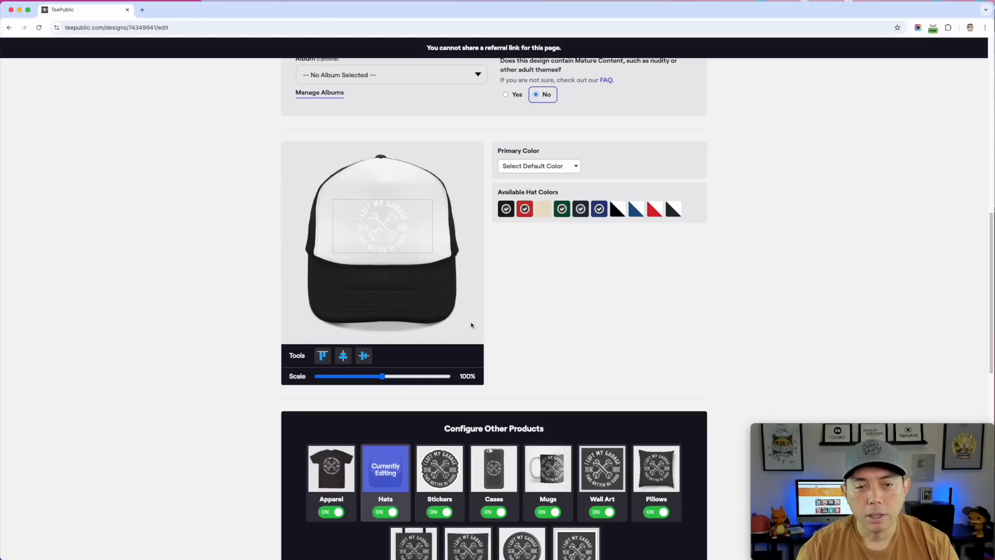
{"action": "scroll", "coordinate": [591, 298], "scroll_direction": "up", "scroll_amount": 3}
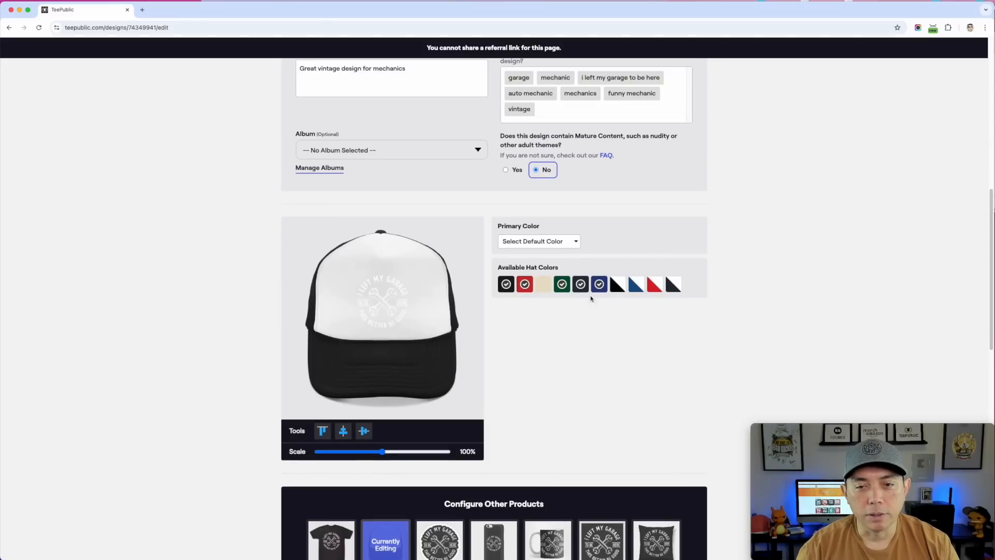
{"action": "left_click", "coordinate": [566, 241]}
{"action": "left_click", "coordinate": [509, 267]}
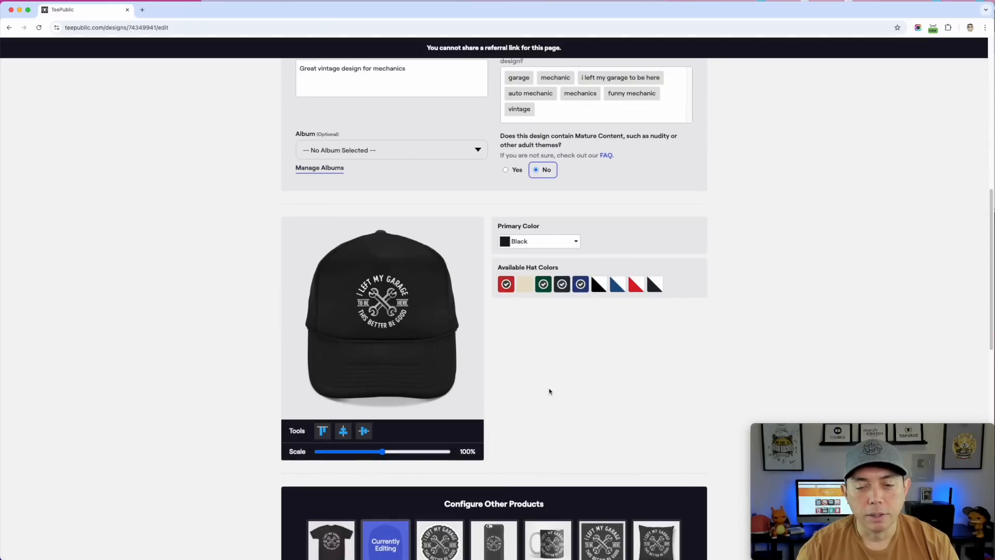
Review the hat configuration, open the sticker configuration and check the die-cut preview with its background color
{"action": "scroll", "coordinate": [549, 391], "scroll_direction": "down", "scroll_amount": 4}
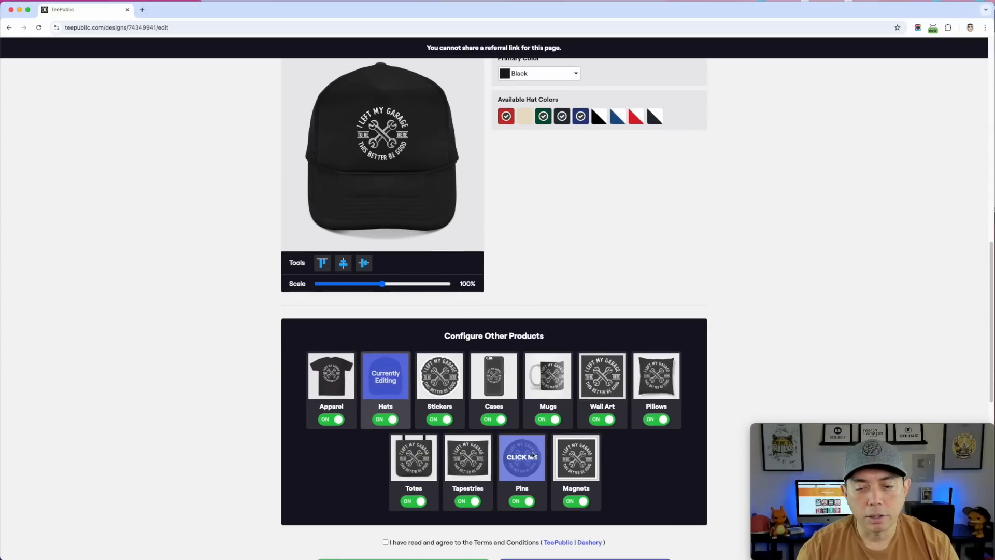
{"action": "scroll", "coordinate": [506, 461], "scroll_direction": "down", "scroll_amount": 2}
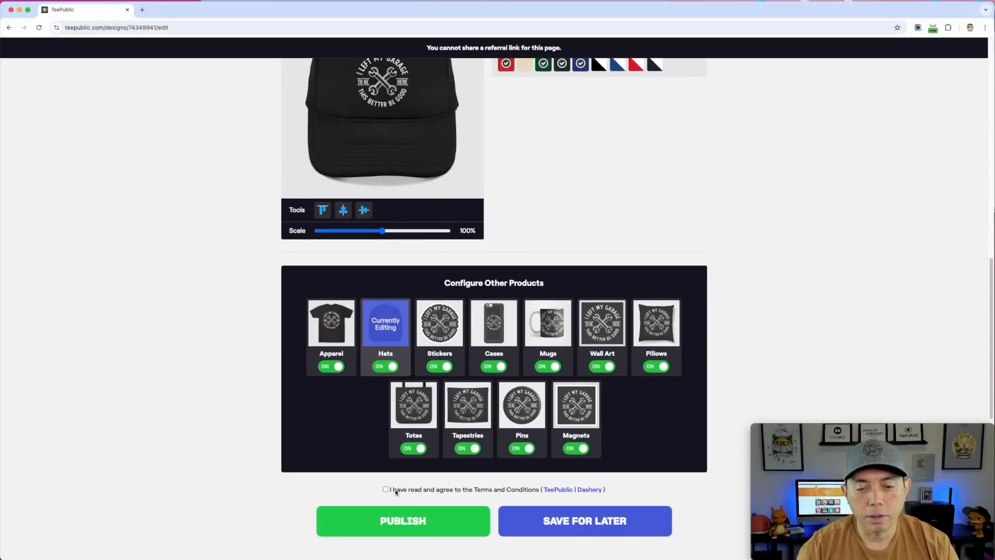
{"action": "scroll", "coordinate": [772, 321], "scroll_direction": "up", "scroll_amount": 7}
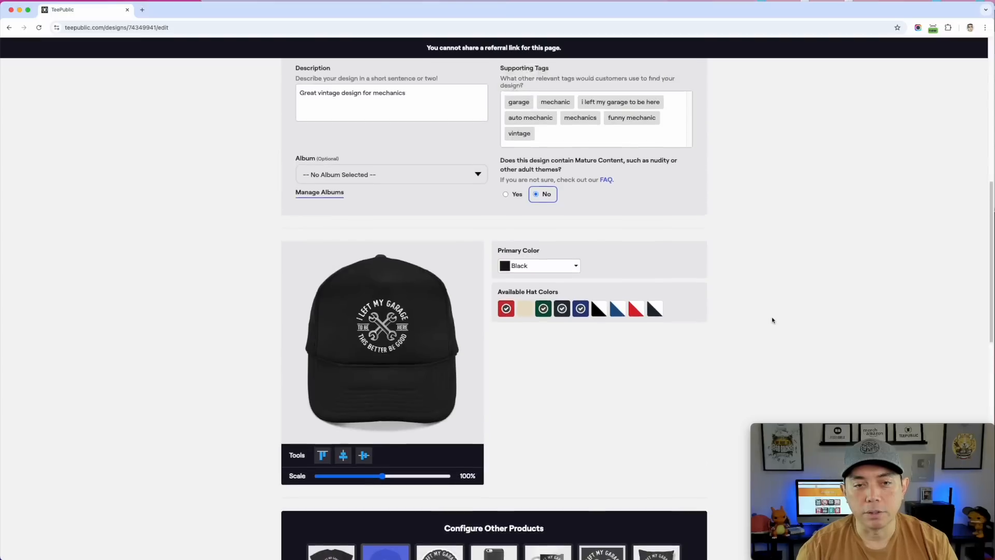
{"action": "scroll", "coordinate": [519, 365], "scroll_direction": "down", "scroll_amount": 3}
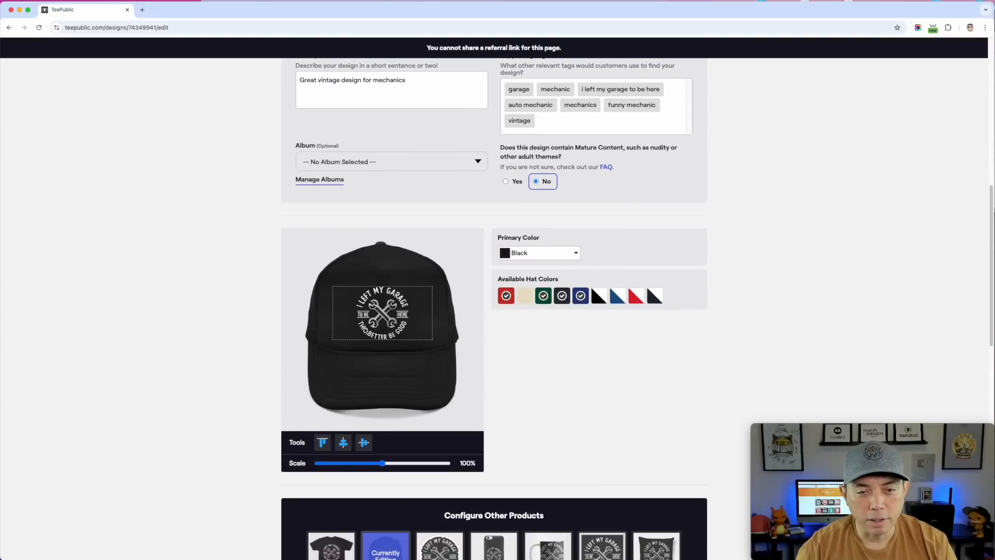
{"action": "scroll", "coordinate": [546, 377], "scroll_direction": "down", "scroll_amount": 4}
{"action": "left_click", "coordinate": [443, 397]}
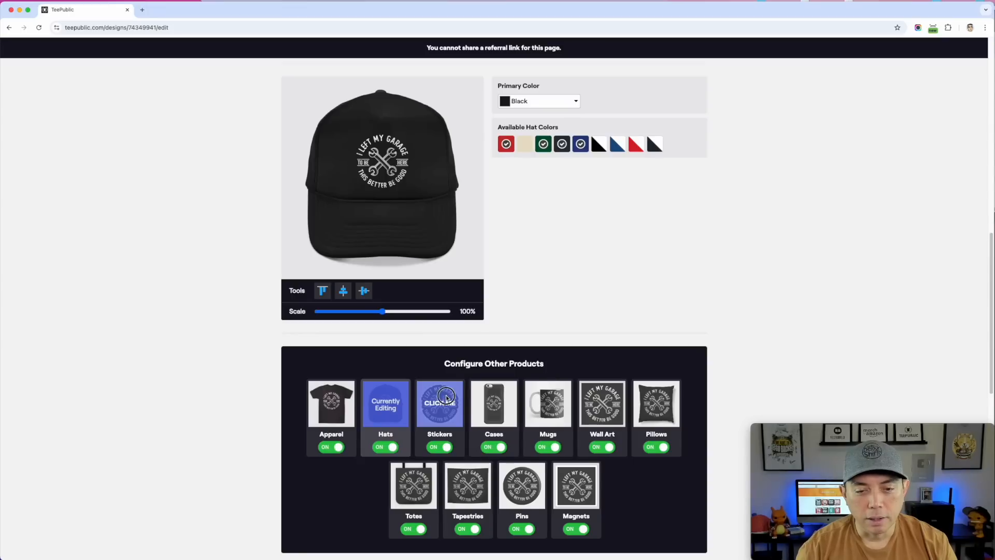
{"action": "scroll", "coordinate": [622, 245], "scroll_direction": "up", "scroll_amount": 1}
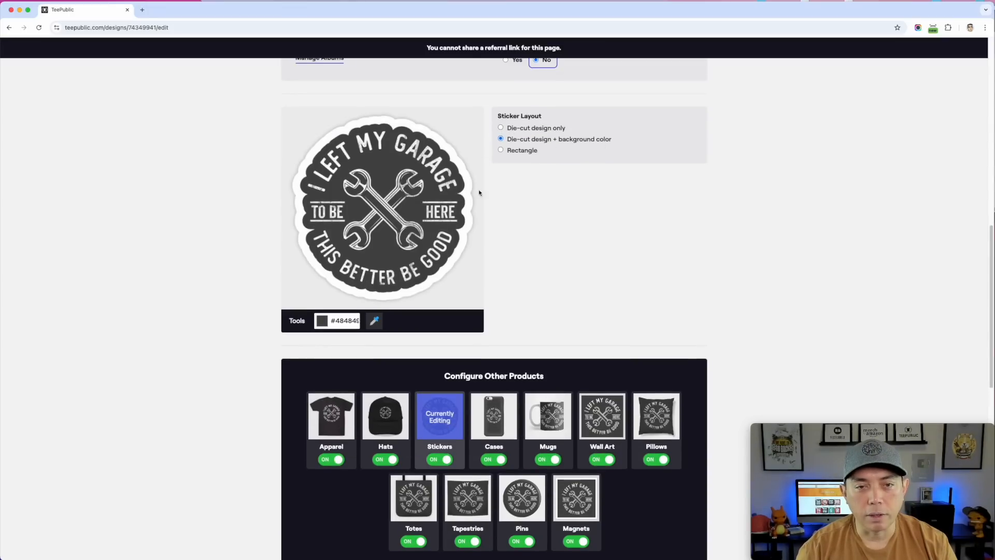
{"action": "scroll", "coordinate": [517, 302], "scroll_direction": "down", "scroll_amount": 2}
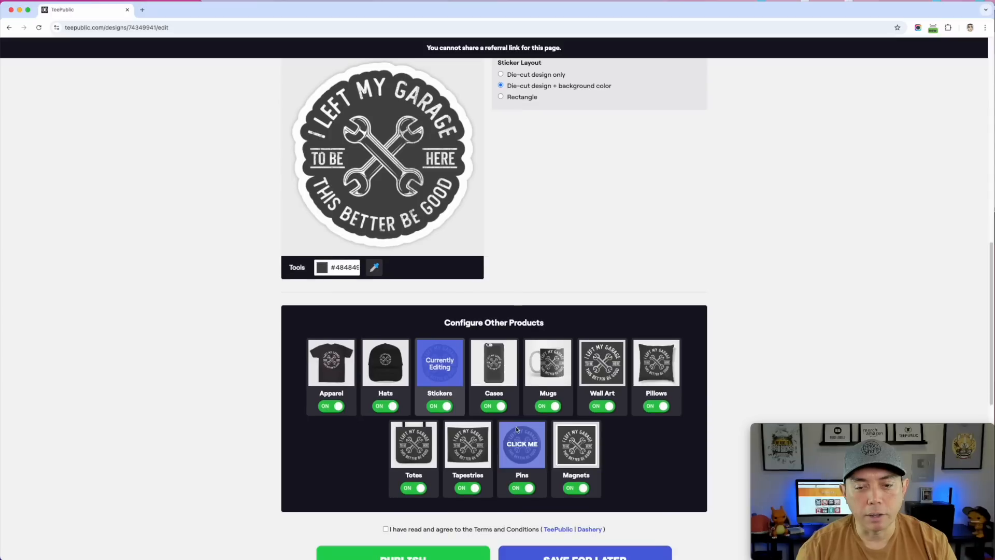
Open the pin configuration and check the design's placement and background color on the pin preview
{"action": "left_click", "coordinate": [526, 449]}
{"action": "scroll", "coordinate": [516, 231], "scroll_direction": "up", "scroll_amount": 2}
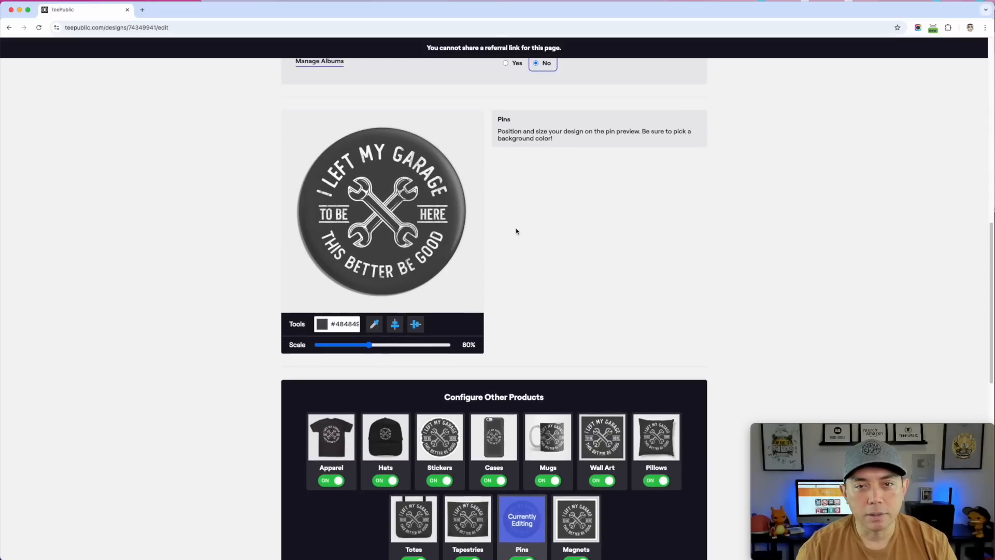
{"action": "scroll", "coordinate": [610, 249], "scroll_direction": "up", "scroll_amount": 7}
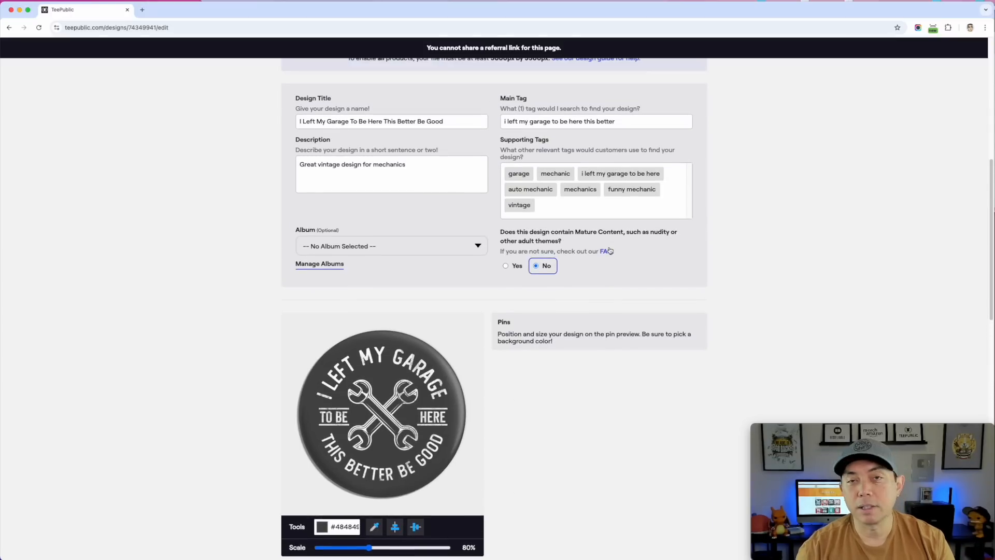
{"action": "scroll", "coordinate": [609, 251], "scroll_direction": "down", "scroll_amount": 7}
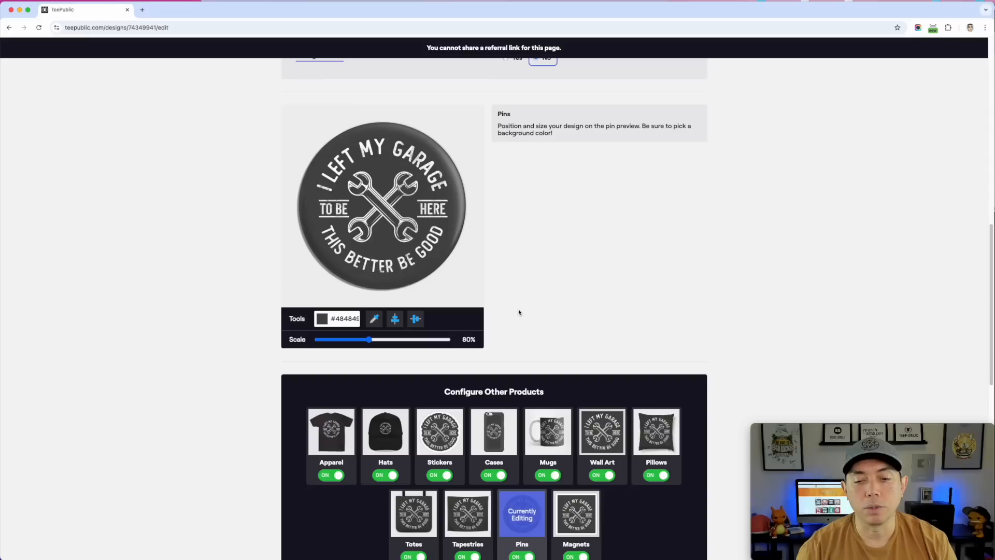
Open the mug configuration, scale the travel mug's design to 59% and recenter it on the print area
{"action": "left_click", "coordinate": [565, 416]}
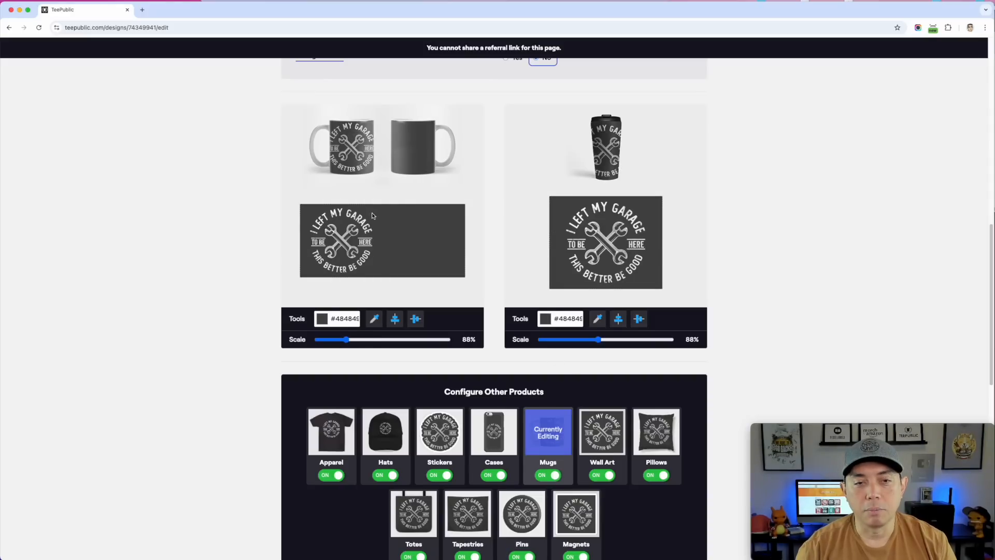
{"action": "scroll", "coordinate": [394, 238], "scroll_direction": "up", "scroll_amount": 1}
{"action": "scroll", "coordinate": [394, 238], "scroll_direction": "up", "scroll_amount": 4}
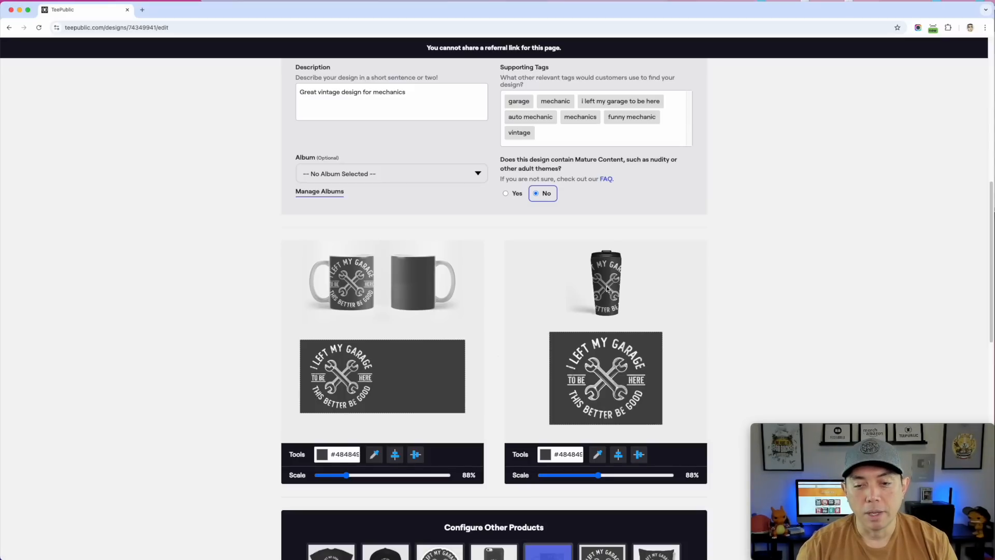
{"action": "scroll", "coordinate": [604, 362], "scroll_direction": "down", "scroll_amount": 1}
{"action": "left_click_drag", "start_coordinate": [596, 463], "coordinate": [579, 460]}
{"action": "left_click_drag", "start_coordinate": [611, 362], "coordinate": [613, 361]}
{"action": "left_click", "coordinate": [619, 440]}
{"action": "scroll", "coordinate": [698, 323], "scroll_direction": "down", "scroll_amount": 5}
{"action": "scroll", "coordinate": [680, 399], "scroll_direction": "down", "scroll_amount": 3}
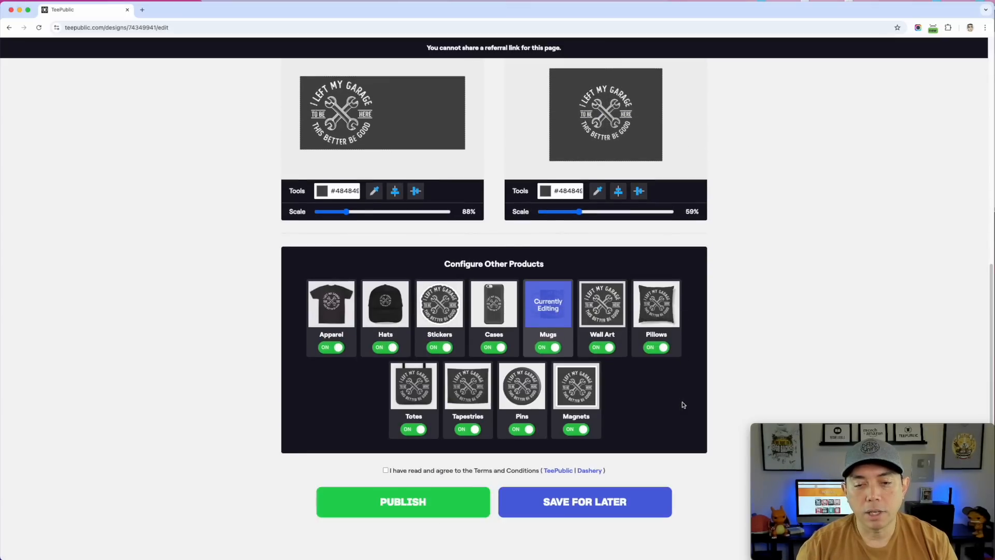
{"action": "scroll", "coordinate": [778, 241], "scroll_direction": "up", "scroll_amount": 10}
{"action": "scroll", "coordinate": [790, 245], "scroll_direction": "up", "scroll_amount": 6}
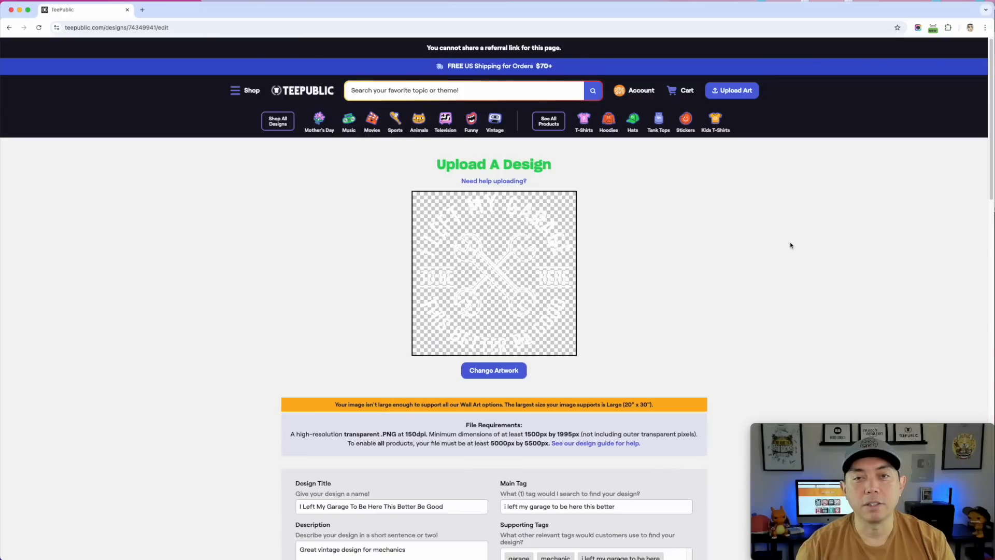